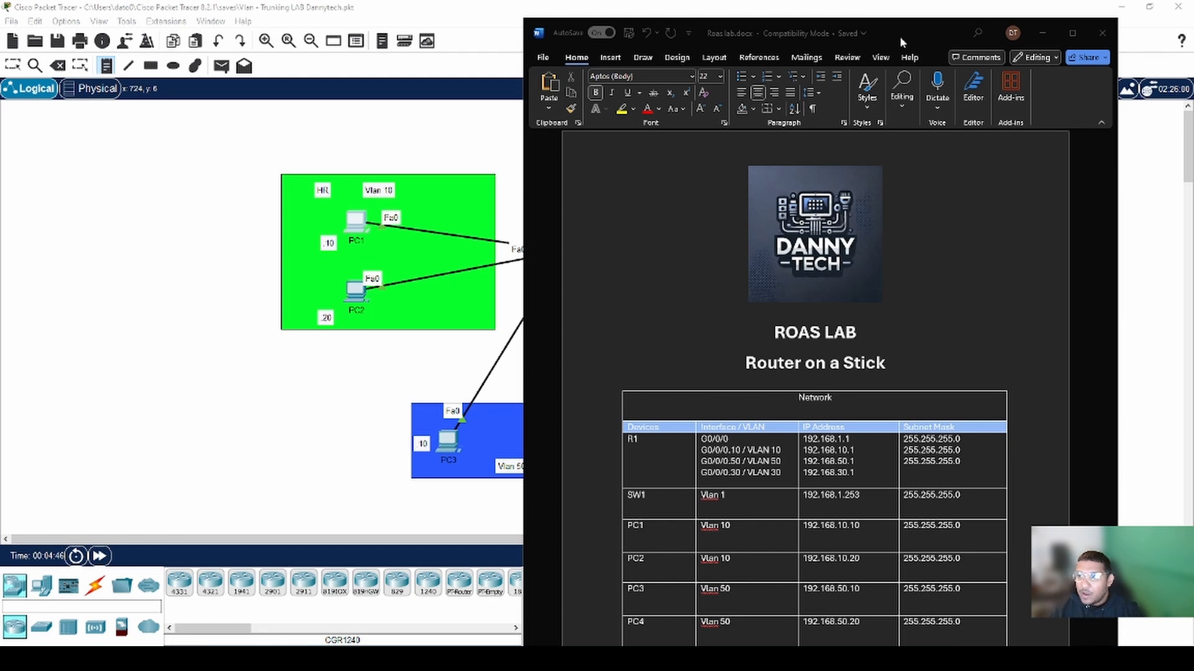
pyautogui.moveTo(901, 36)
pyautogui.mouseDown()
pyautogui.moveTo(901, 21)
pyautogui.moveTo(918, 21)
pyautogui.mouseUp()
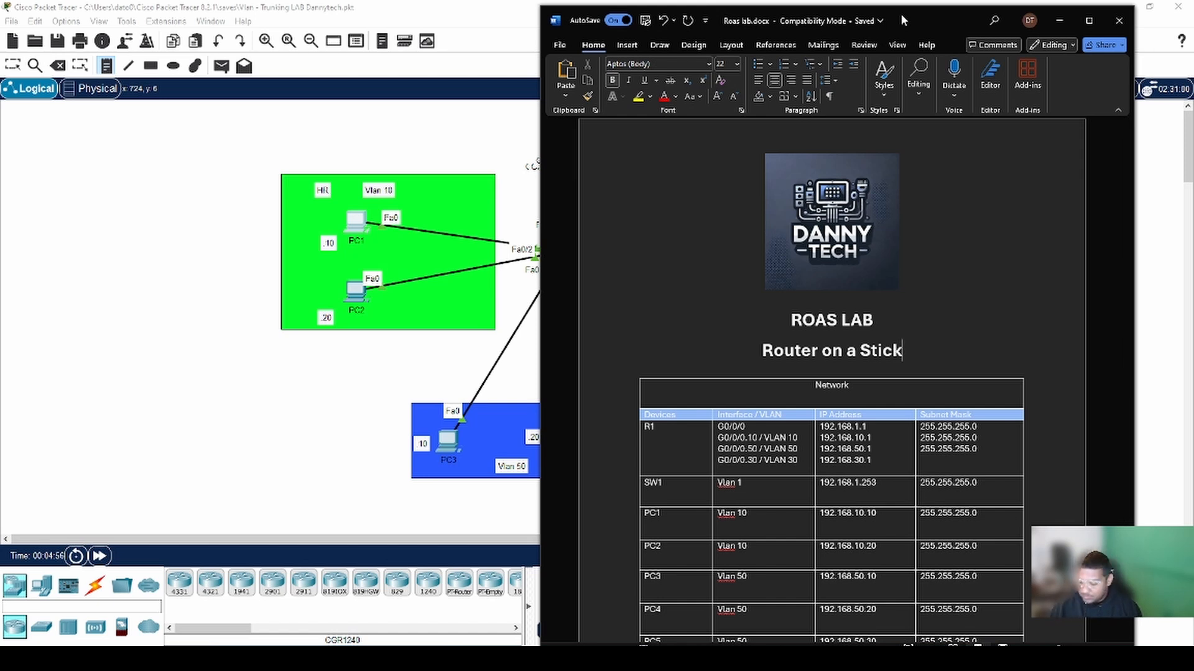
pyautogui.moveTo(926, 24); pyautogui.dragTo(1051, 39)
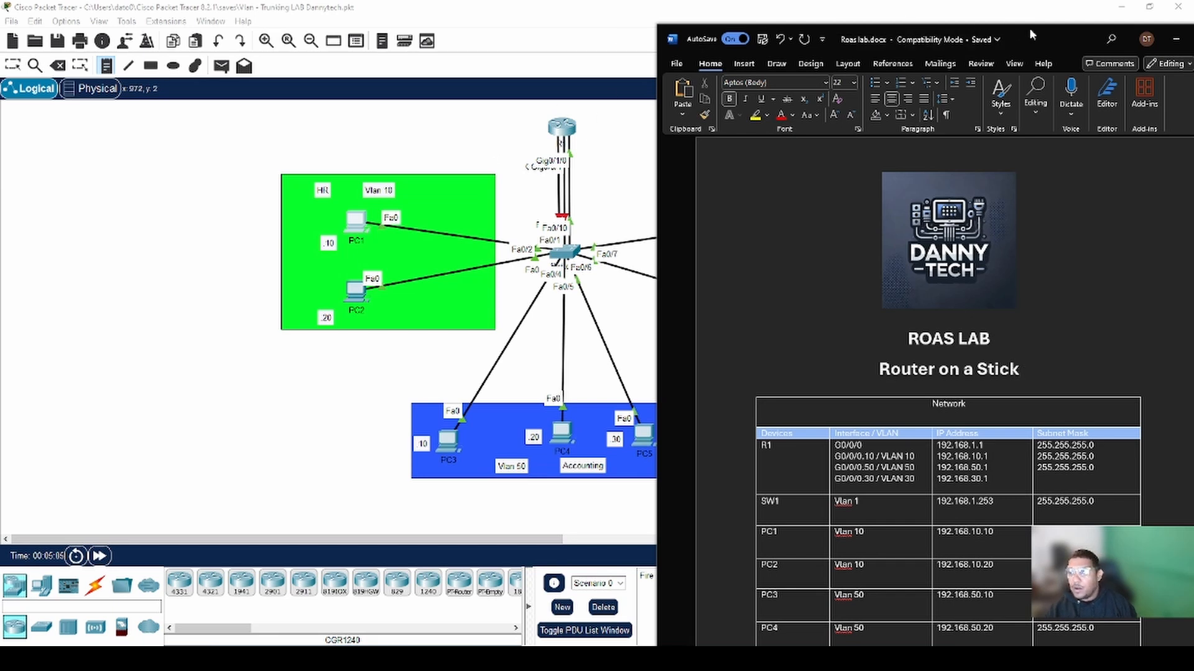
pyautogui.moveTo(1070, 32); pyautogui.dragTo(1066, 17)
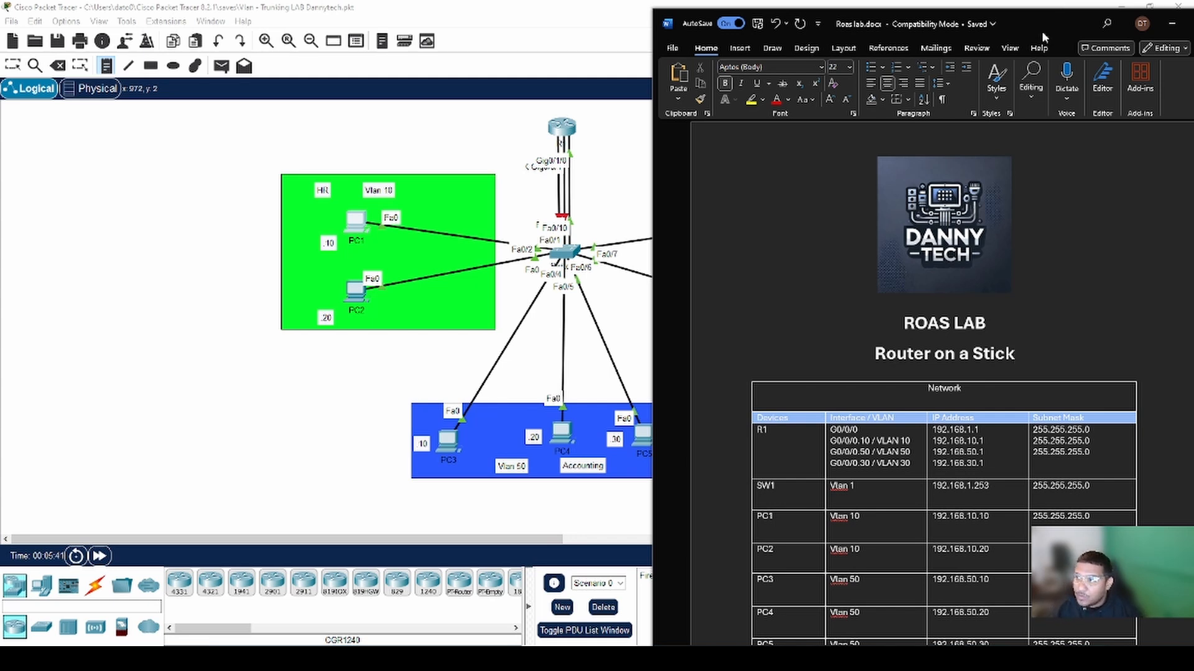
pyautogui.moveTo(1049, 20); pyautogui.dragTo(1017, 21)
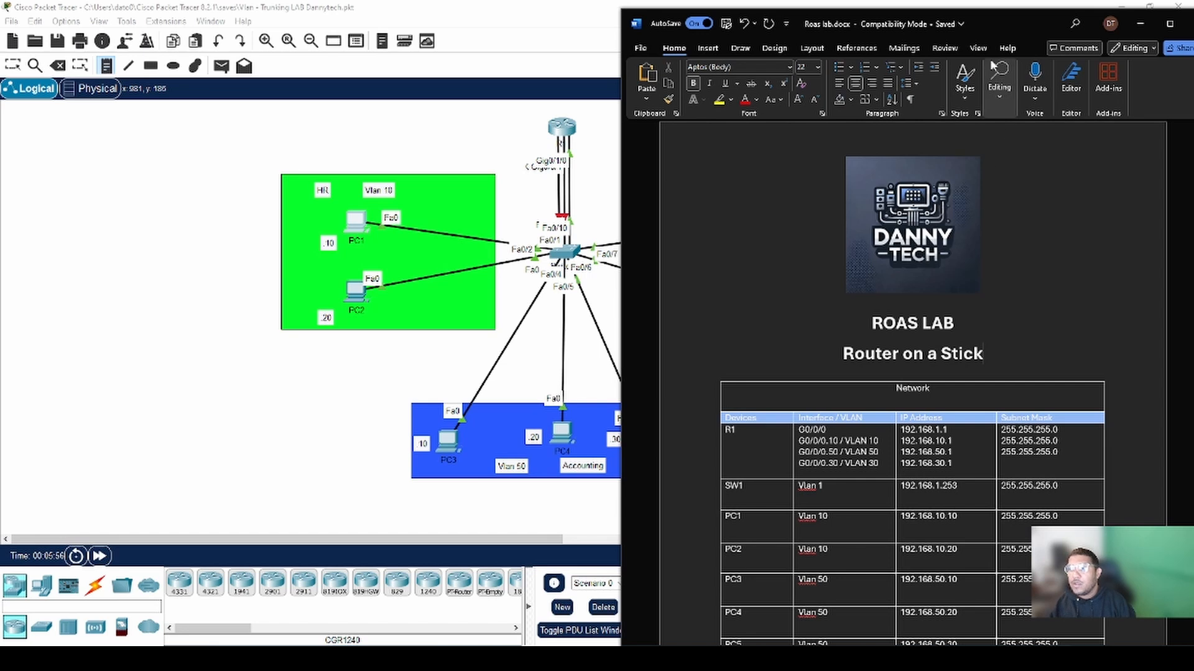
pyautogui.moveTo(1012, 25); pyautogui.dragTo(996, 17)
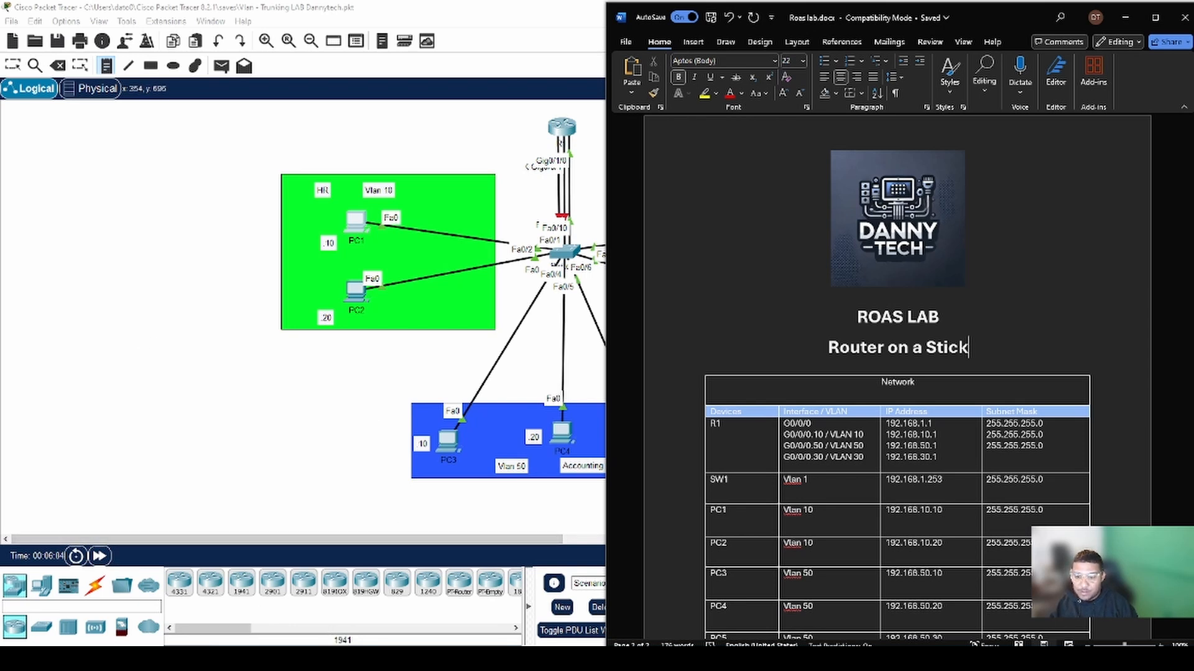
# Step: Bring up the Dannytech Vlan Lab document beside Roas lab and compare the R1 interface and VLAN entries in their Network tables
pyautogui.click(346, 659)
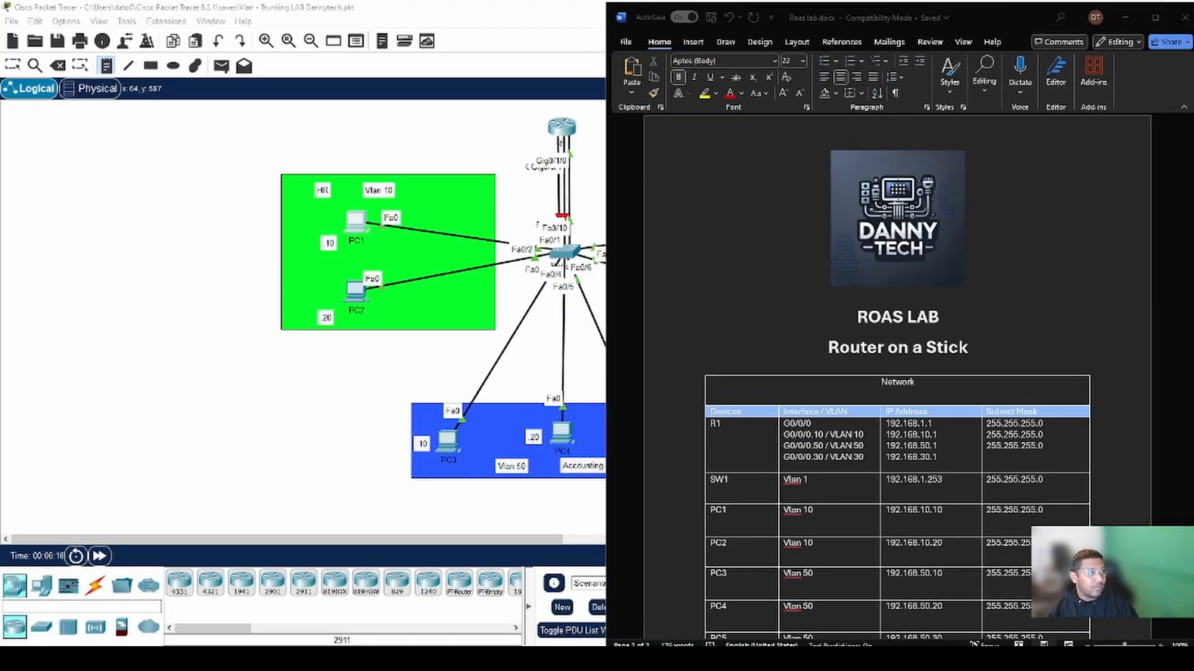
pyautogui.moveTo(0, 208); pyautogui.dragTo(346, 14)
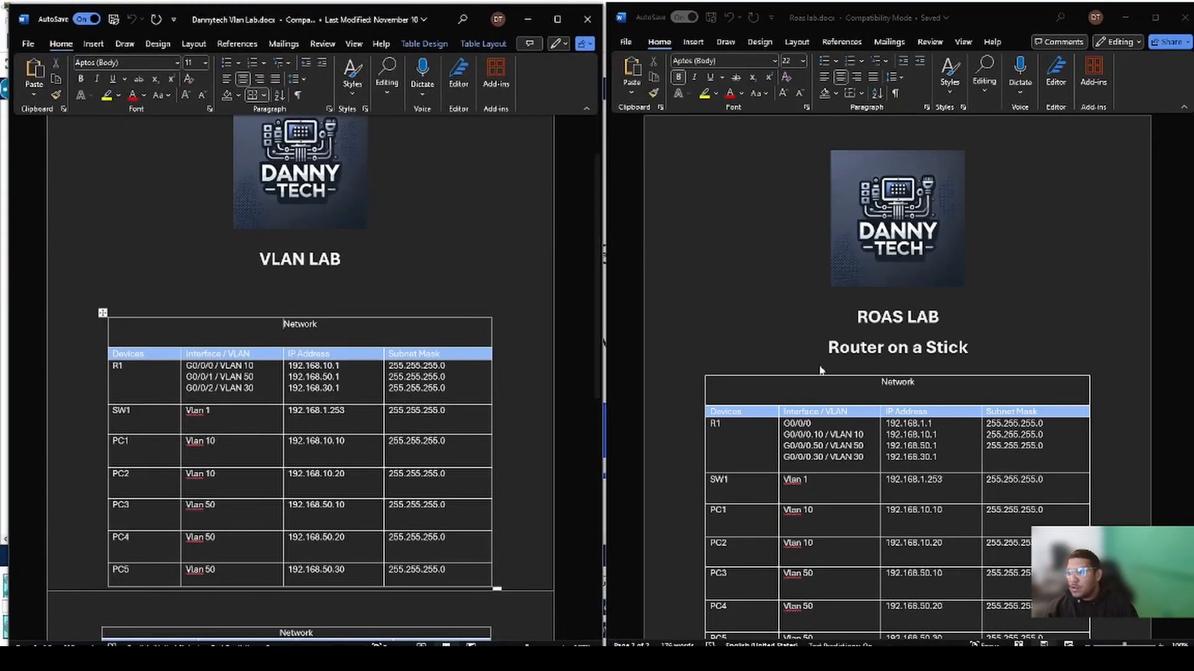
pyautogui.scroll(2, 377, 327)
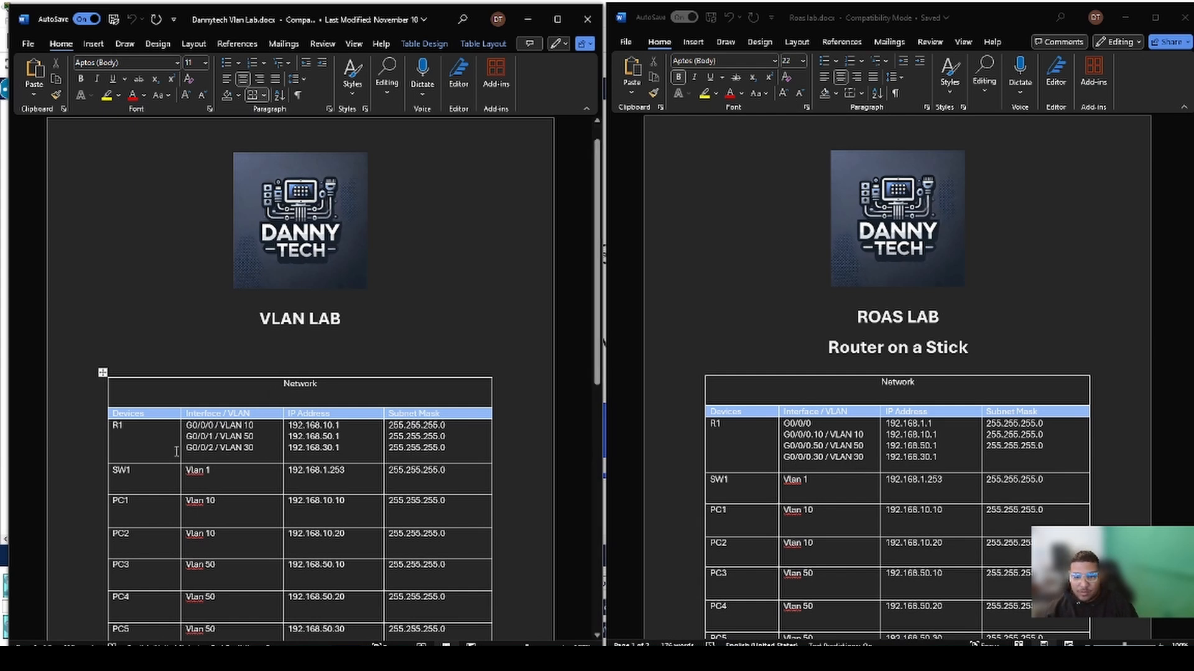
pyautogui.scroll(-1, 176, 452)
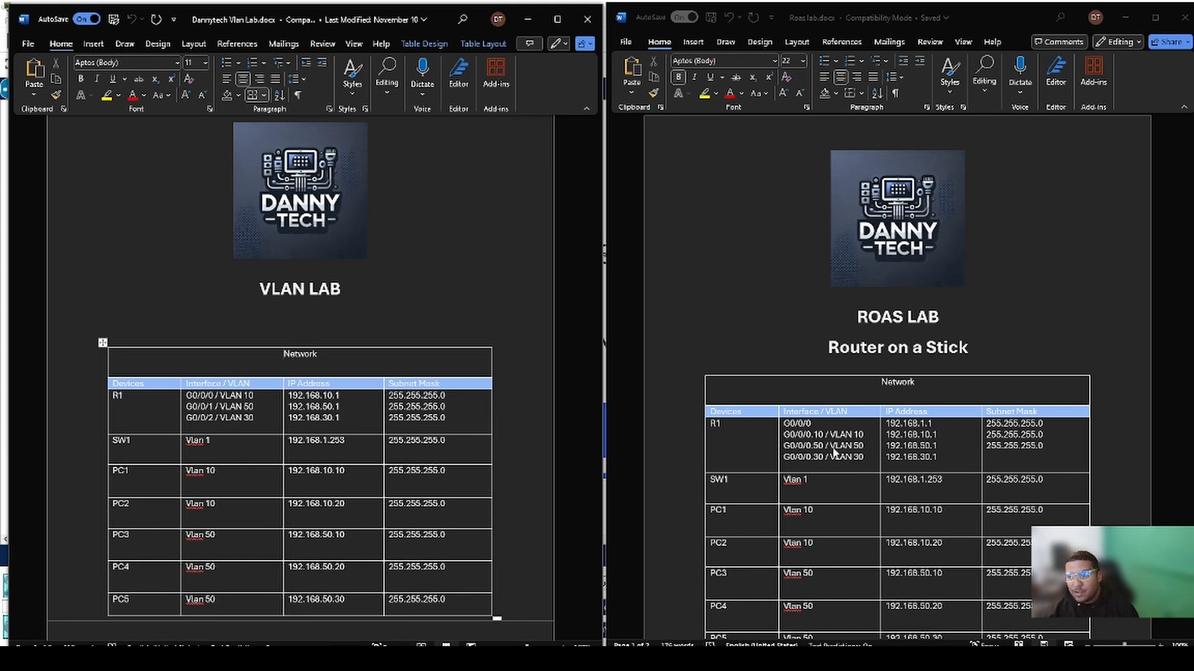
pyautogui.click(524, 21)
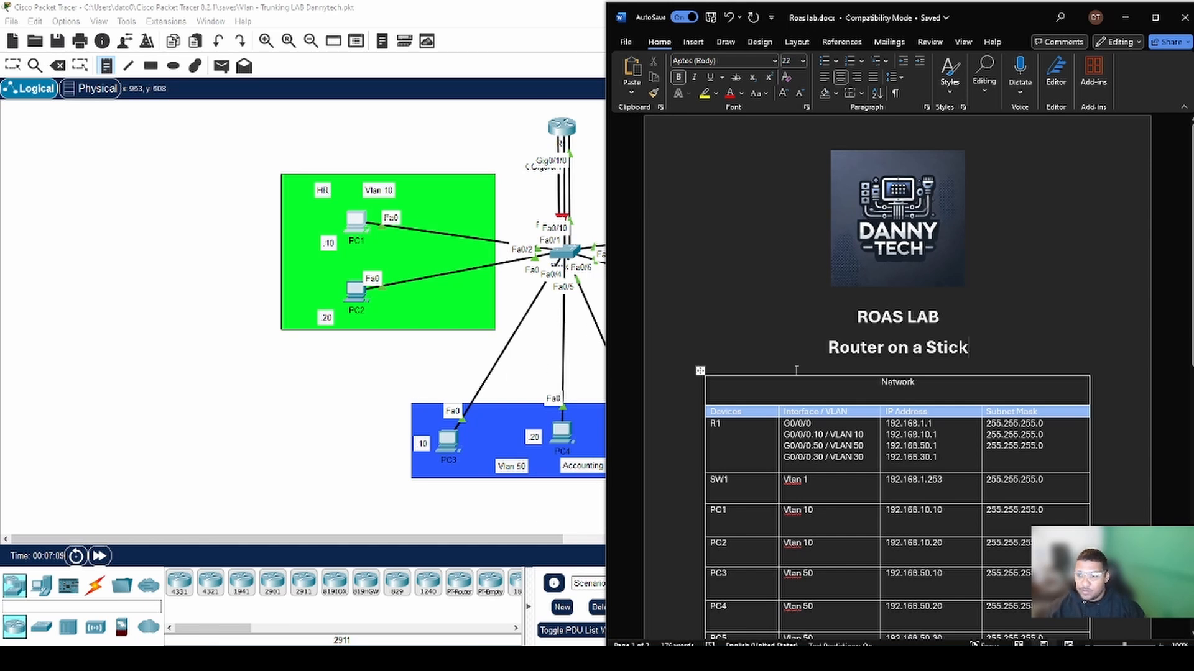
pyautogui.moveTo(1016, 13); pyautogui.dragTo(960, 104)
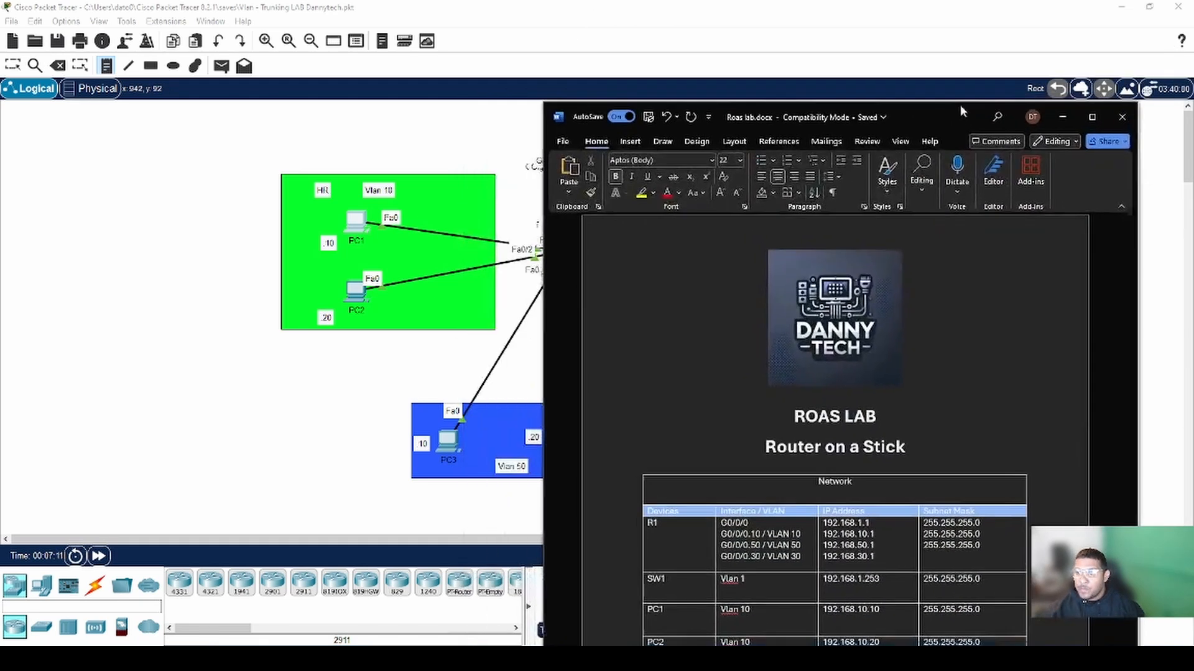
# Step: Switch to Cisco Packet Tracer and delete all three cables between router R1 and the switch
pyautogui.click(933, 68)
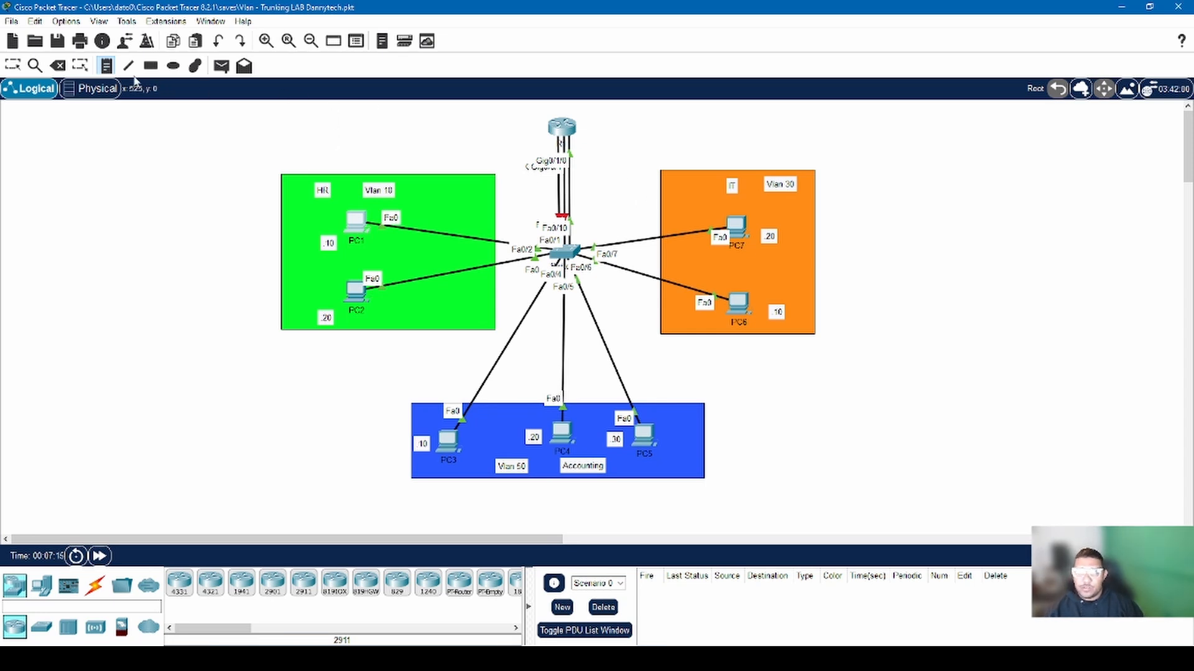
pyautogui.click(57, 65)
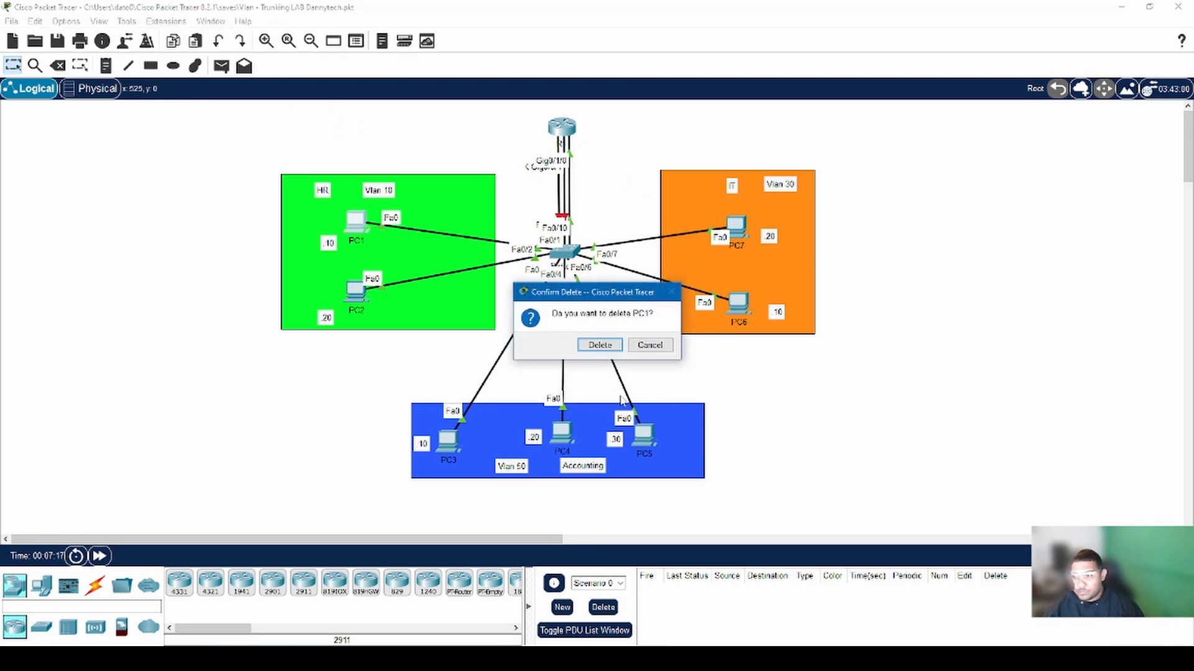
pyautogui.click(650, 345)
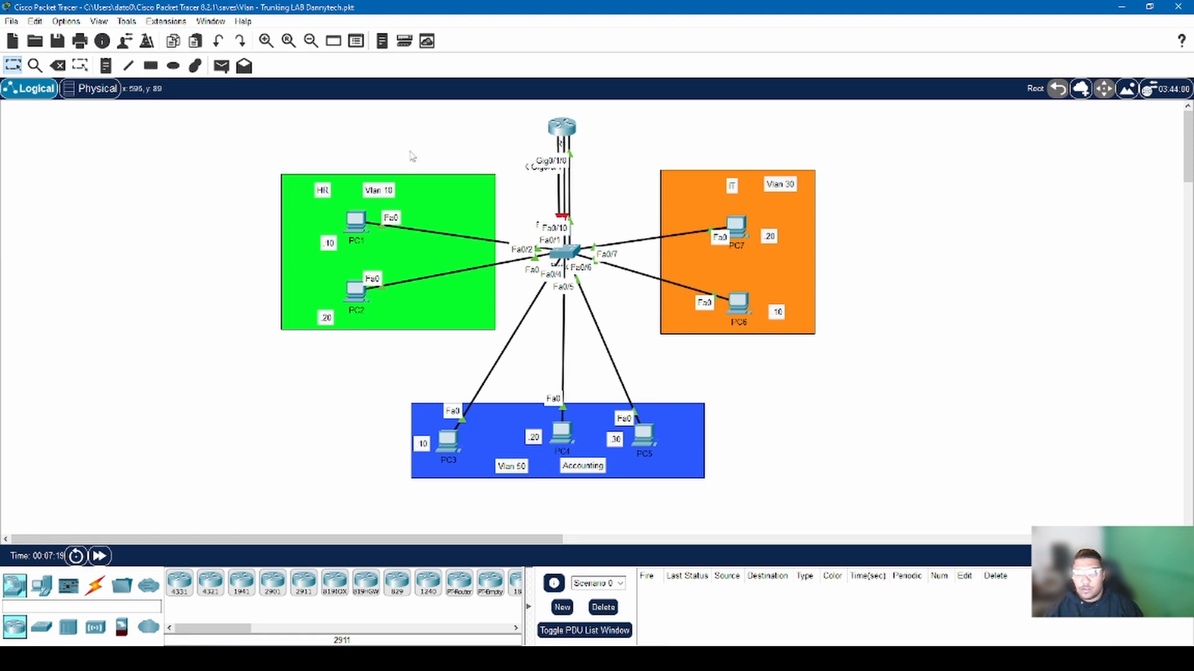
pyautogui.click(59, 65)
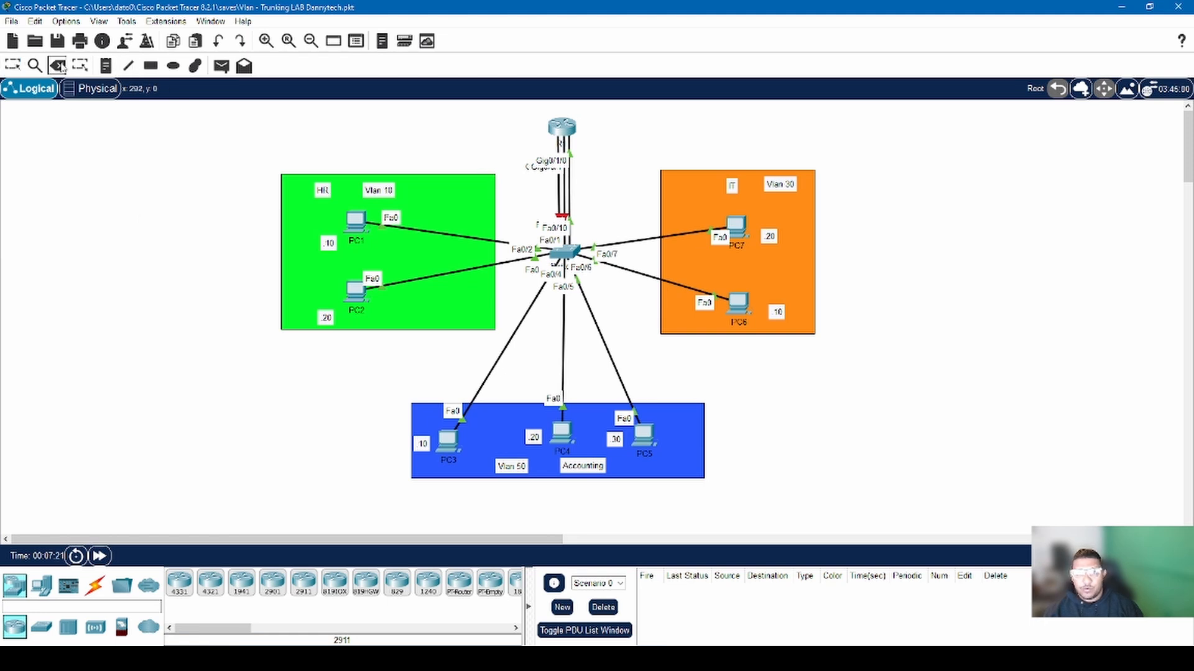
pyautogui.click(563, 192)
pyautogui.click(560, 189)
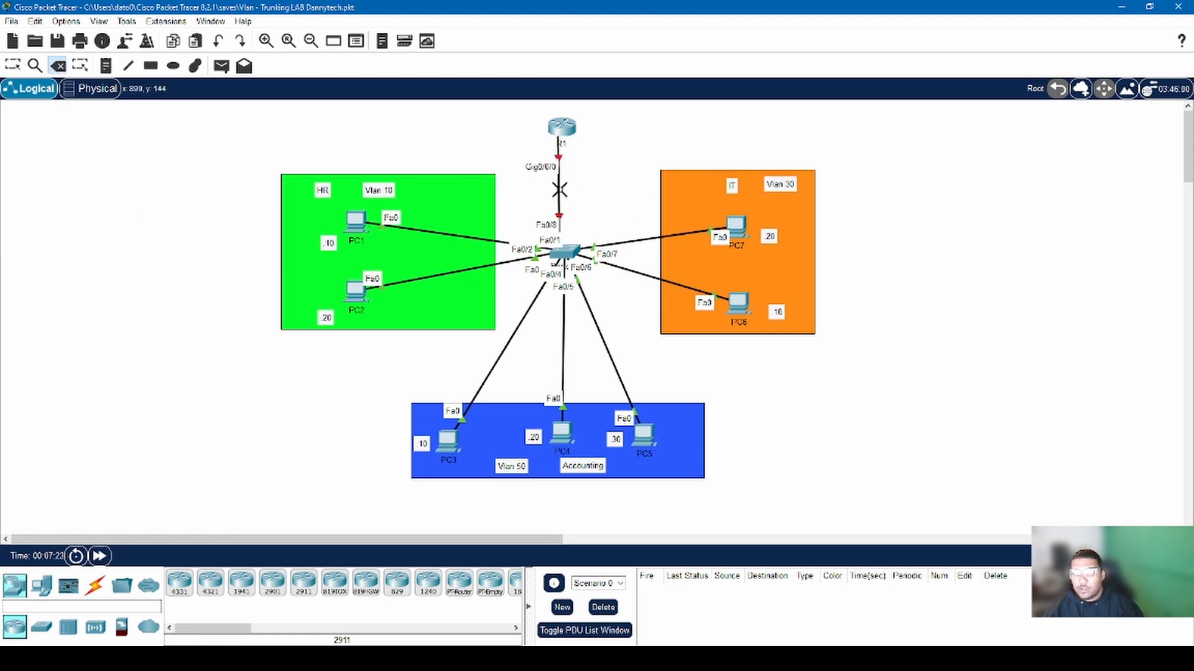
pyautogui.click(560, 190)
pyautogui.click(12, 64)
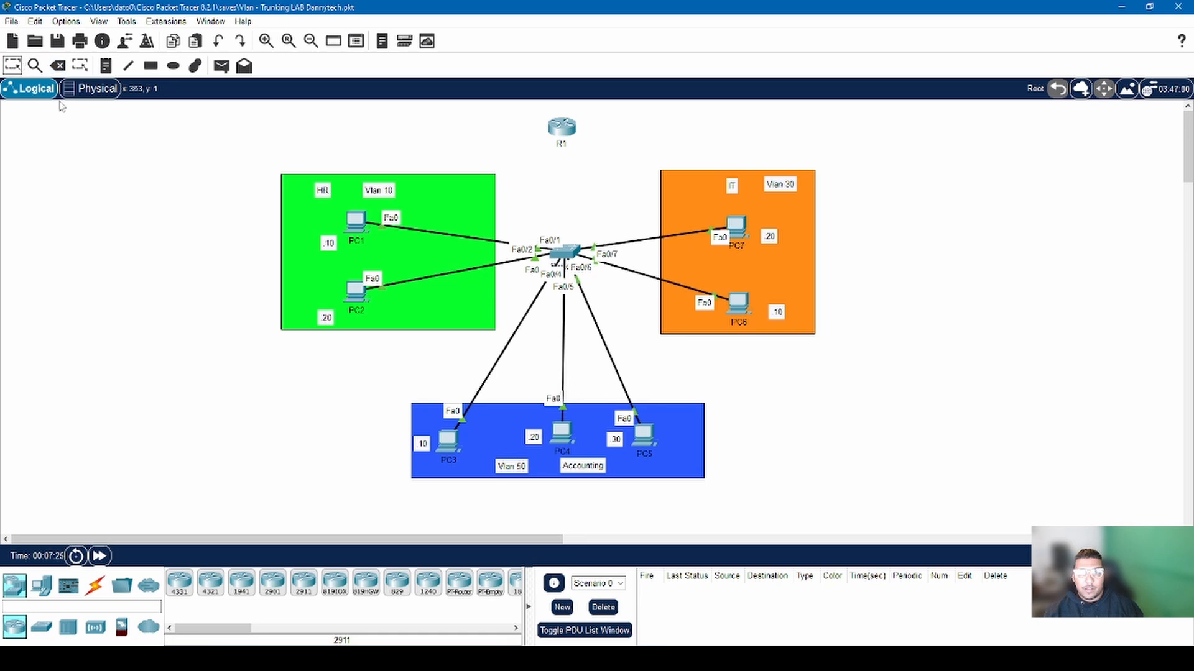
# Step: Connect the switch's Gig0/1 port to R1's Gig0/0/0 port with a Copper Straight-Through cable
pyautogui.click(95, 585)
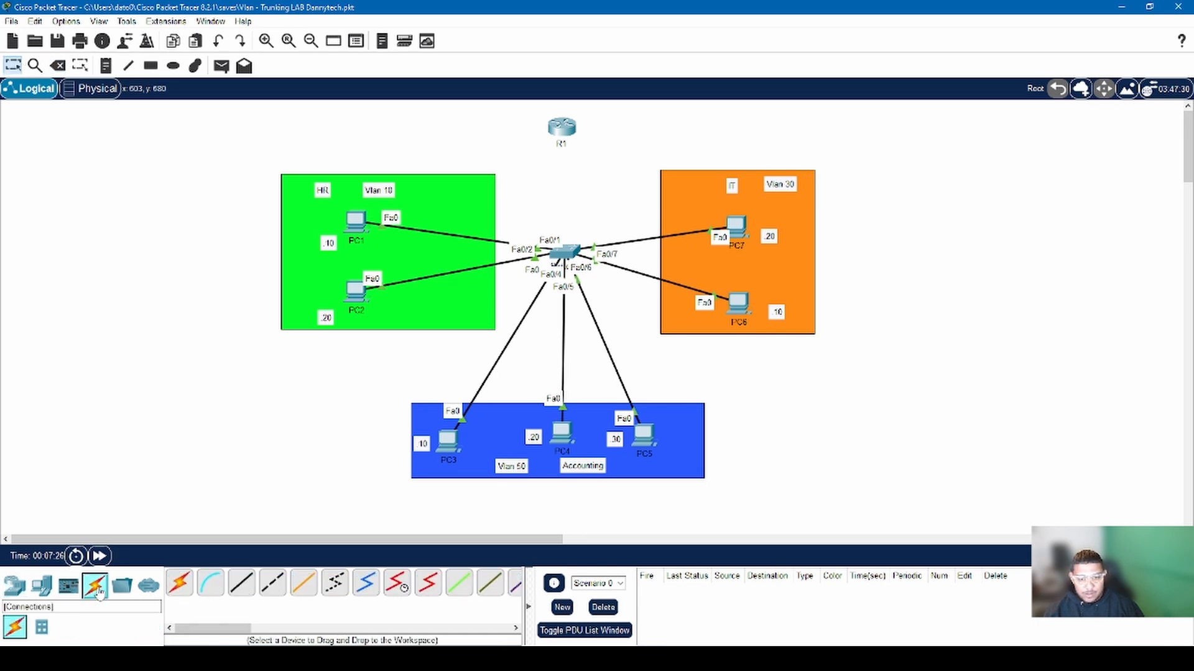
pyautogui.click(240, 586)
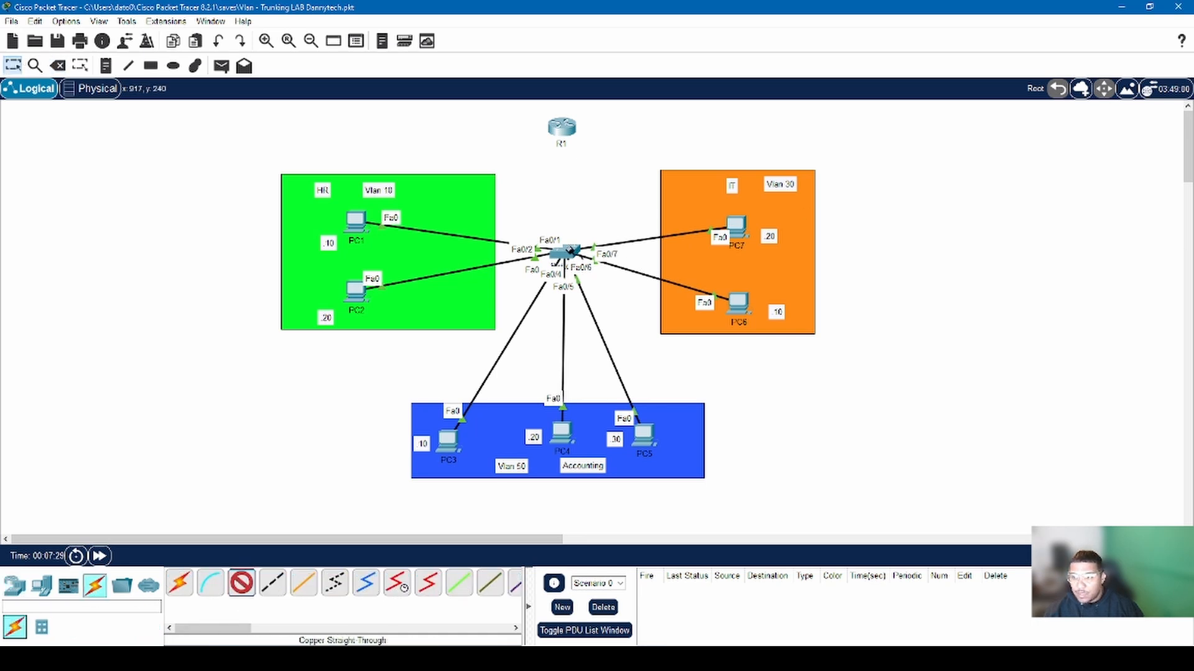
pyautogui.click(570, 250)
pyautogui.click(647, 504)
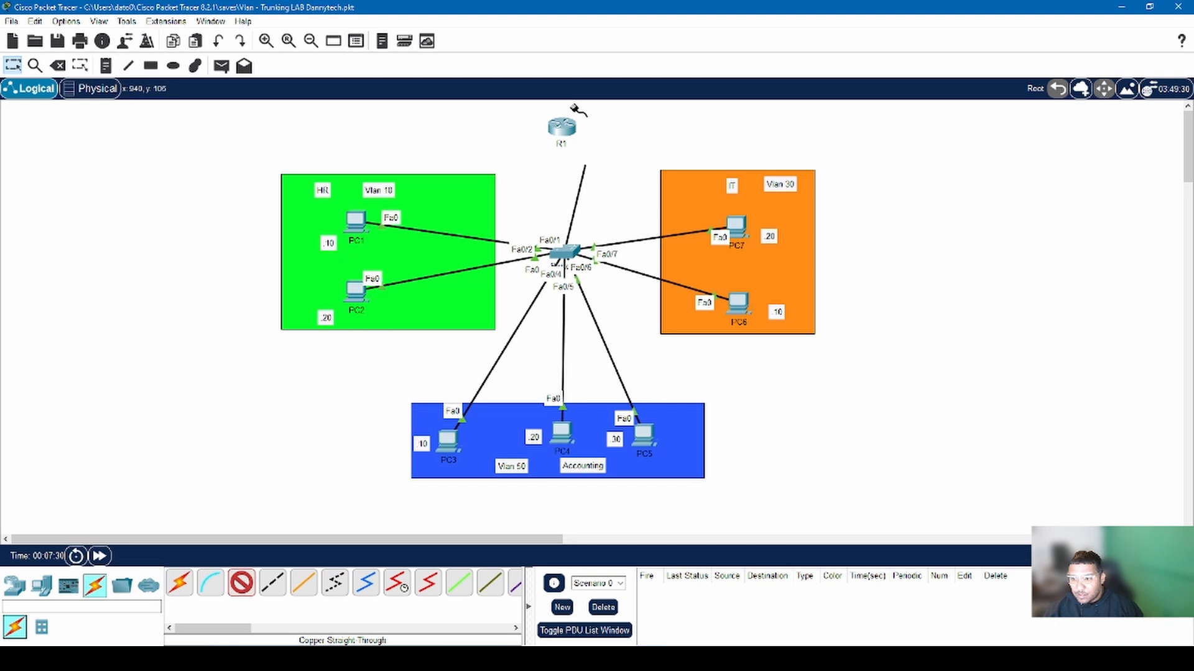
pyautogui.click(560, 136)
pyautogui.click(618, 174)
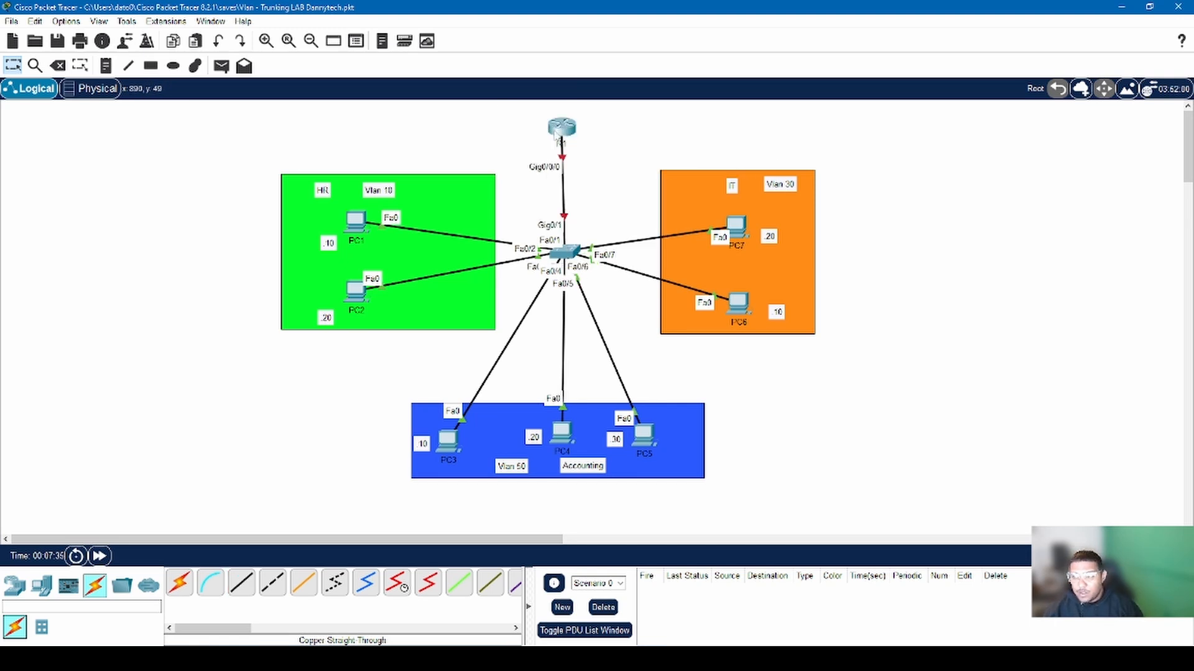
# Step: Open router R1's command line and enter global configuration mode with enable and conf t
pyautogui.click(557, 131)
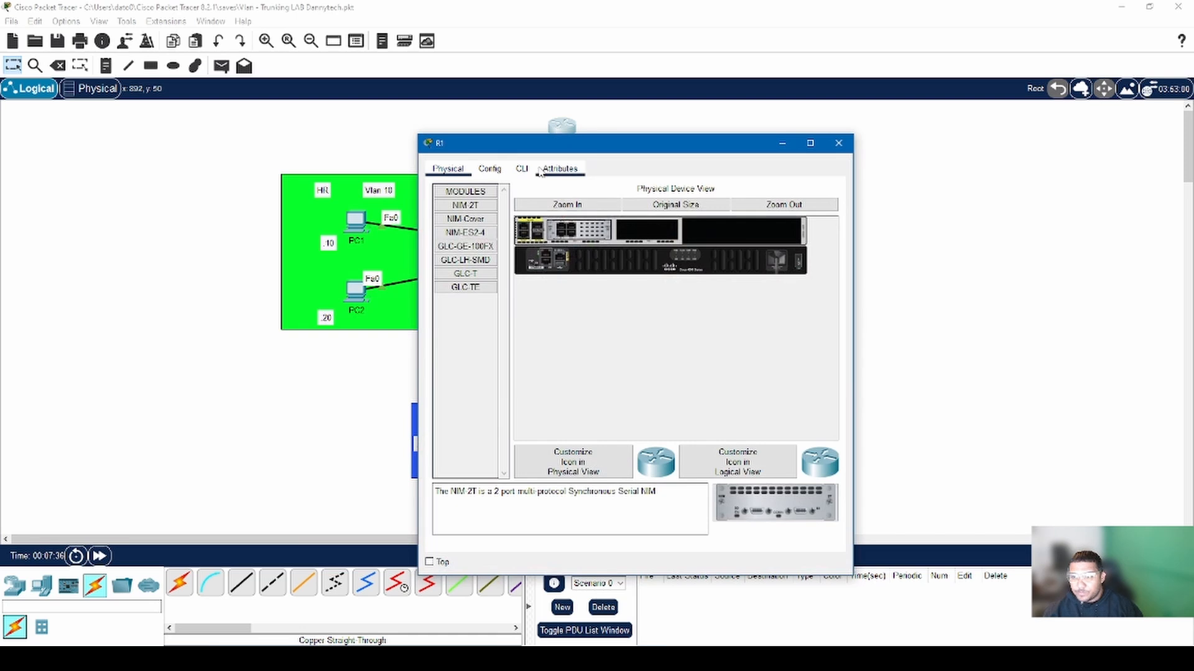
pyautogui.click(522, 169)
pyautogui.moveTo(559, 143); pyautogui.dragTo(825, 87)
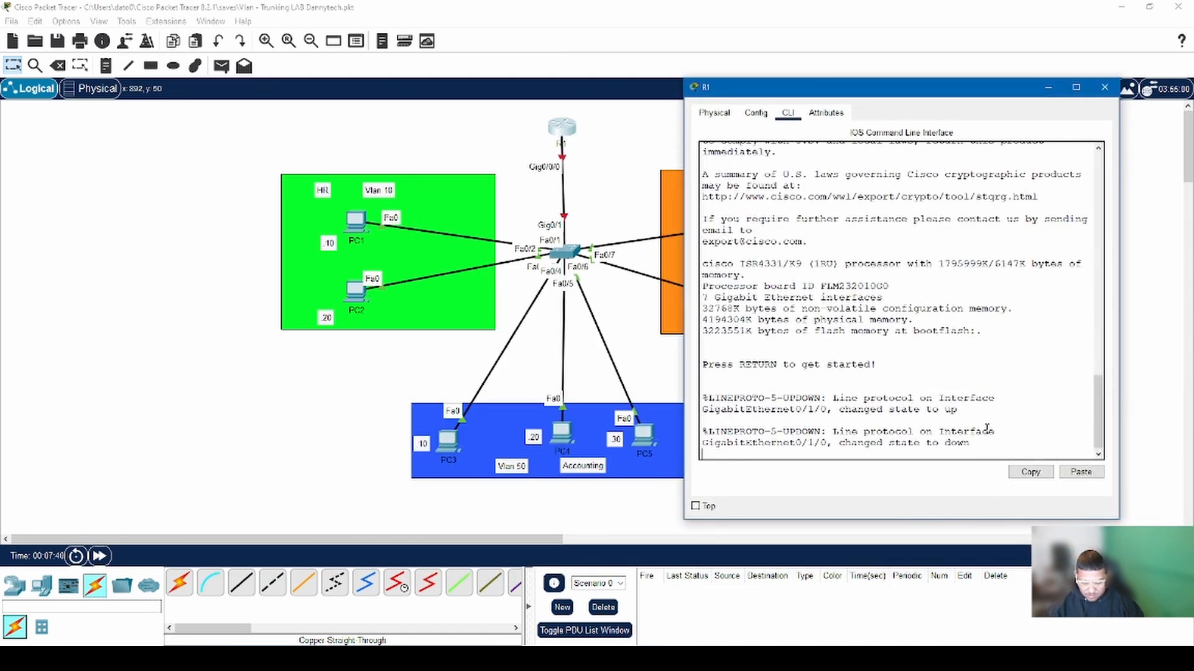
pyautogui.press('Return')
pyautogui.press('Return')
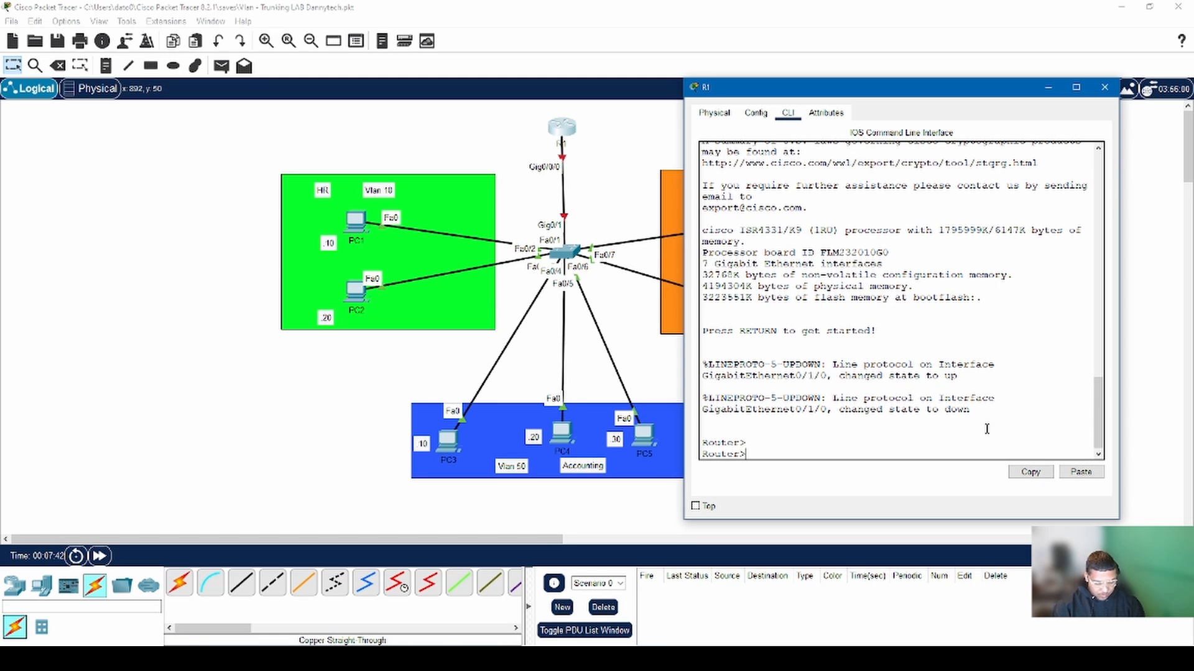
pyautogui.write('enable')
pyautogui.press('Return')
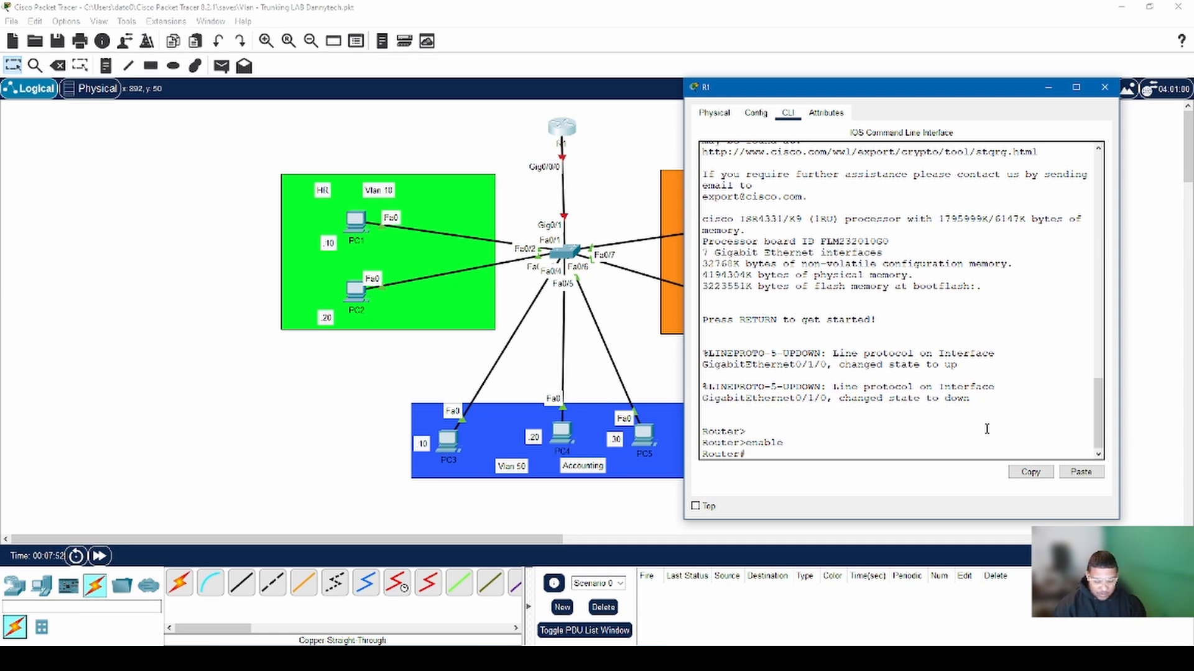
pyautogui.write('conf')
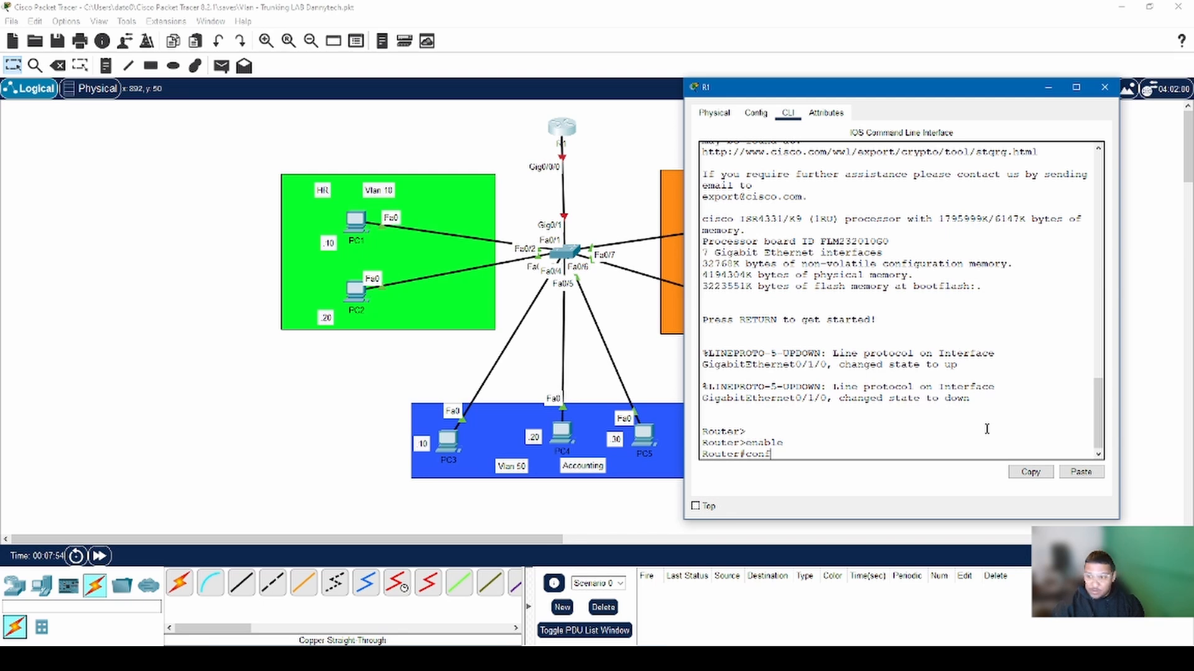
pyautogui.write(' t')
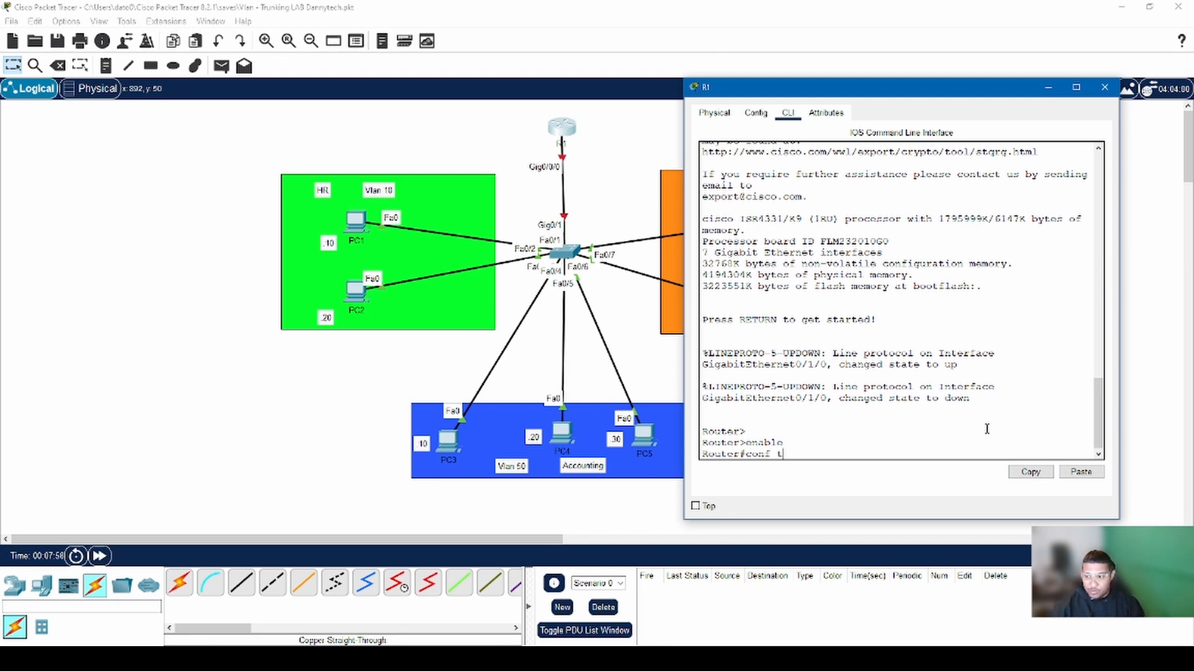
pyautogui.press('Return')
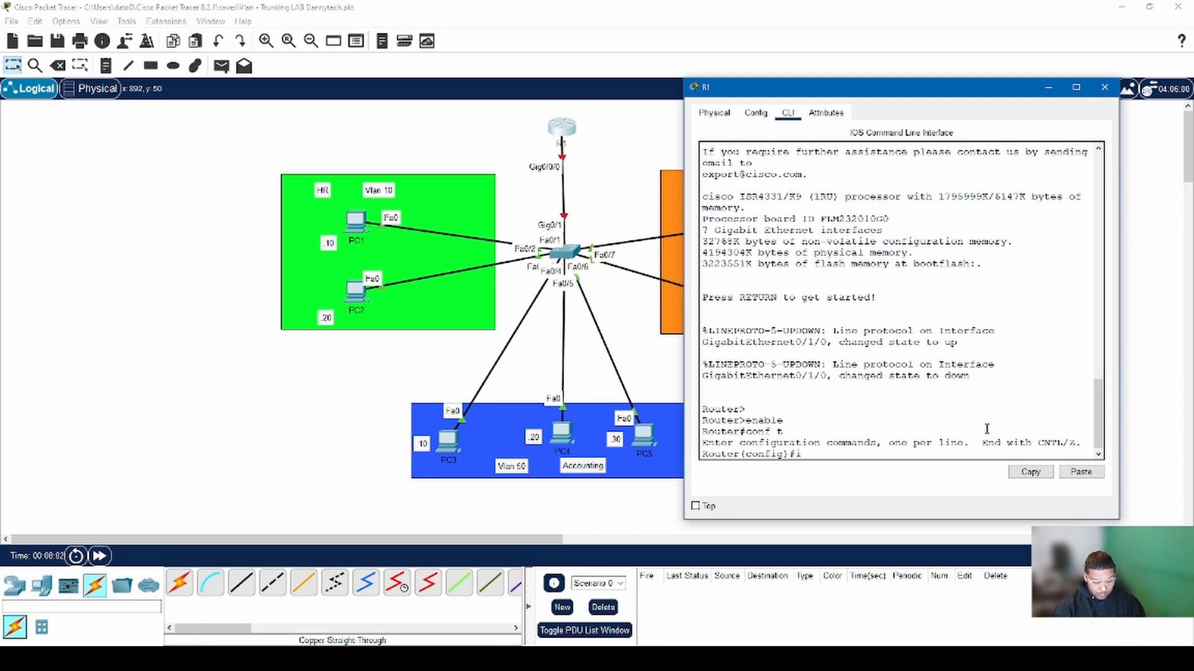
# Step: Create the VLAN 10 subinterface on R1 with the command interface g0/0/0.10
pyautogui.write('int')
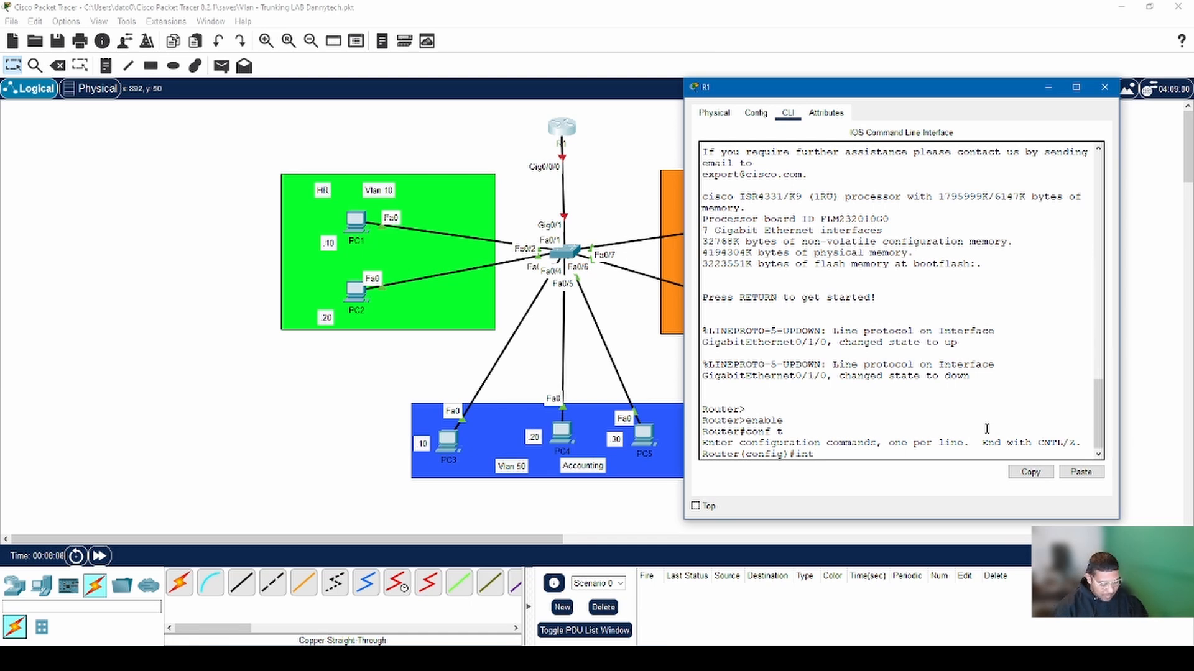
pyautogui.write('erfa')
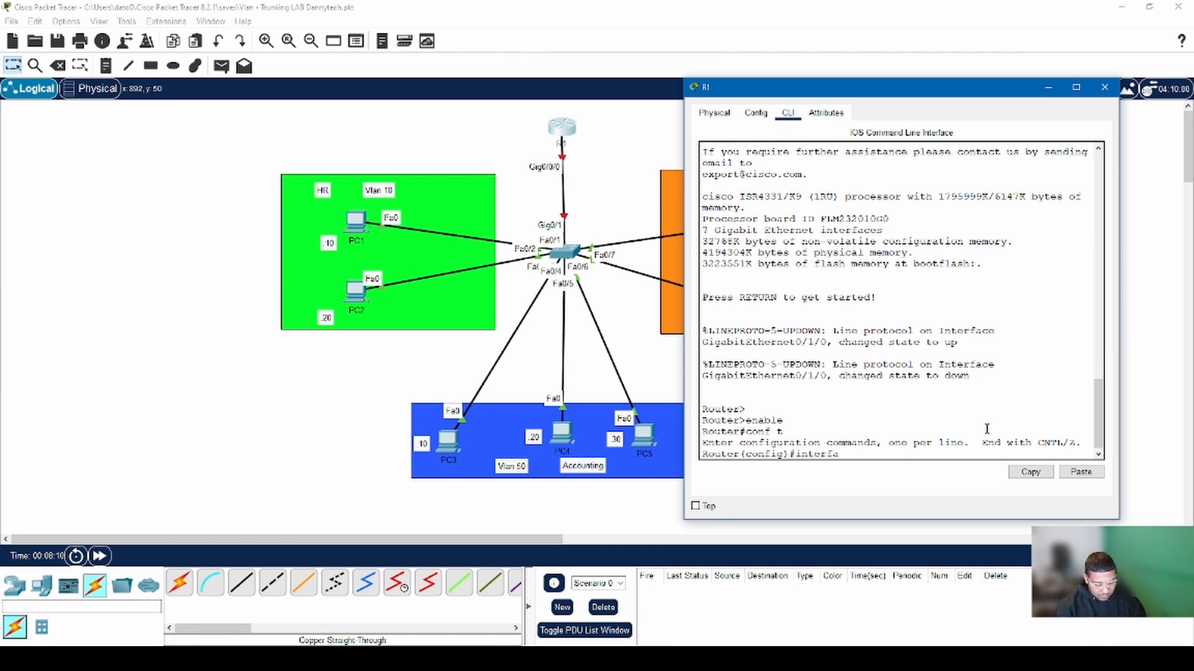
pyautogui.write('ce ')
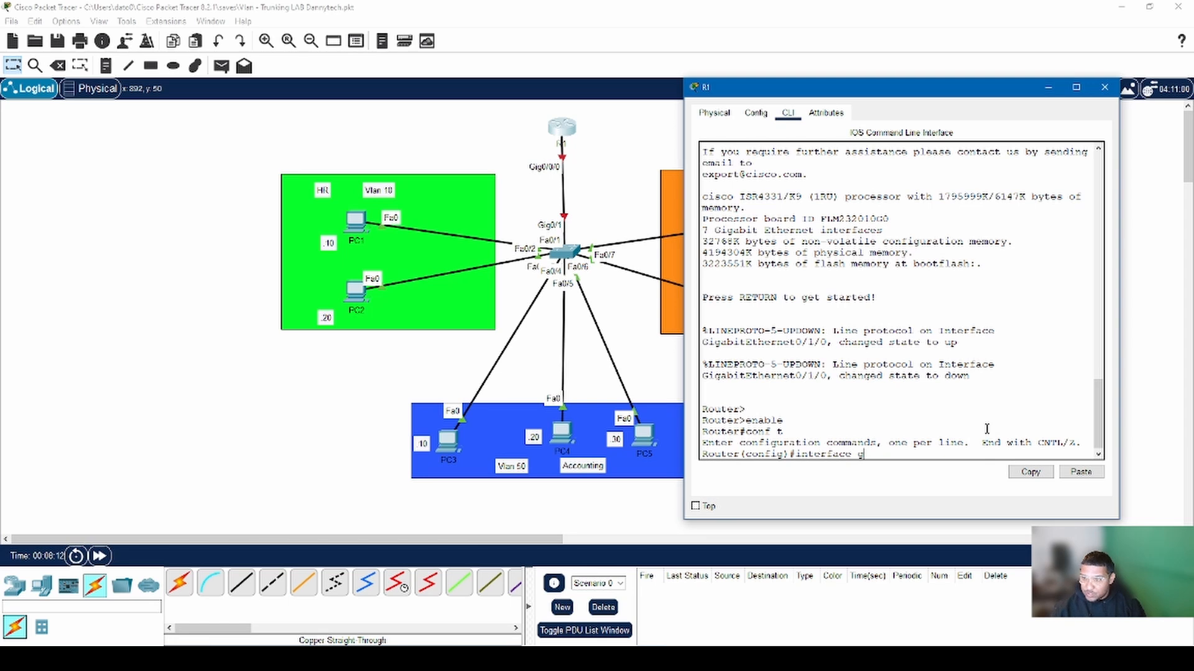
pyautogui.write('g0/0/0')
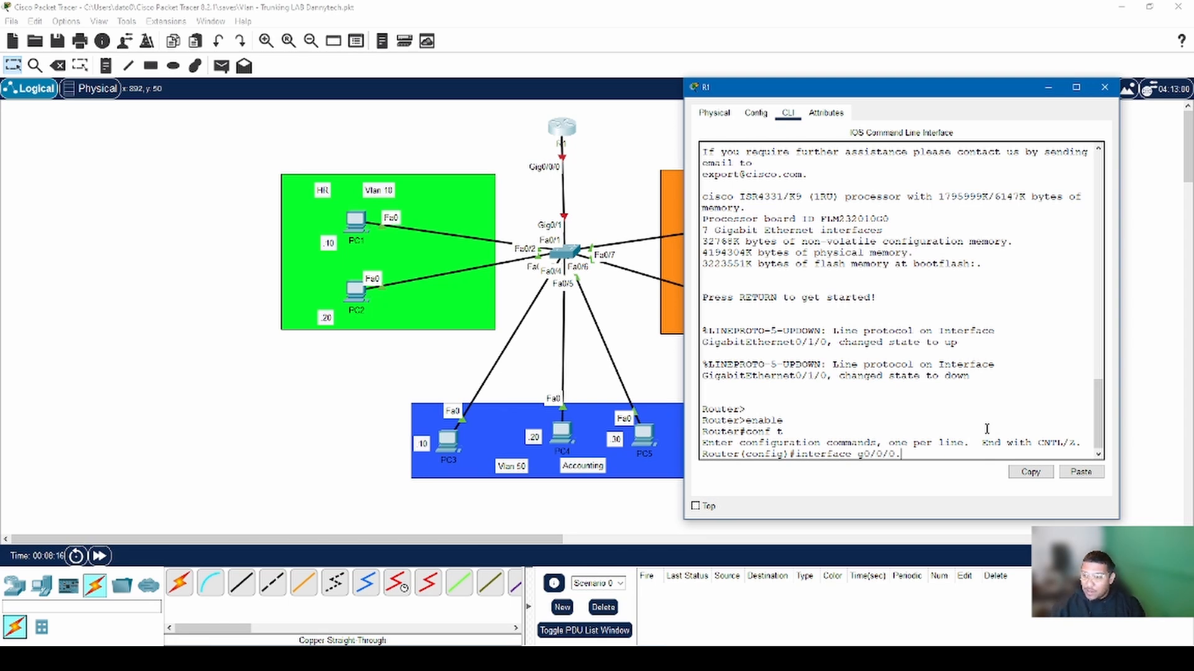
pyautogui.write('.10')
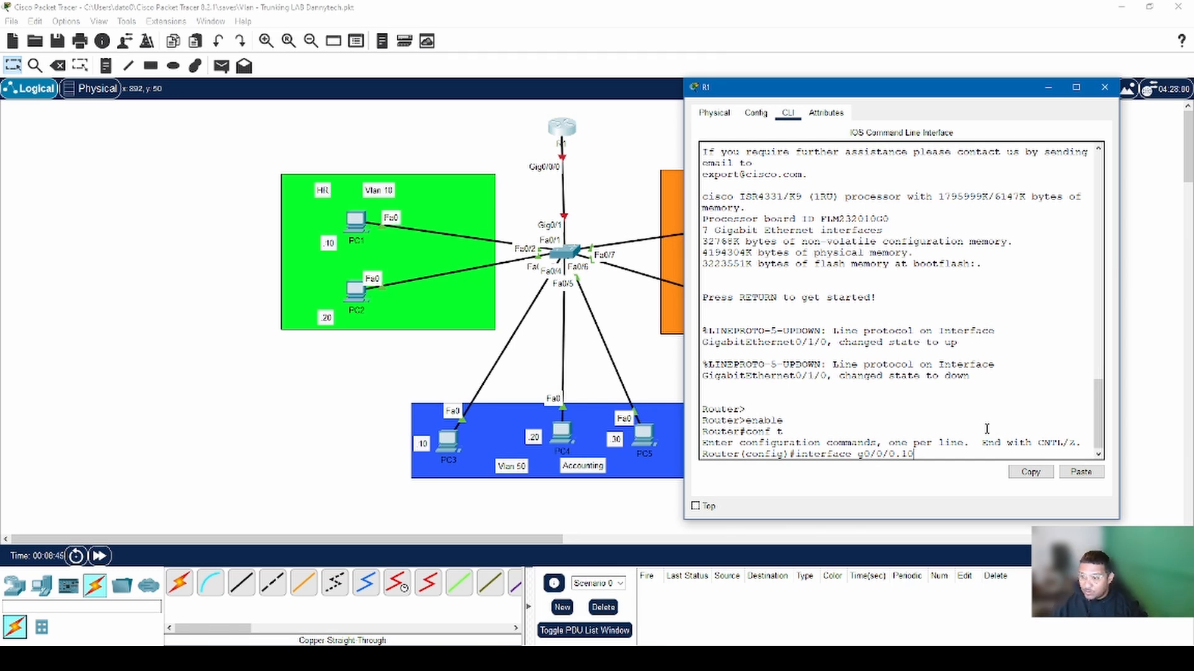
pyautogui.press('Return')
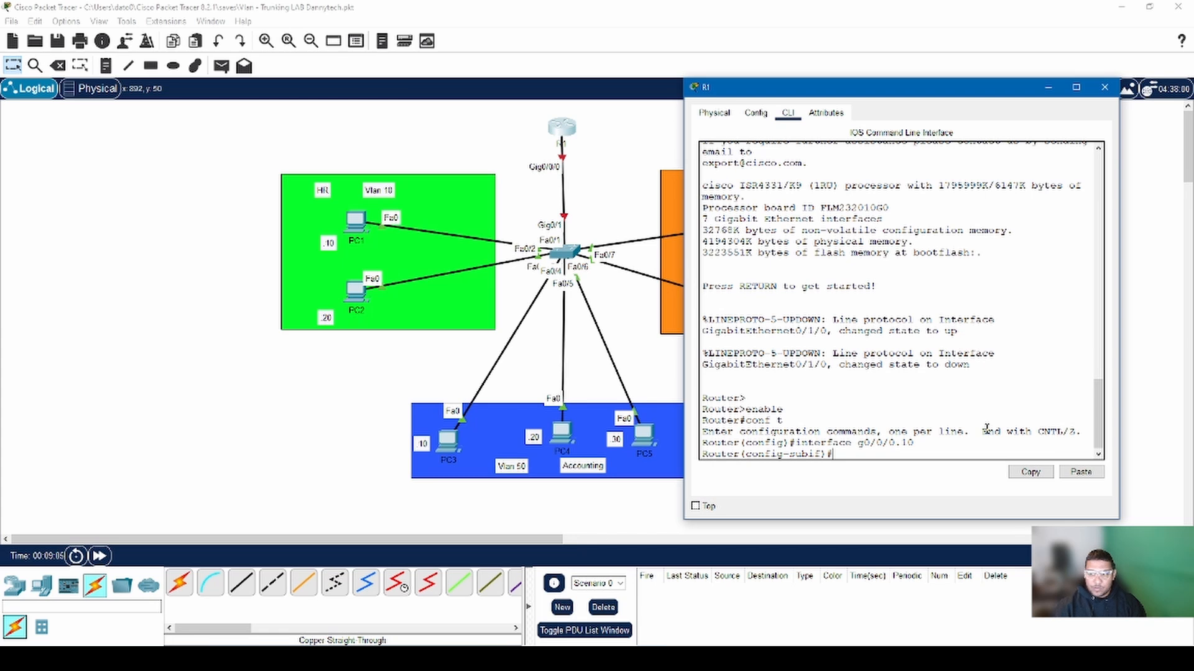
# Step: Set the g0/0/0.10 subinterface to 802.1Q tagging for VLAN 10 with encapsulation dot1q 10
pyautogui.write('enca')
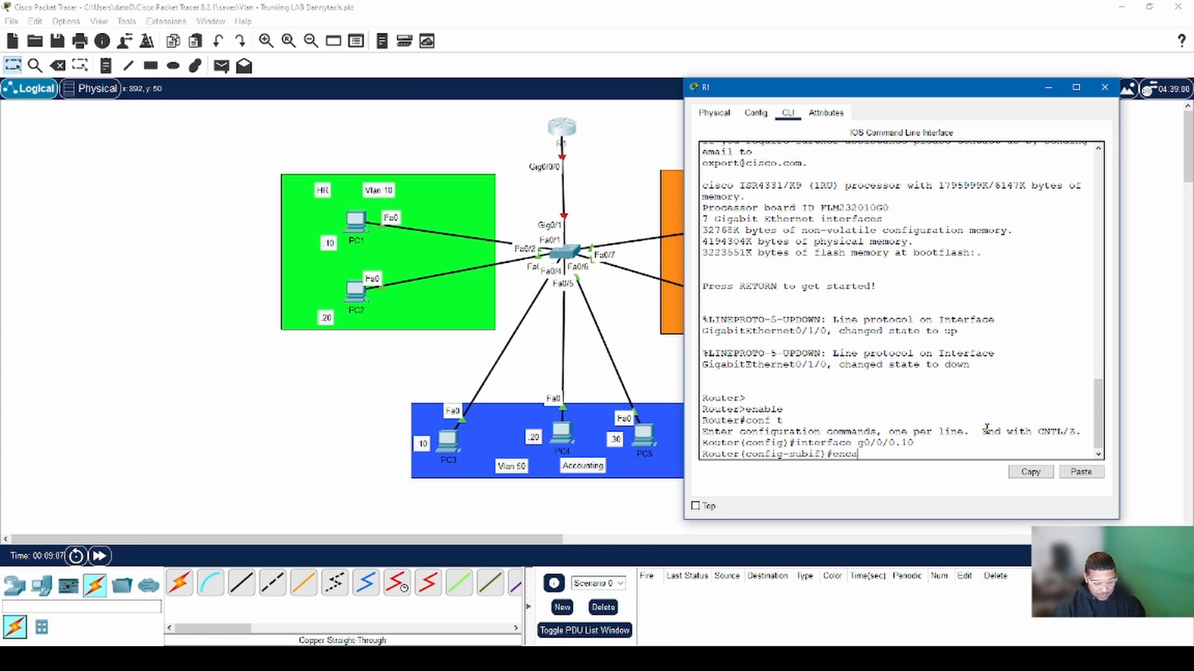
pyautogui.write('p')
pyautogui.press('Tab')
pyautogui.write('d')
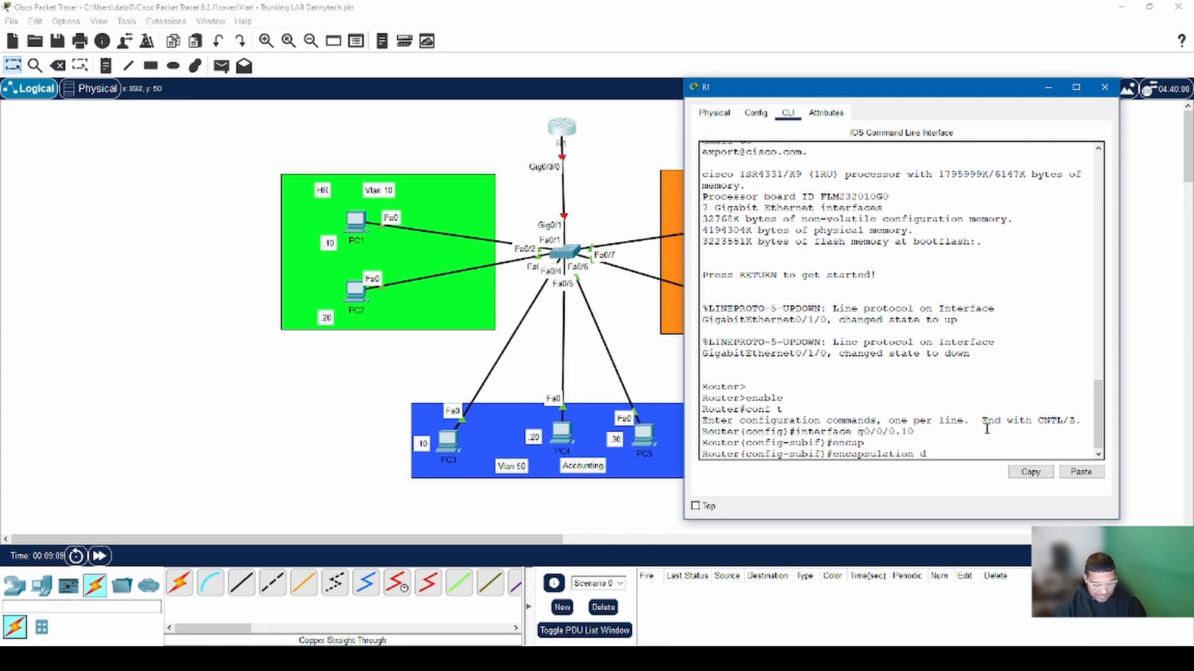
pyautogui.write('ot1q')
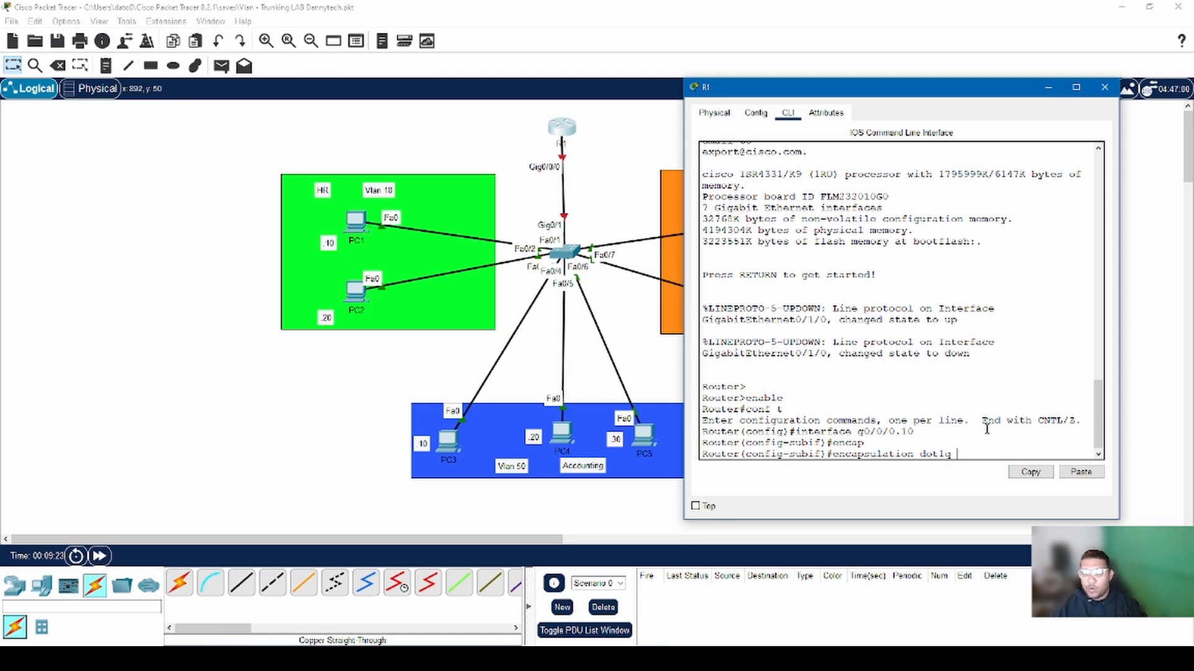
pyautogui.write('10')
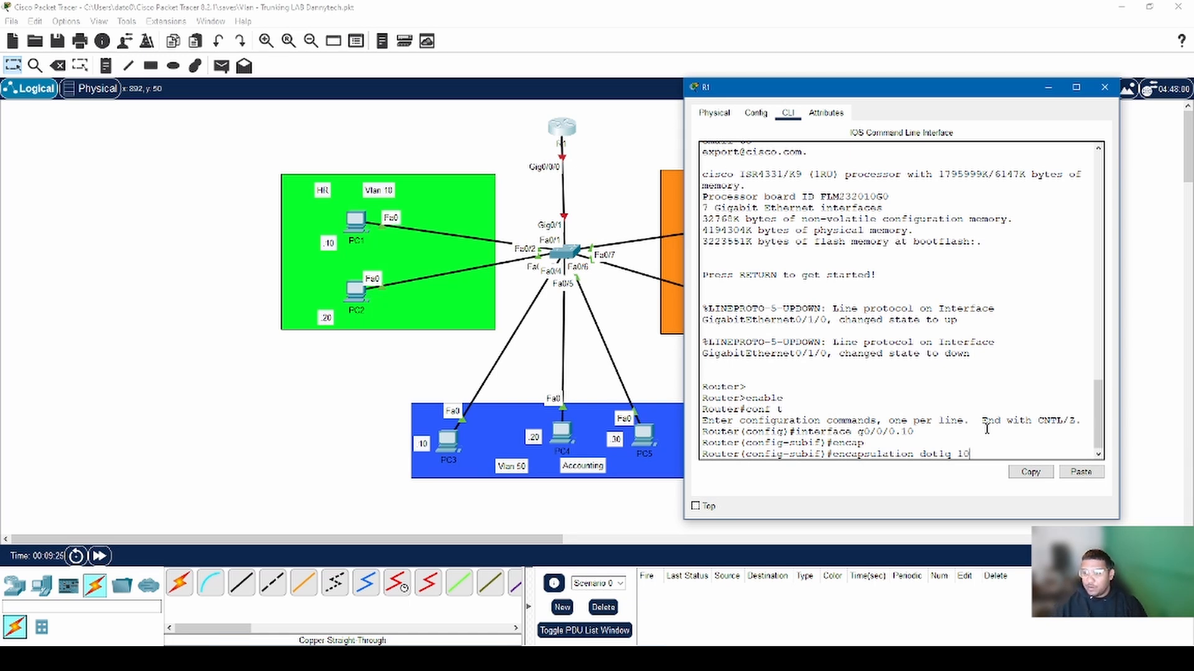
pyautogui.press('Return')
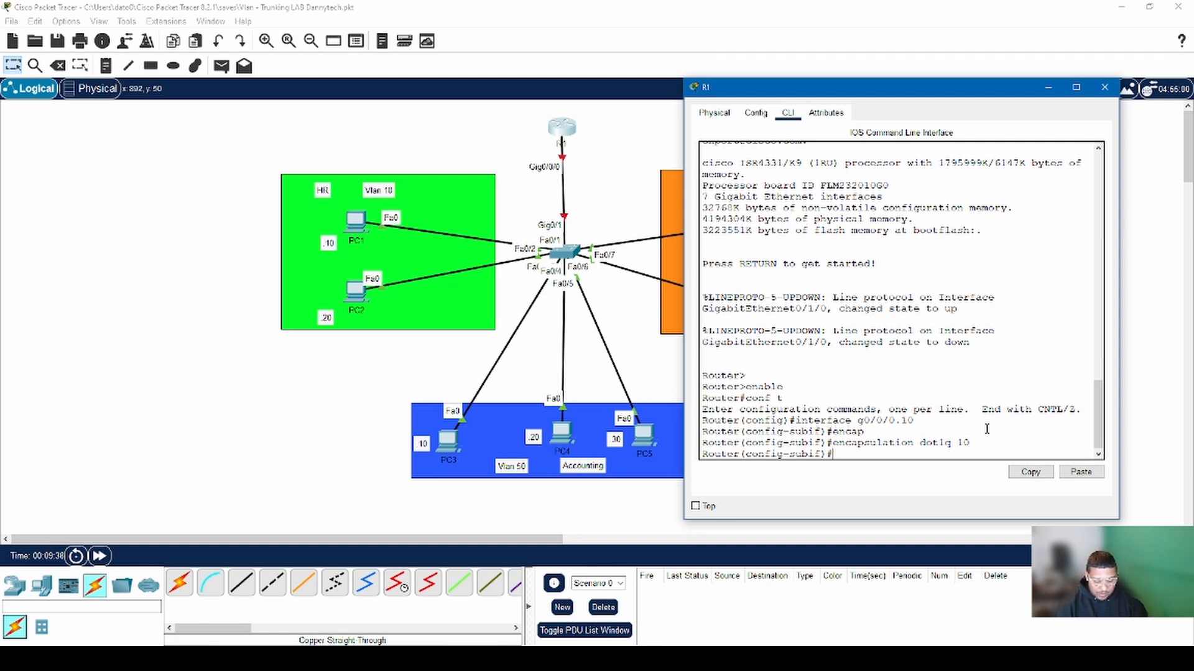
# Step: Assign IP address 192.168.10.1 with mask 255.255.255.0 to the VLAN 10 subinterface and enable it with no shut
pyautogui.write('ip add')
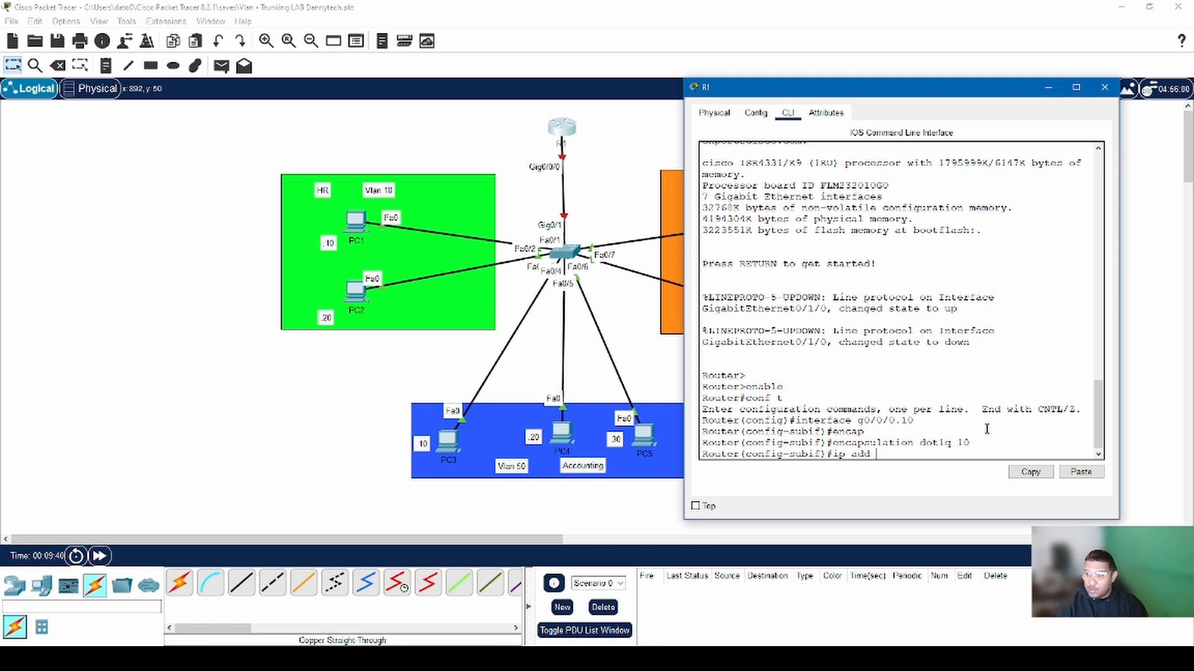
pyautogui.write(' 1')
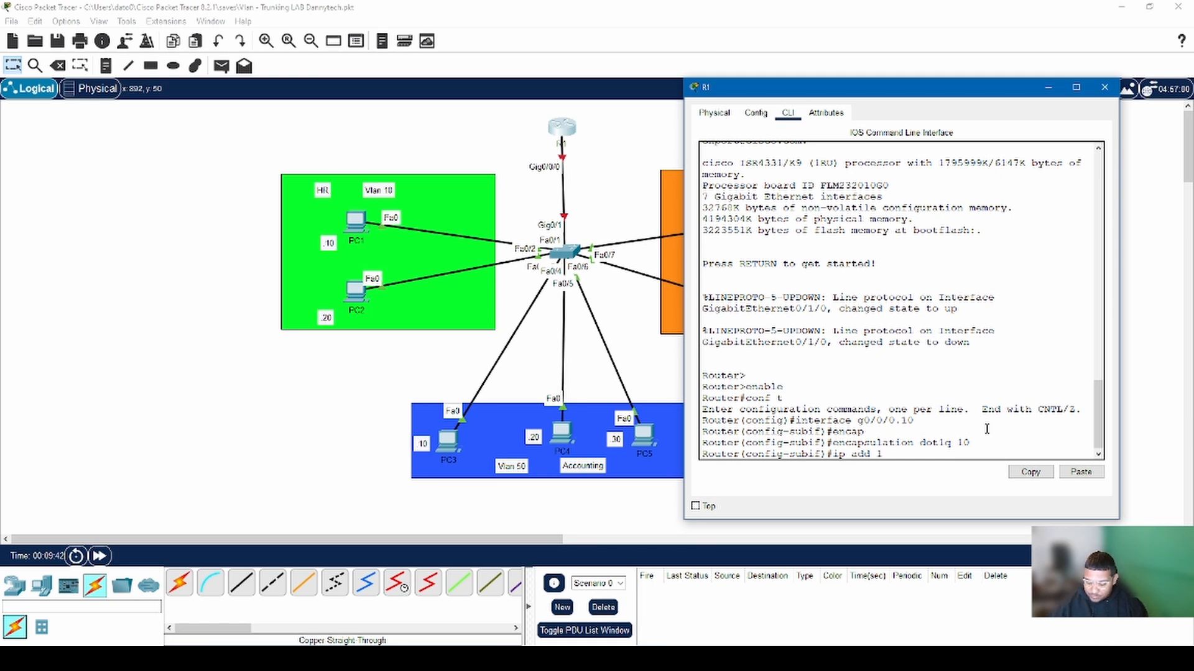
pyautogui.write('92.168..1')
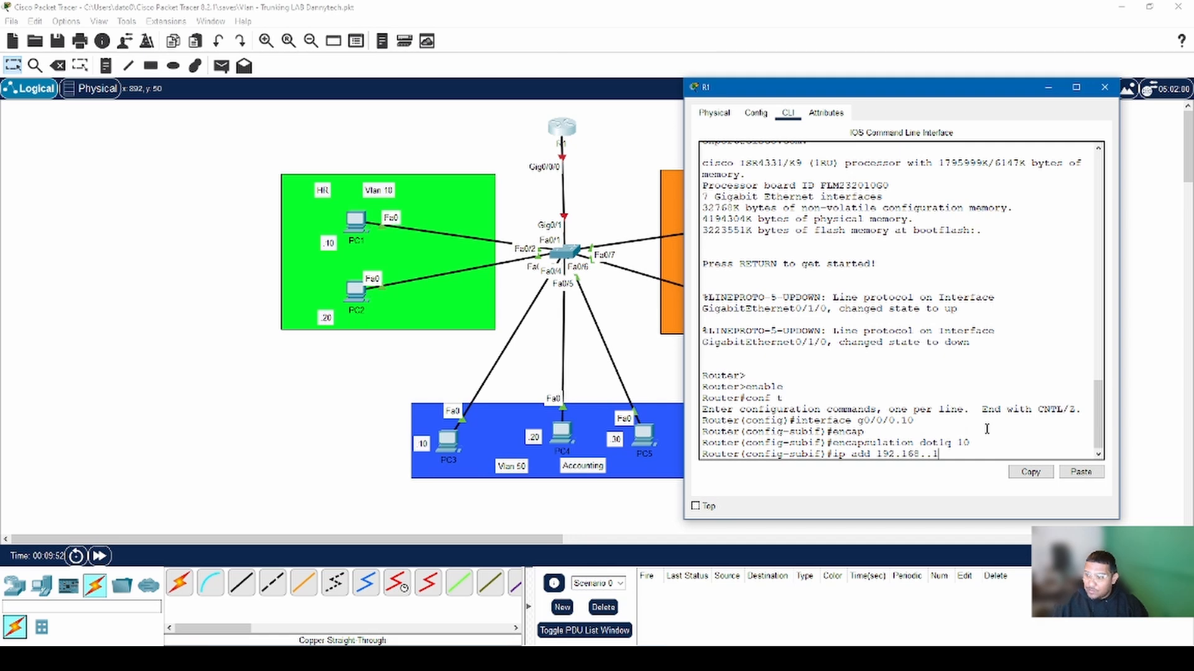
pyautogui.press('BackSpace')
pyautogui.press('BackSpace')
pyautogui.write('10.1 2')
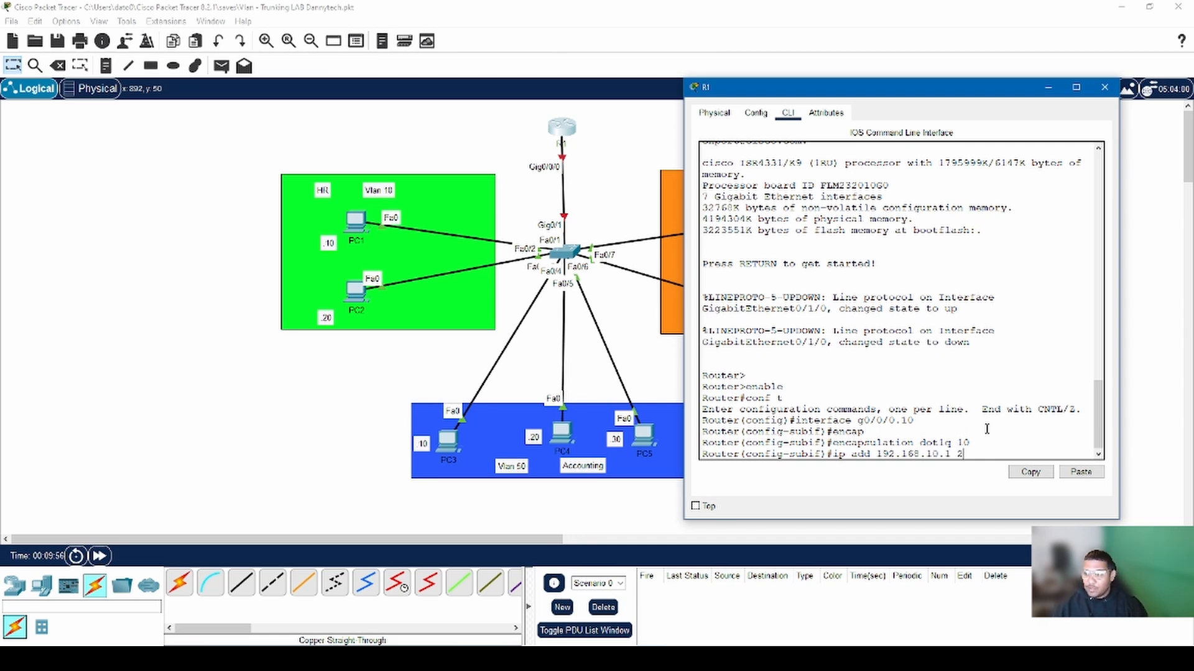
pyautogui.write('55')
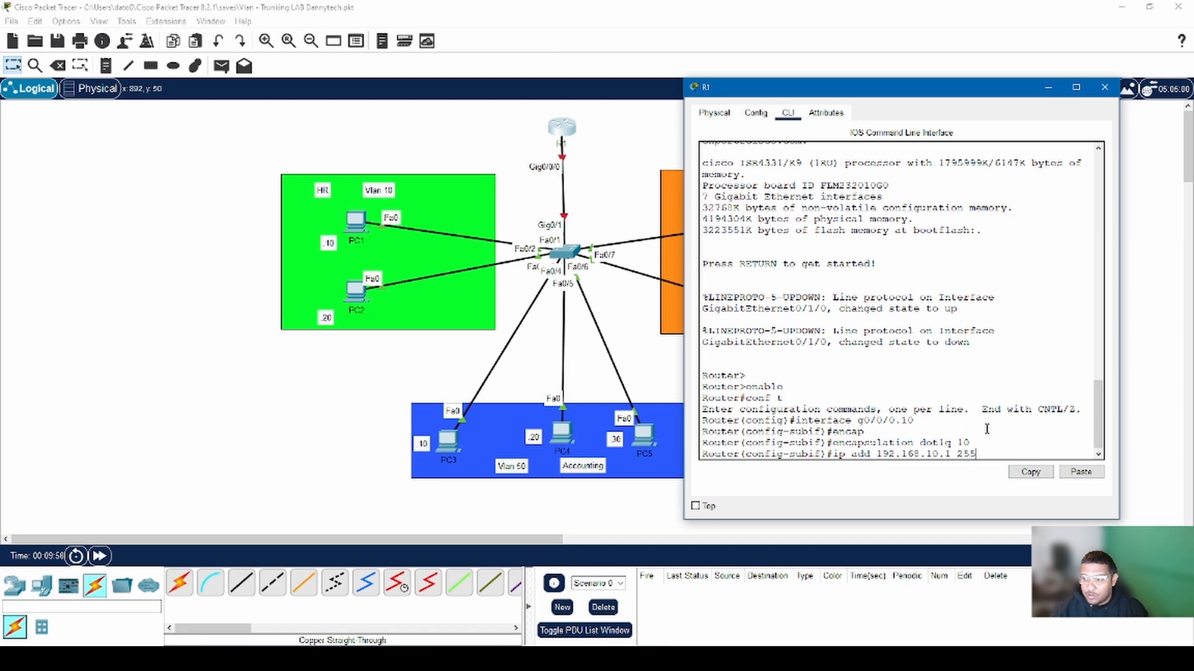
pyautogui.write('.255')
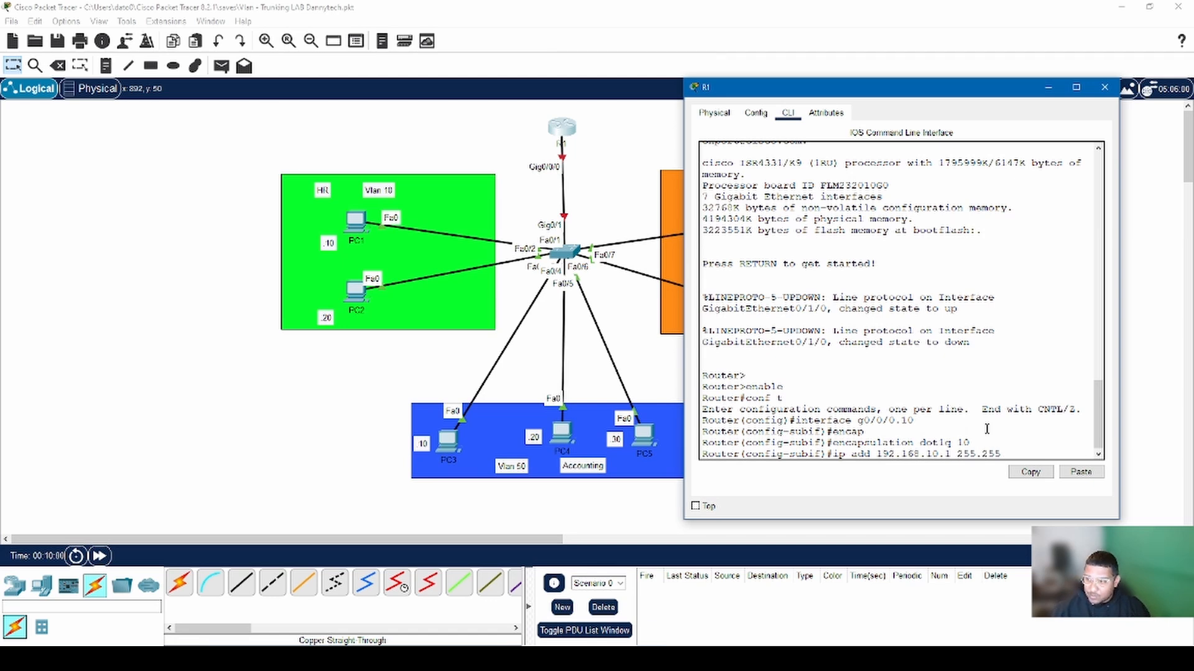
pyautogui.write('.255.255')
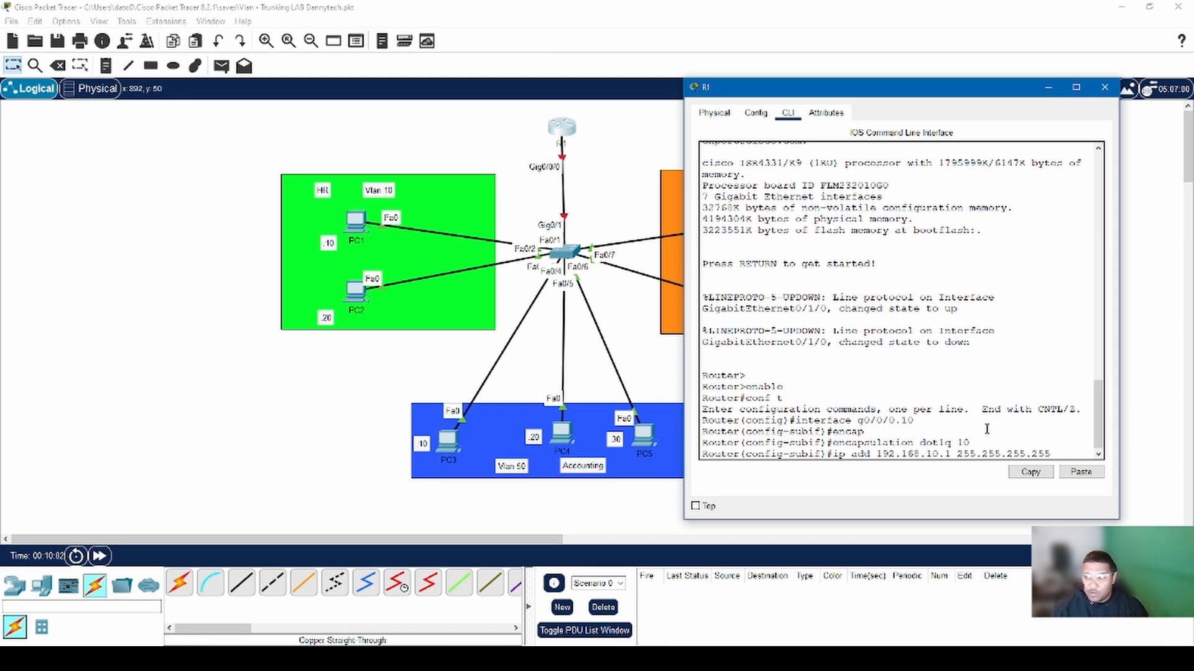
pyautogui.press('BackSpace')
pyautogui.press('BackSpace')
pyautogui.press('BackSpace')
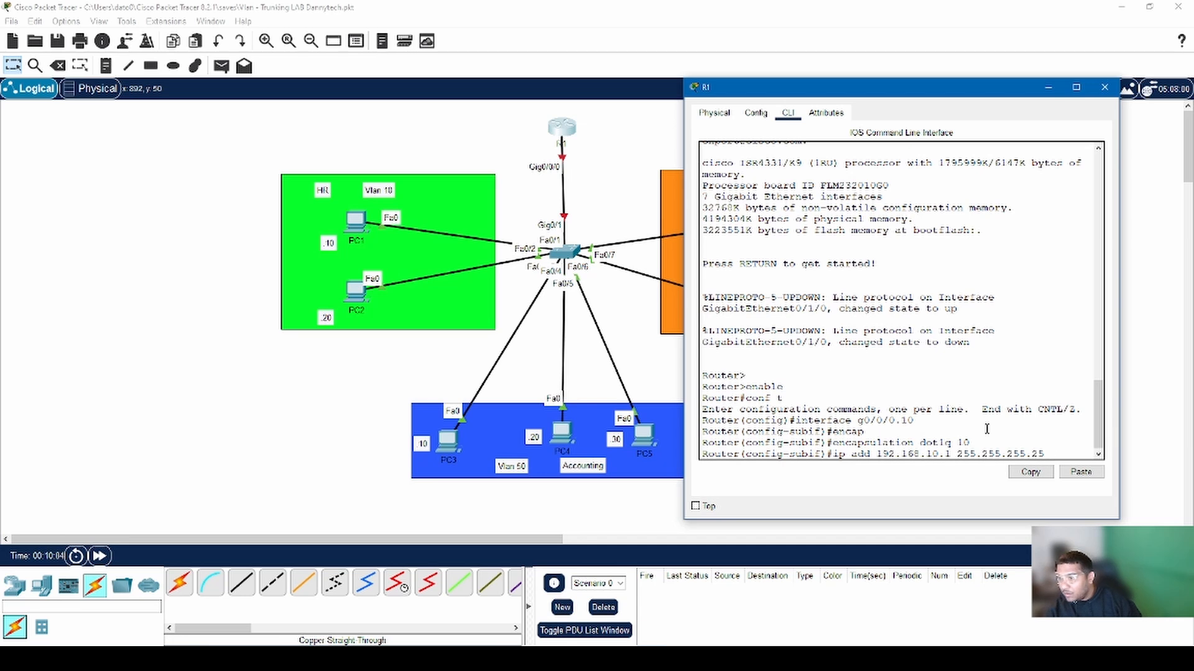
pyautogui.write('0')
pyautogui.press('Return')
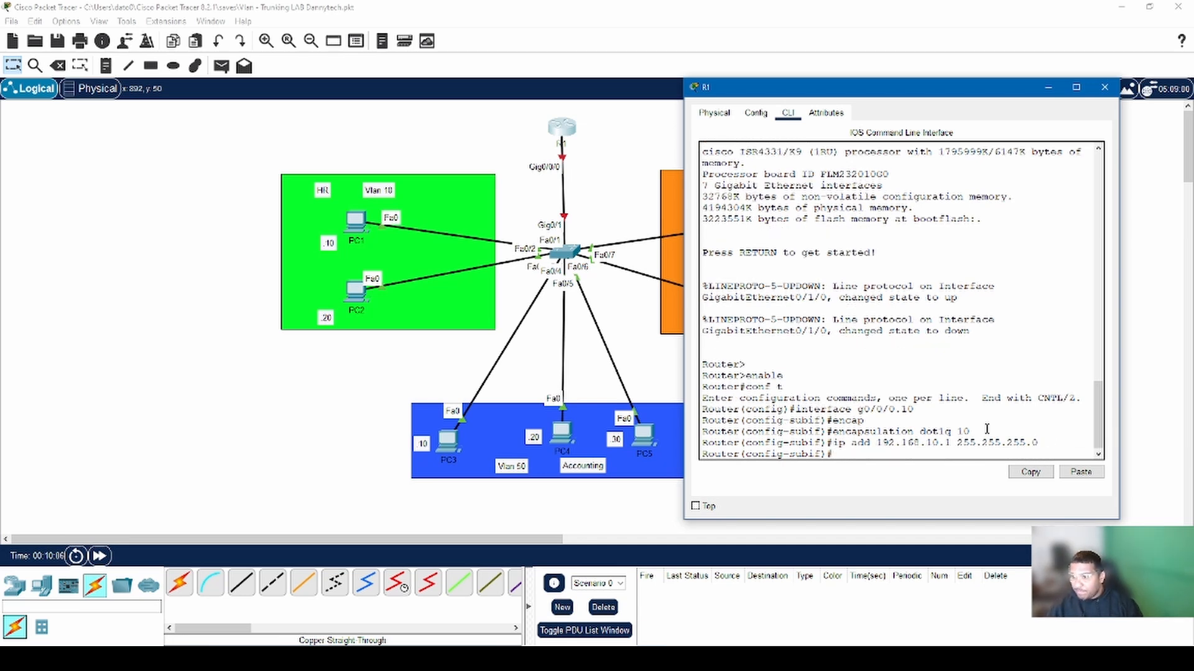
pyautogui.write('no shut')
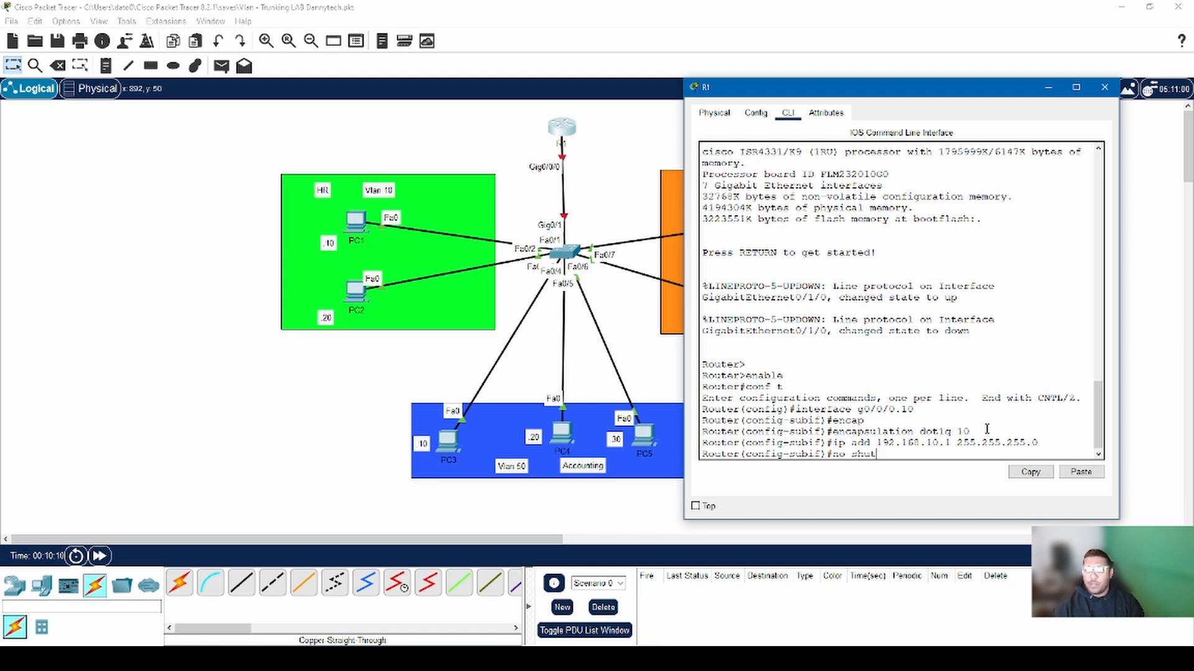
pyautogui.press('Return')
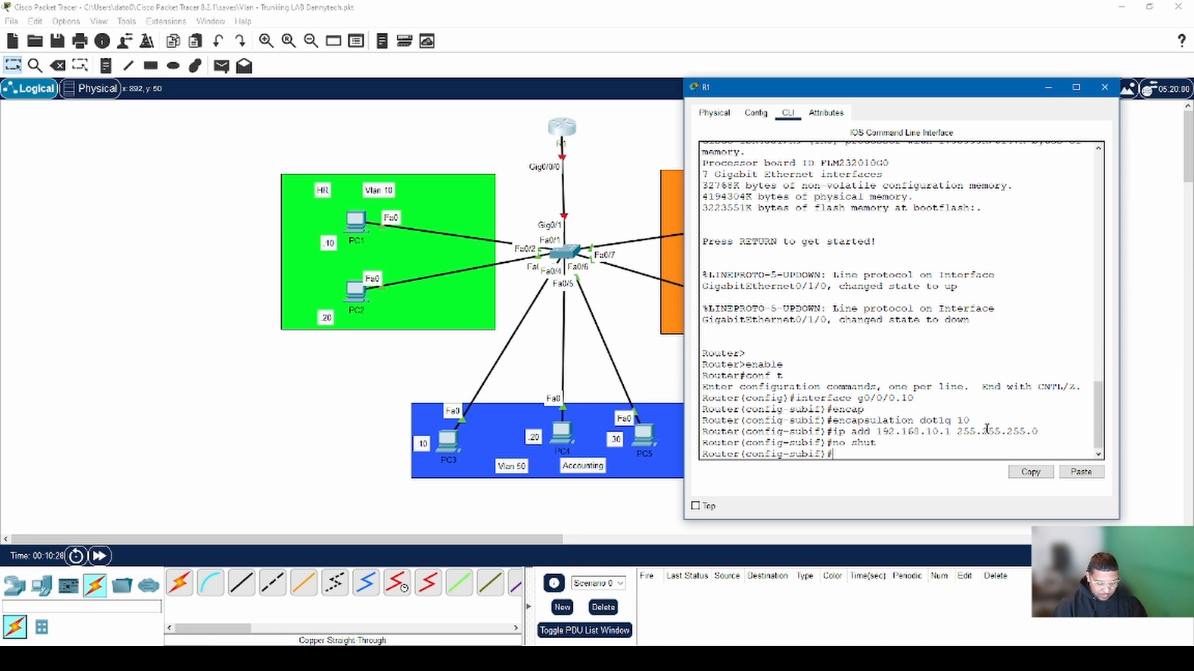
# Step: Create the VLAN 50 subinterface on R1 with the command int g0/0/0.50
pyautogui.write('nt')
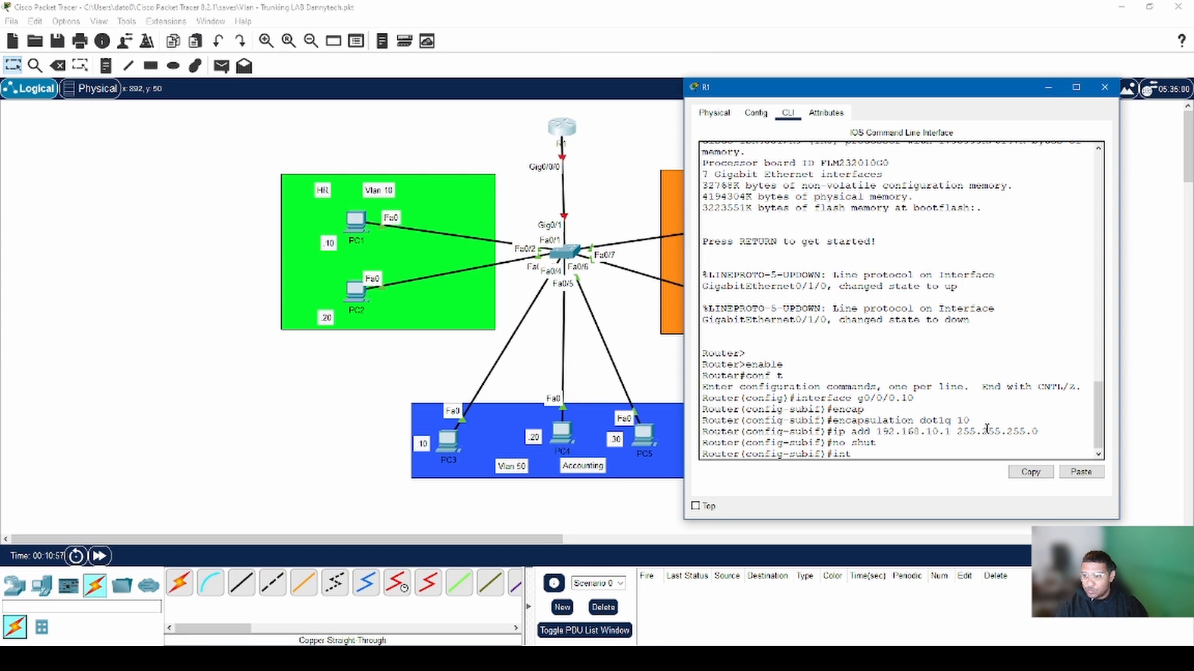
pyautogui.write('g0/')
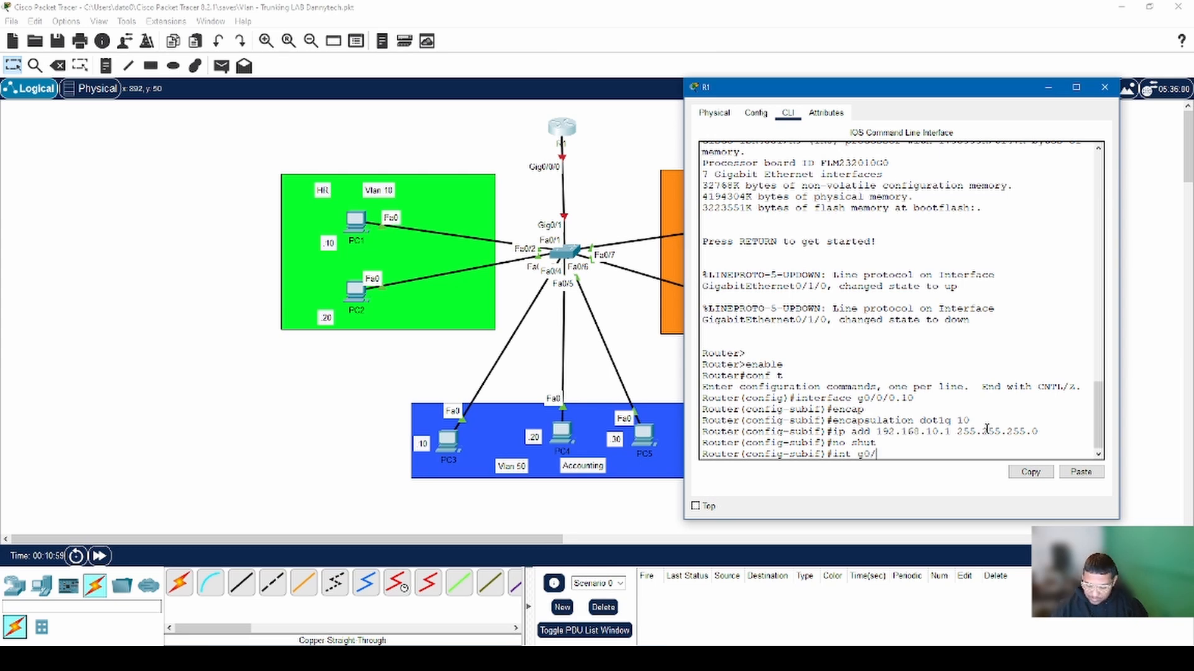
pyautogui.write('0/0.50')
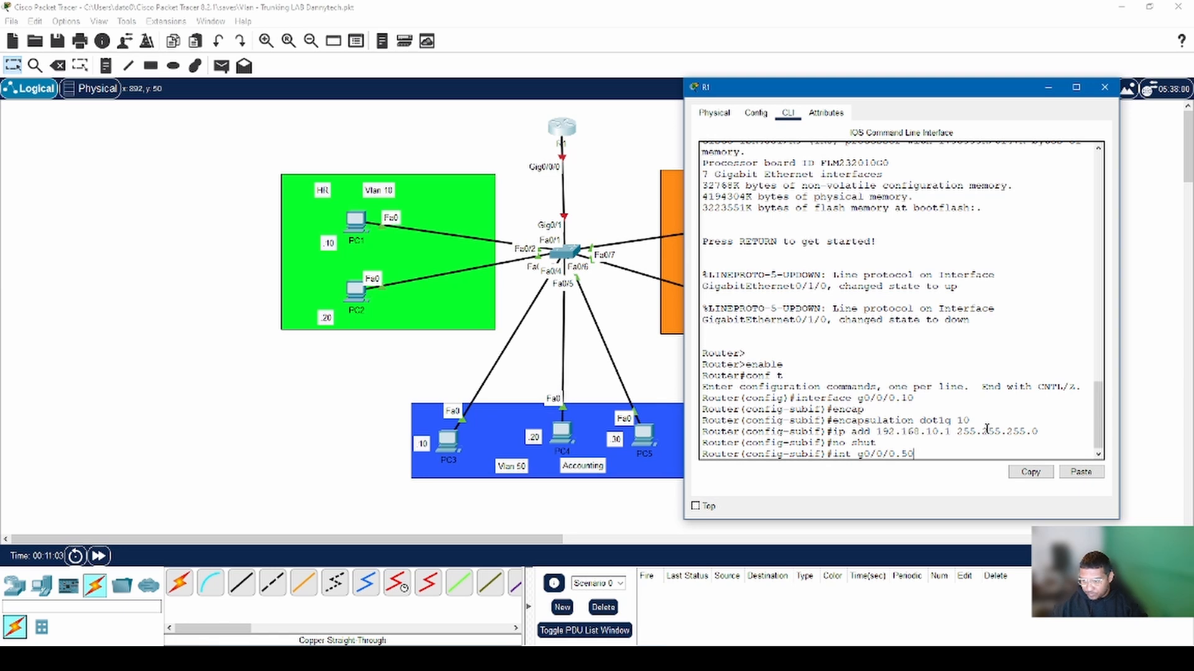
pyautogui.press('Return')
# Step: Set the g0/0/0.50 subinterface to 802.1Q tagging for VLAN 50 with encap dot1q 50
pyautogui.write('ec')
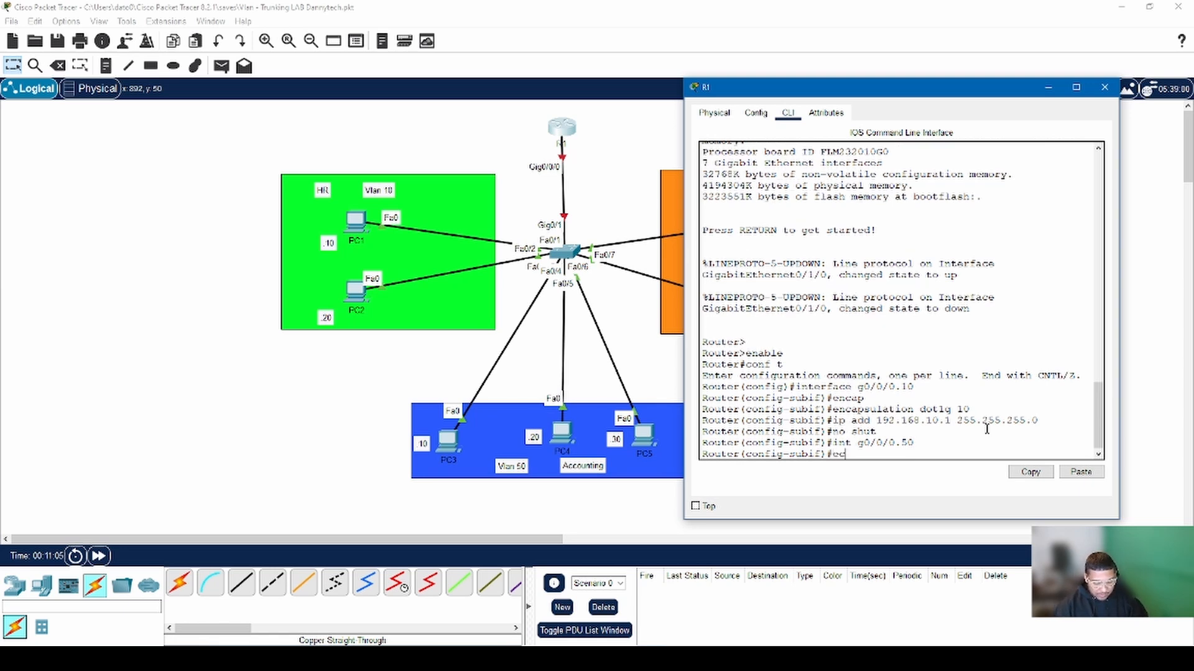
pyautogui.write('ap dot')
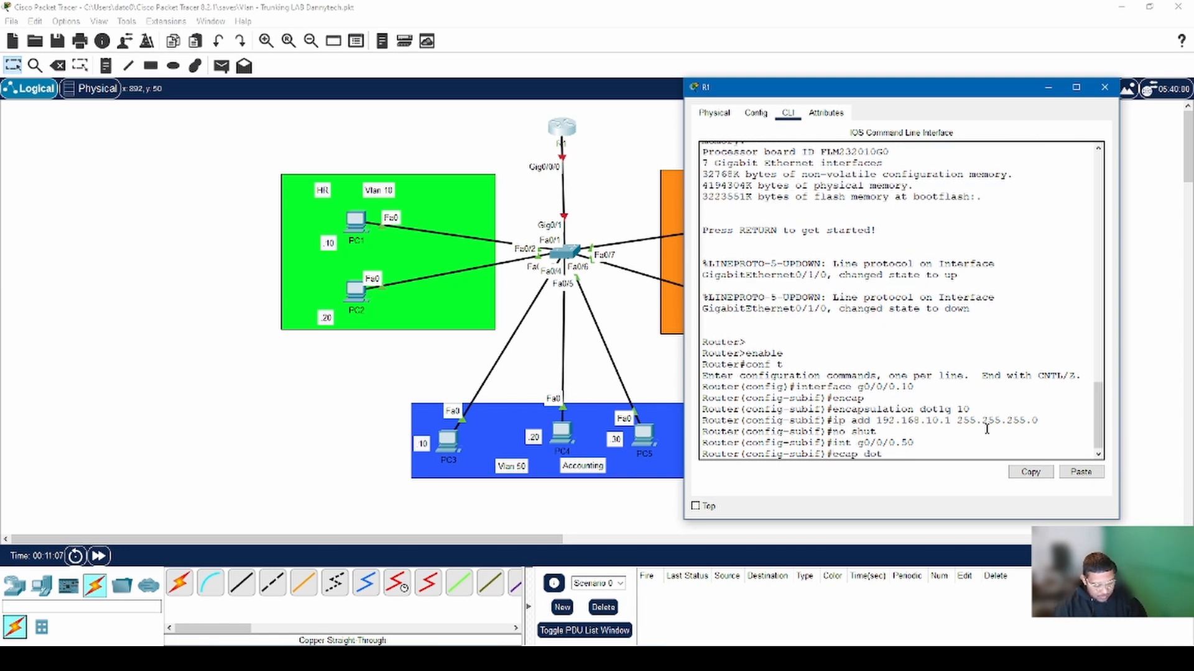
pyautogui.write('1q')
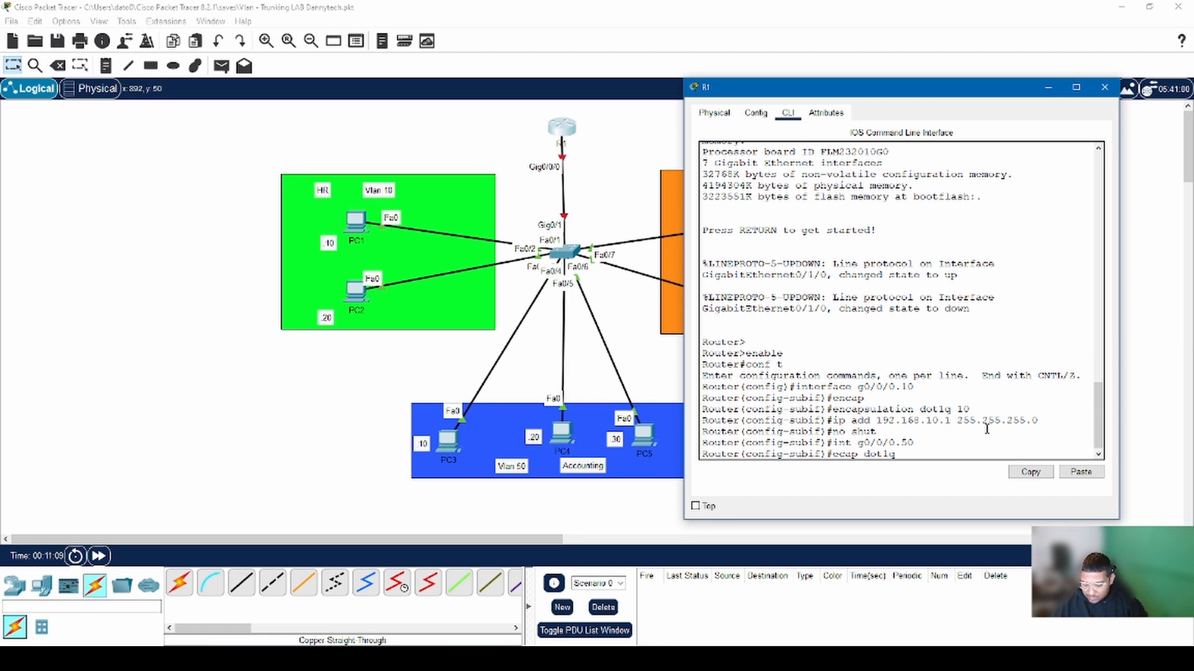
pyautogui.write(' 50')
pyautogui.press('Return')
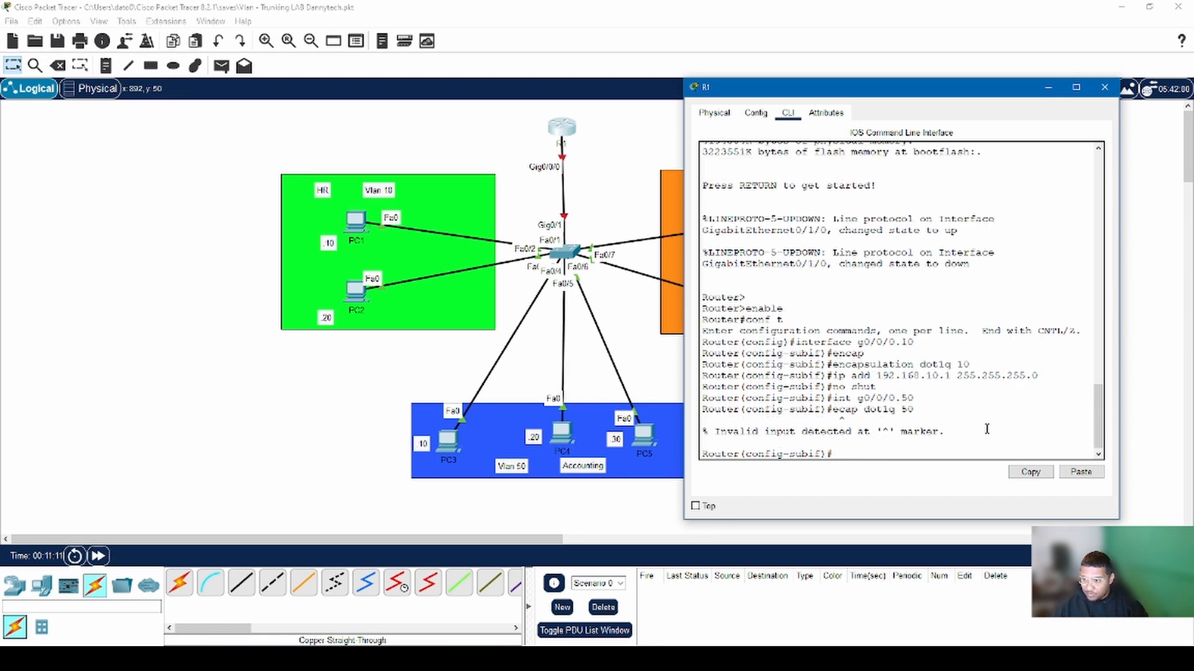
pyautogui.press('Up')
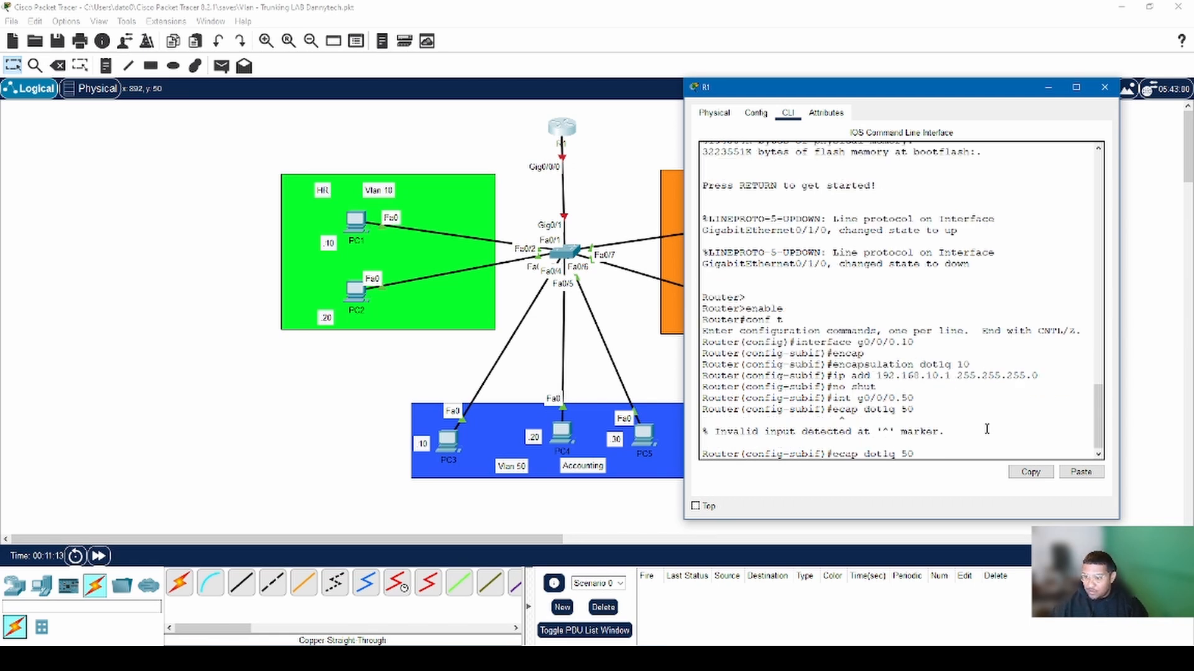
pyautogui.press('Left')
pyautogui.press('Left')
pyautogui.press('Left')
pyautogui.press('Left')
pyautogui.press('Left')
pyautogui.press('Left')
pyautogui.write('n')
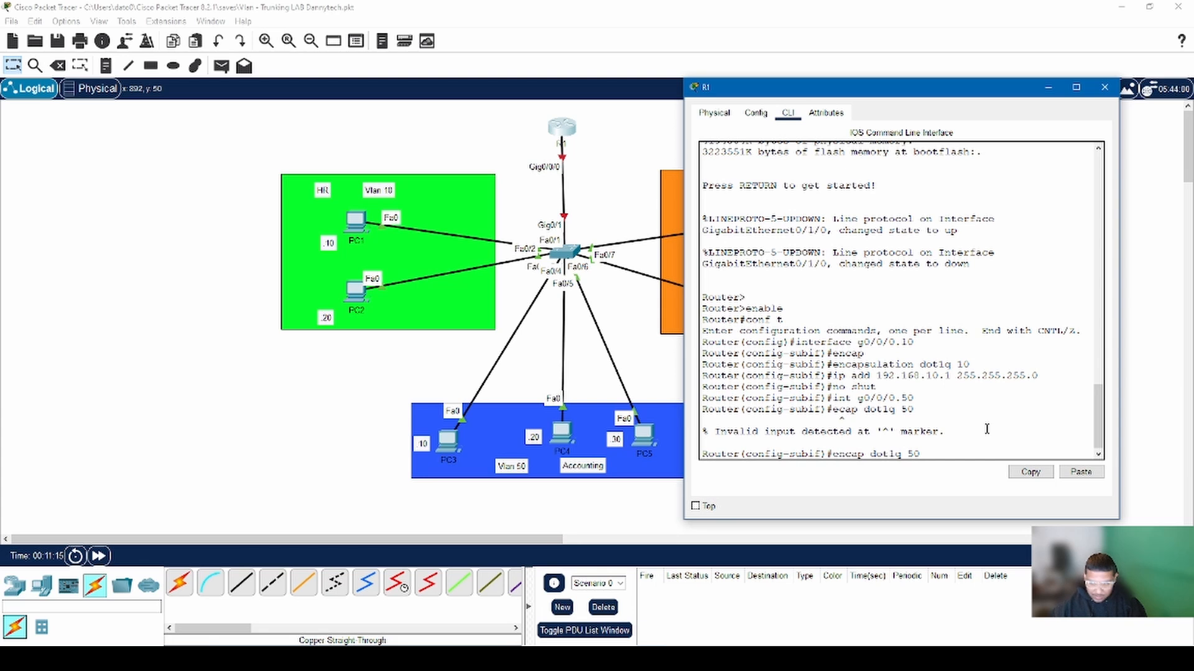
pyautogui.press('Return')
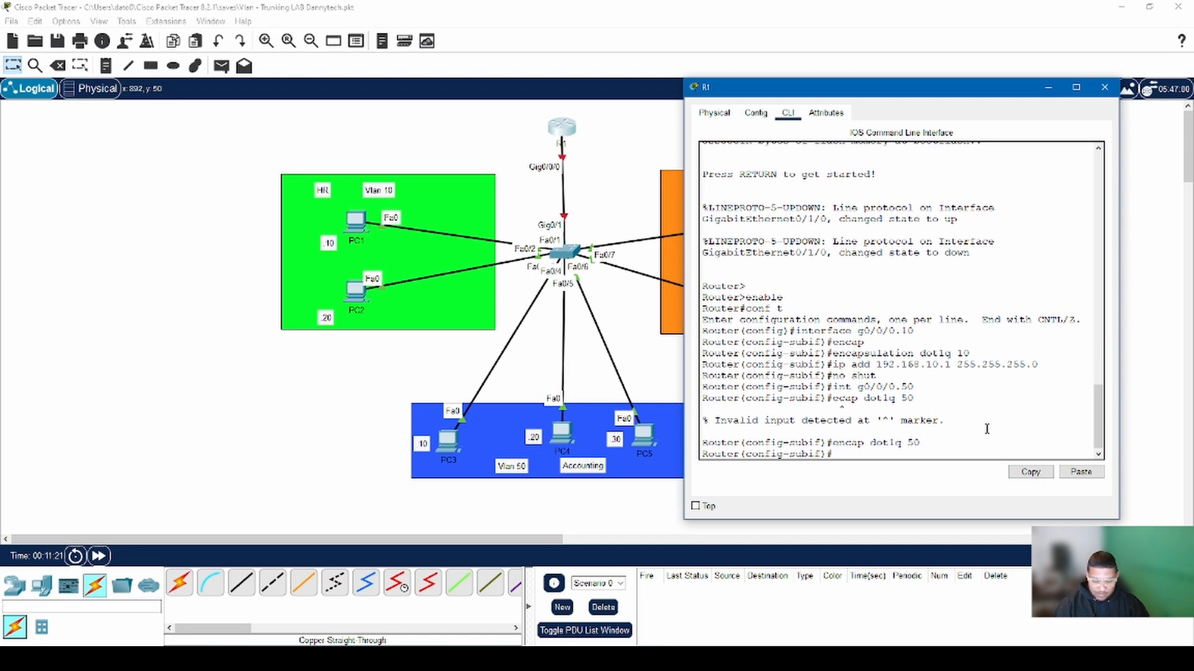
# Step: Assign IP address 192.168.50.1 with mask 255.255.255.0 to the VLAN 50 subinterface and enable it with no shut
pyautogui.write('ip add ')
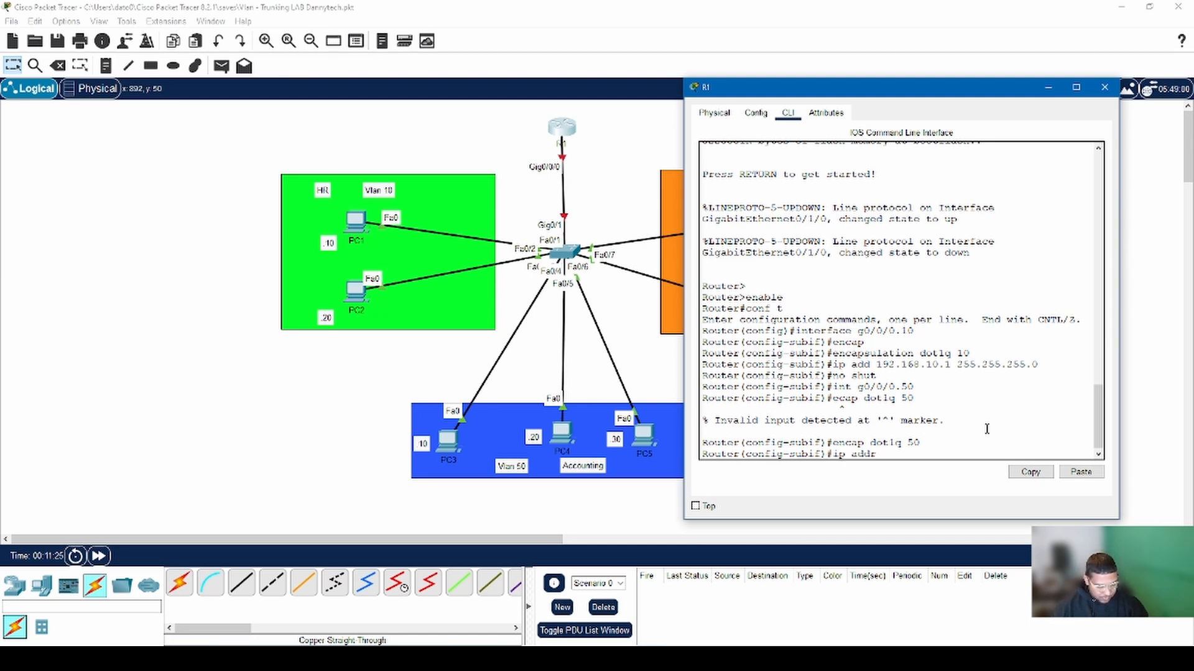
pyautogui.write('ress 192.168.')
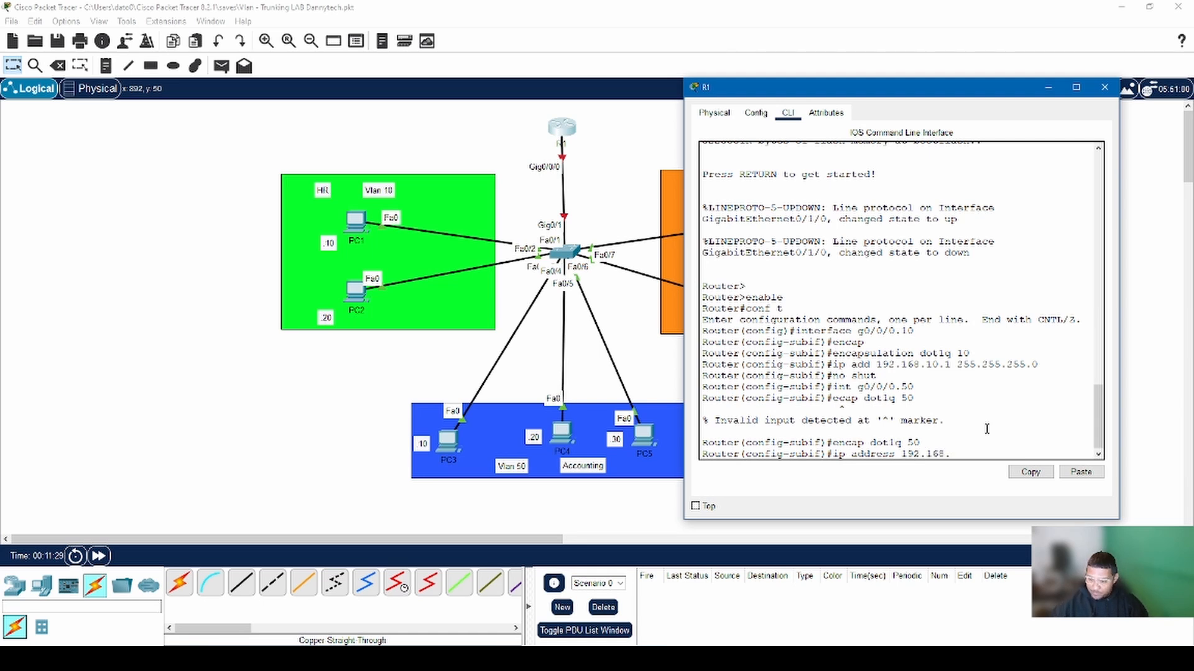
pyautogui.write('50')
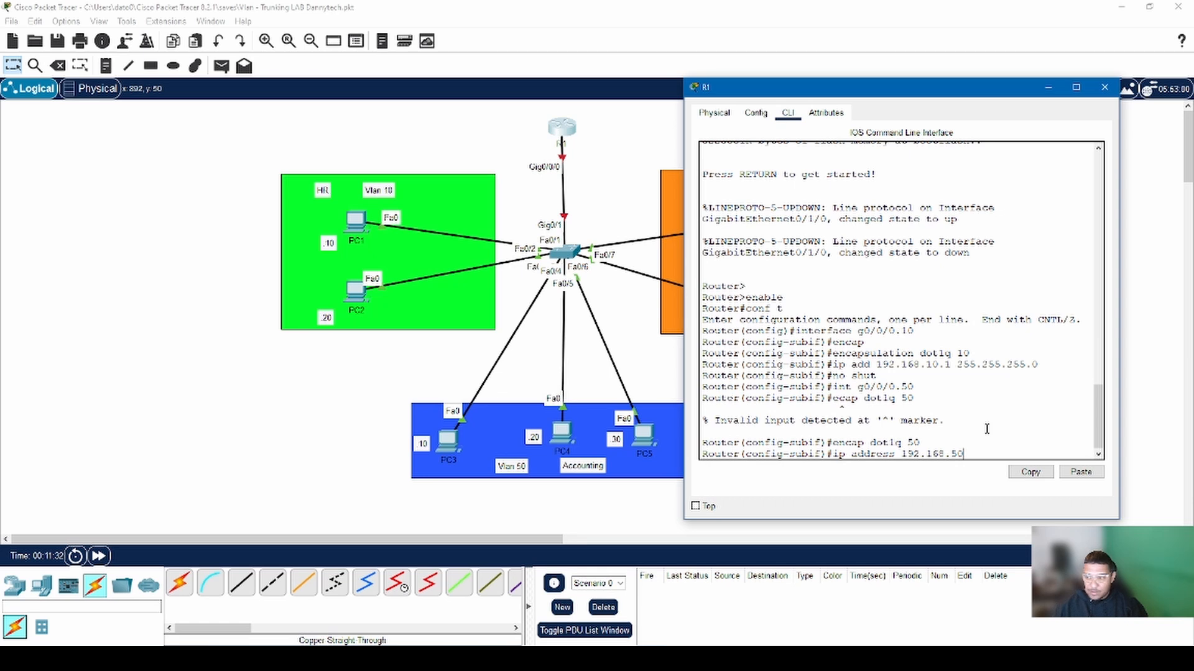
pyautogui.write('.1 2')
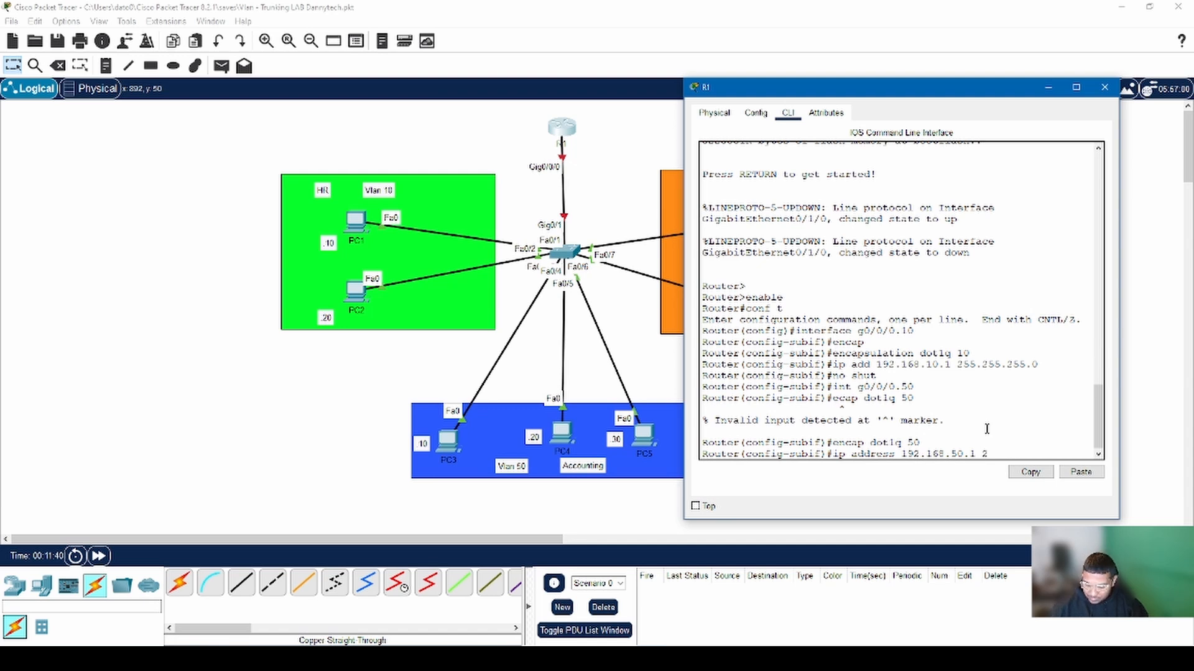
pyautogui.write('55.255.255.0')
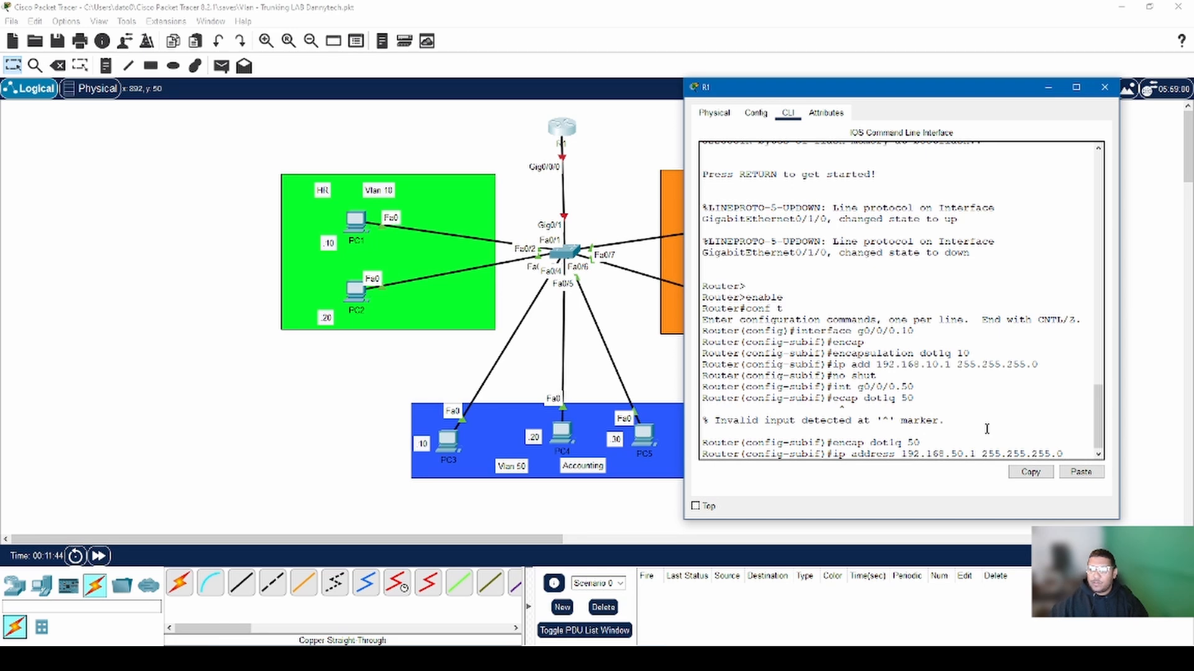
pyautogui.press('Return')
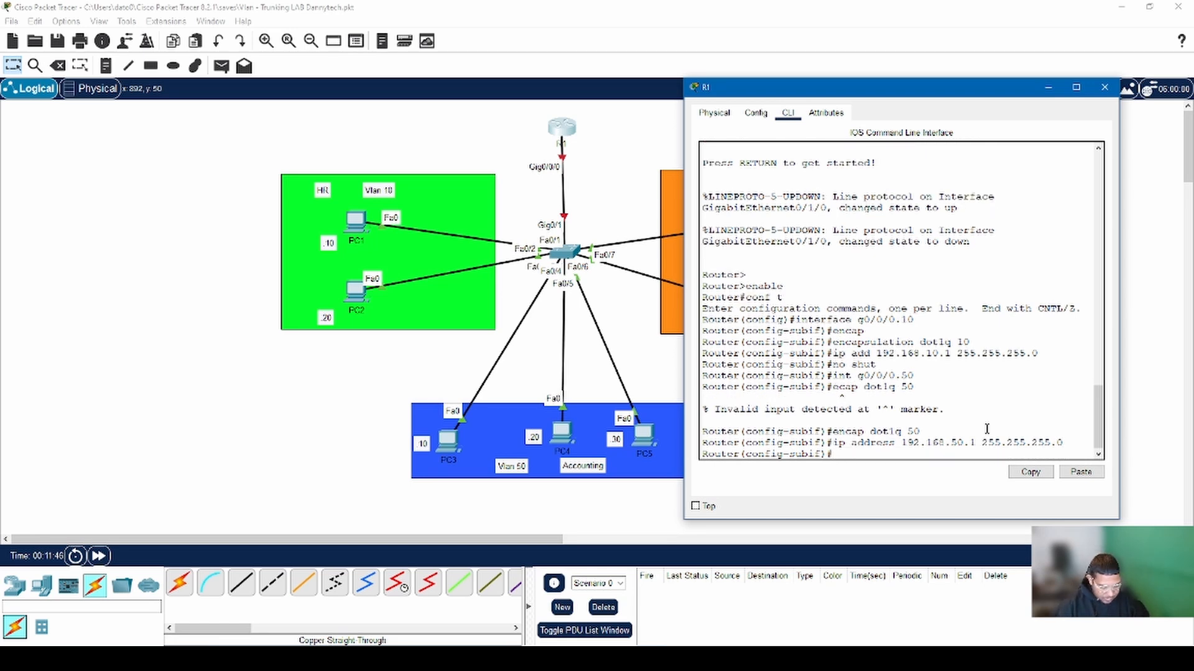
pyautogui.write('no shut')
pyautogui.press('Return')
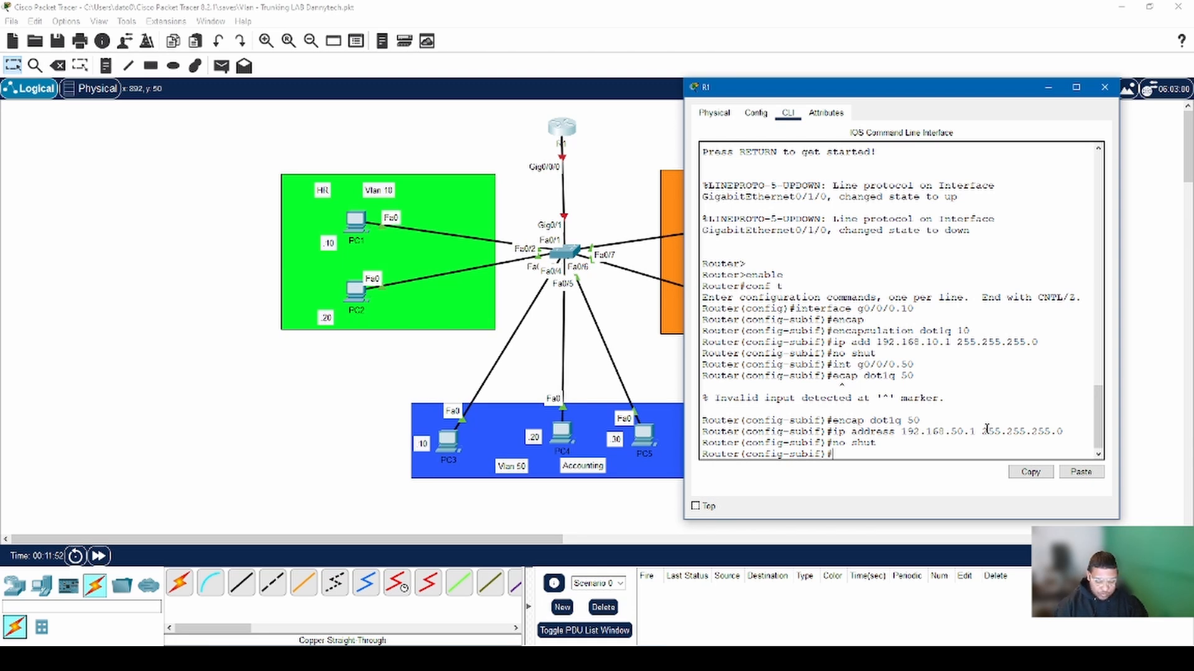
# Step: Create the VLAN 30 subinterface on R1 with the command int g0/0/0.30
pyautogui.write('int')
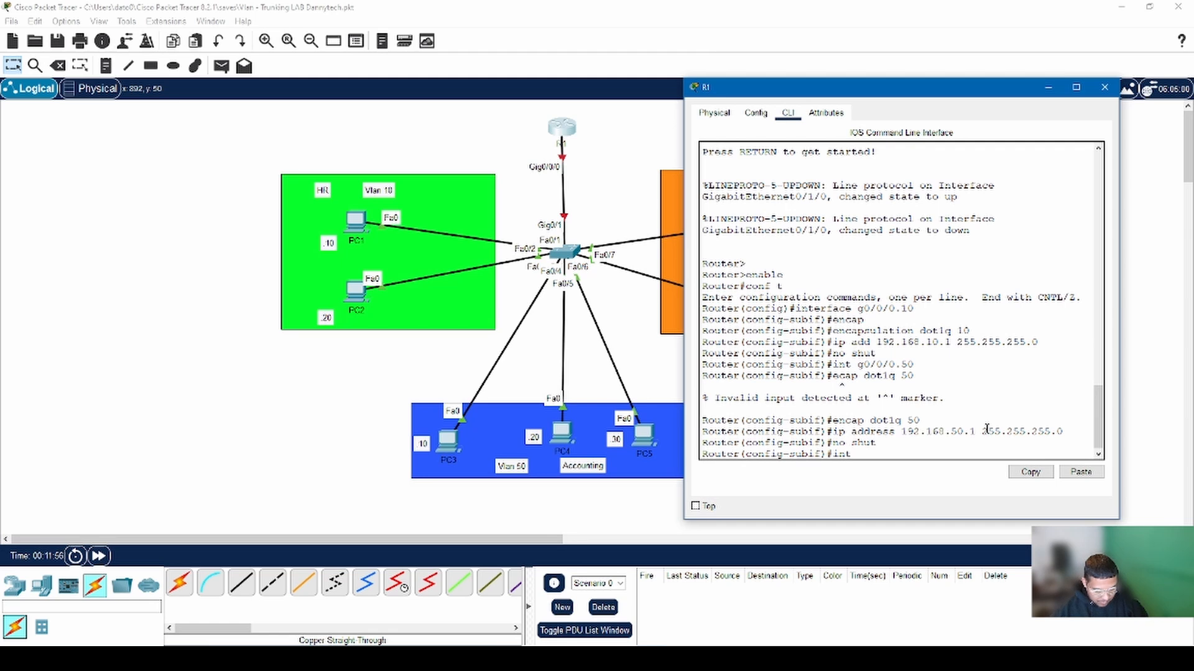
pyautogui.write(' g0/0/0')
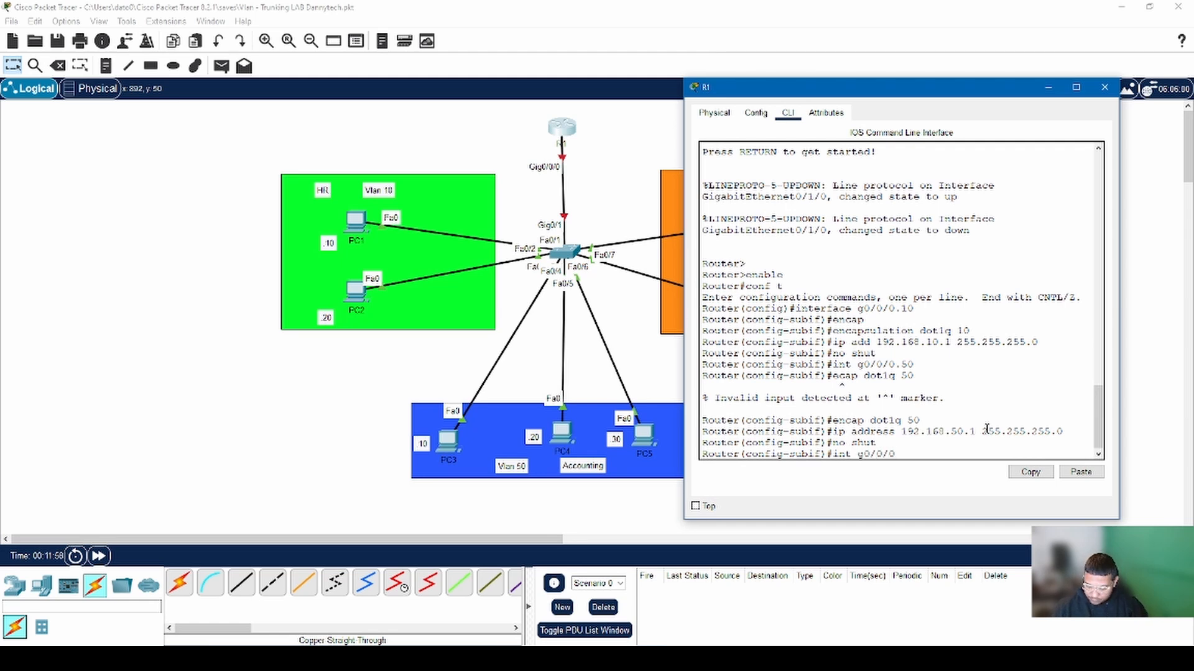
pyautogui.write('.3')
pyautogui.press('Return')
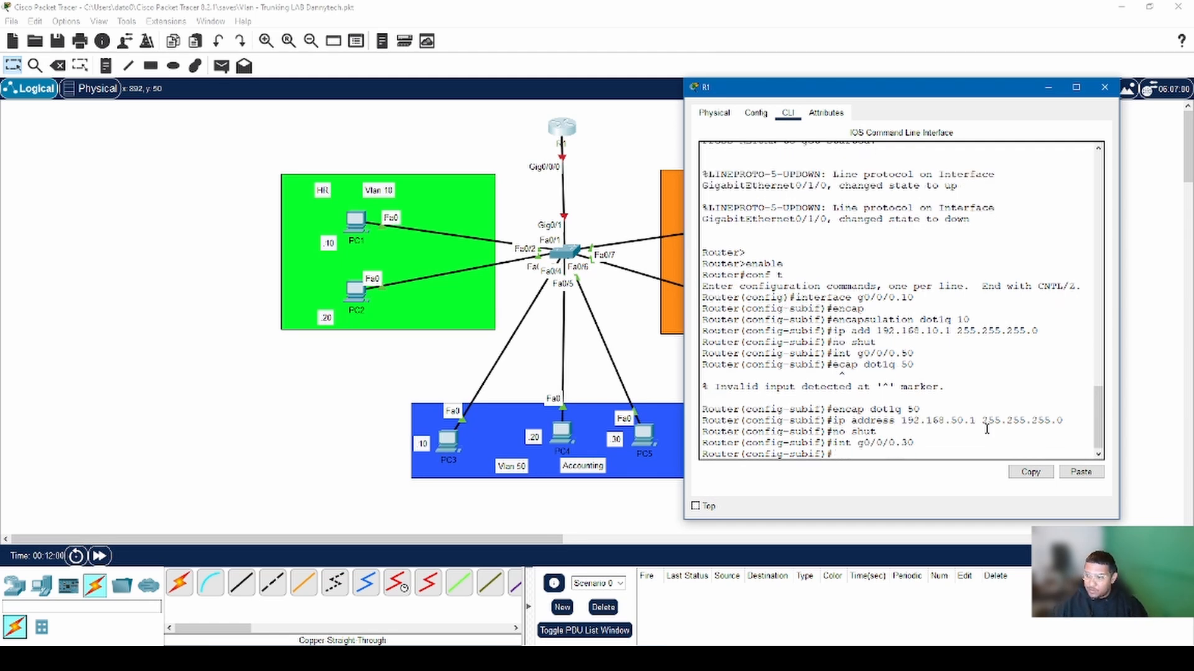
# Step: Set the g0/0/0.30 subinterface to 802.1Q tagging for VLAN 30 with encap dot1q 30
pyautogui.write('en')
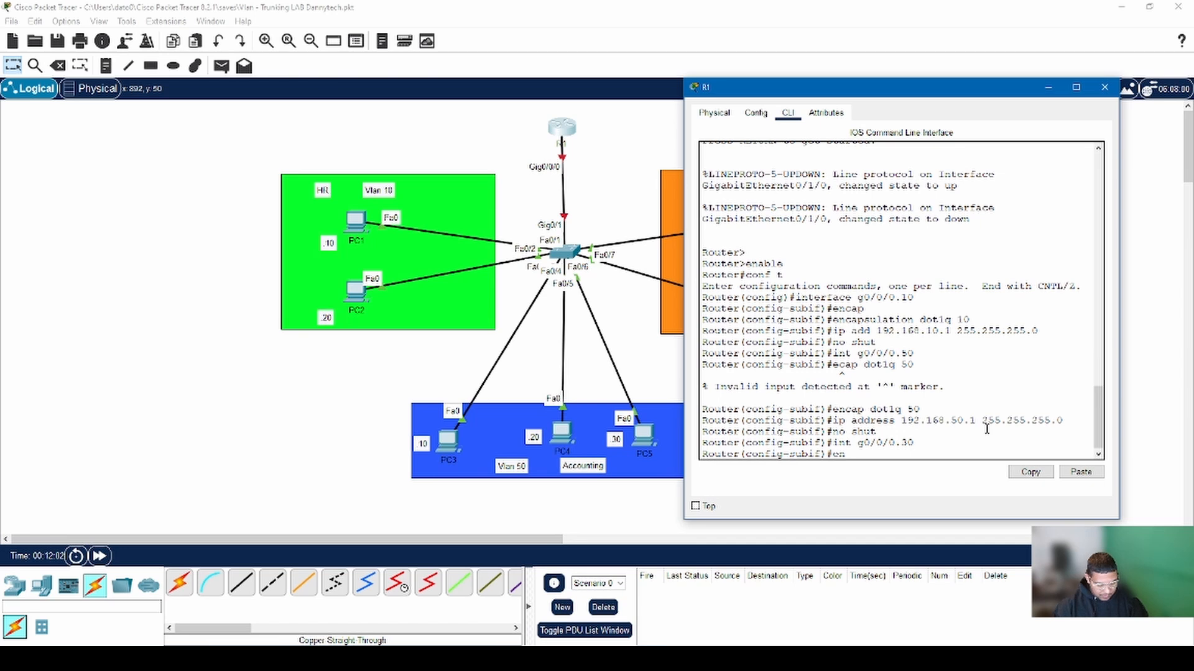
pyautogui.write('cap dot1q')
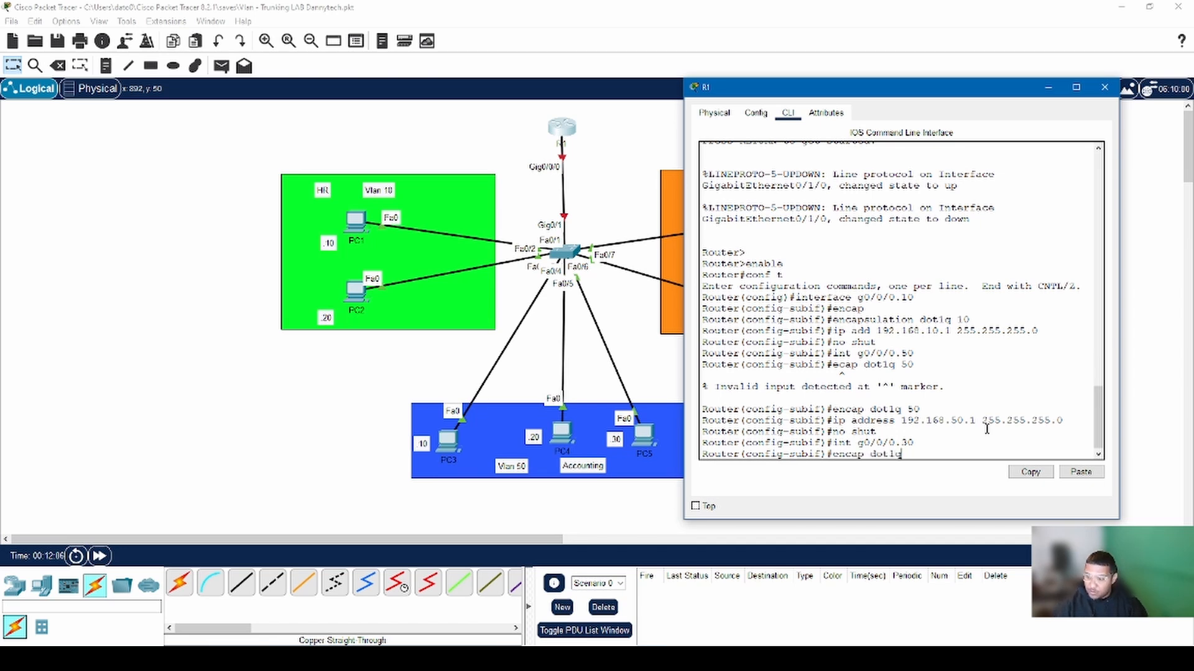
pyautogui.write(' 30')
pyautogui.press('Return')
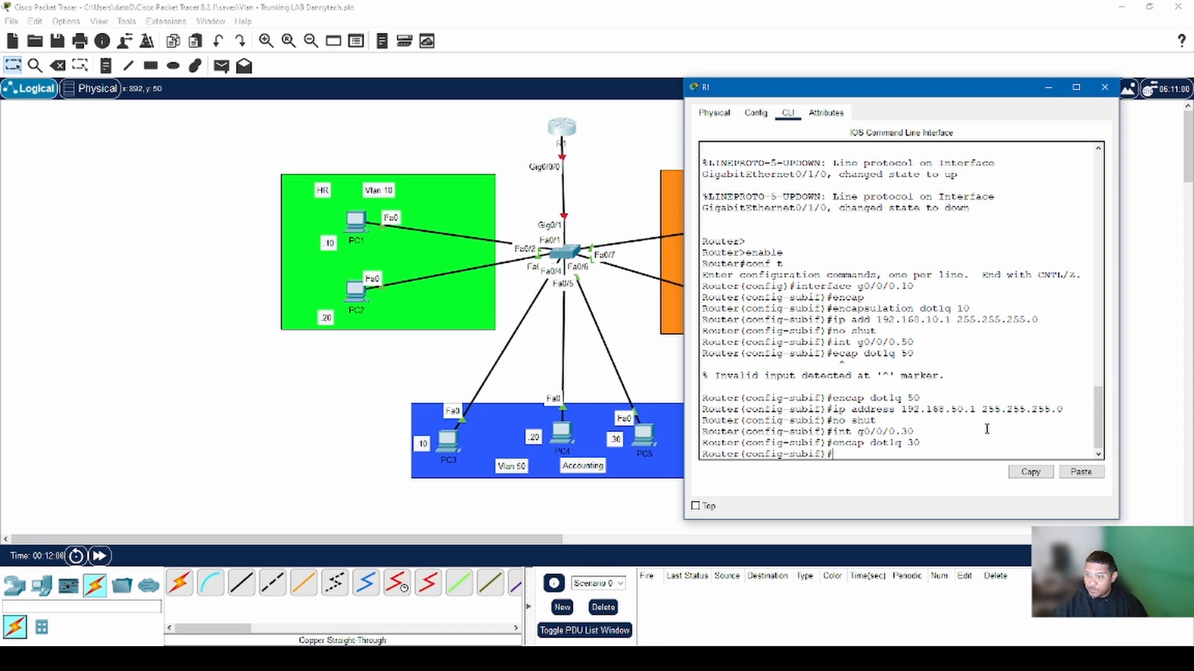
# Step: Assign IP address 192.168.30.1 with mask 255.255.255.0 to the VLAN 30 subinterface and enable it with no shut
pyautogui.write('ip a')
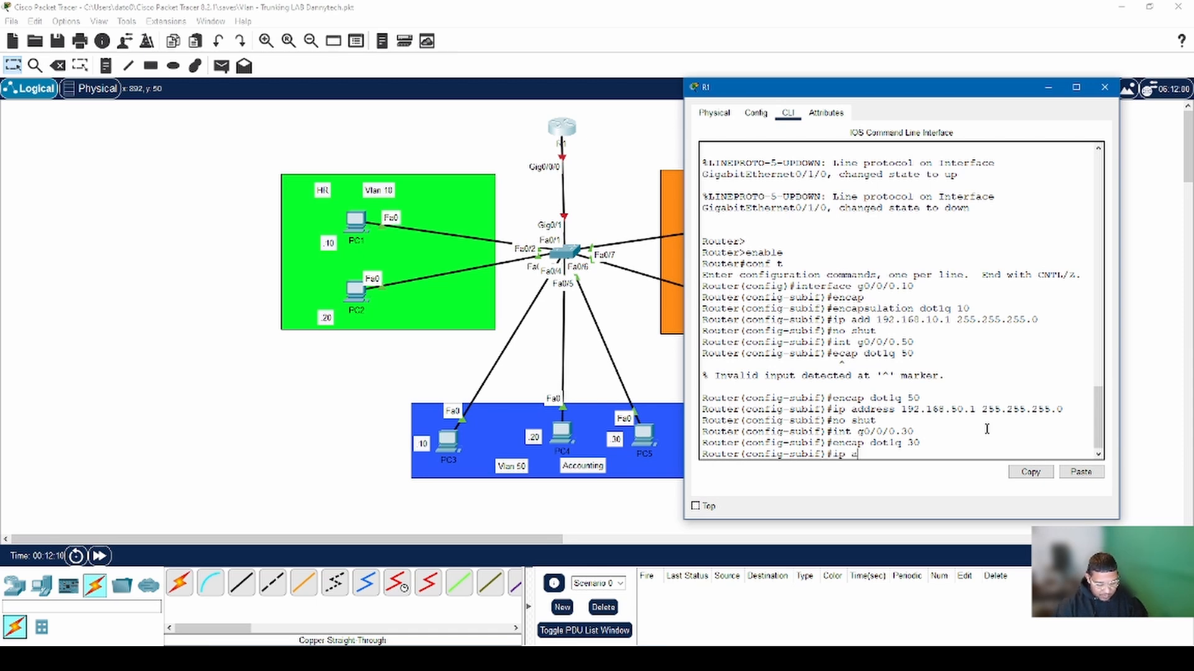
pyautogui.write('dd 192.16')
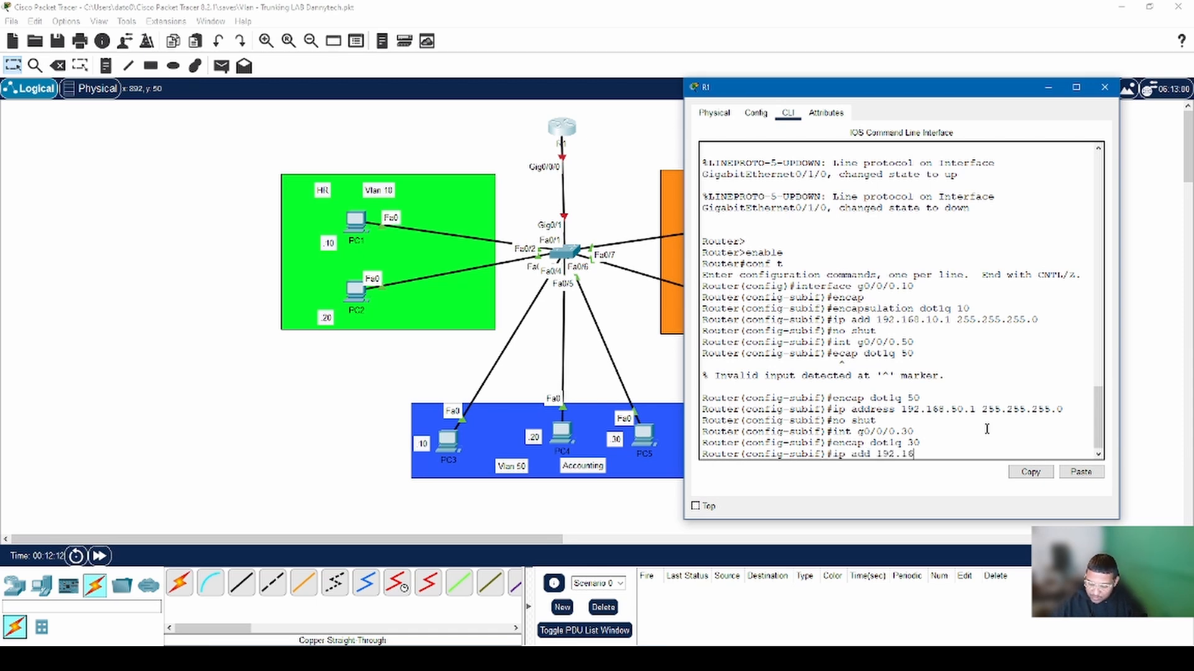
pyautogui.write('8.30.1')
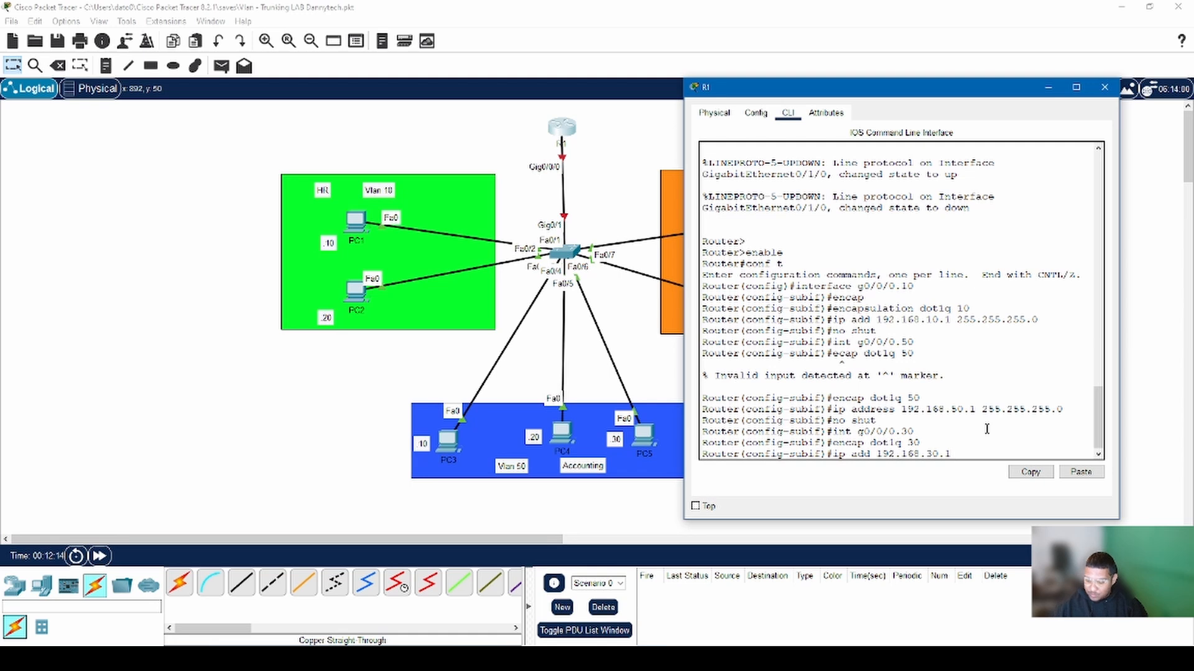
pyautogui.write(' 255.255')
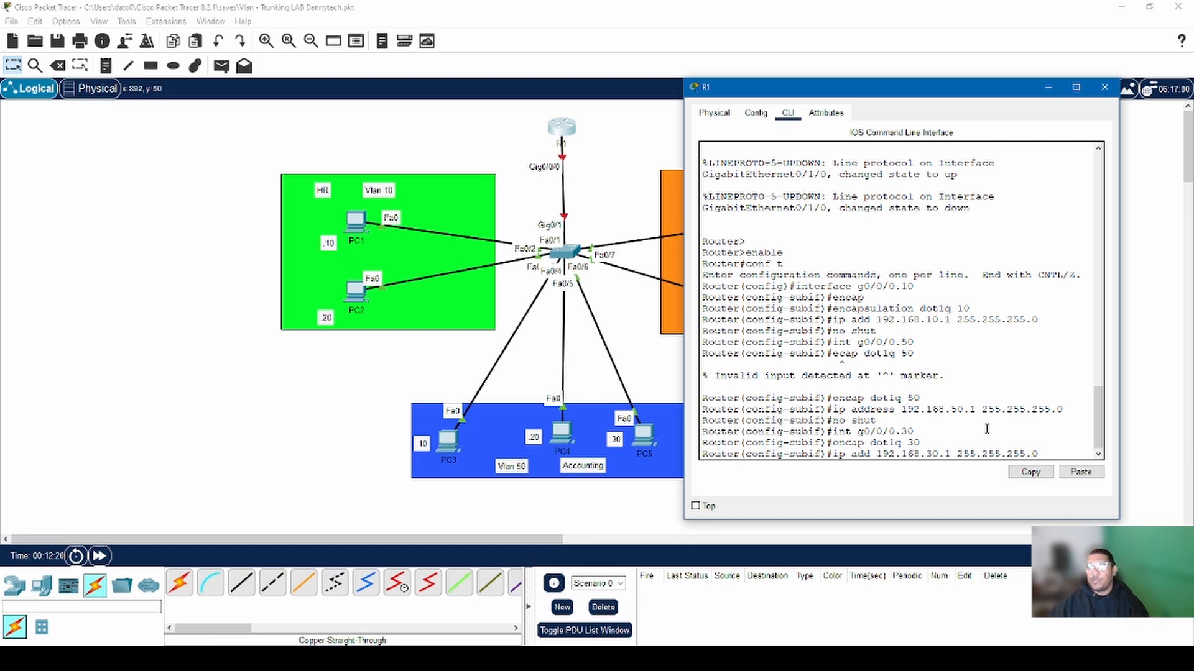
pyautogui.write('.255.0')
pyautogui.press('Return')
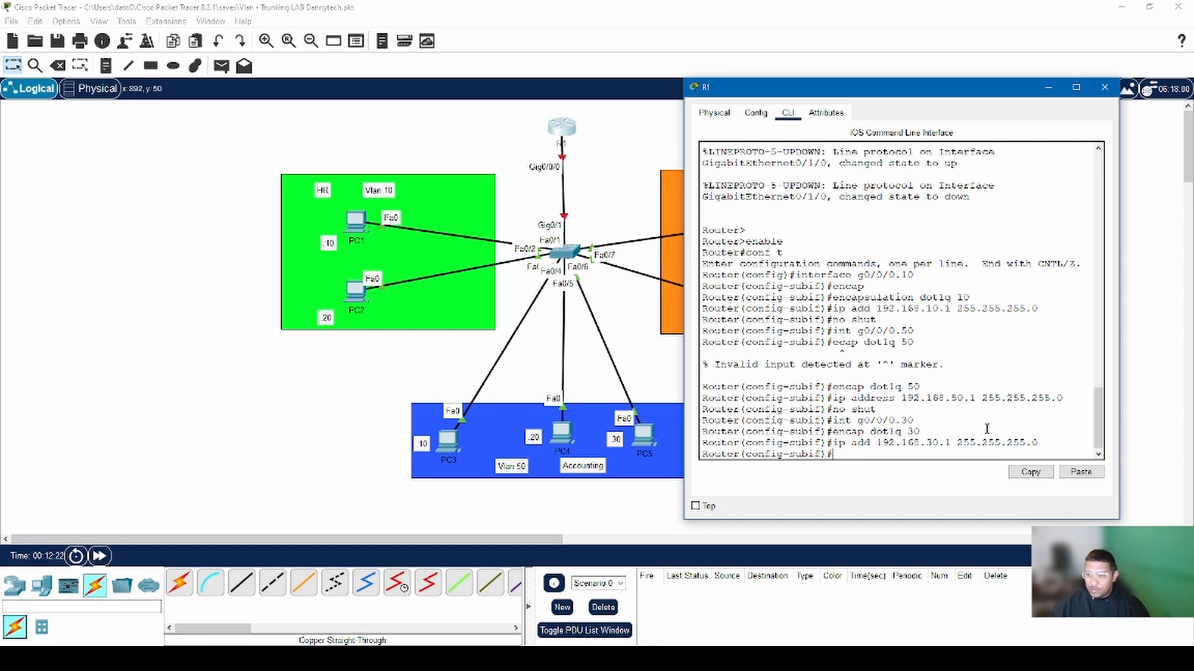
pyautogui.write('no shut')
pyautogui.press('Return')
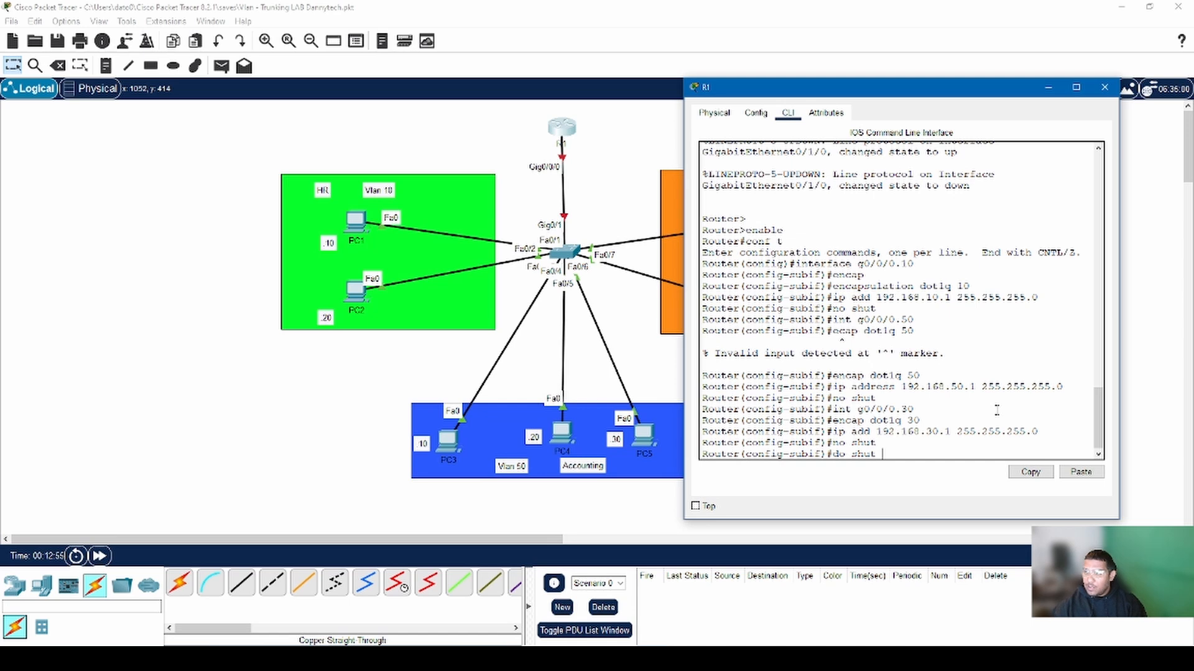
# Step: Clear the mistyped do shut command from R1's command line
pyautogui.press('BackSpace')
pyautogui.press('BackSpace')
pyautogui.press('BackSpace')
pyautogui.press('BackSpace')
pyautogui.press('BackSpace')
pyautogui.press('BackSpace')
pyautogui.press('BackSpace')
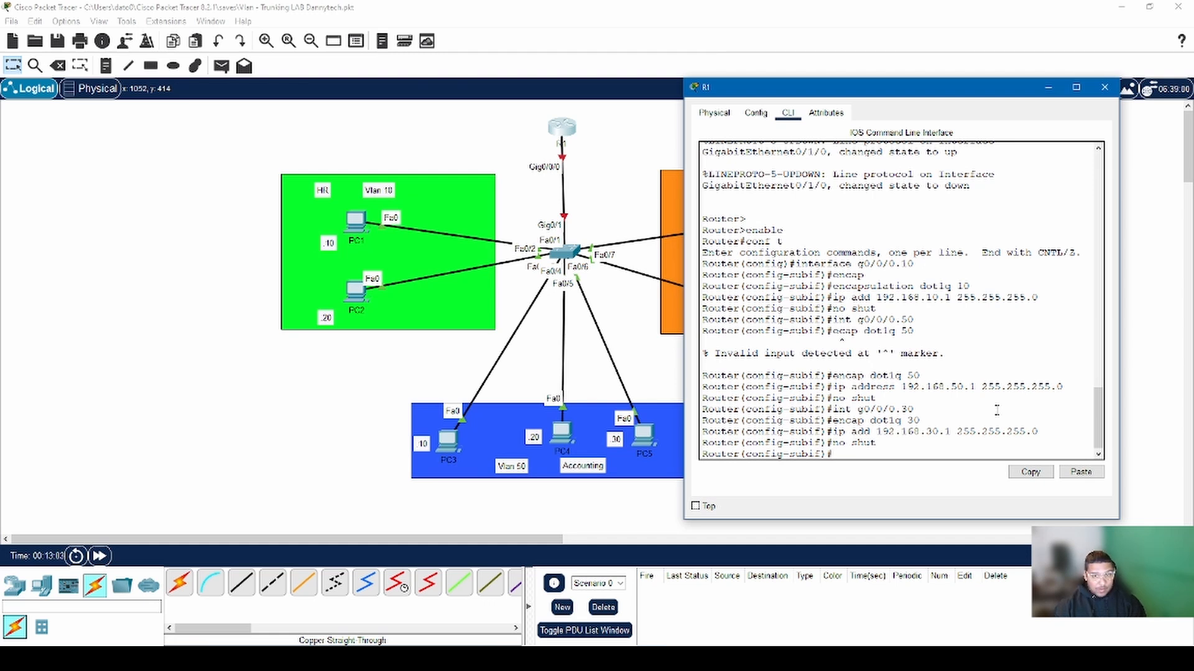
# Step: List R1's interfaces with their IP addresses and status using do show ip int bri
pyautogui.write('do')
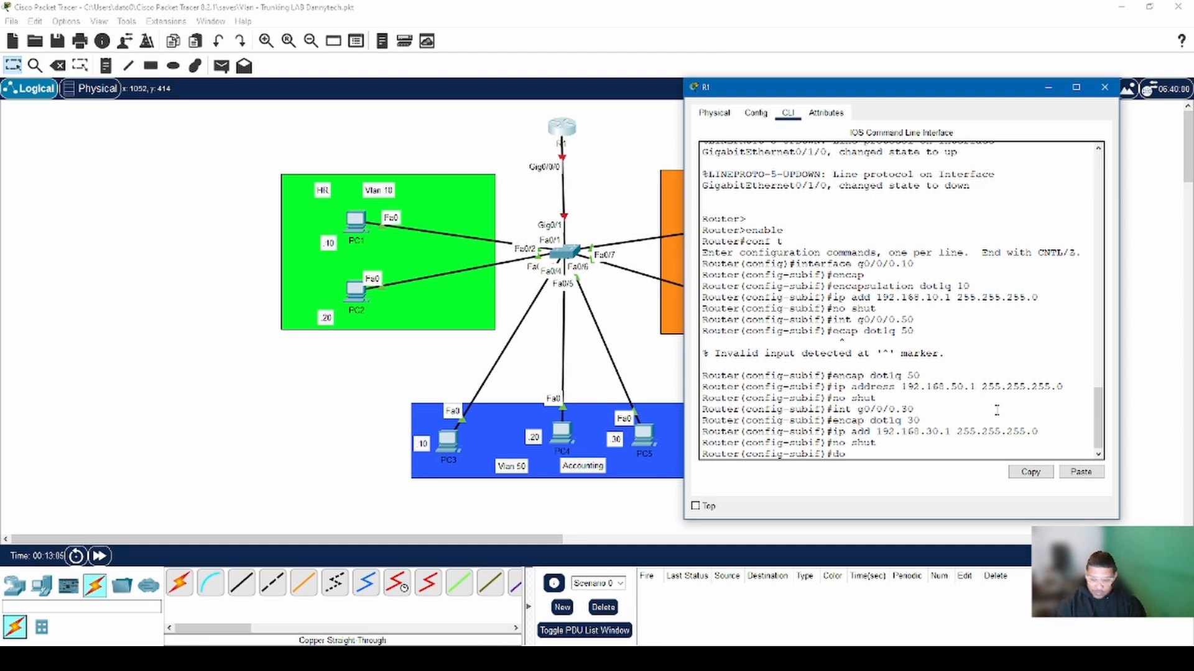
pyautogui.write(' show ')
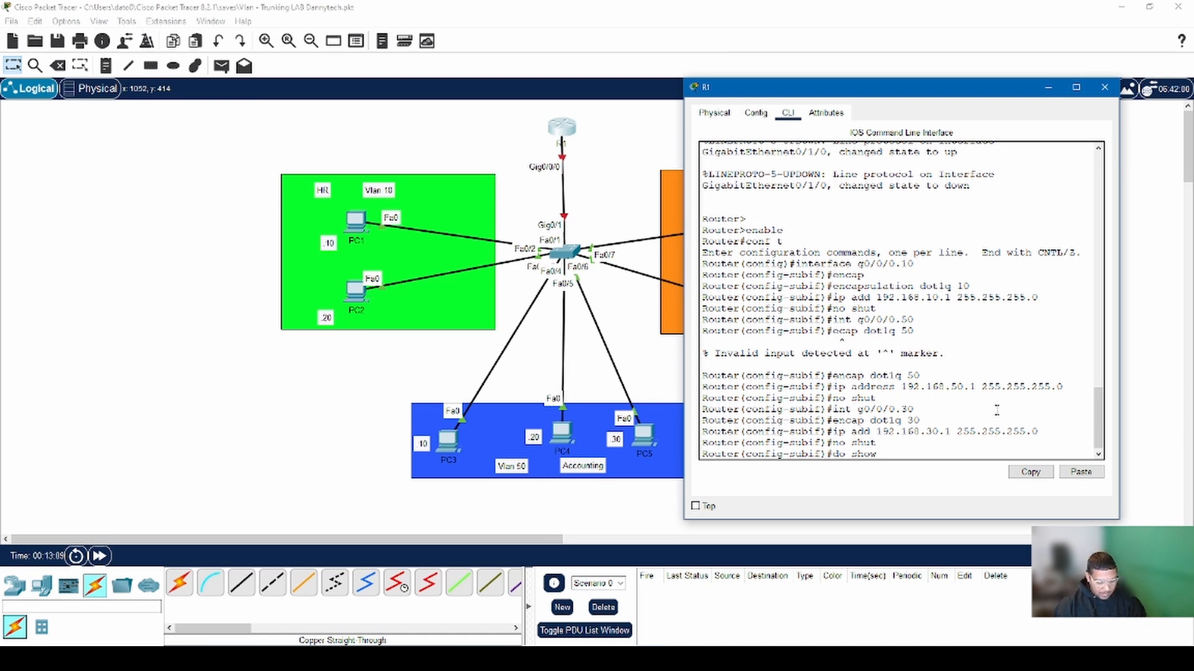
pyautogui.write('int')
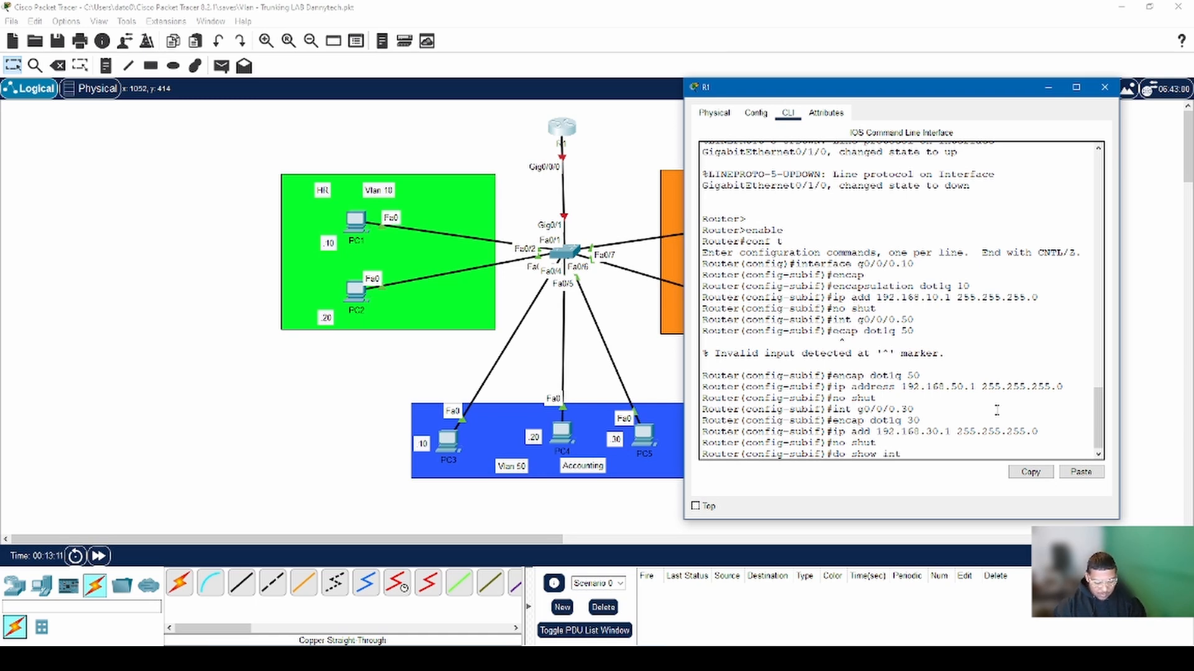
pyautogui.write(' ip')
pyautogui.press('BackSpace')
pyautogui.press('BackSpace')
pyautogui.press('BackSpace')
pyautogui.press('BackSpace')
pyautogui.press('BackSpace')
pyautogui.press('BackSpace')
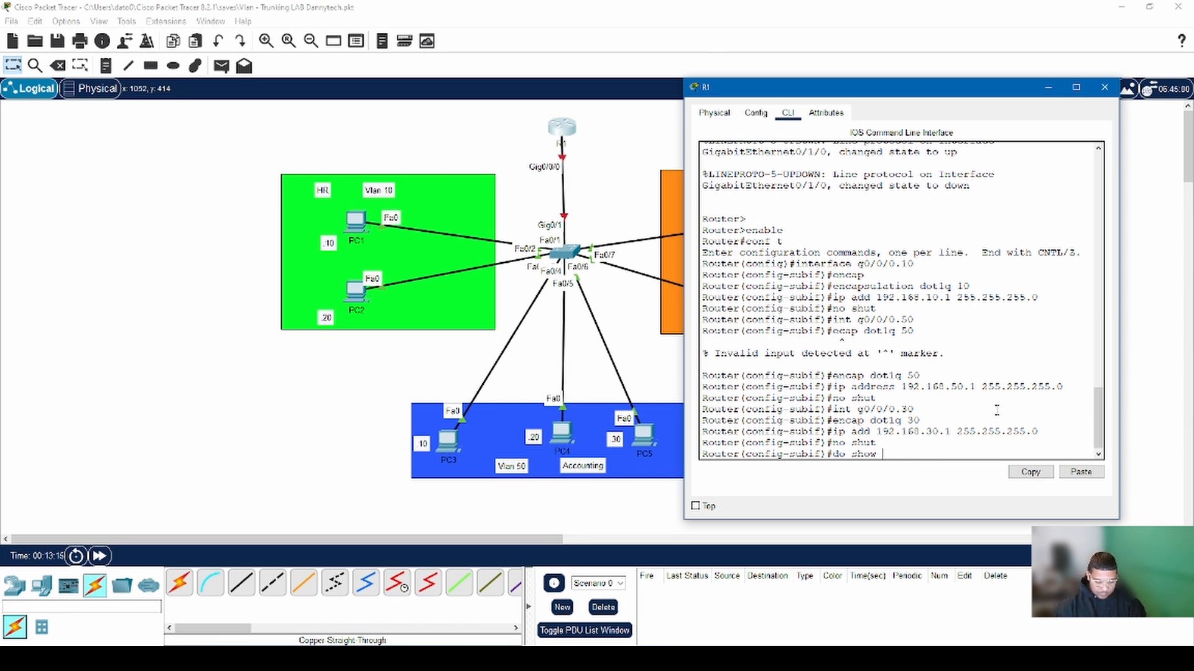
pyautogui.write('ip int b')
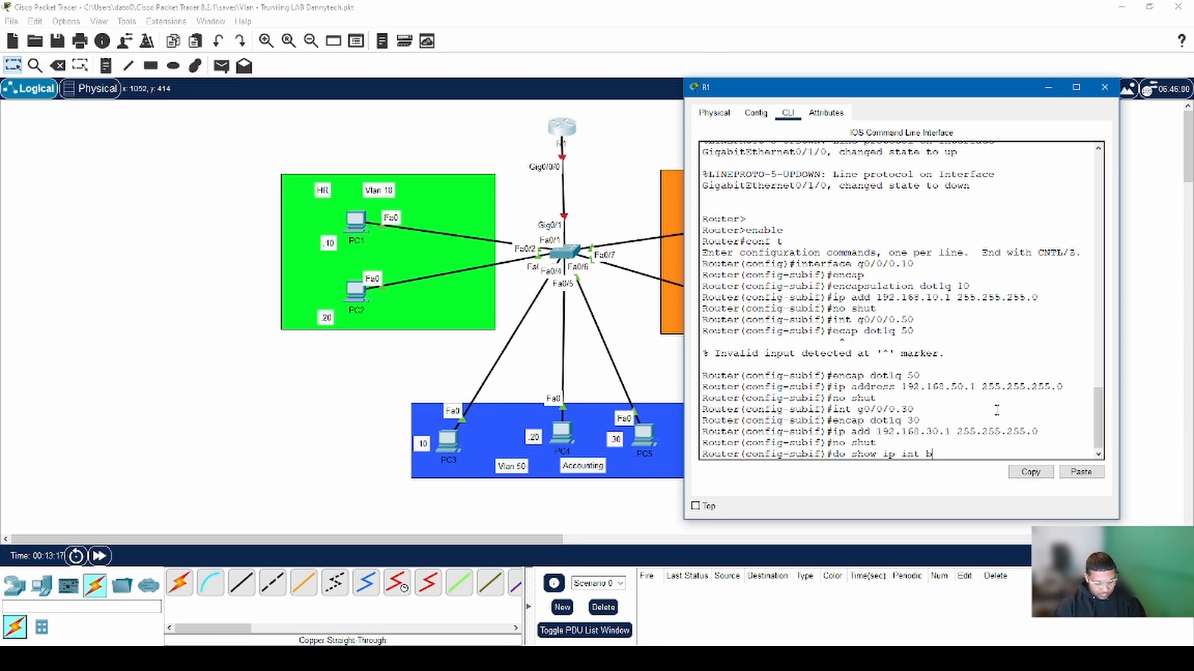
pyautogui.write('ri')
pyautogui.press('Return')
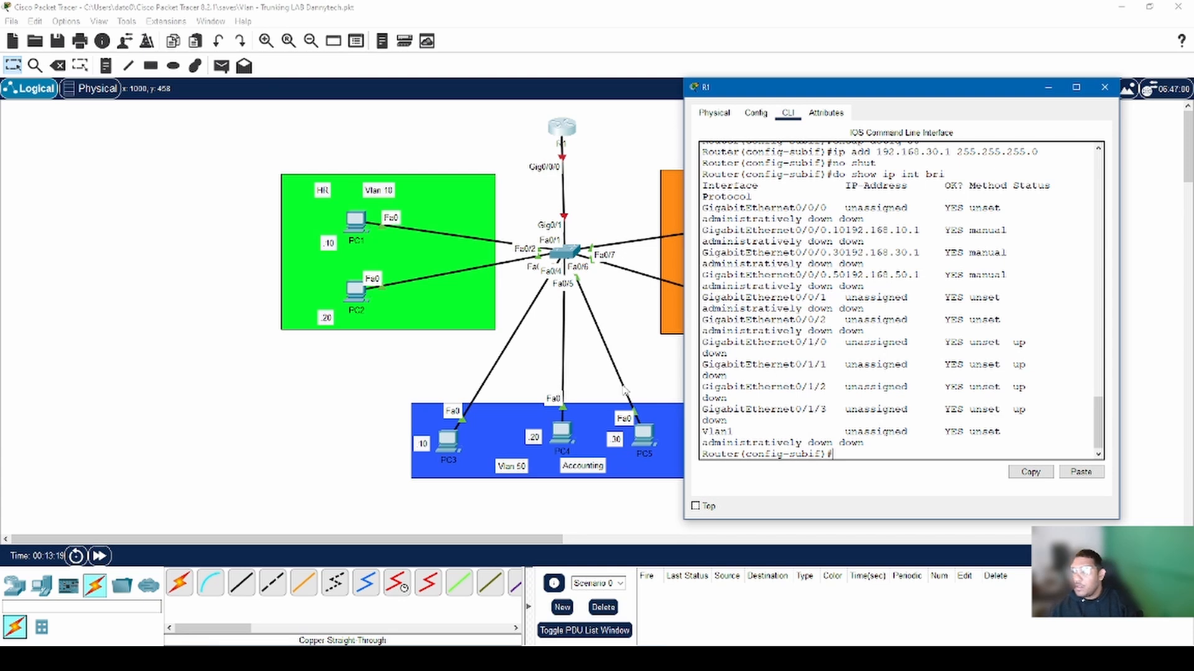
# Step: Maximize the R1 window and run do show ip int bri again for a wider view of the interface table
pyautogui.moveTo(865, 87); pyautogui.dragTo(585, 74)
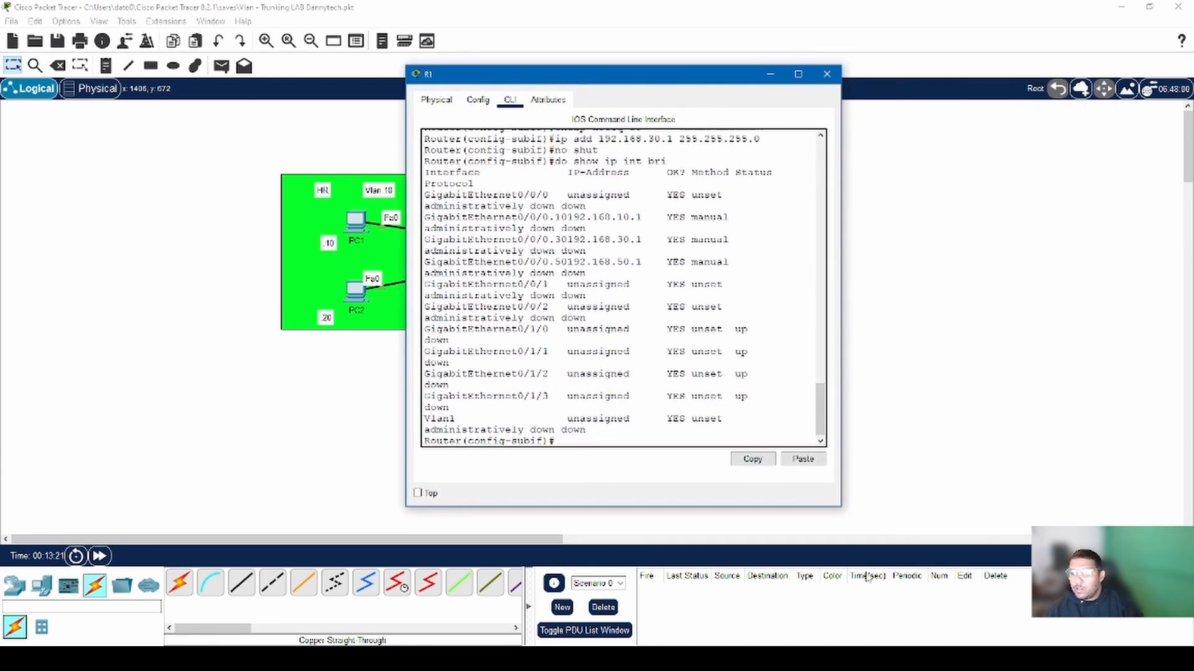
pyautogui.moveTo(839, 506); pyautogui.dragTo(1180, 548)
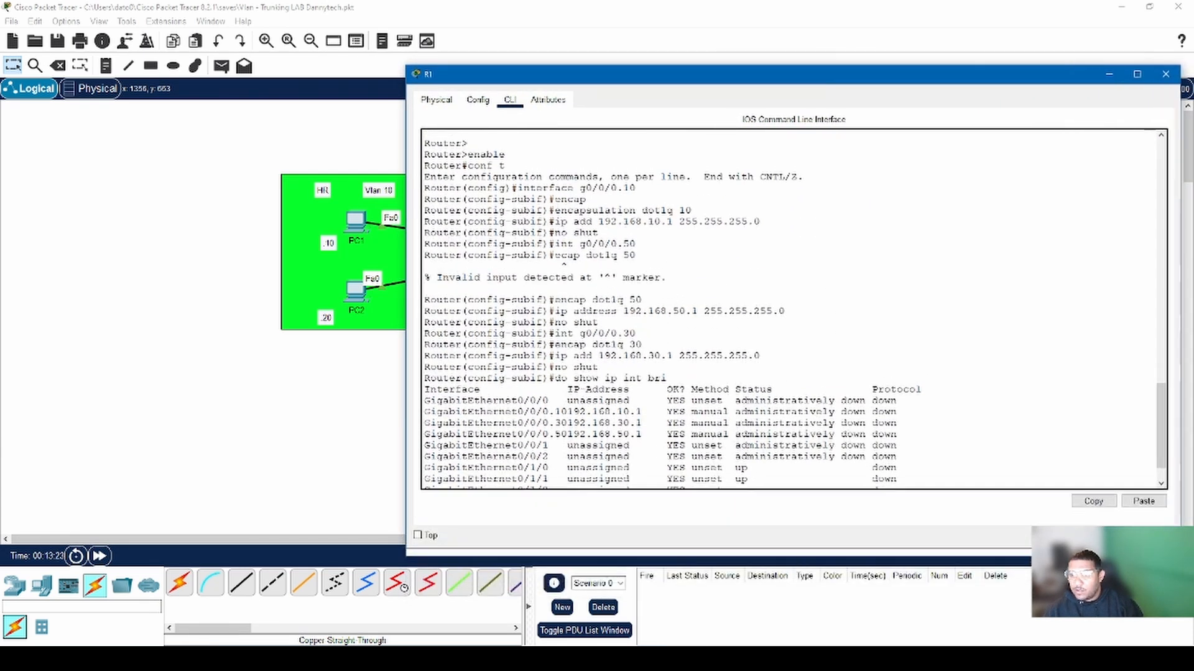
pyautogui.click(1137, 74)
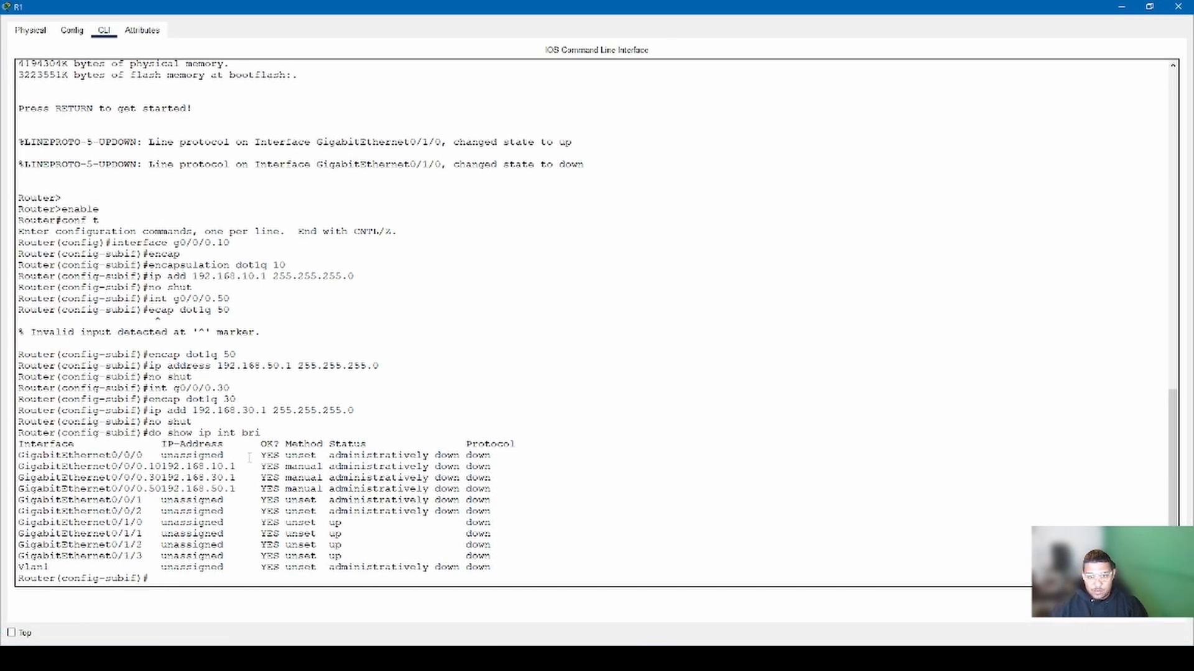
pyautogui.press('Up')
pyautogui.press('Return')
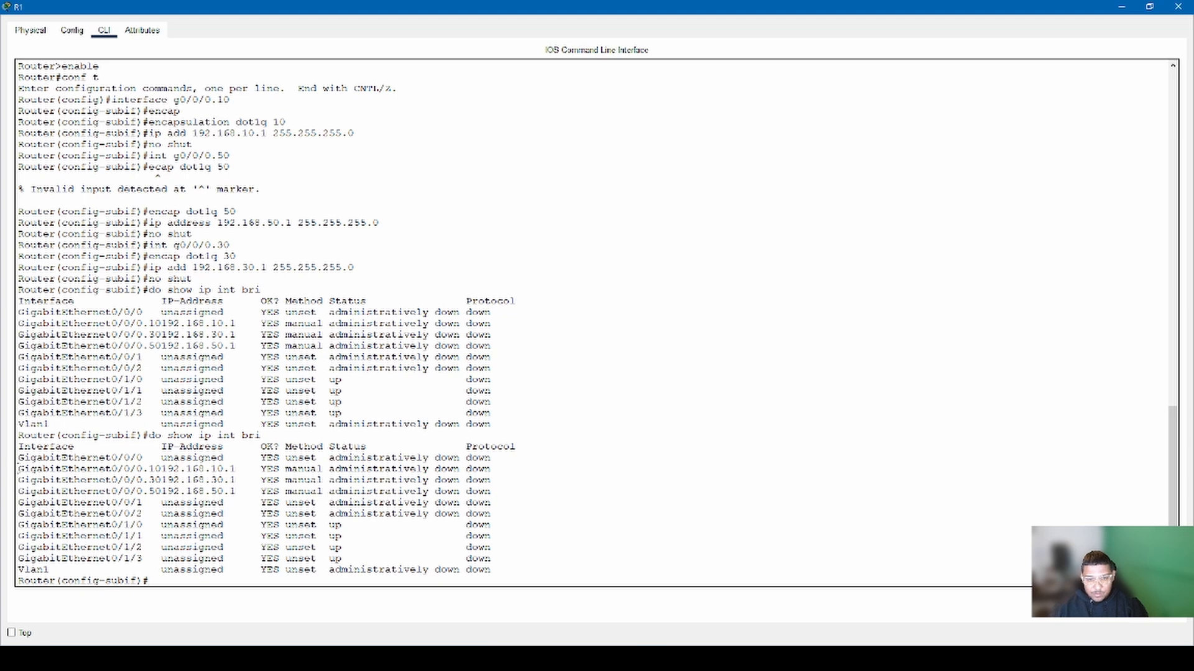
# Step: Examine the addresses and status of the three subinterfaces and of the physical GigabitEthernet0/0/0 interface in the table
pyautogui.moveTo(18, 470); pyautogui.dragTo(244, 471)
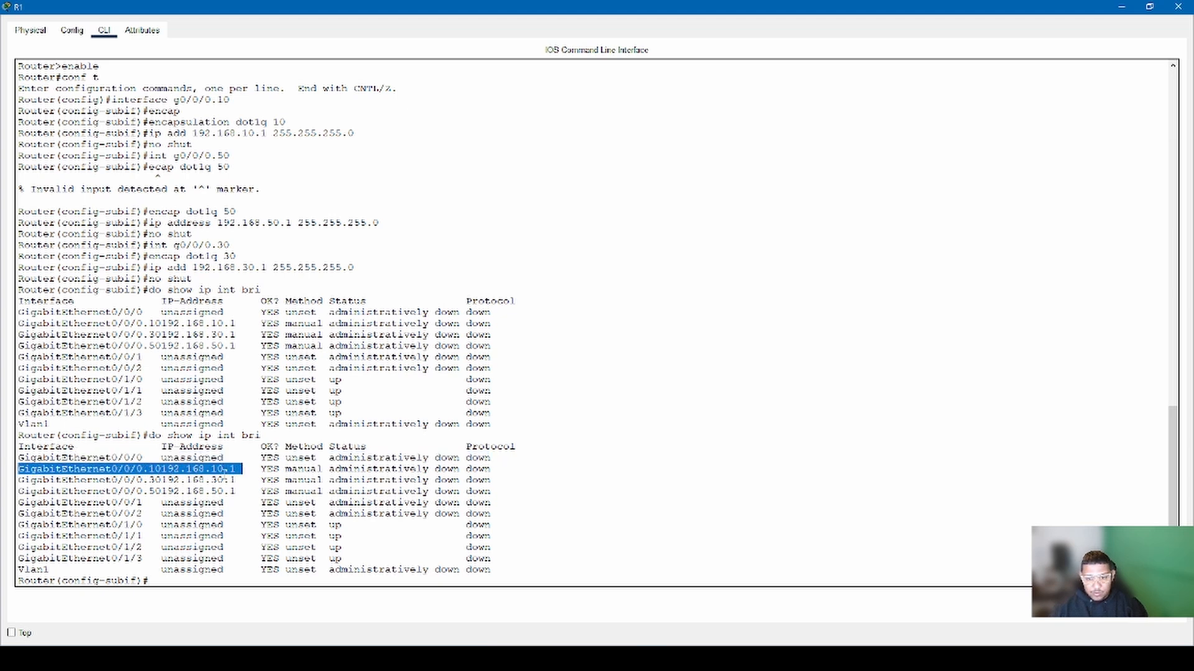
pyautogui.moveTo(161, 470); pyautogui.dragTo(235, 470)
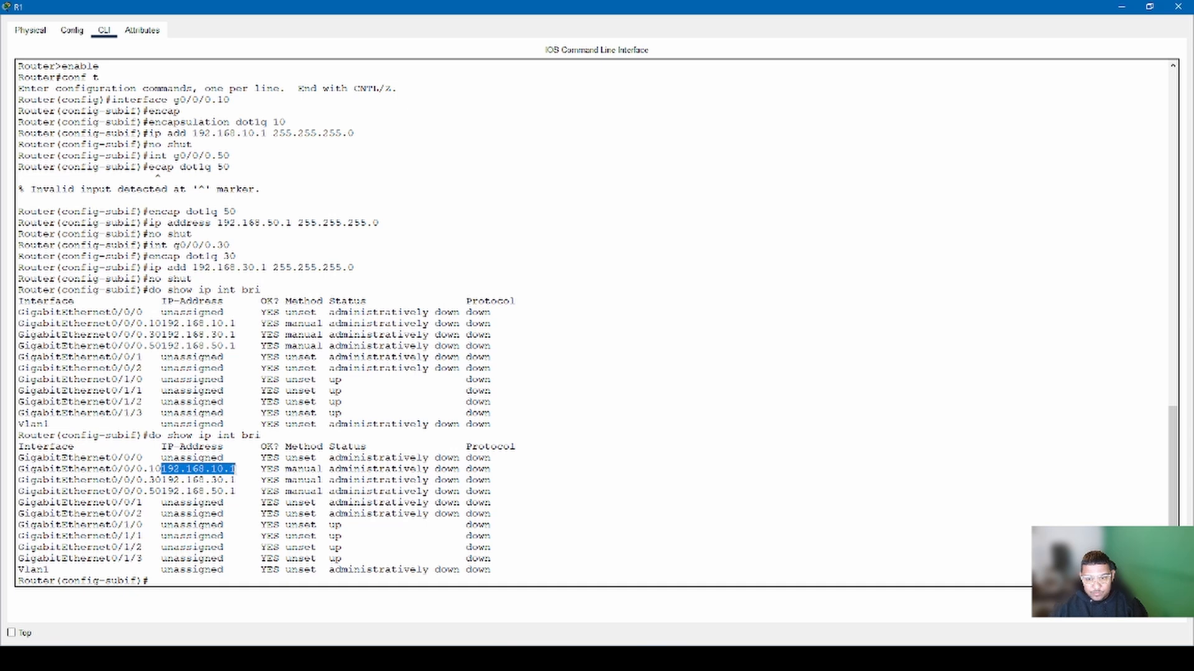
pyautogui.rightClick(236, 471)
pyautogui.click(182, 471)
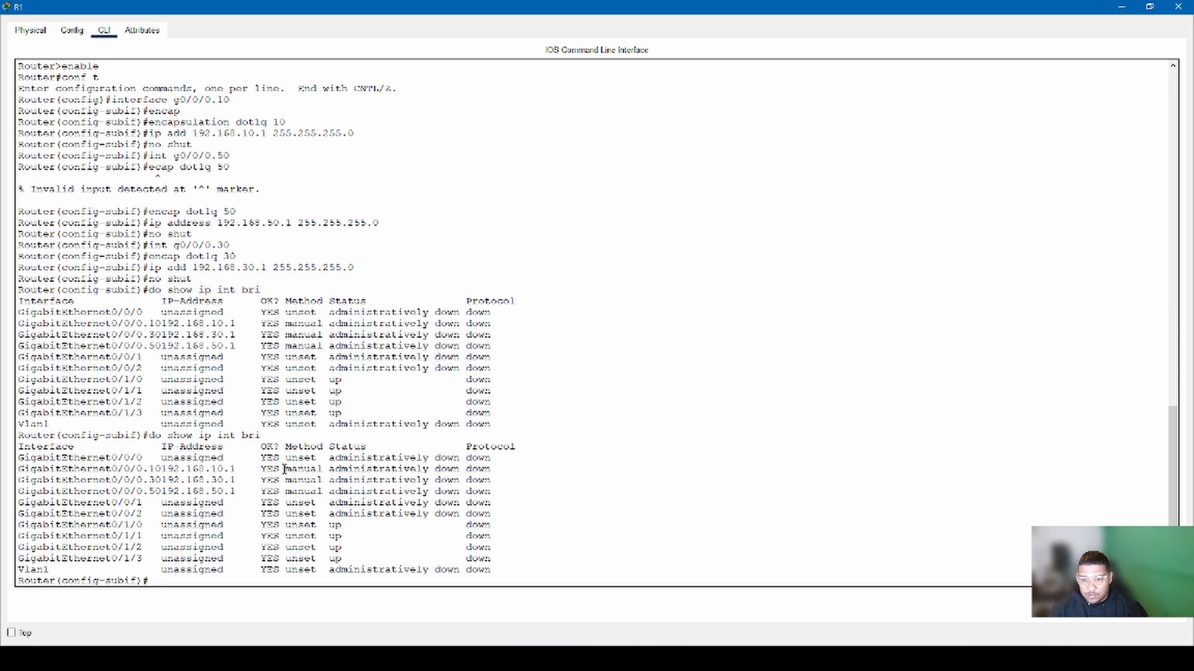
pyautogui.moveTo(284, 469); pyautogui.dragTo(560, 493)
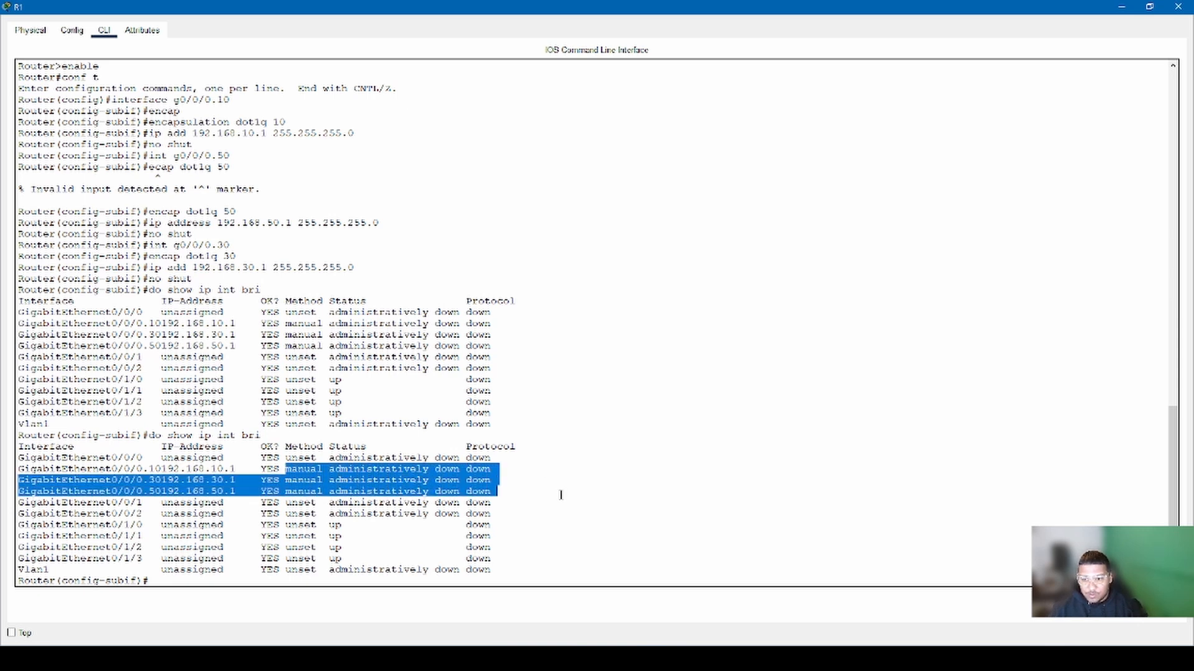
pyautogui.click(515, 486)
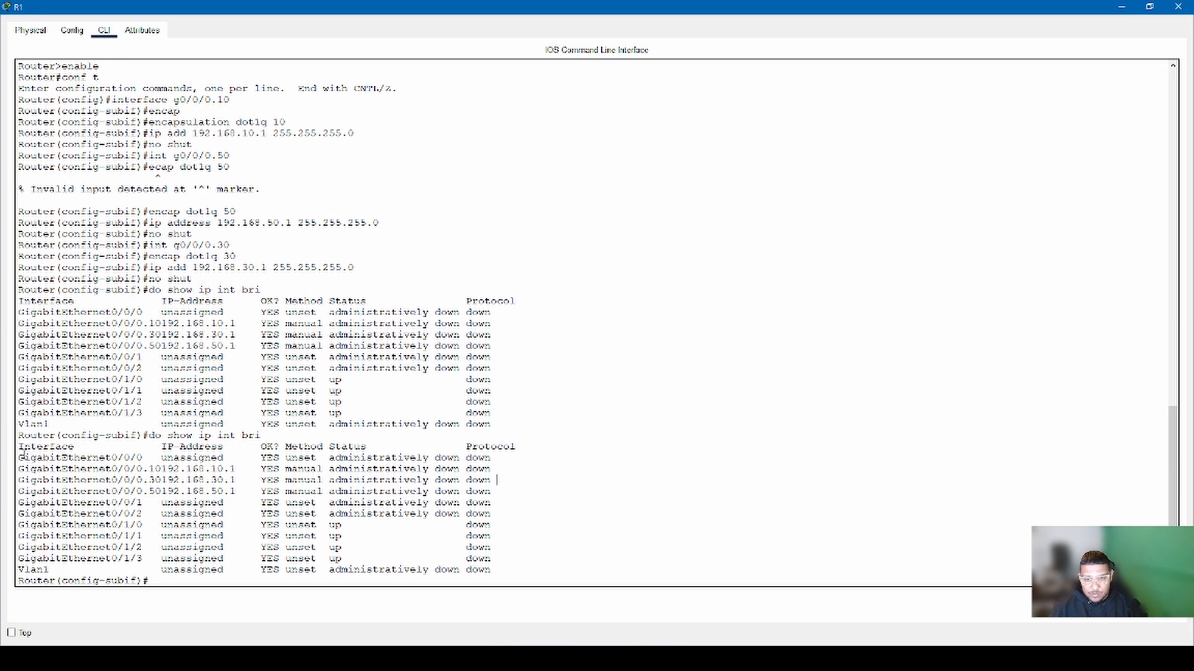
pyautogui.moveTo(21, 458); pyautogui.dragTo(495, 459)
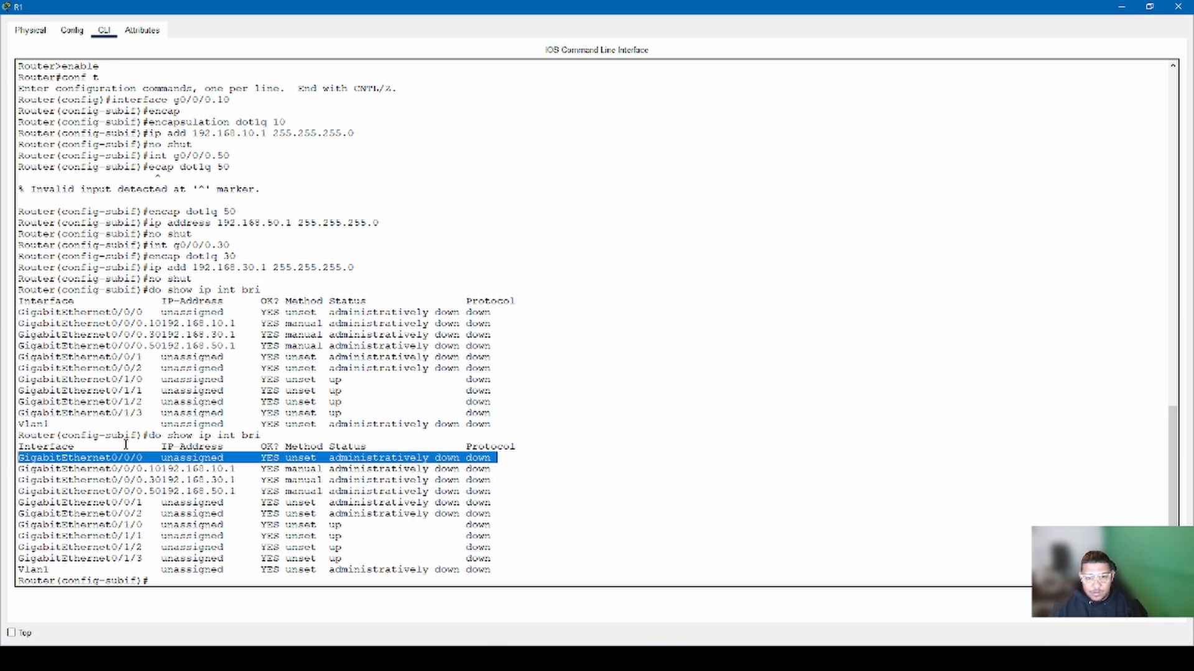
pyautogui.scroll(-1, 236, 495)
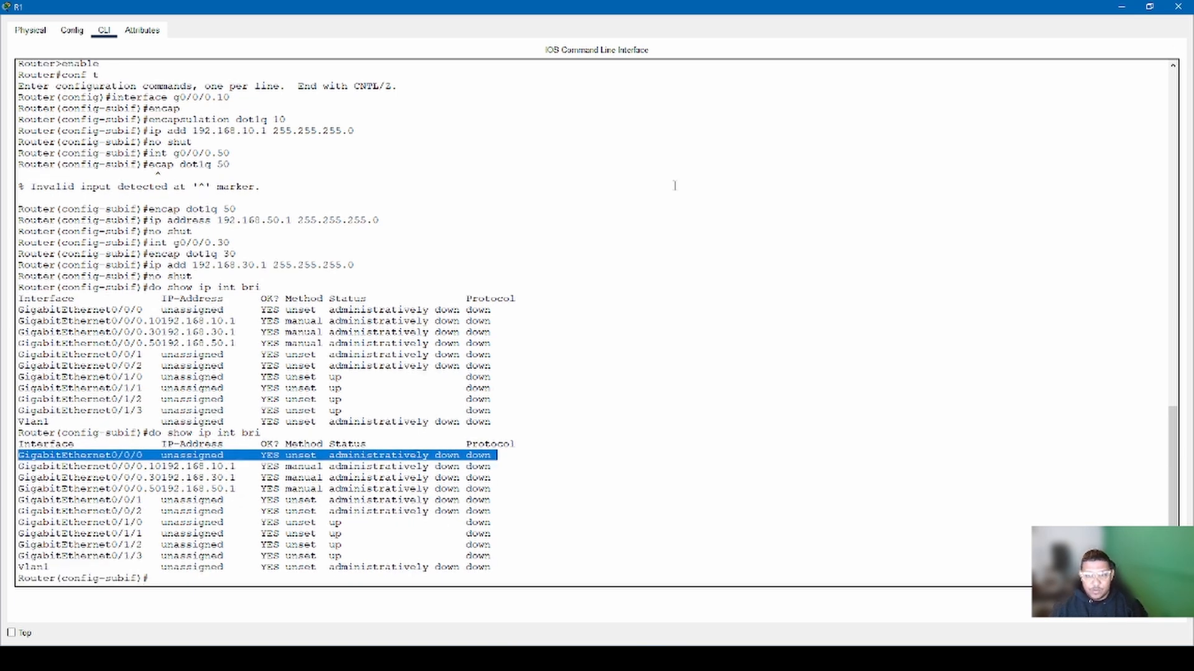
# Step: Restore the R1 window to its smaller size, maximize the topology workspace and bring R1's command line back up
pyautogui.click(1150, 7)
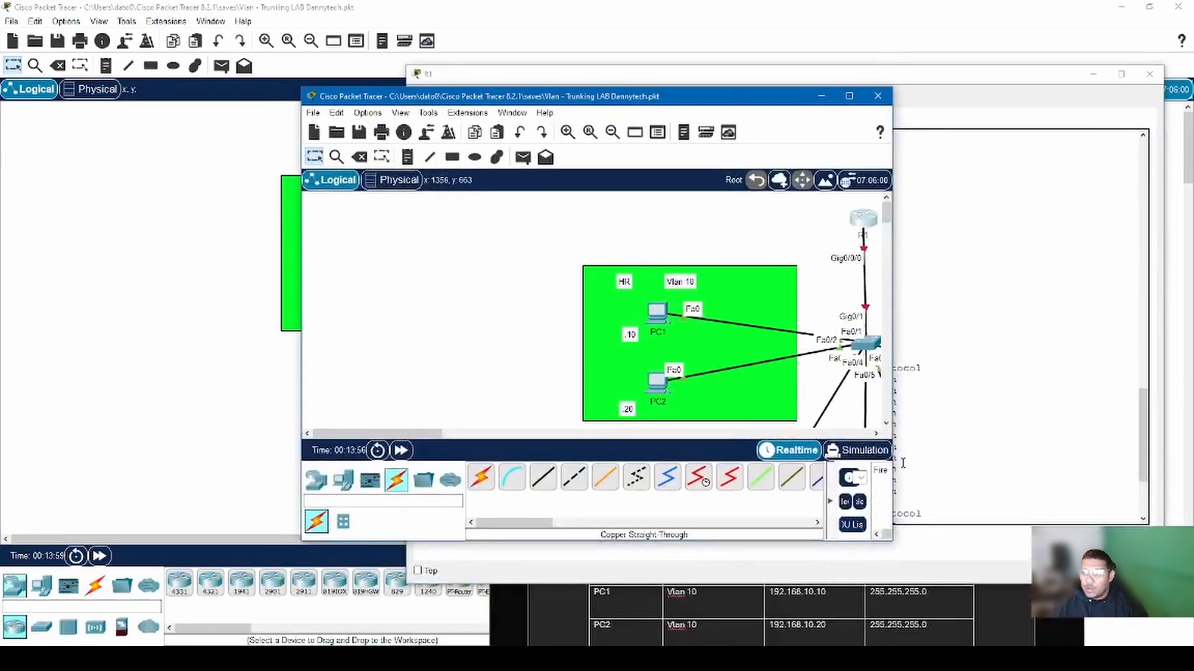
pyautogui.click(850, 95)
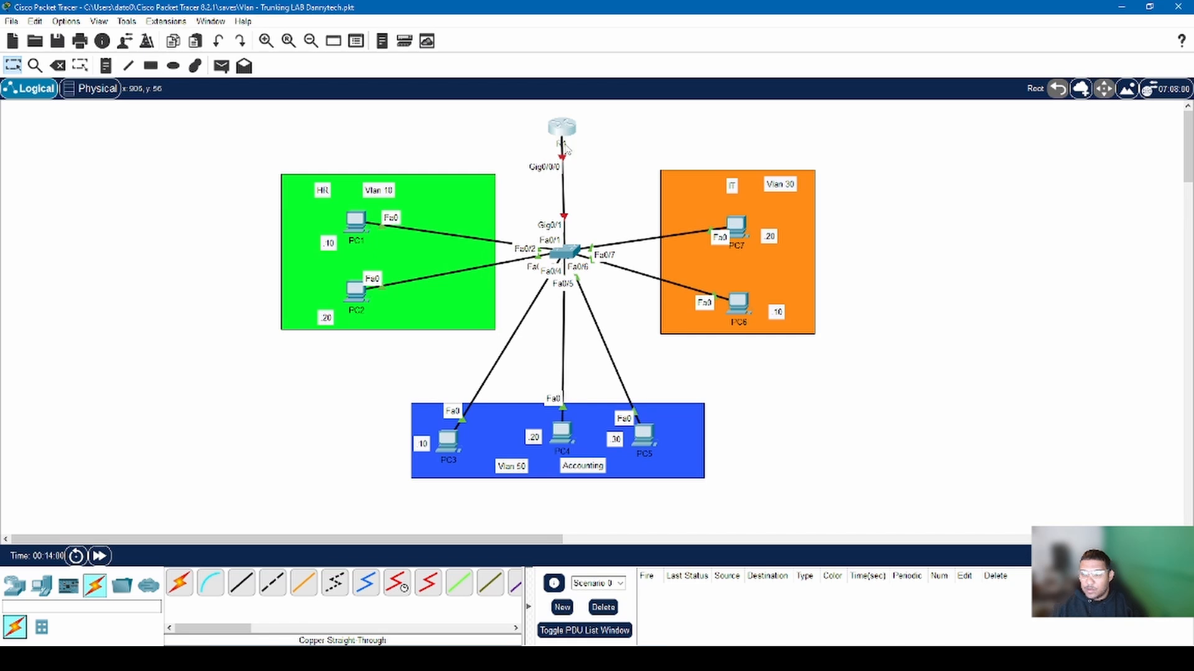
pyautogui.click(561, 132)
pyautogui.press('Up')
pyautogui.press('Return')
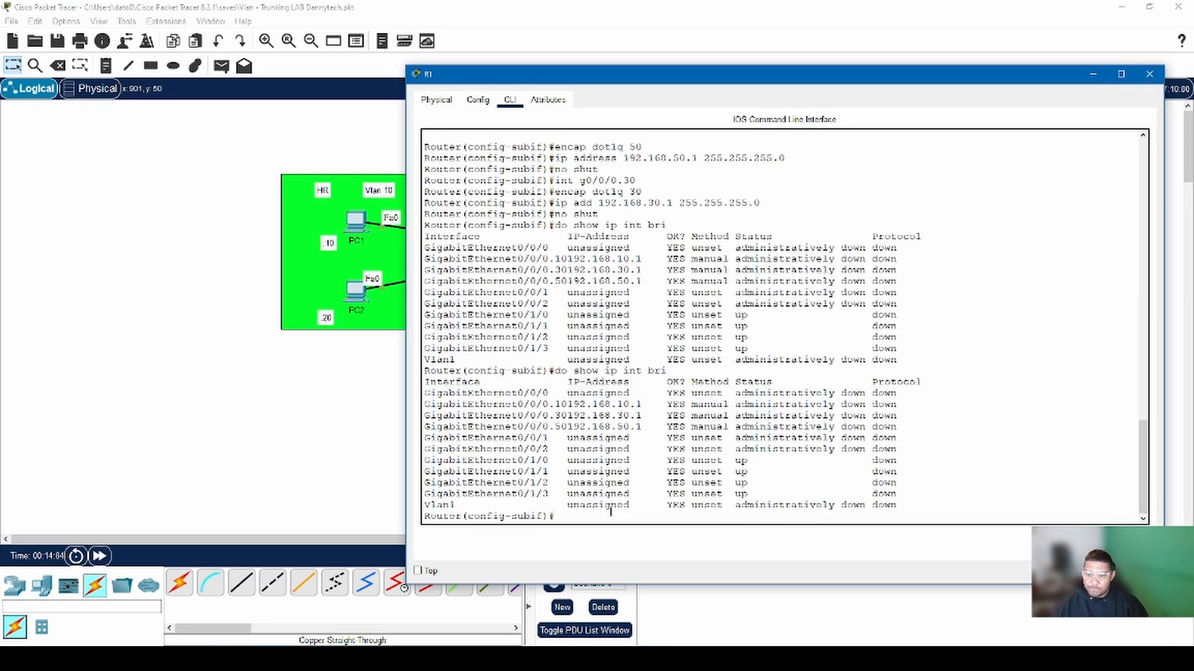
# Step: Enable R1's physical interface g0/0/0 with no shut
pyautogui.write('i')
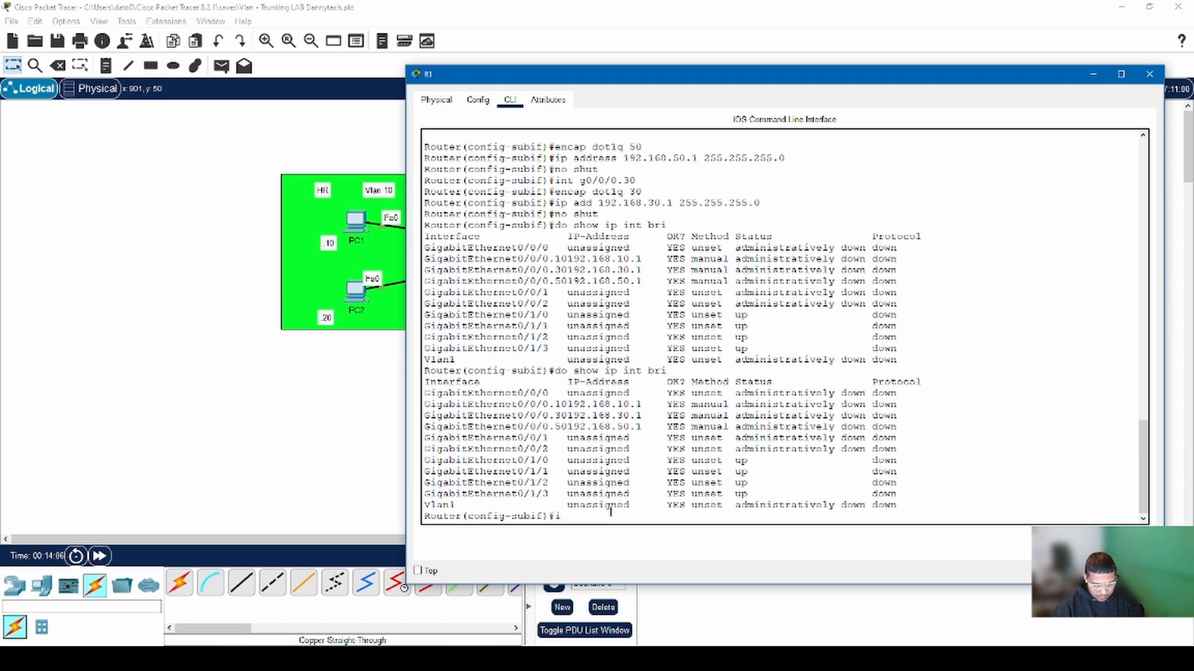
pyautogui.write('nt g0/0/0')
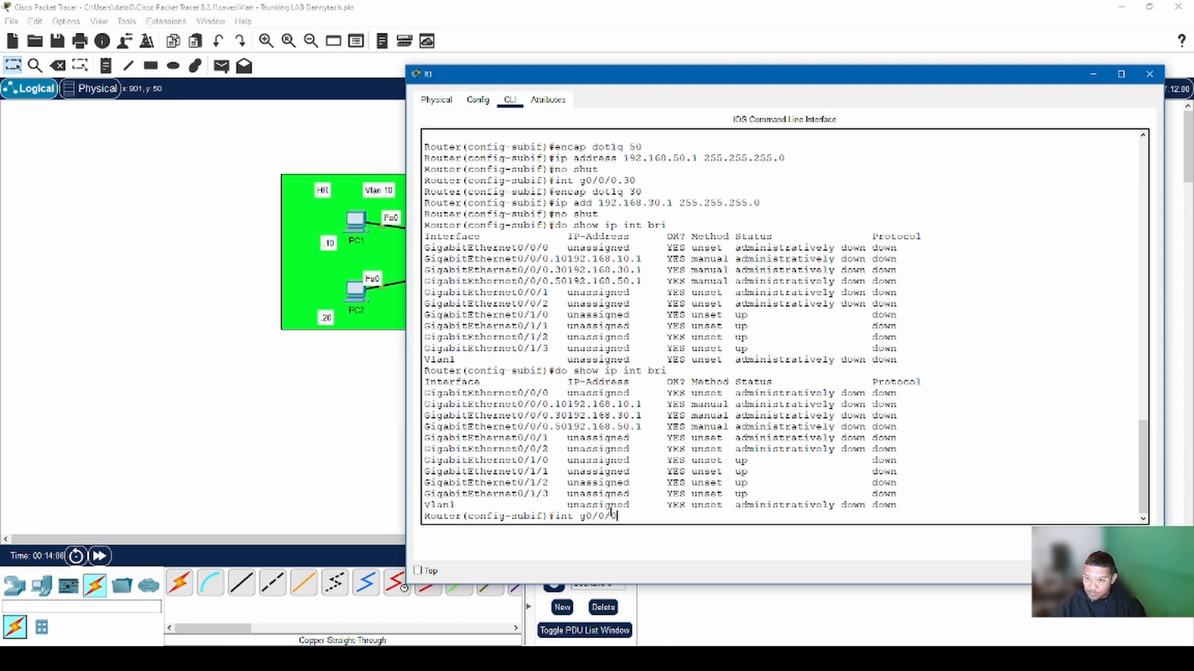
pyautogui.press('Return')
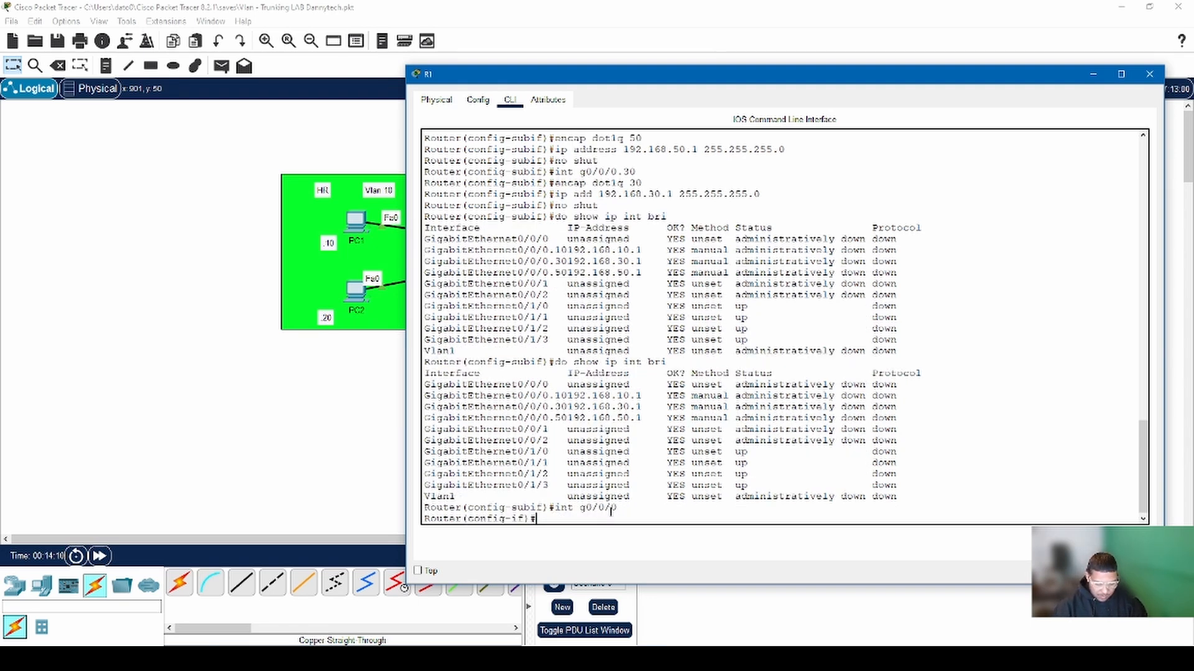
pyautogui.write('no shut')
pyautogui.press('Return')
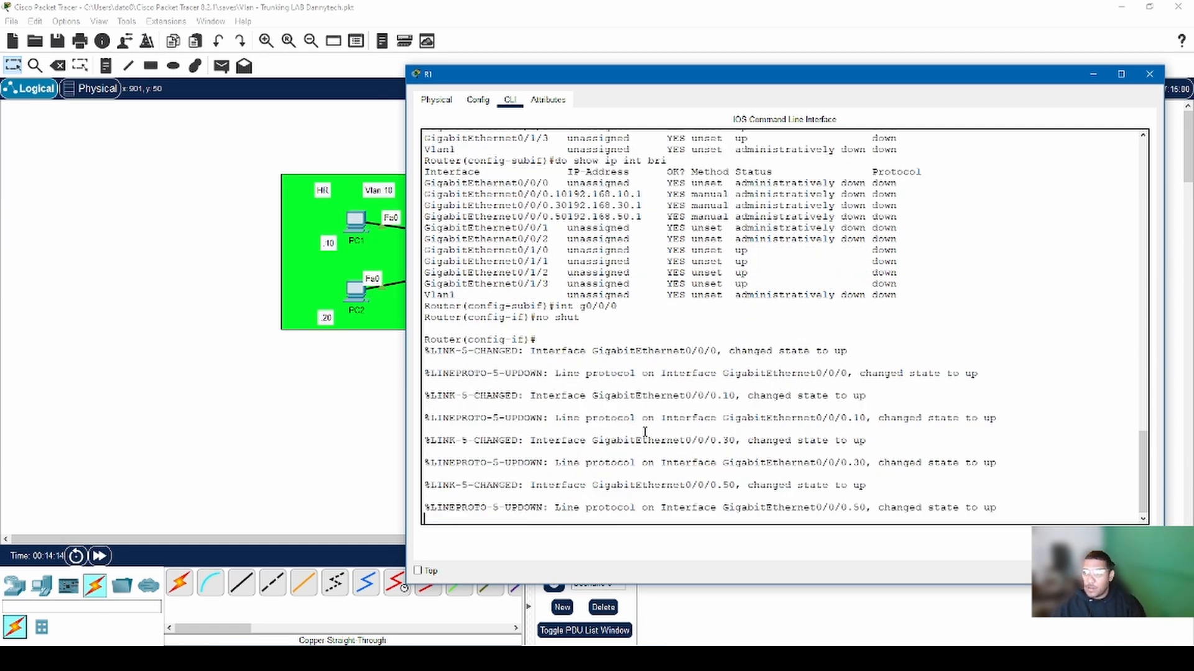
# Step: Clear R1's window off the topology and shift the orange VLAN 30 area slightly upward, level with the green VLAN 10 area
pyautogui.moveTo(727, 73); pyautogui.dragTo(776, 315)
pyautogui.moveTo(751, 226); pyautogui.dragTo(752, 241)
pyautogui.click(880, 228)
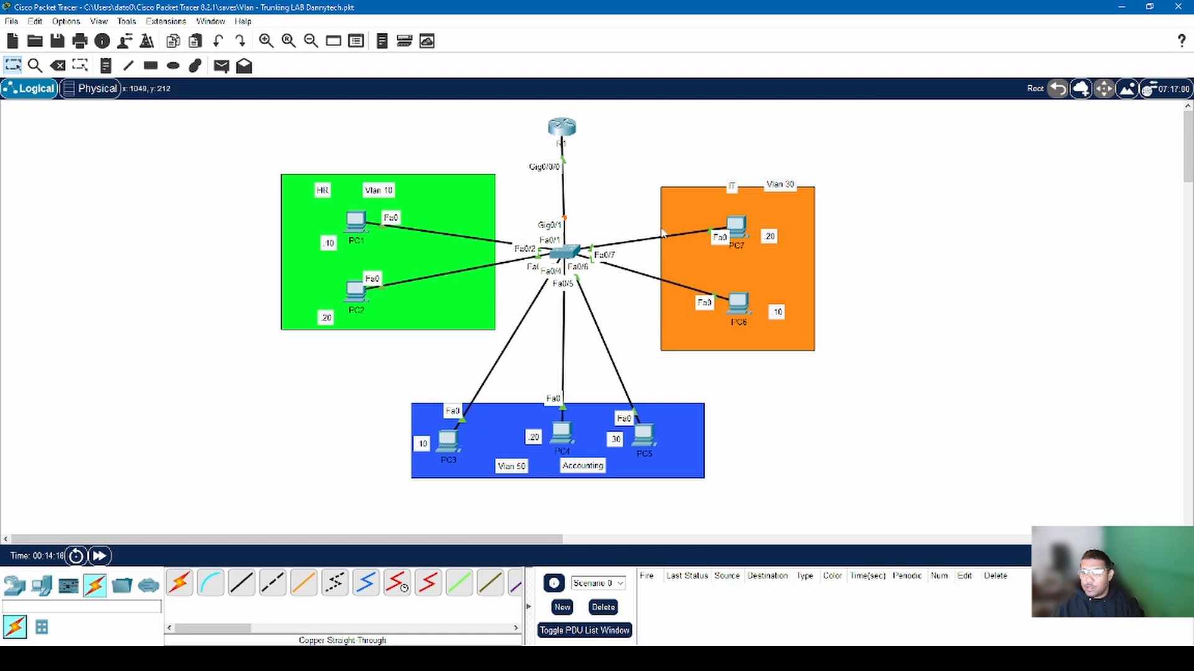
pyautogui.click(681, 193)
pyautogui.moveTo(683, 198); pyautogui.dragTo(687, 187)
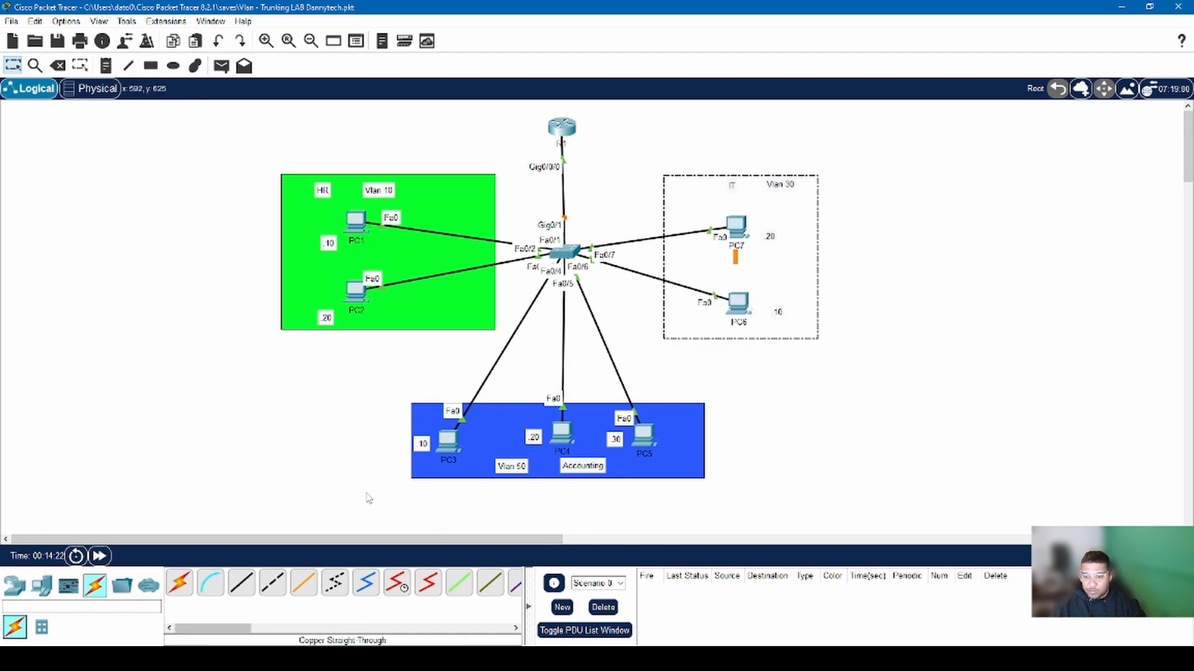
# Step: Reopen R1's command line, review the state messages for g0/0/0 and its subinterfaces, and minimize the window
pyautogui.click(563, 133)
pyautogui.moveTo(845, 243); pyautogui.dragTo(906, 32)
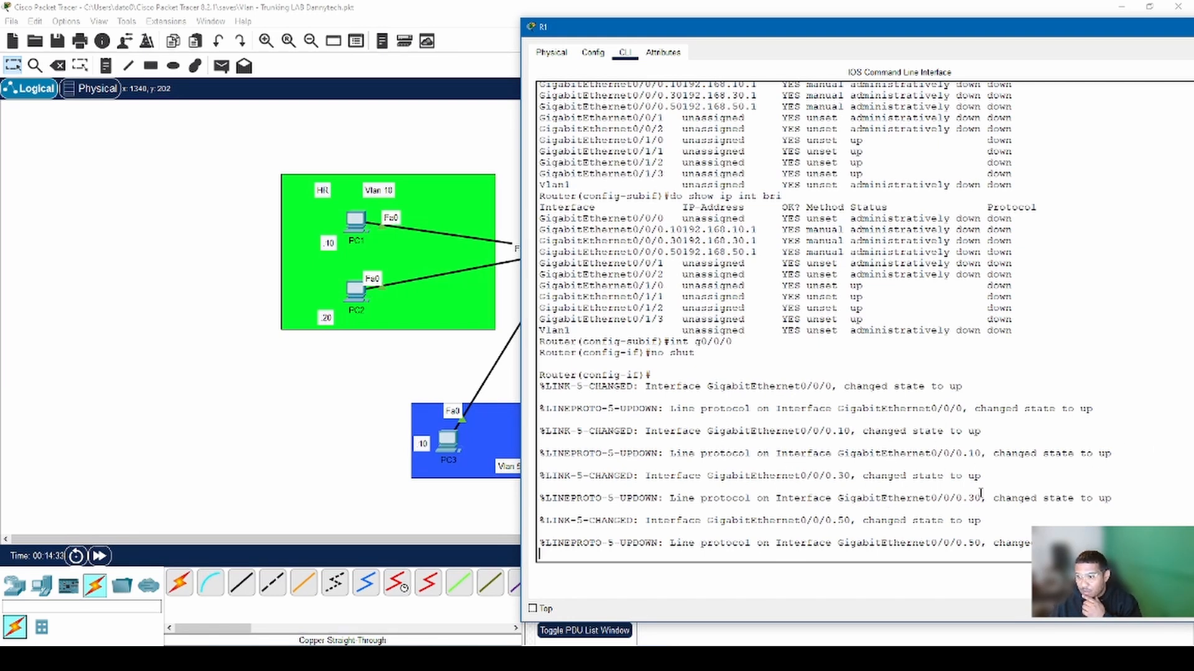
pyautogui.moveTo(981, 483); pyautogui.dragTo(922, 487)
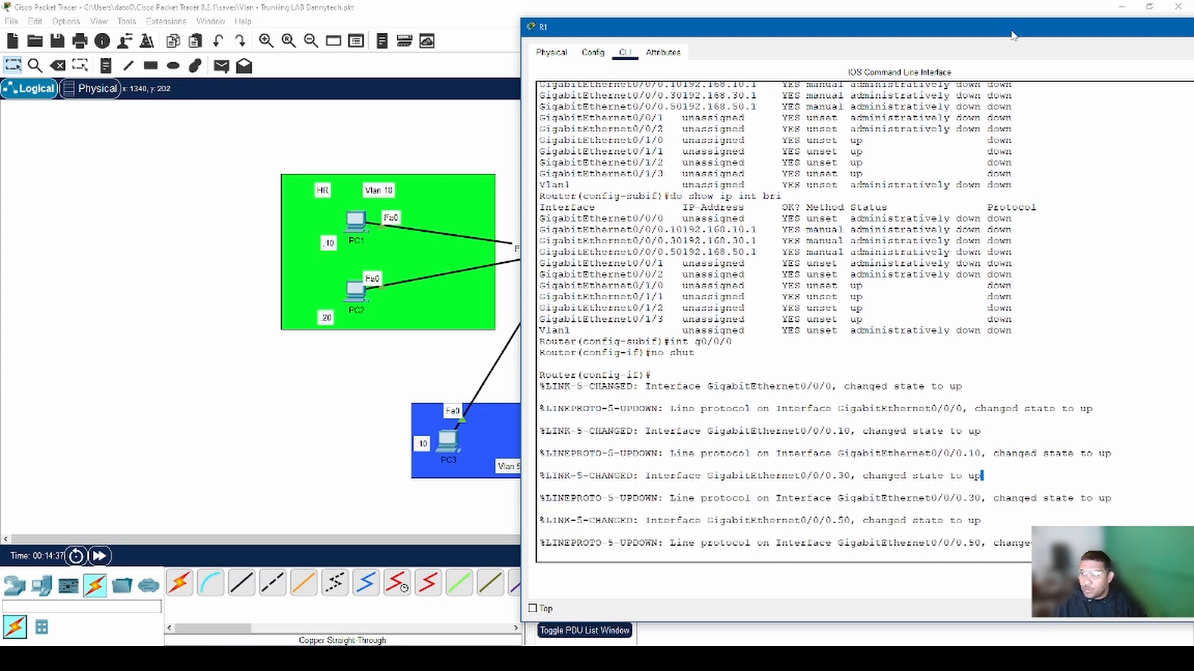
pyautogui.moveTo(1012, 31); pyautogui.dragTo(745, 71)
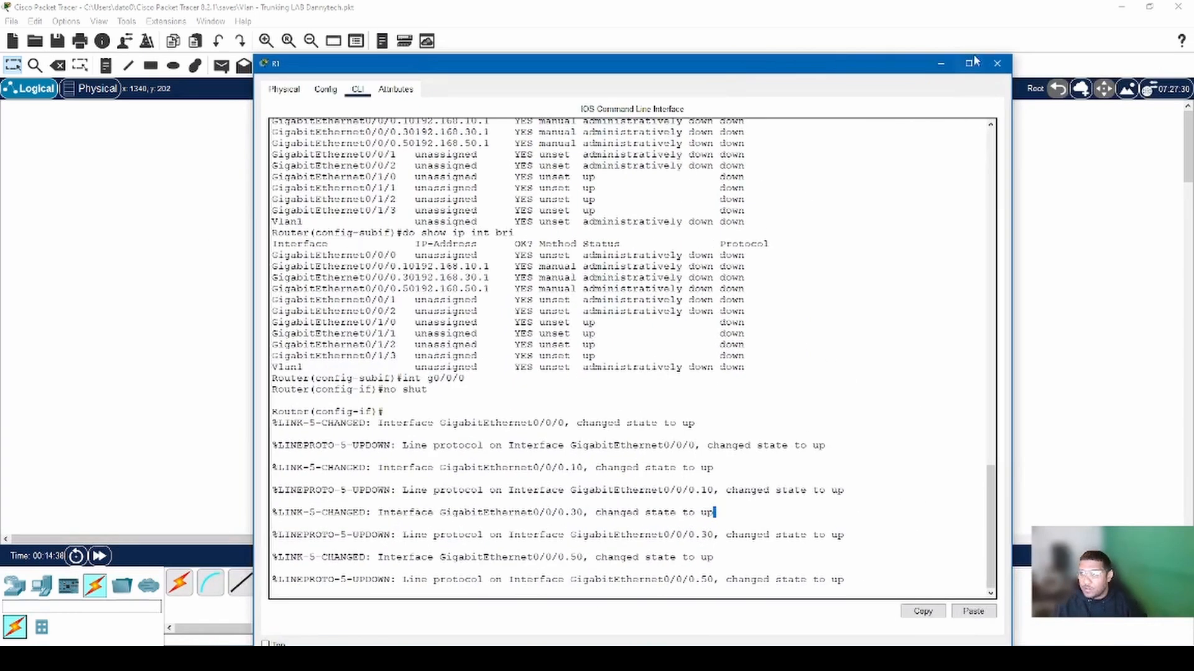
pyautogui.click(943, 64)
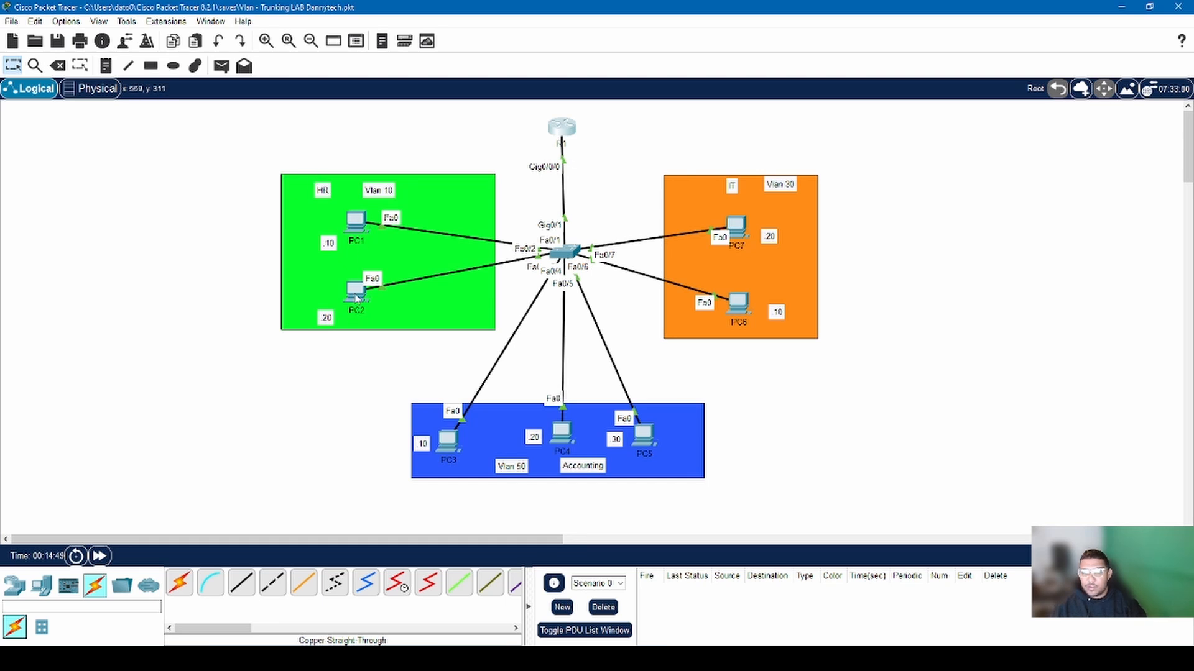
# Step: Check PC1's IP address, subnet mask and default gateway in its IP configuration, and close the window
pyautogui.click(357, 222)
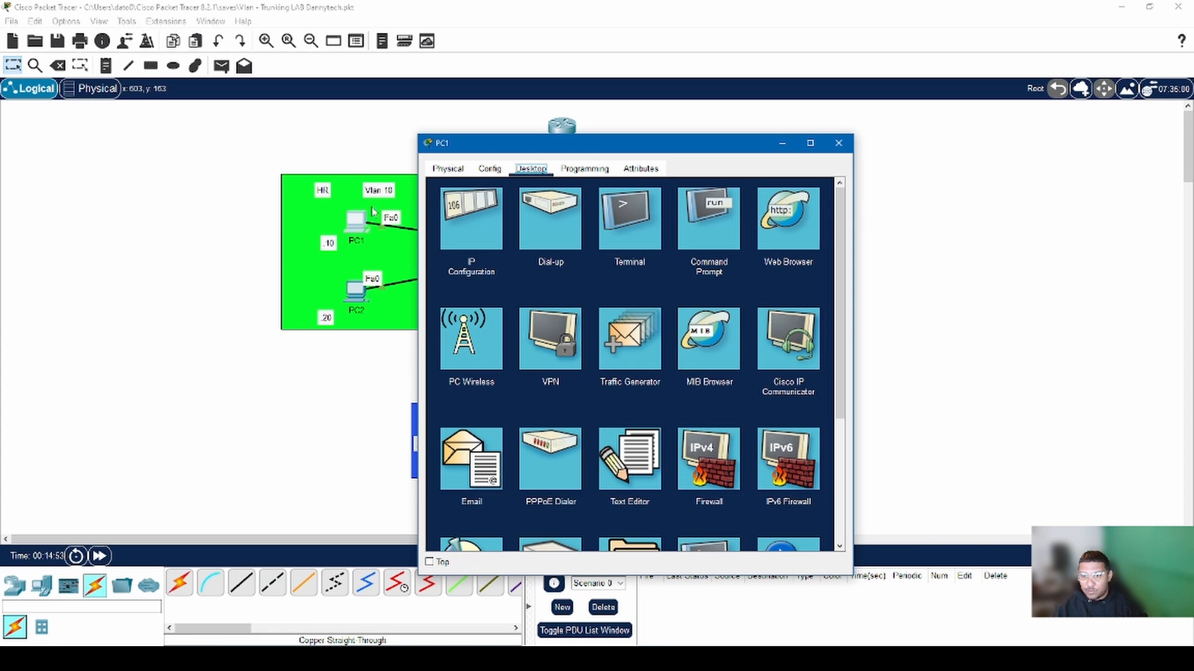
pyautogui.click(488, 240)
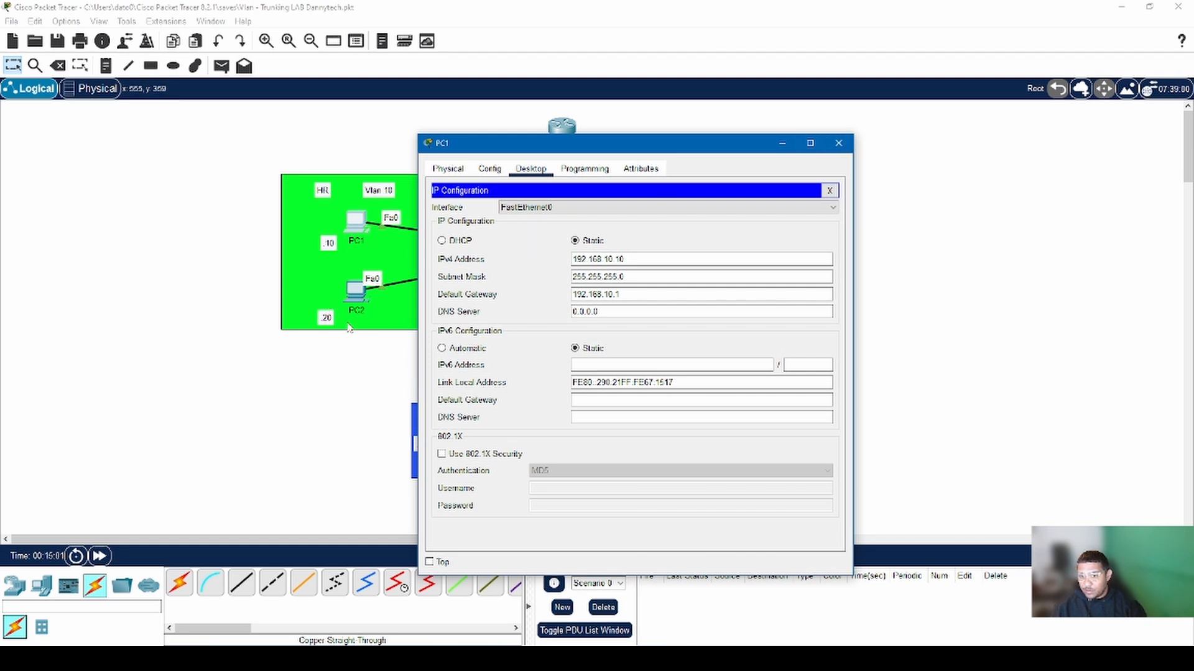
pyautogui.click(839, 143)
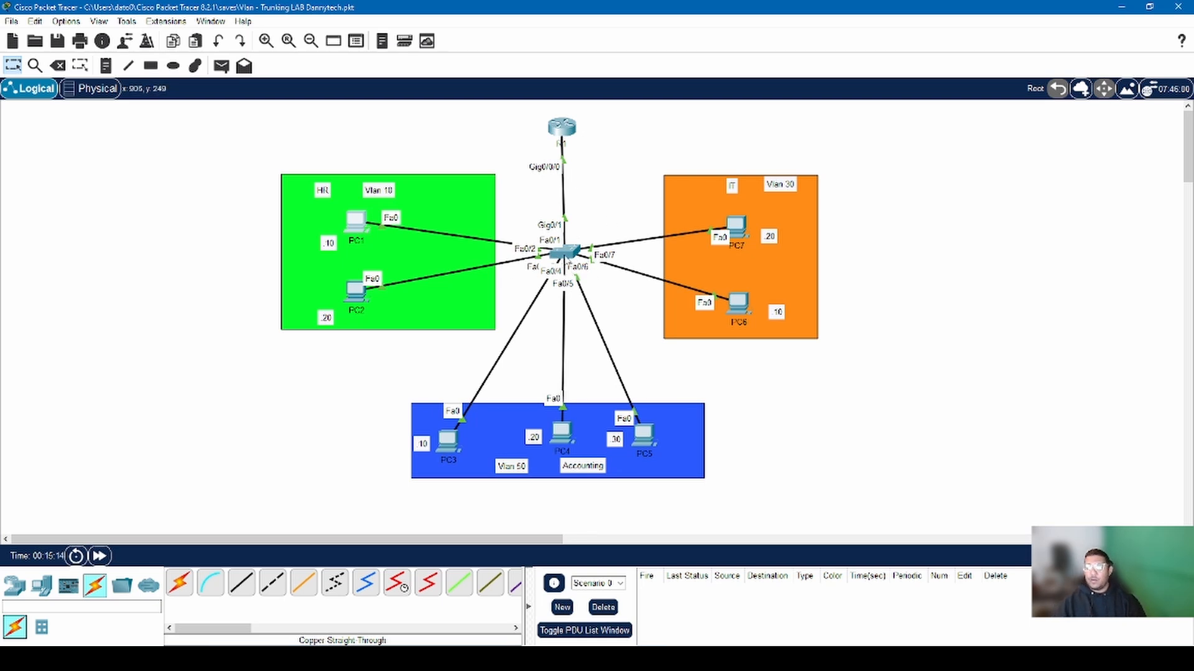
# Step: Open Switch1's command line in a small window beside the topology and bring up its prompt
pyautogui.click(564, 253)
pyautogui.moveTo(661, 144); pyautogui.dragTo(950, 63)
pyautogui.doubleClick(945, 63)
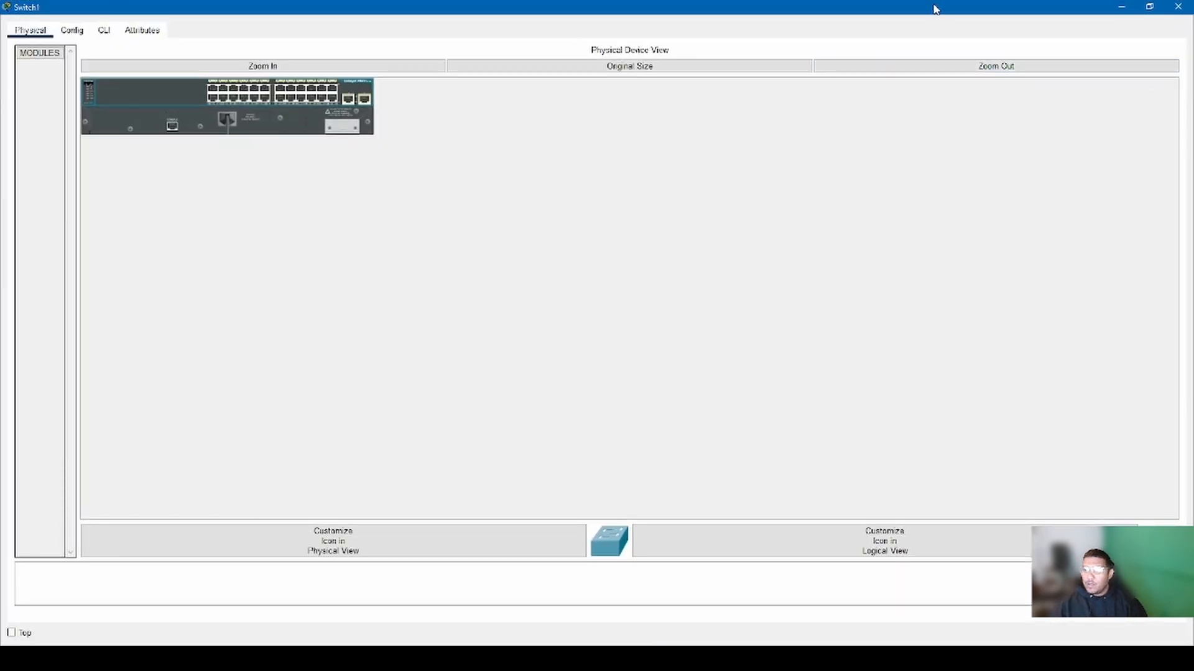
pyautogui.moveTo(933, 9); pyautogui.dragTo(930, 103)
pyautogui.click(815, 129)
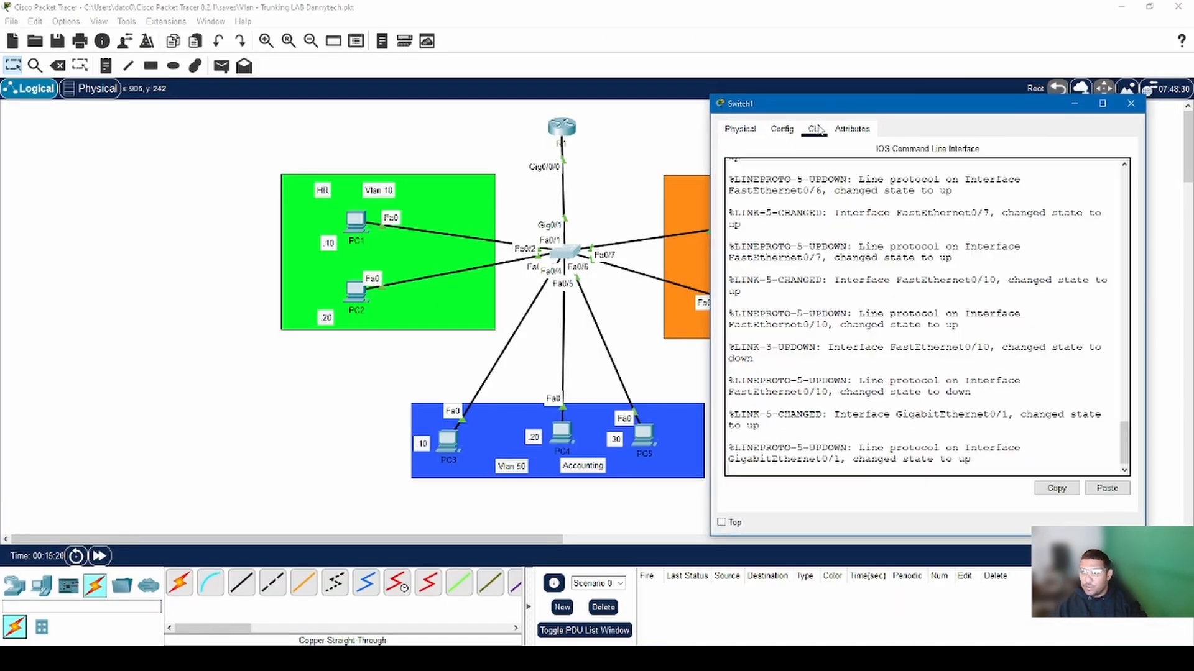
pyautogui.click(958, 447)
pyautogui.press('Return')
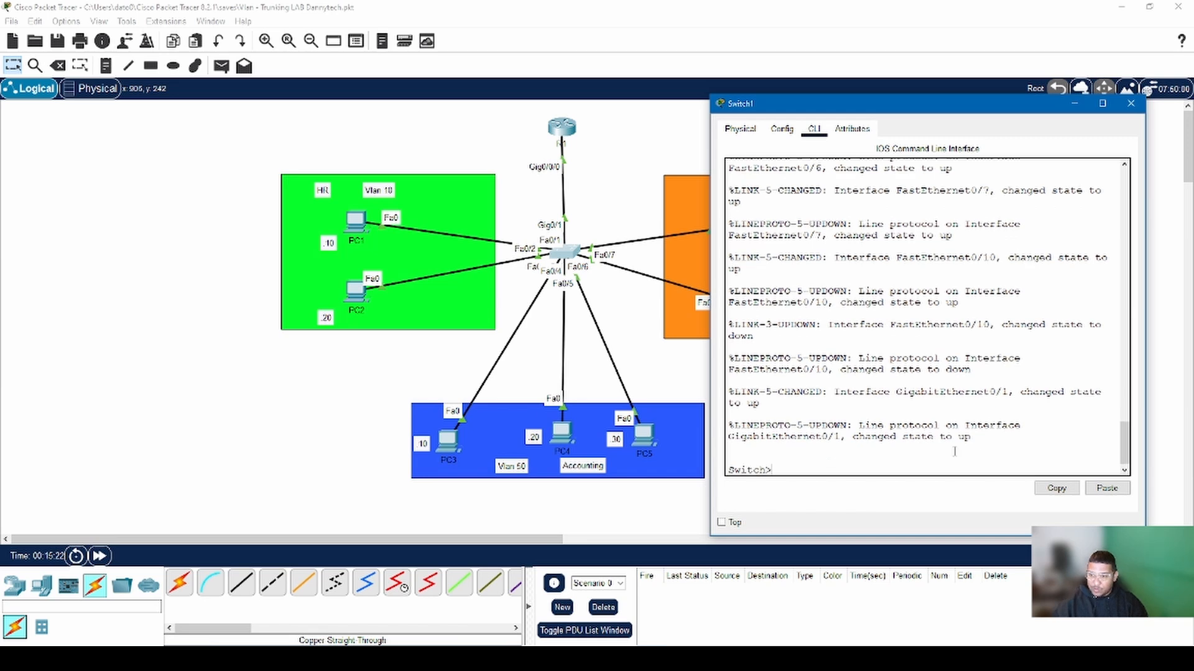
pyautogui.press('Return')
# Step: Enter privileged EXEC mode on Switch1 with en and global configuration mode with conf t
pyautogui.write('en')
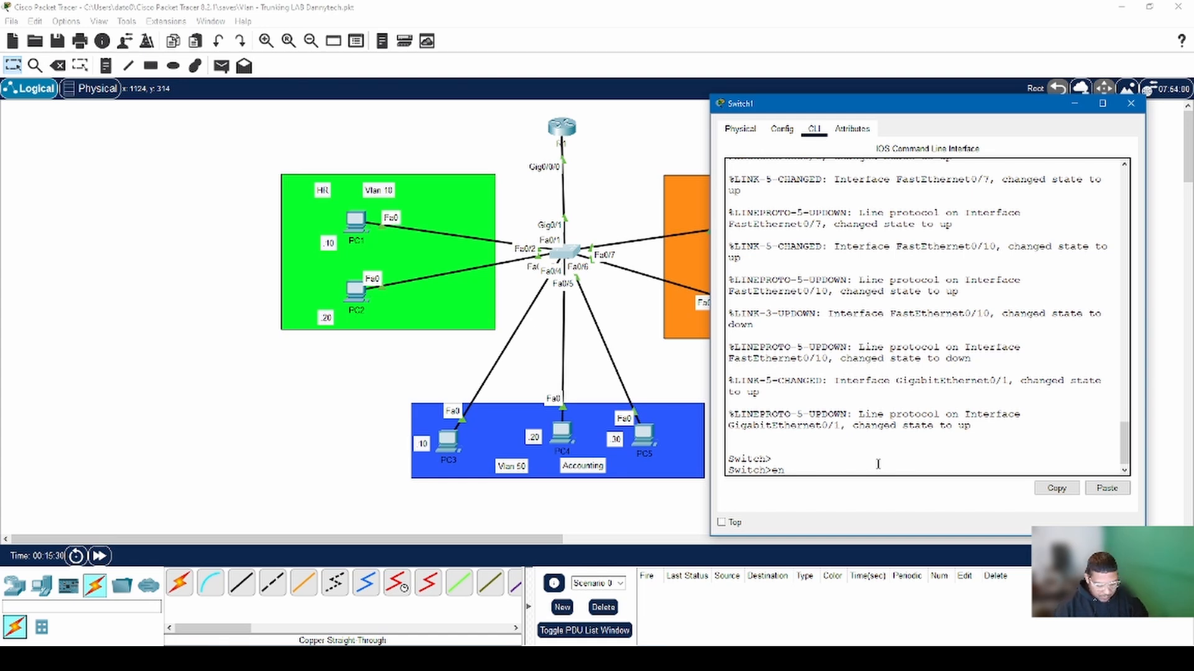
pyautogui.write('anle')
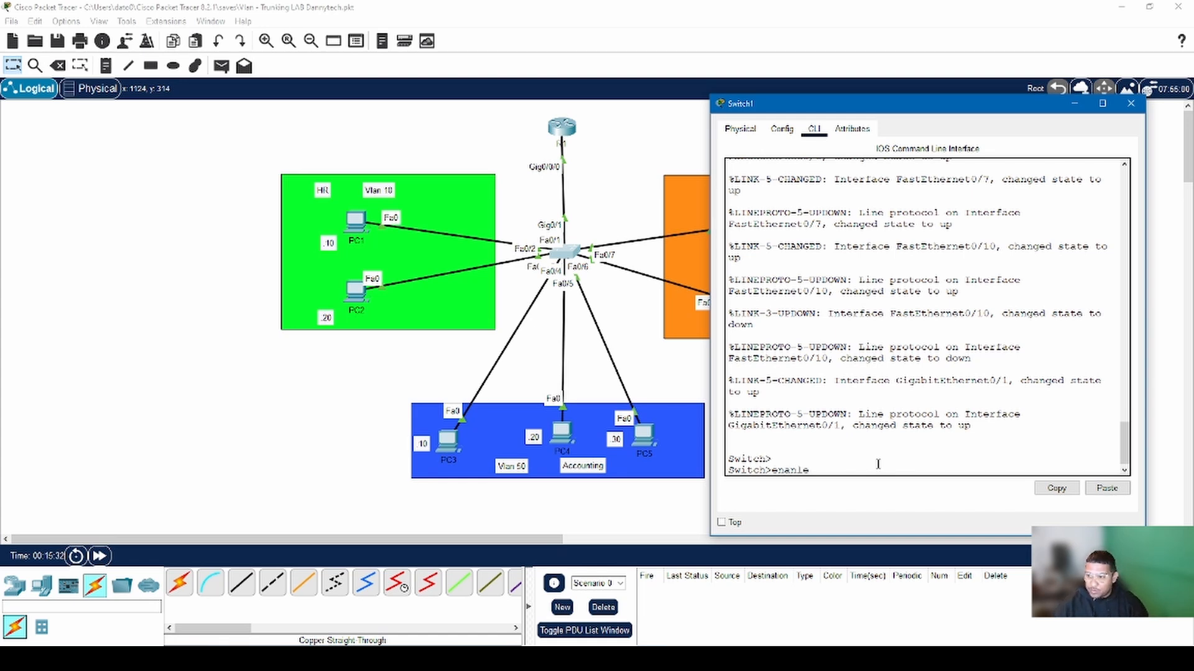
pyautogui.press('BackSpace')
pyautogui.press('BackSpace')
pyautogui.press('BackSpace')
pyautogui.press('BackSpace')
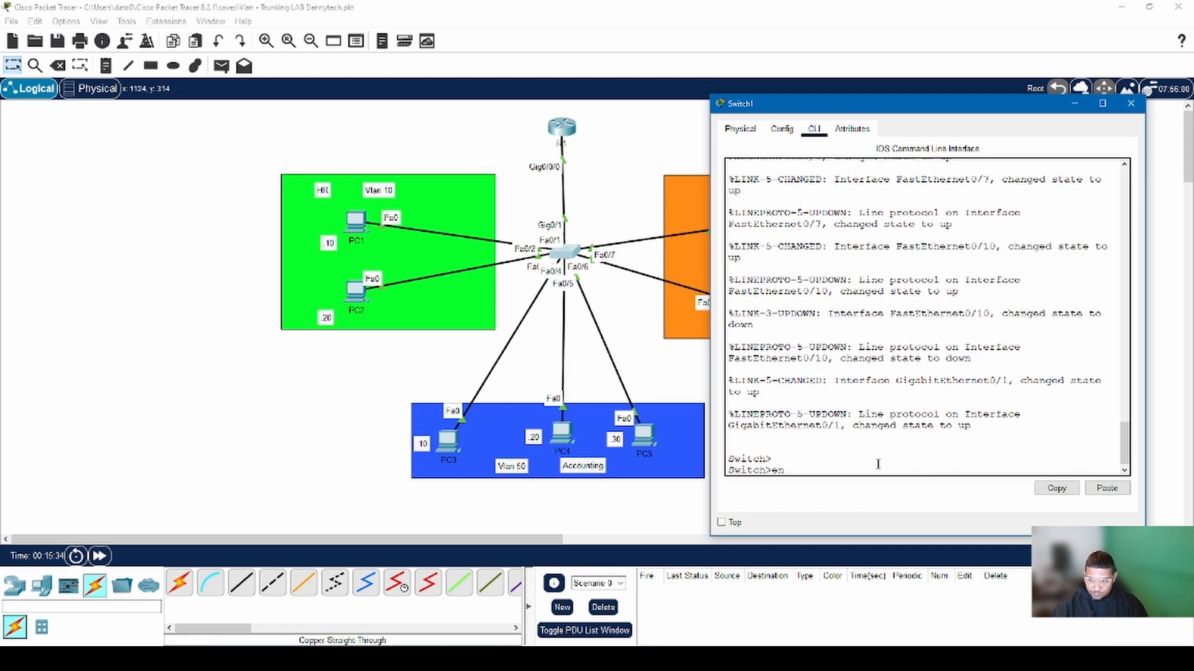
pyautogui.press('Return')
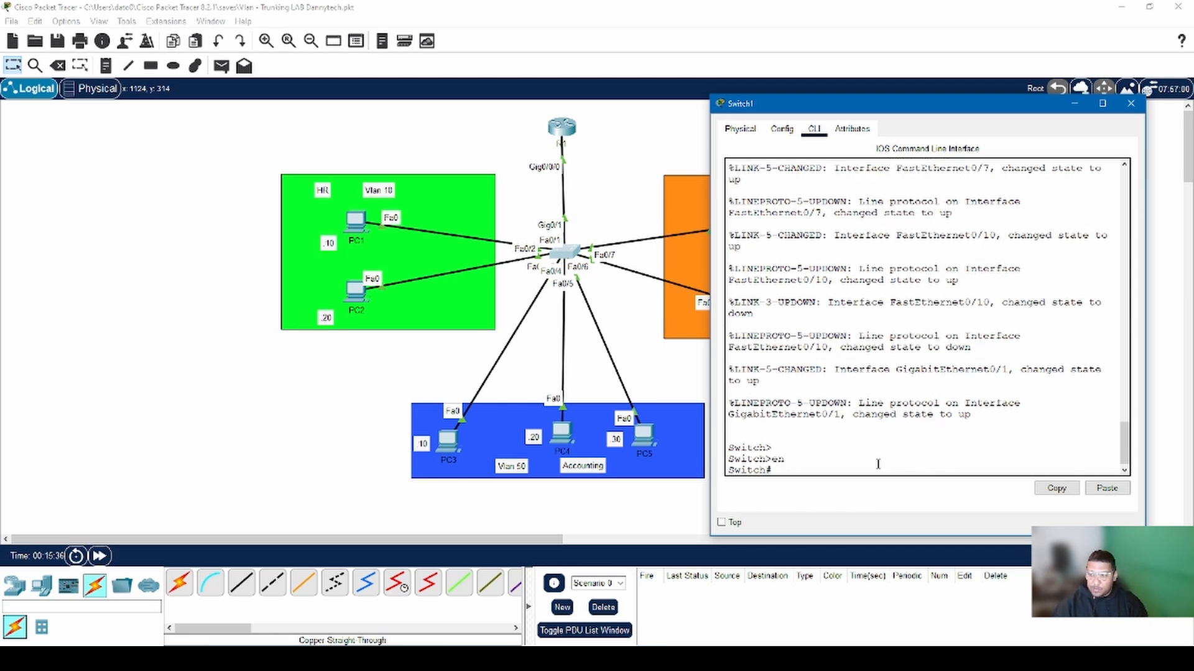
pyautogui.write('con')
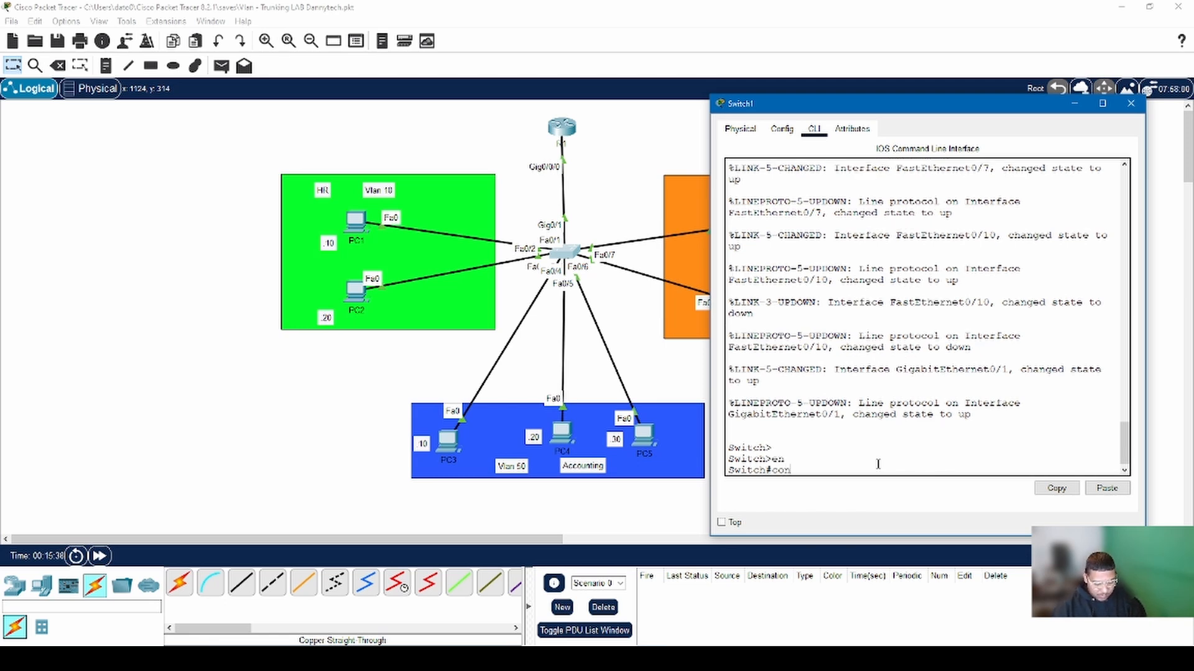
pyautogui.write('f t')
pyautogui.press('Return')
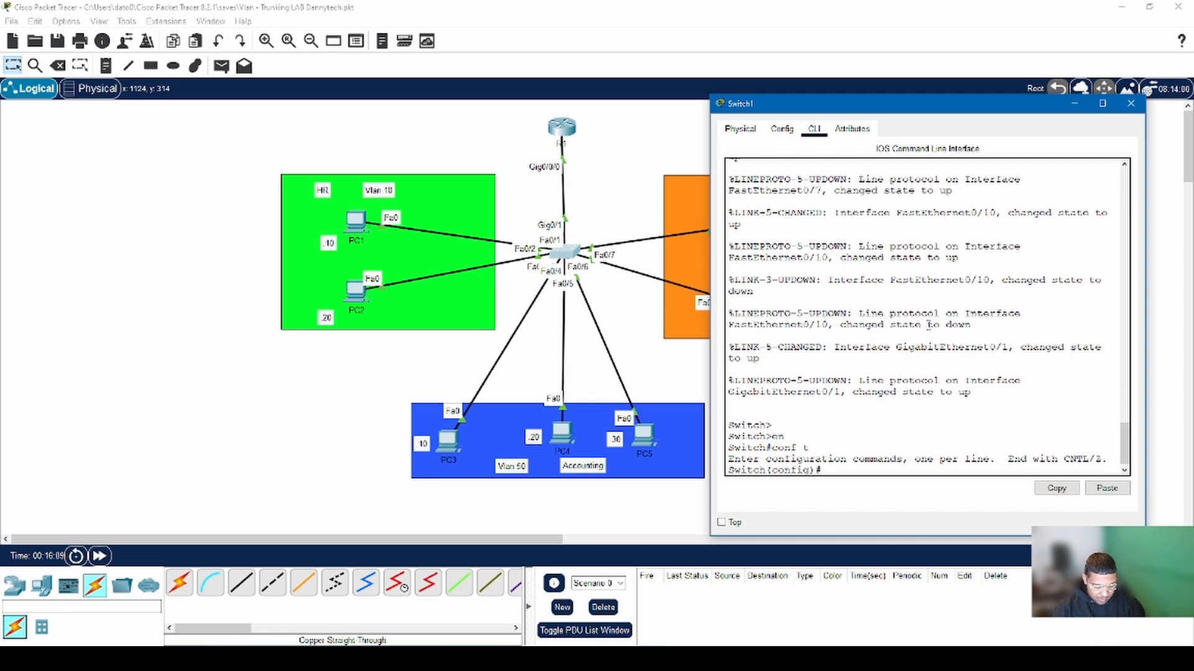
pyautogui.write('inte')
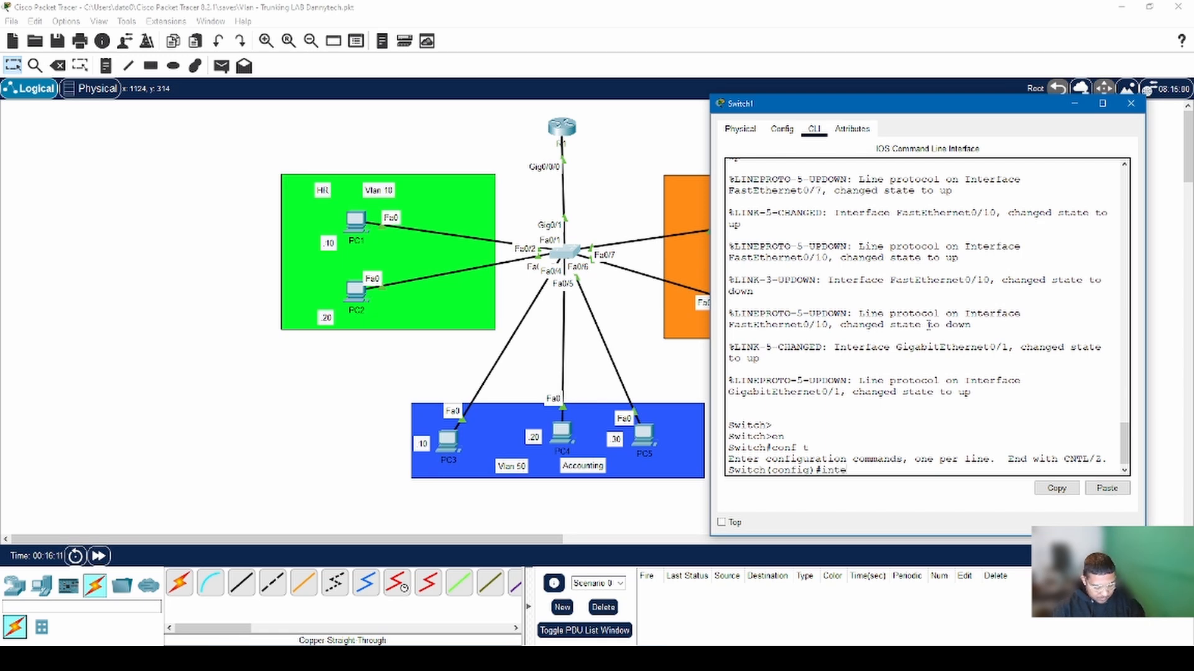
pyautogui.write('rface')
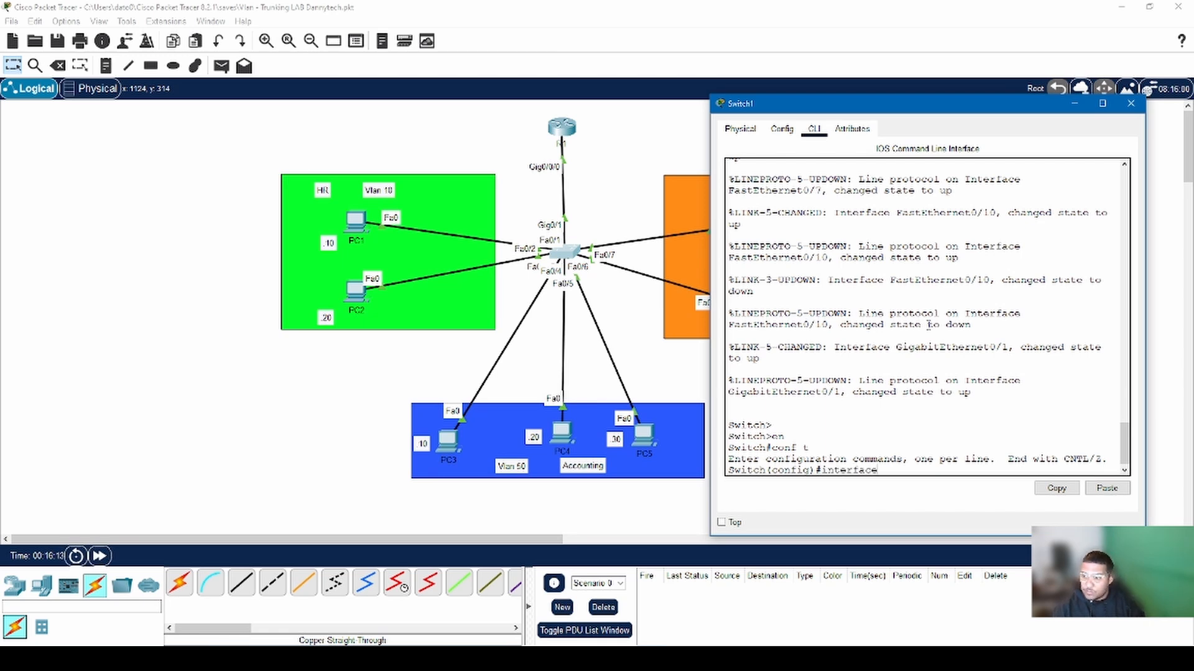
pyautogui.write(' range')
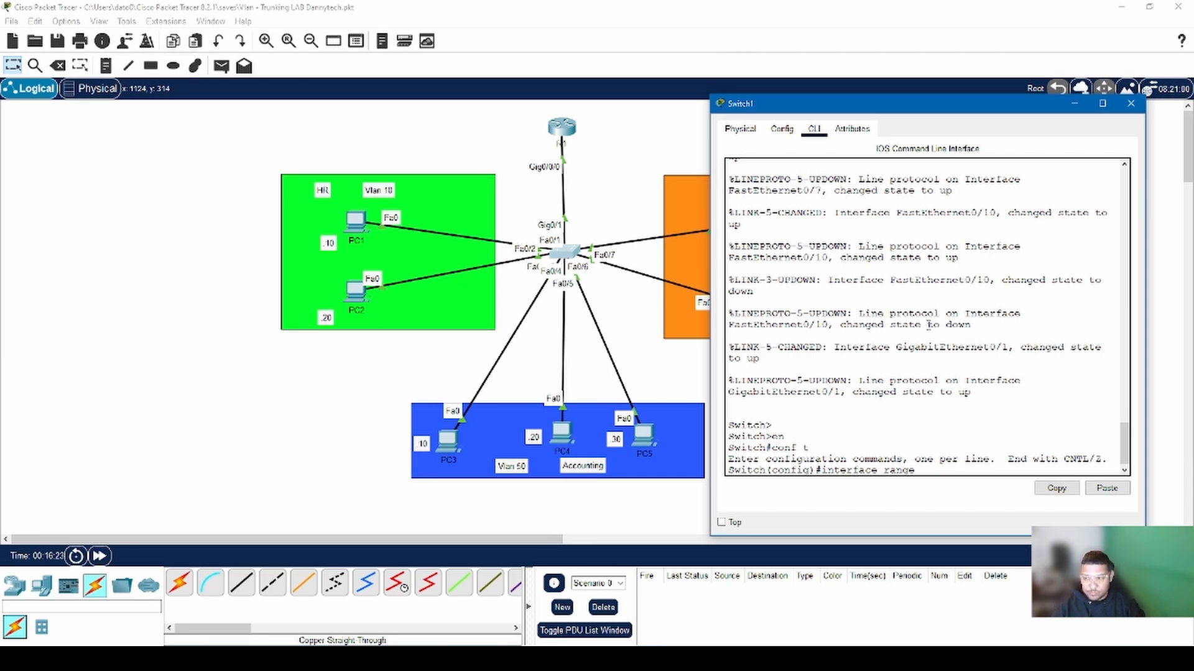
pyautogui.press('BackSpace')
pyautogui.press('BackSpace')
pyautogui.press('BackSpace')
pyautogui.press('BackSpace')
pyautogui.press('BackSpace')
pyautogui.press('BackSpace')
pyautogui.press('BackSpace')
pyautogui.press('BackSpace')
pyautogui.press('BackSpace')
pyautogui.press('BackSpace')
pyautogui.press('BackSpace')
pyautogui.press('BackSpace')
pyautogui.press('BackSpace')
pyautogui.press('BackSpace')
pyautogui.press('BackSpace')
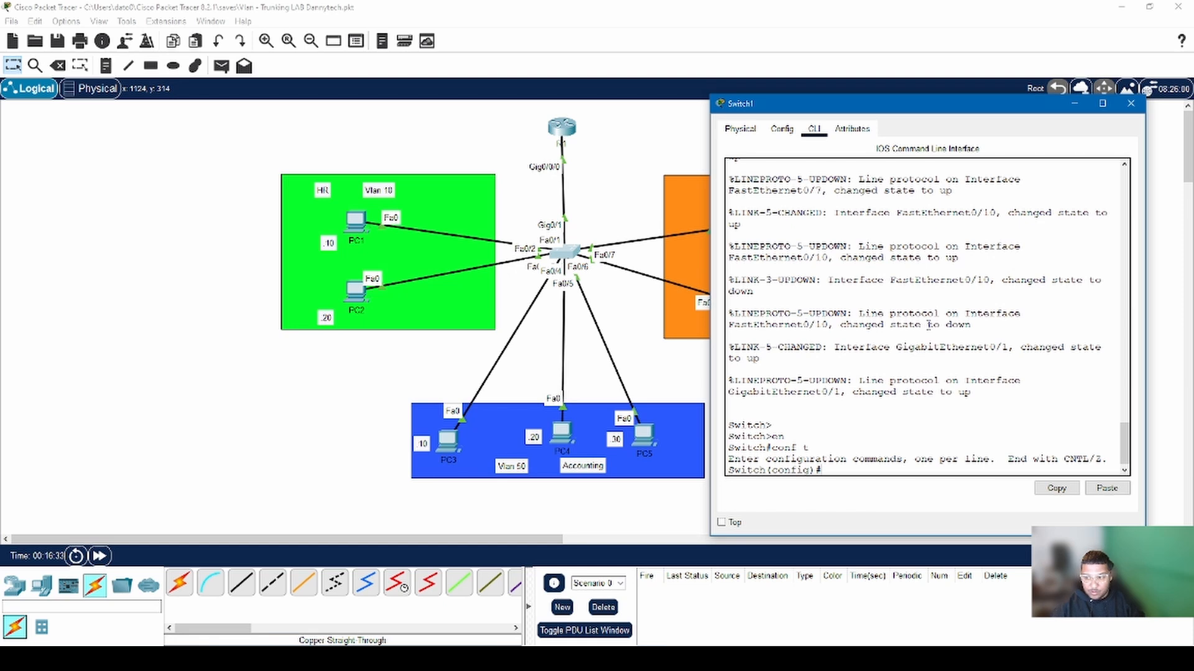
# Step: Create VLANs 10, 50 and 30 on Switch1
pyautogui.write('vlan')
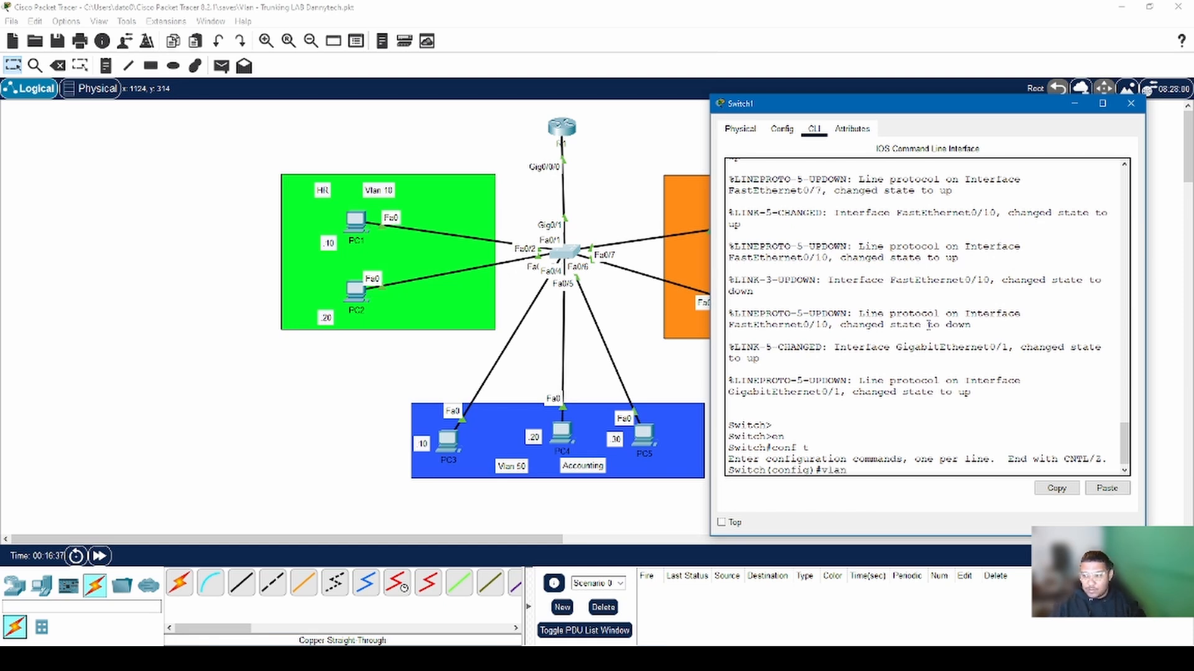
pyautogui.write(' 10')
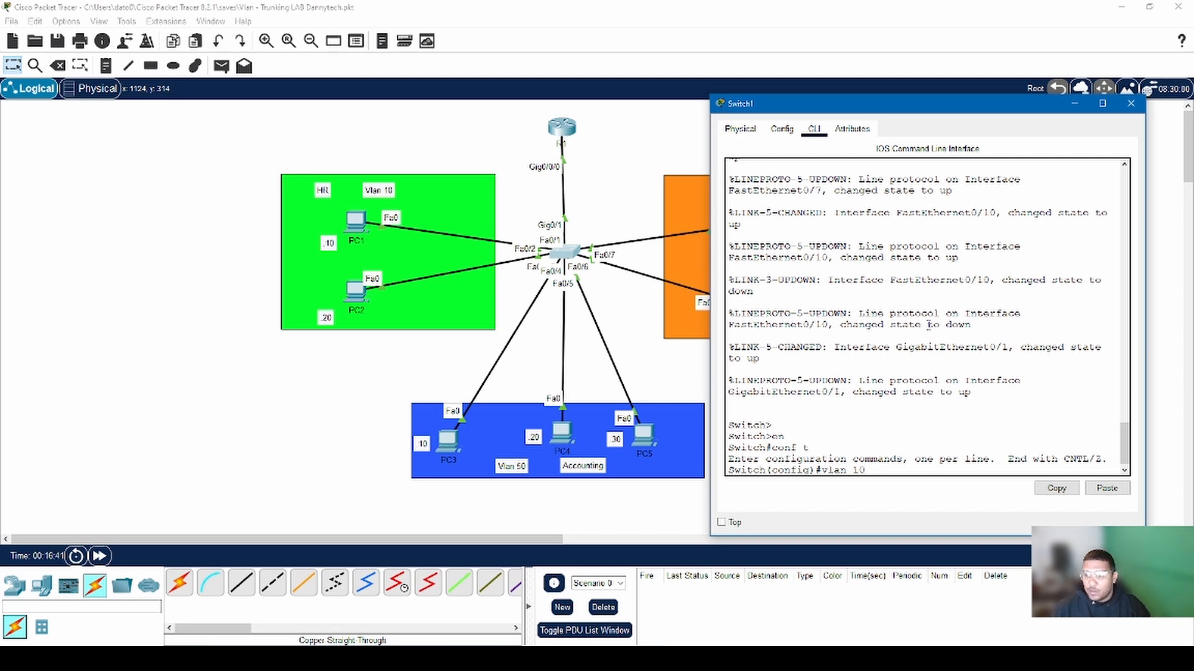
pyautogui.press('Return')
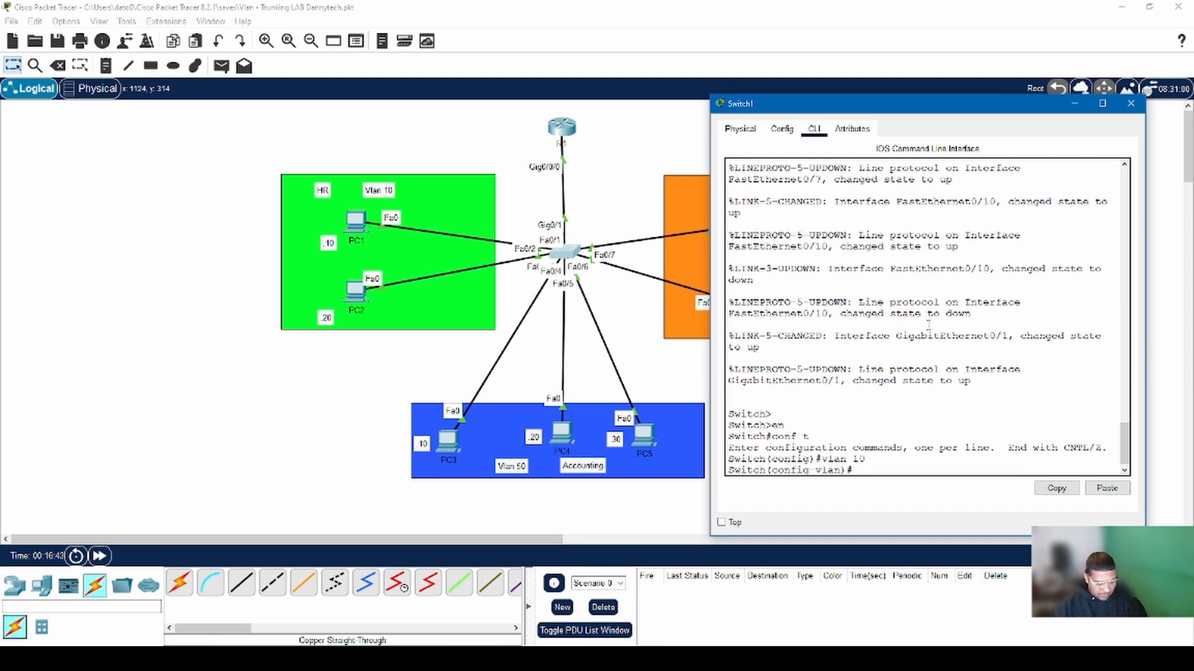
pyautogui.write('vlan ')
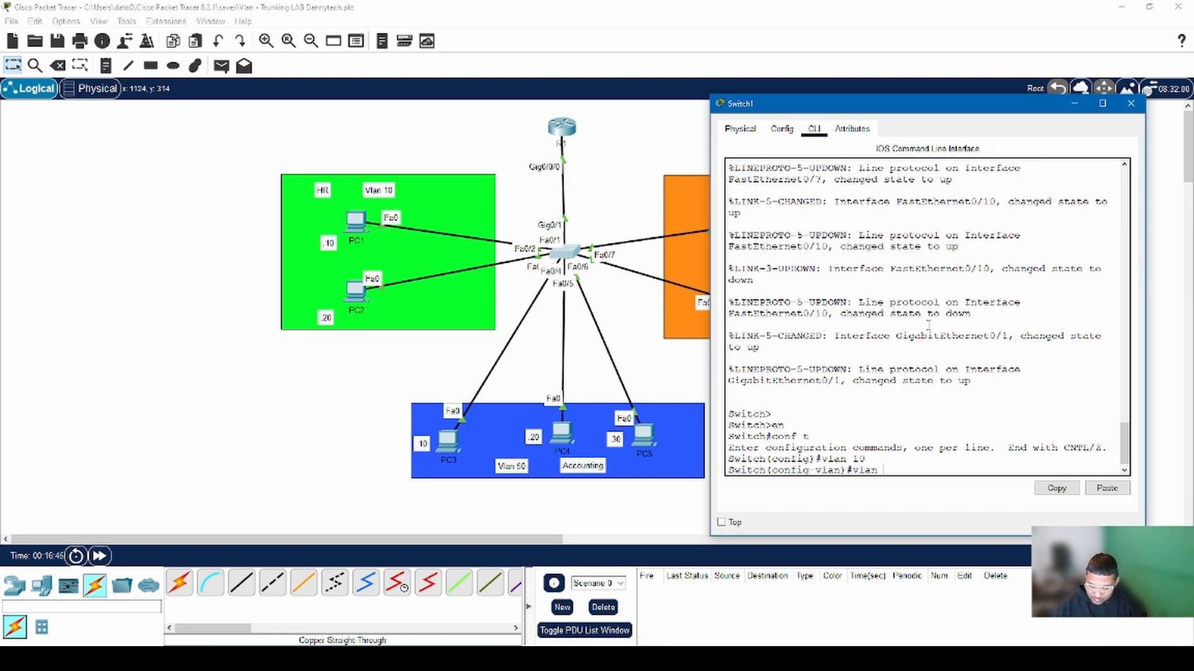
pyautogui.write('50')
pyautogui.press('Return')
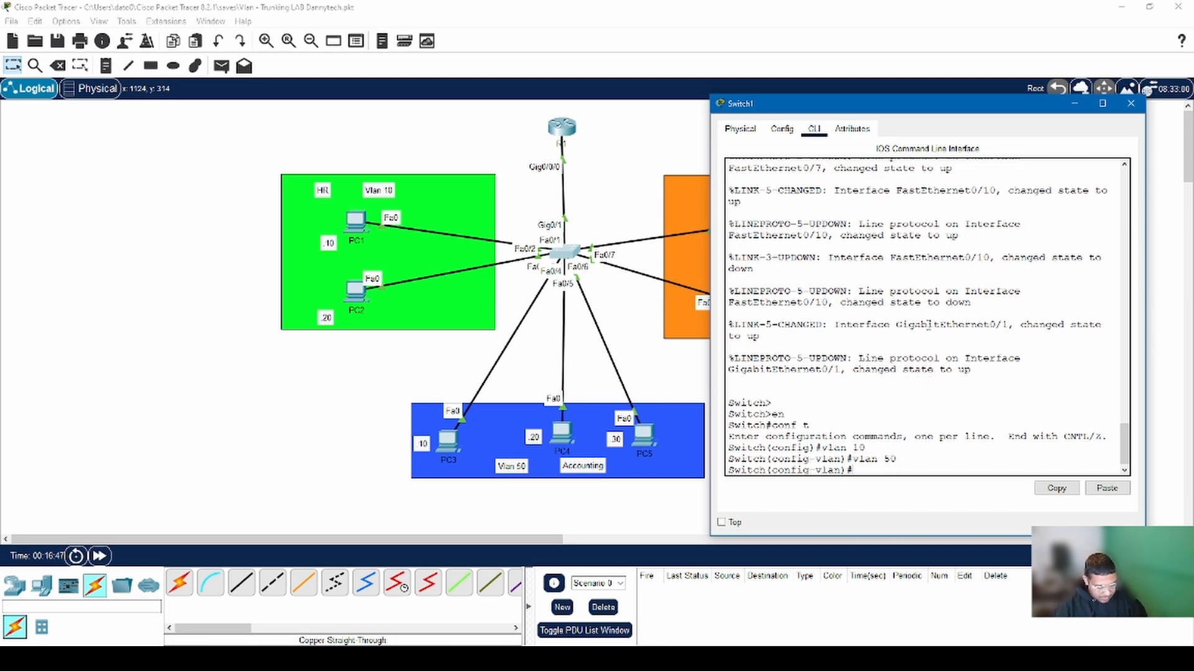
pyautogui.write('vlan 30')
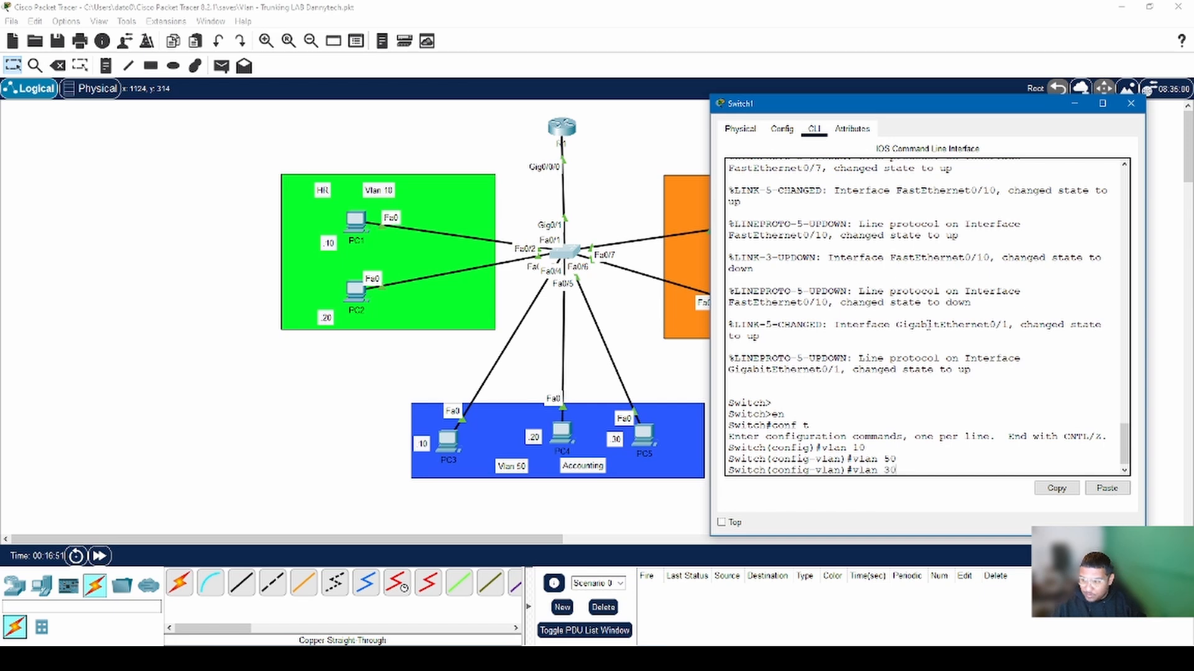
pyautogui.press('Return')
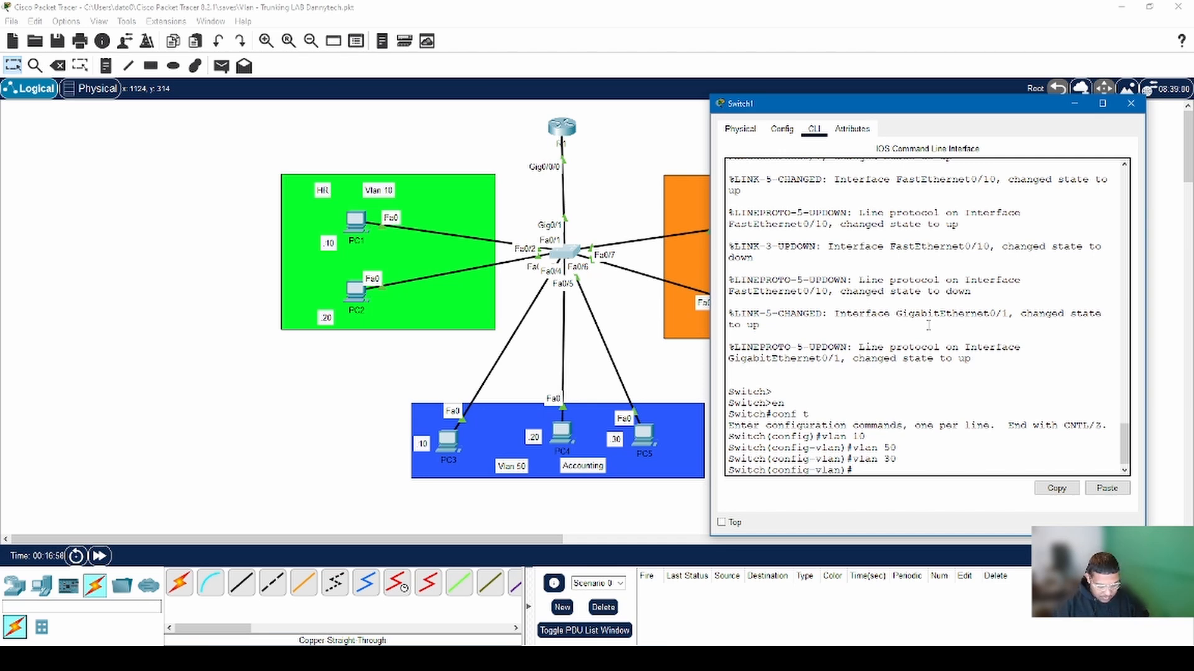
# Step: Name VLAN 10 HR on Switch1
pyautogui.write('vlan 10')
pyautogui.press('Return')
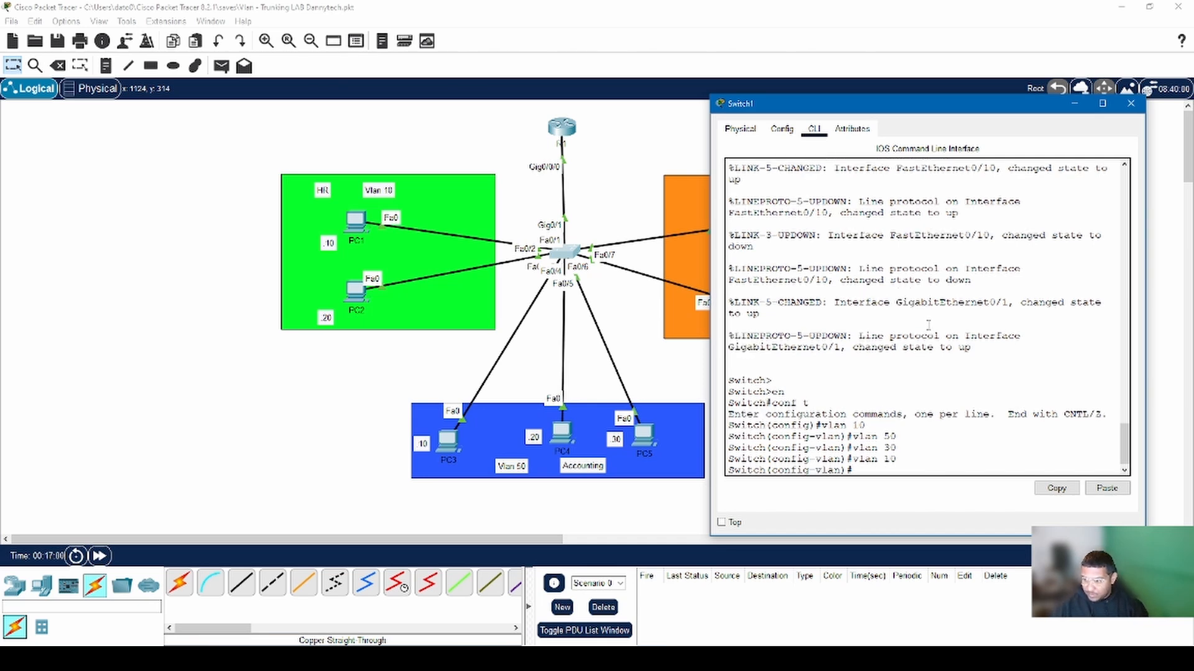
pyautogui.write('name')
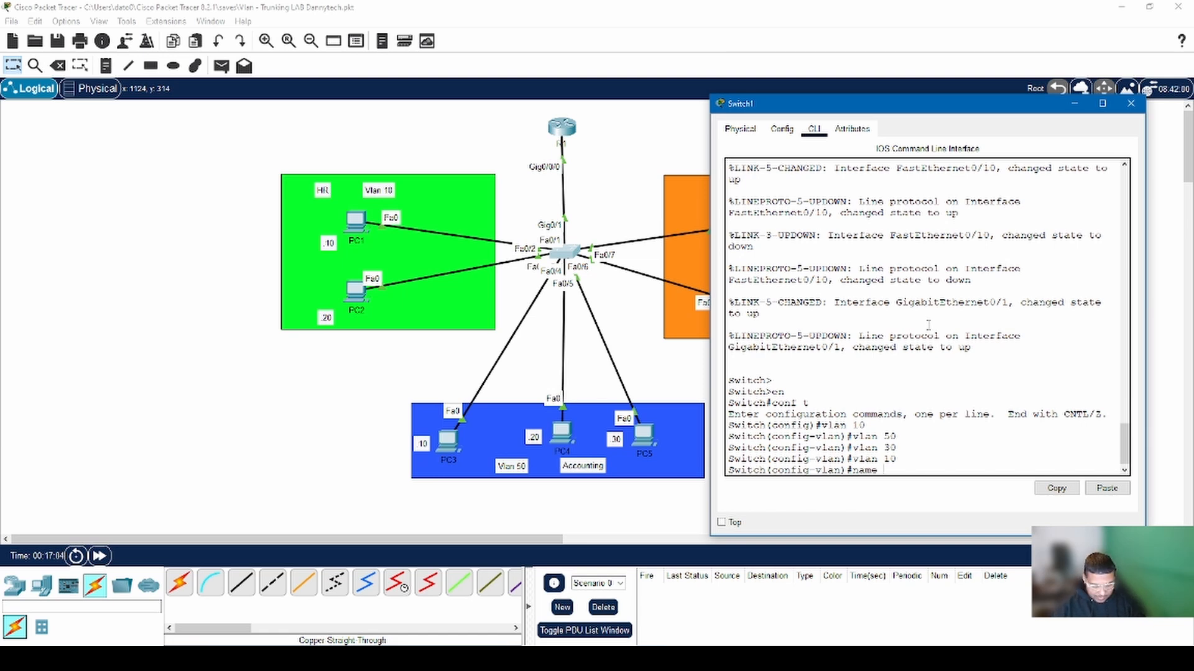
pyautogui.write(' HR')
pyautogui.press('Return')
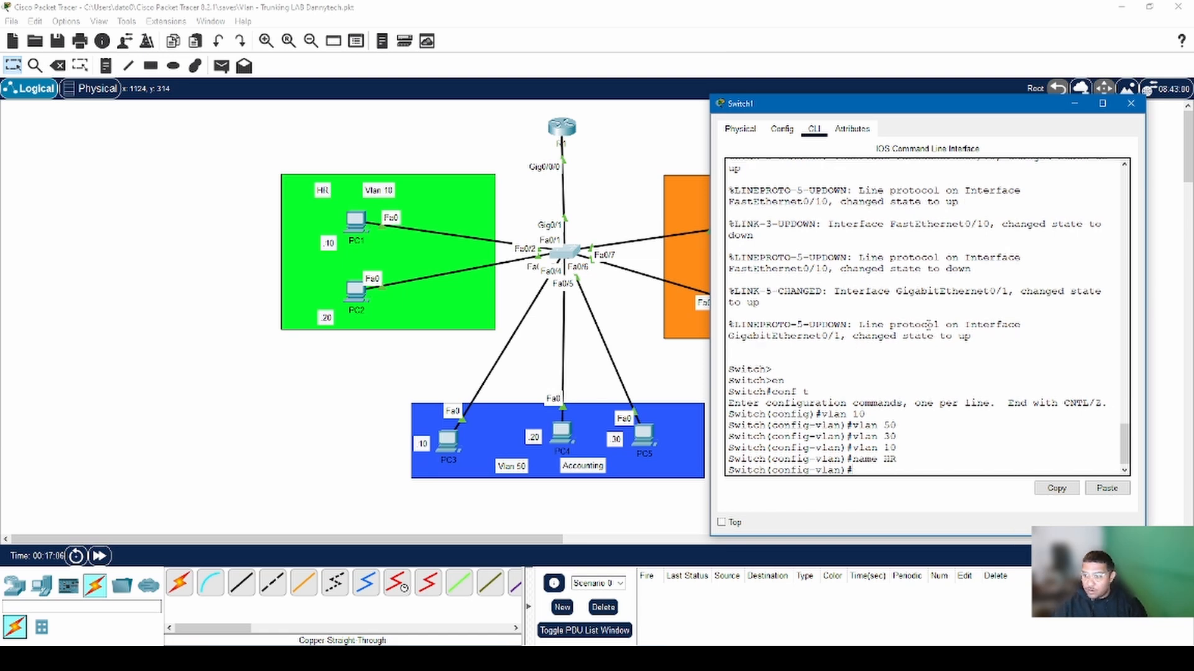
# Step: Name VLAN 50 Accounting on Switch1
pyautogui.write('vlan')
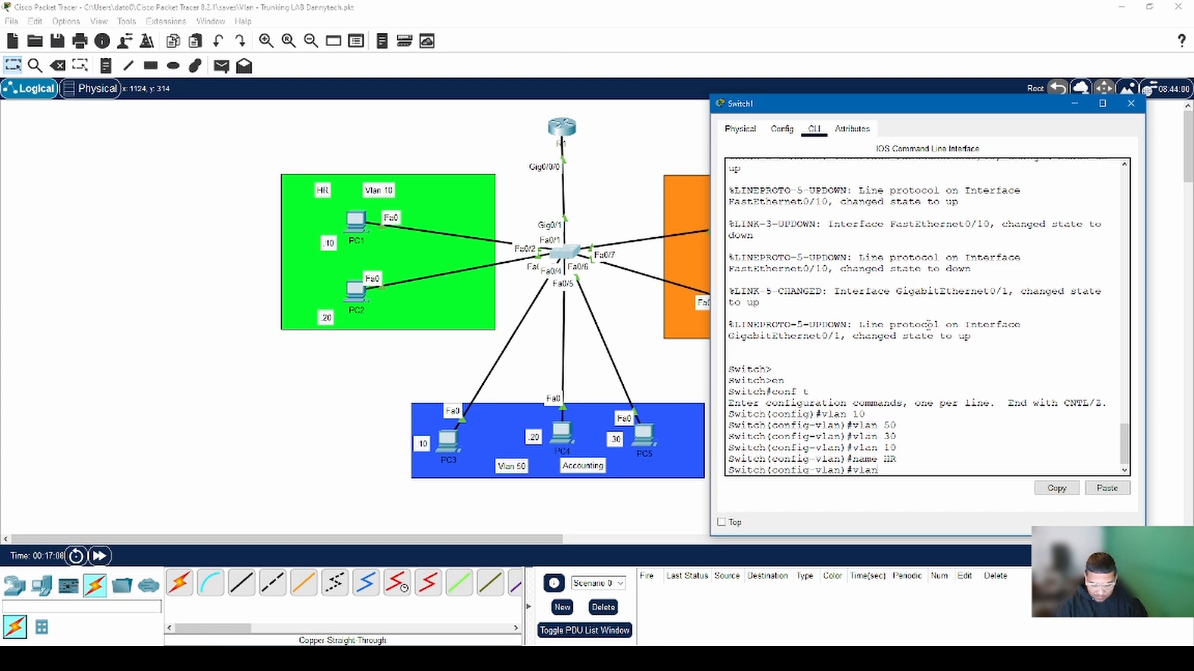
pyautogui.write(' 50')
pyautogui.press('Return')
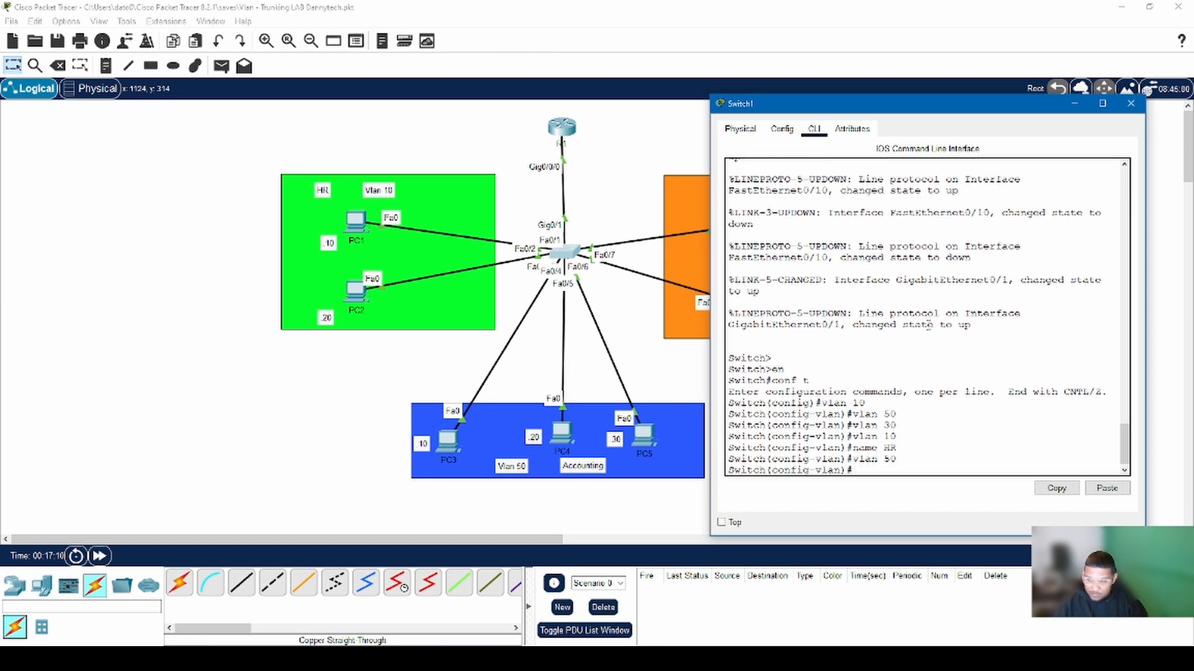
pyautogui.write('Accou')
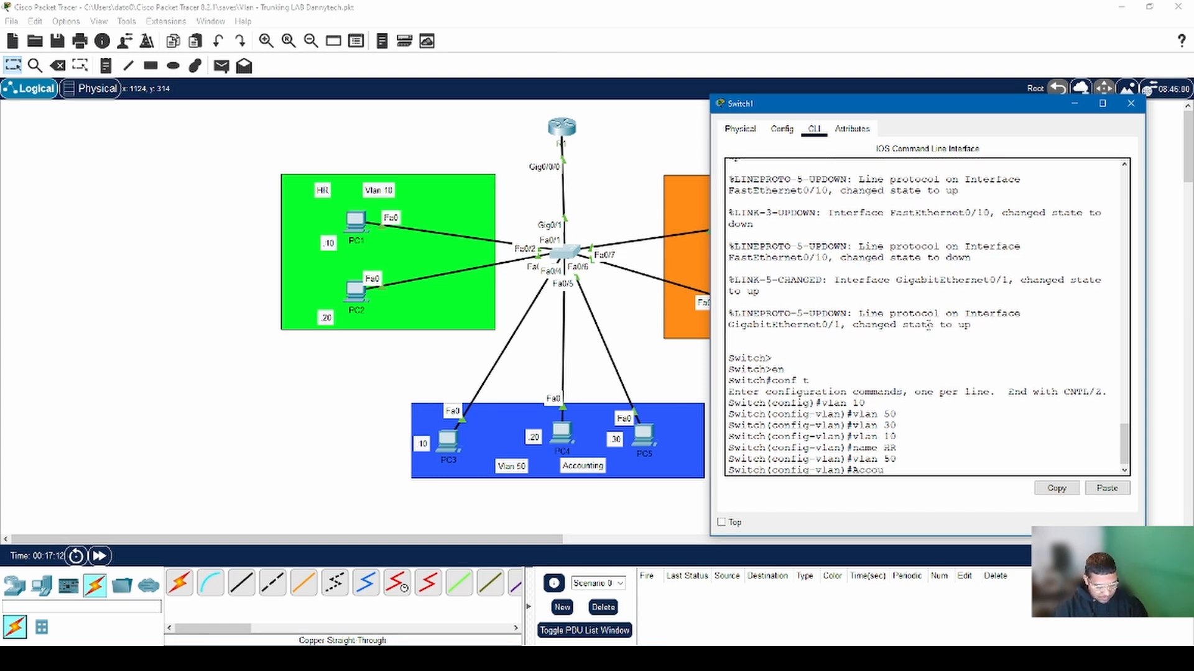
pyautogui.write('nti')
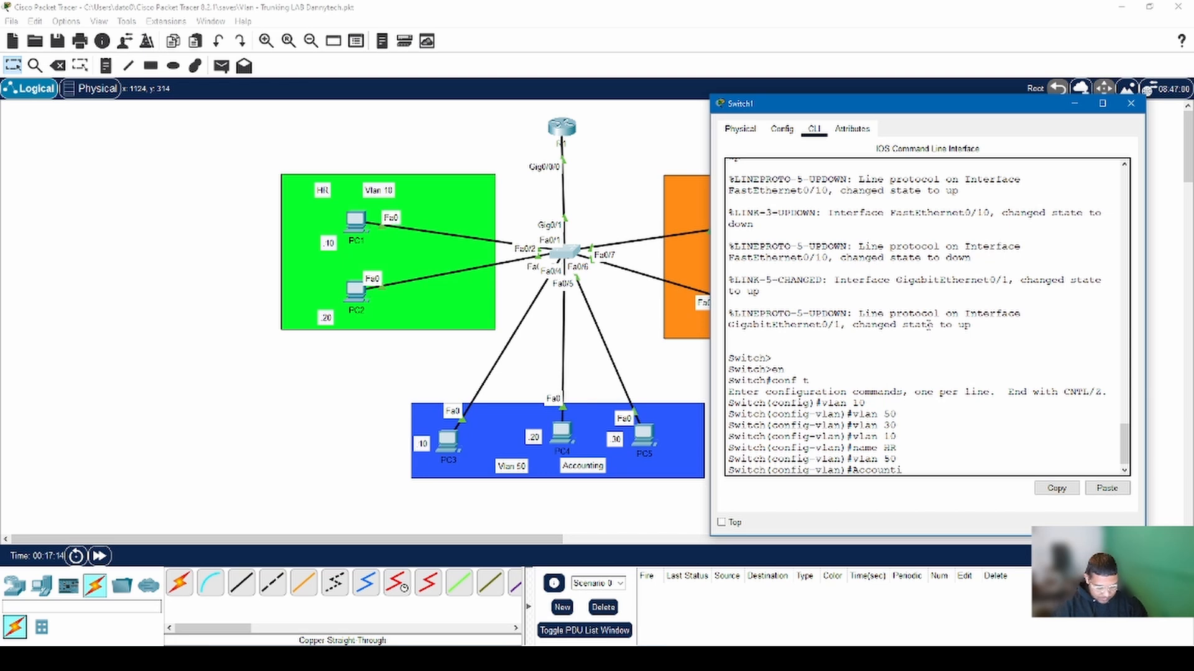
pyautogui.write('ng')
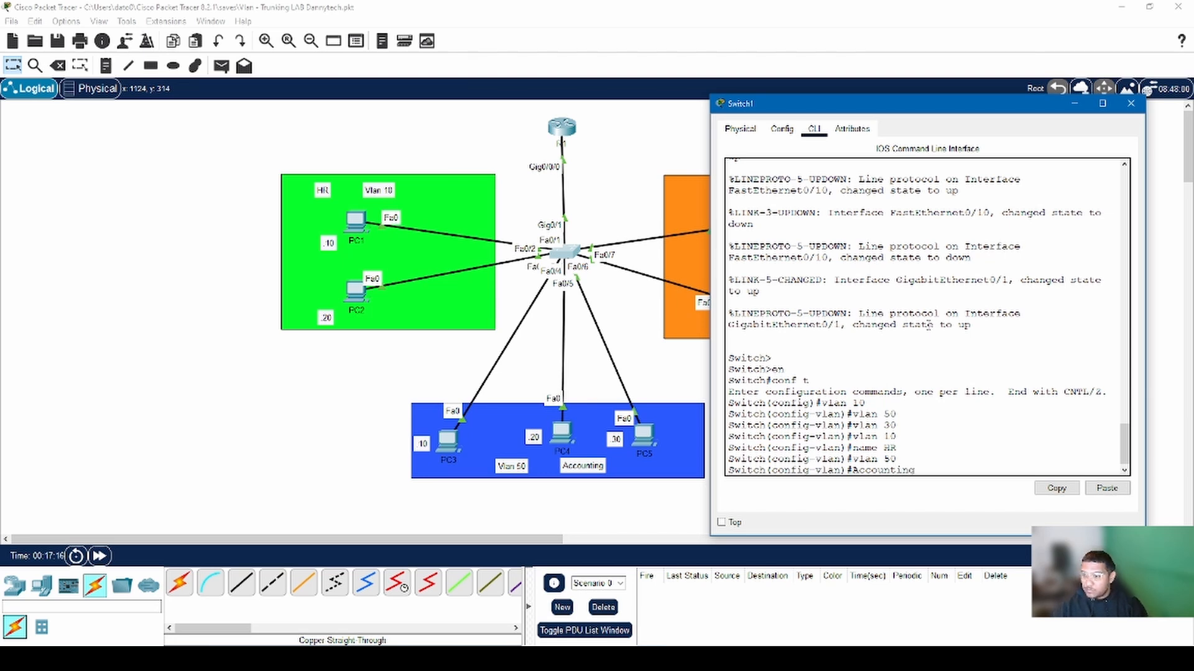
pyautogui.hotkey('ctrl', 'a')
pyautogui.write('name')
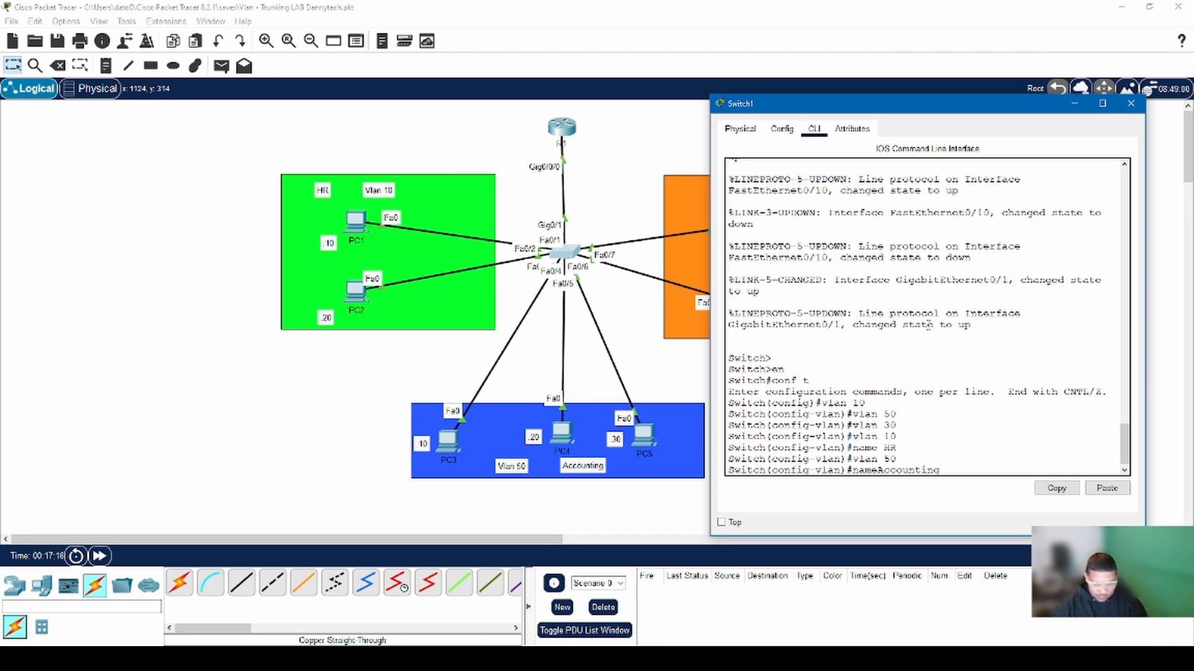
pyautogui.press('Return')
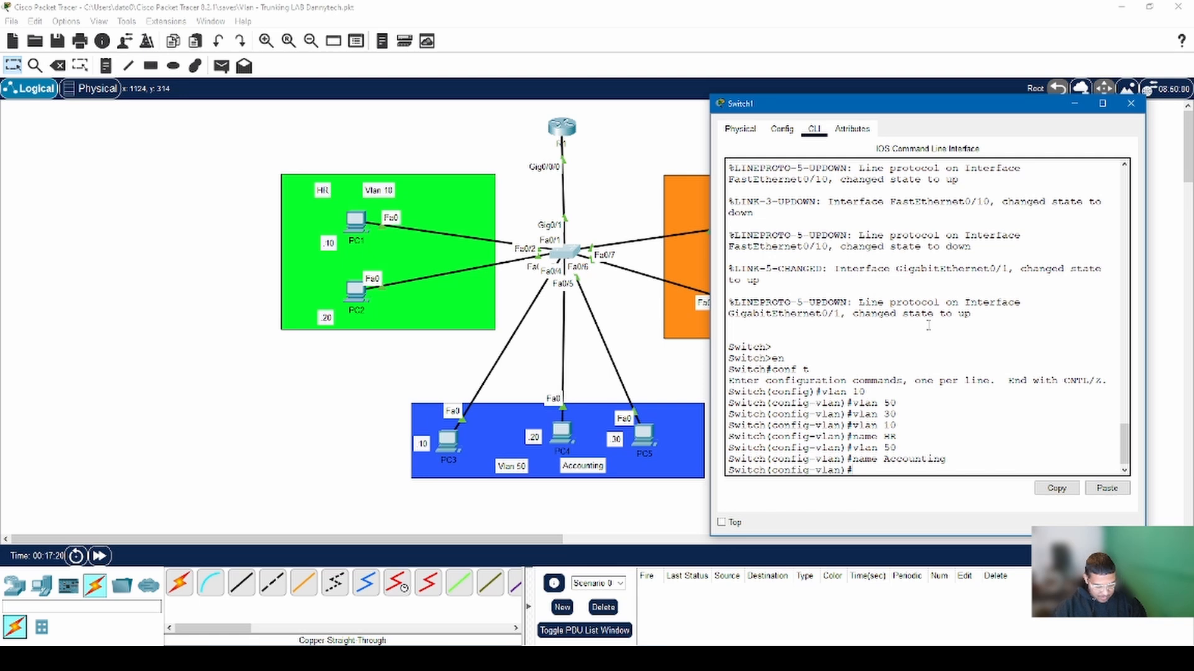
# Step: Name VLAN 30 IT on Switch1
pyautogui.write('vlan 30')
pyautogui.press('Return')
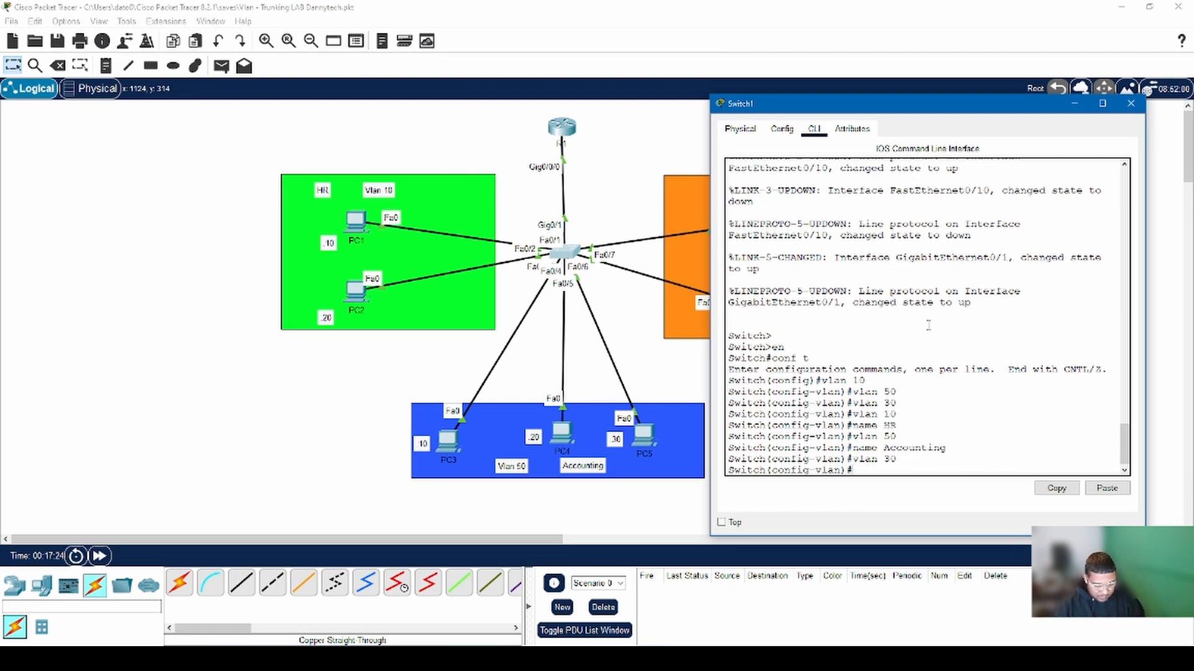
pyautogui.write('IT')
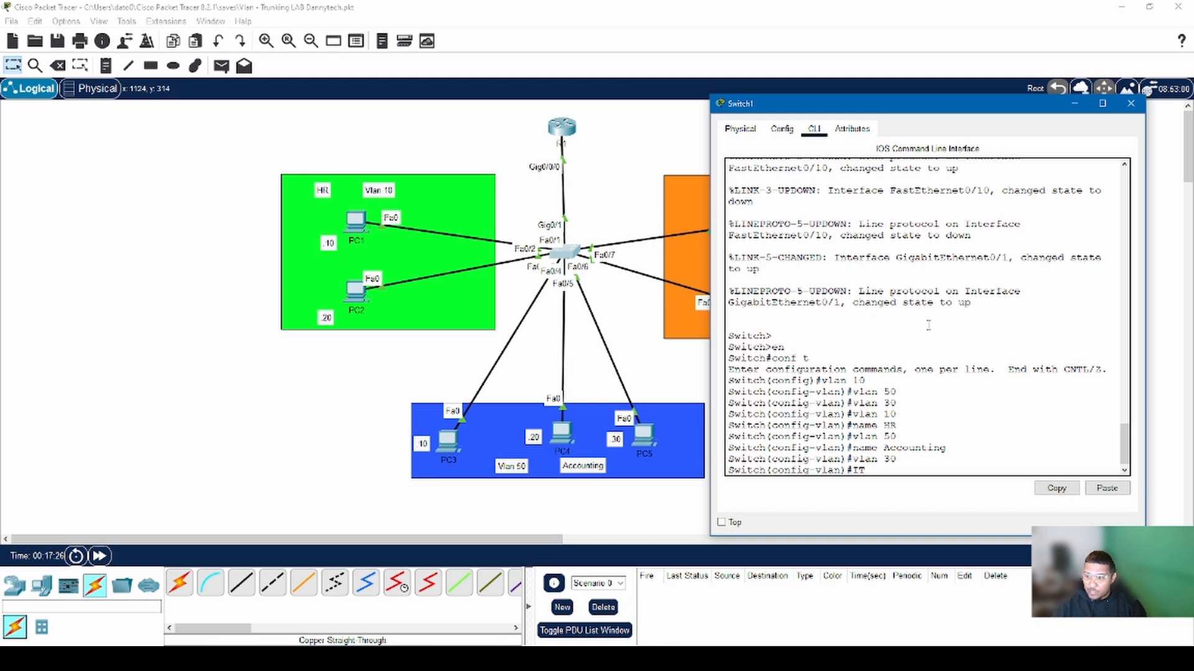
pyautogui.press('Left')
pyautogui.press('Left')
pyautogui.write('Name')
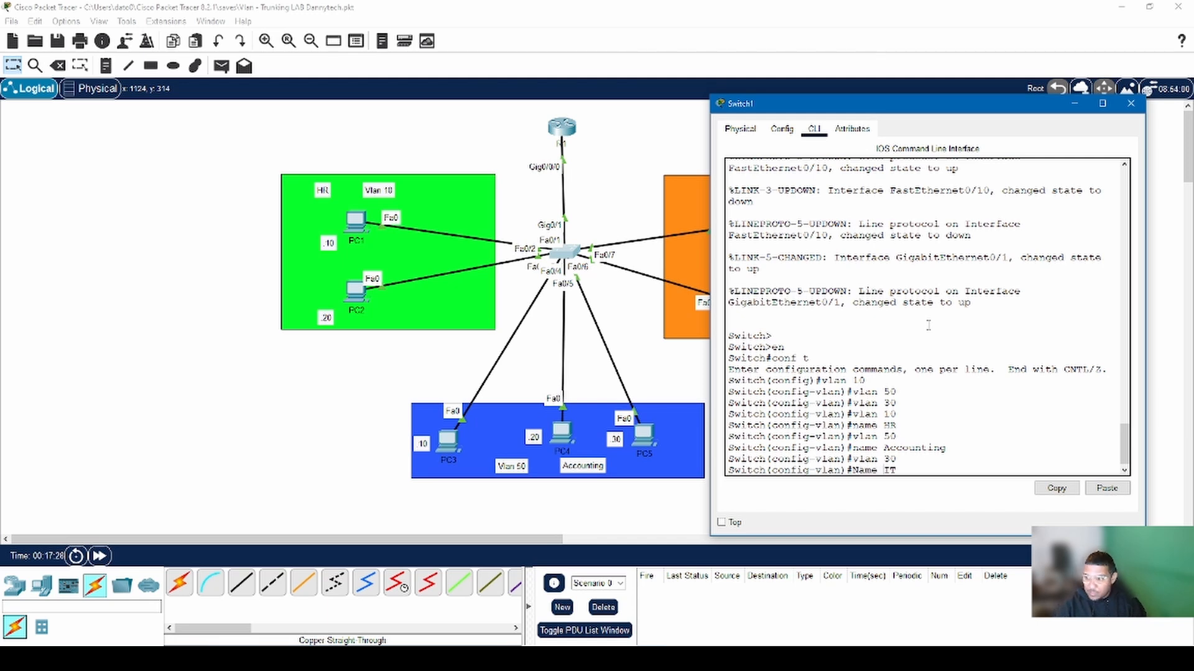
pyautogui.press('Return')
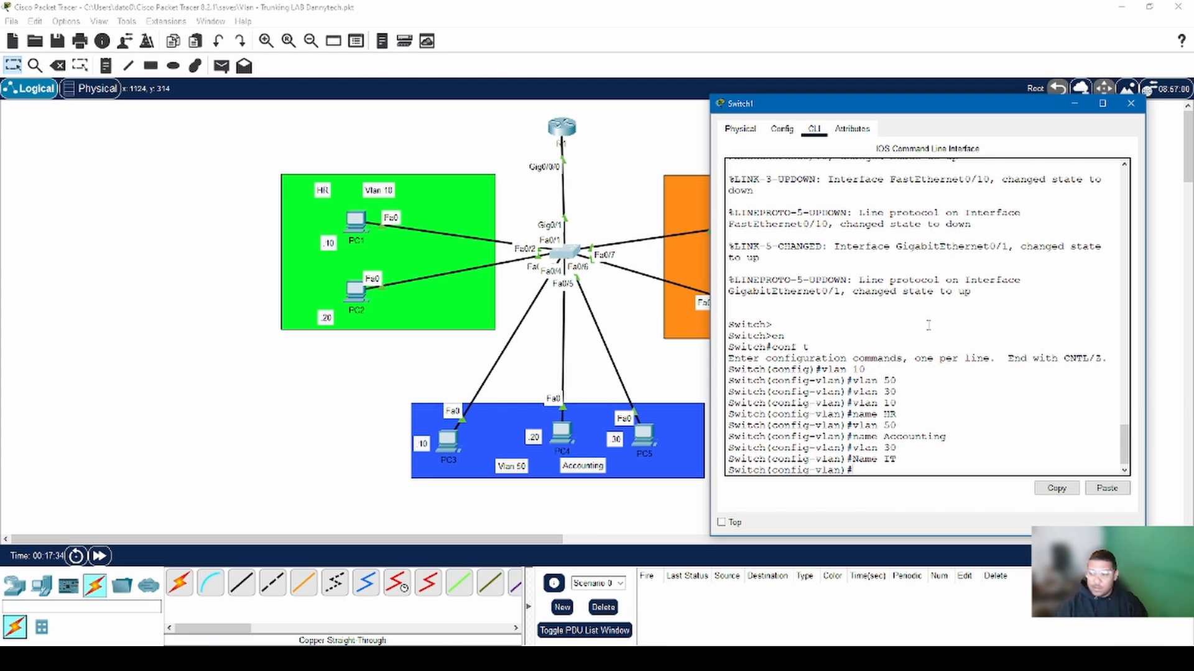
# Step: Try to list Switch1's VLANs with do show vlan brif and do show vlan int brif
pyautogui.write('do')
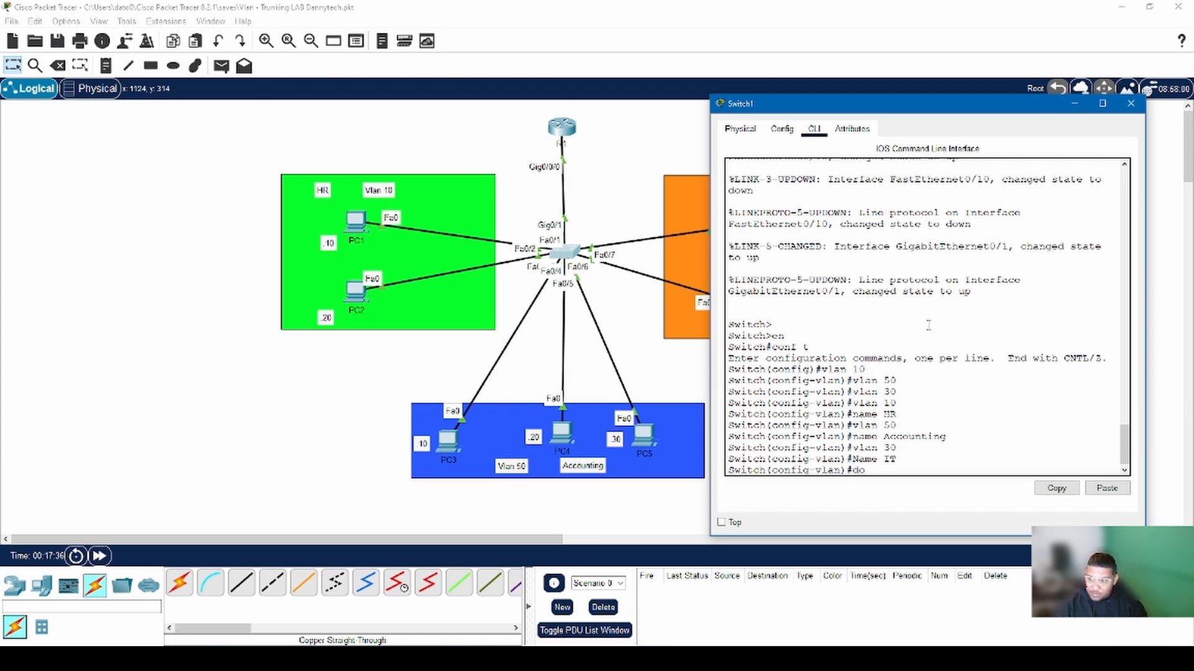
pyautogui.write(' show')
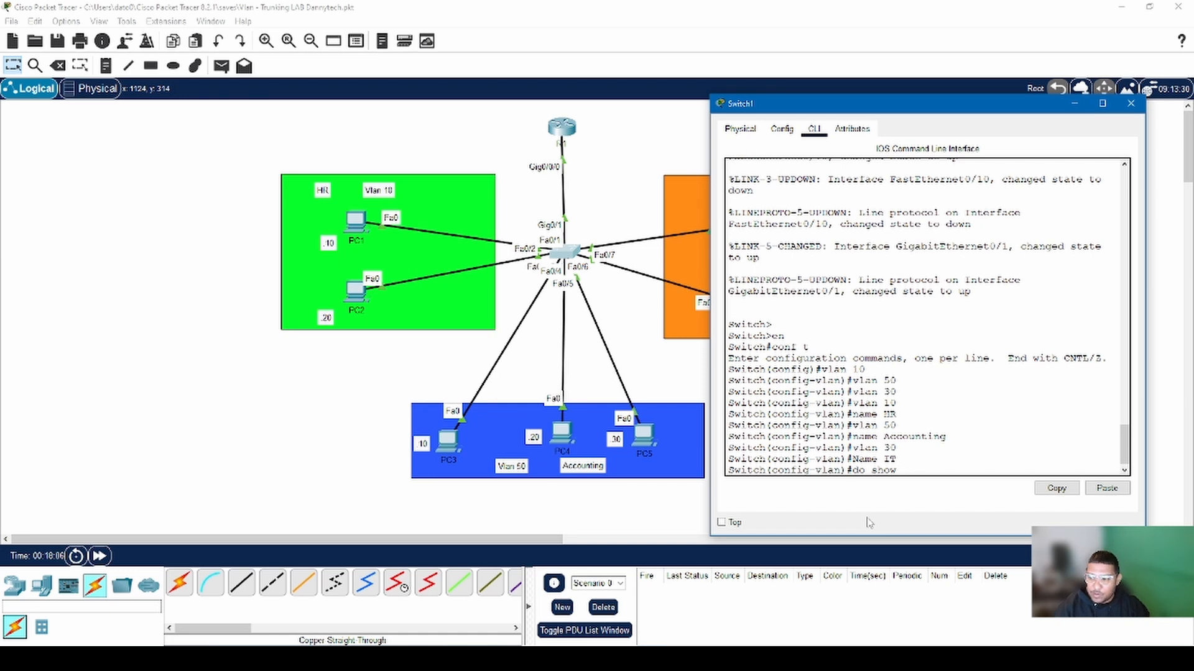
pyautogui.write('vl')
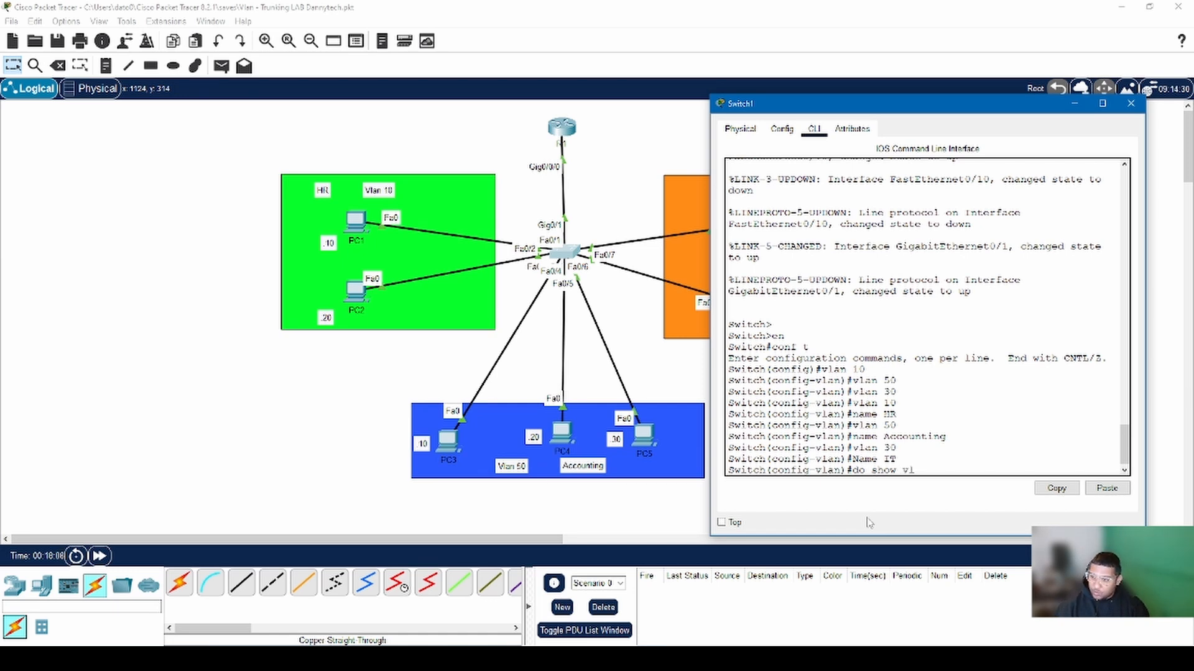
pyautogui.write('an brif')
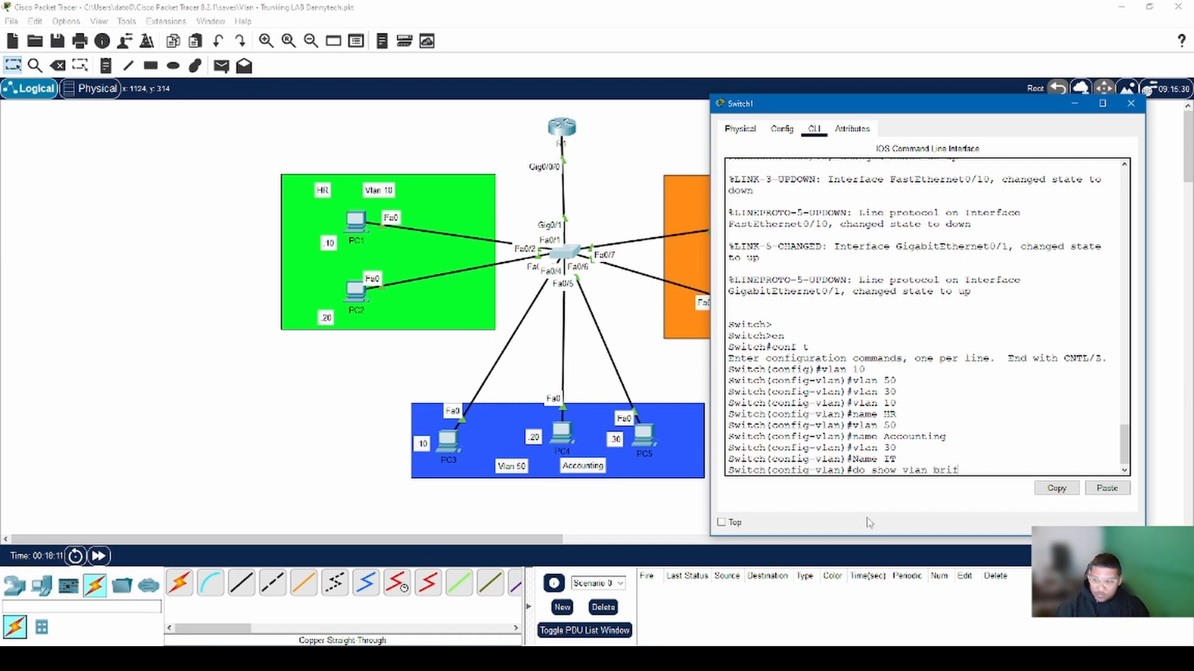
pyautogui.press('Return')
pyautogui.press('Up')
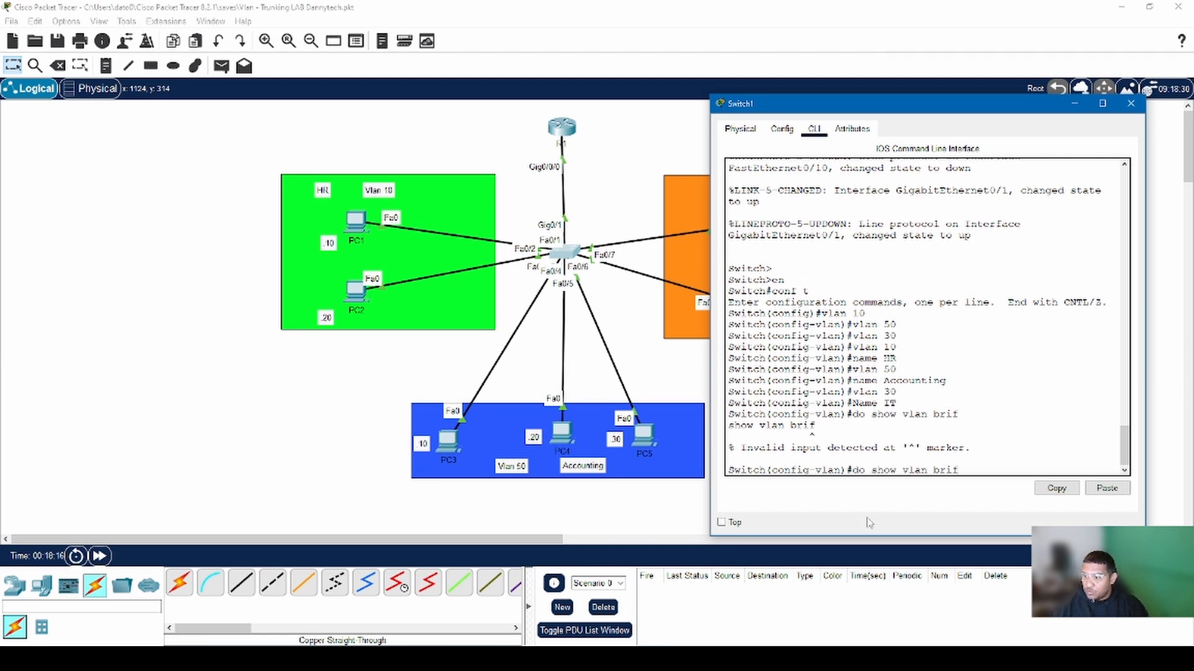
pyautogui.press('Left')
pyautogui.press('Left')
pyautogui.press('Left')
pyautogui.press('Left')
pyautogui.write('int')
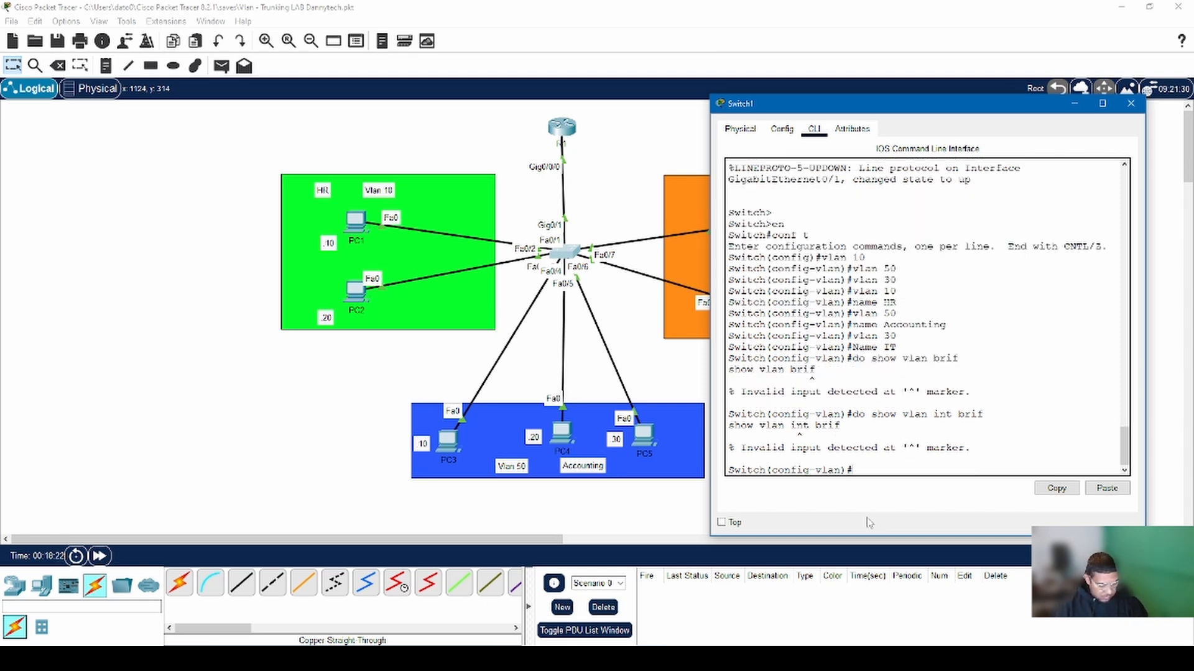
# Step: Display Switch1's full VLAN table with do sh vlan and page through to its end
pyautogui.write('do ')
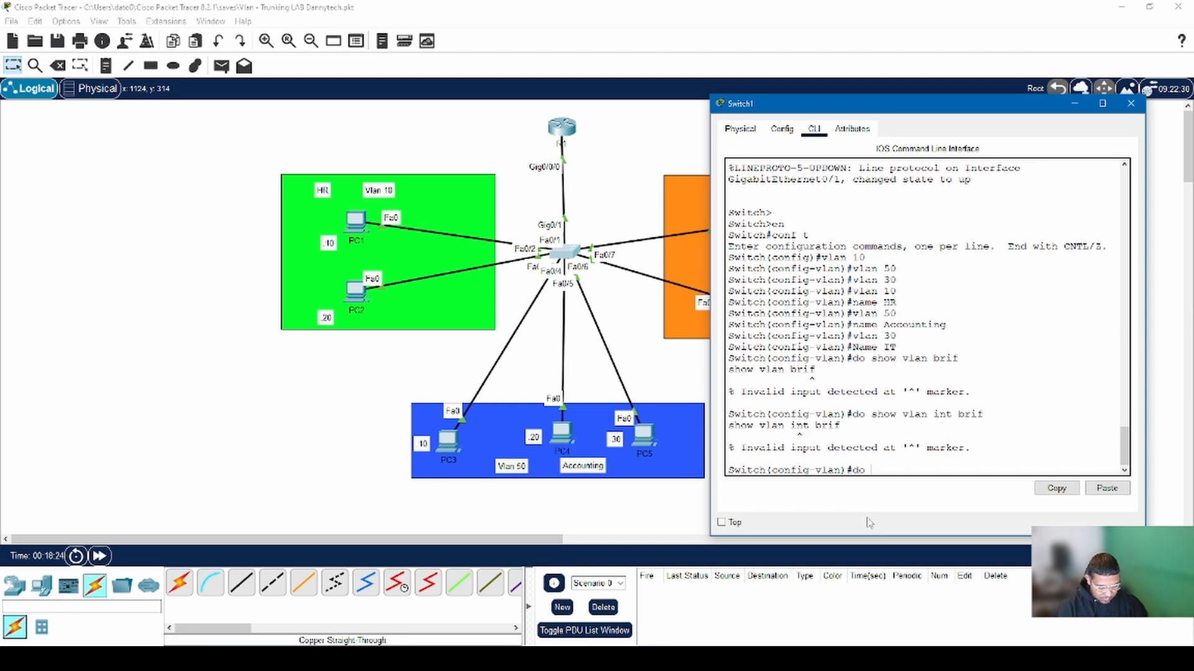
pyautogui.write('shvlan')
pyautogui.press('Return')
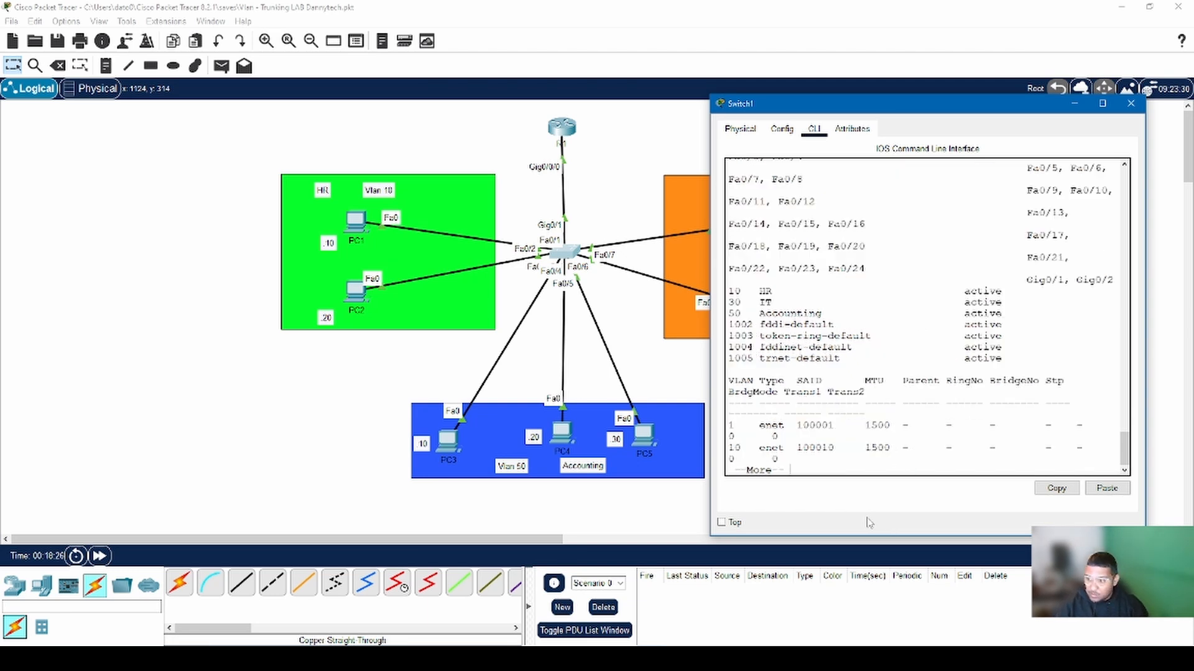
pyautogui.press('space')
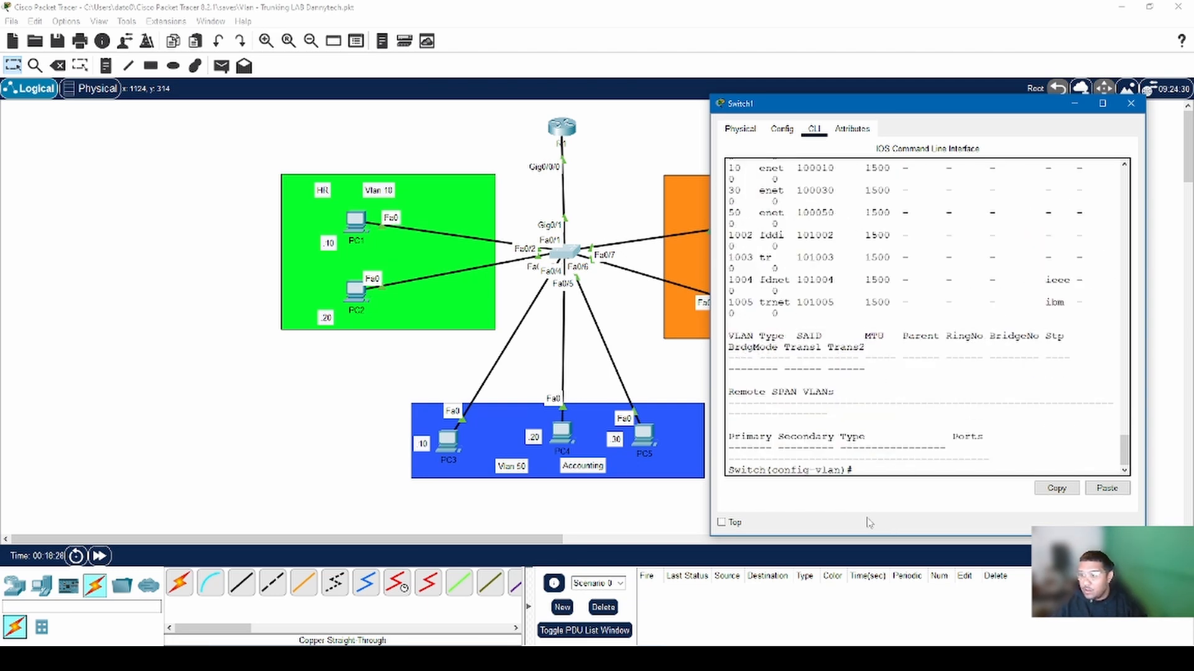
# Step: Display the VLAN summary with do sh vlan bri and examine the VLAN and Ports columns and the HR, IT and Accounting entries
pyautogui.press('Up')
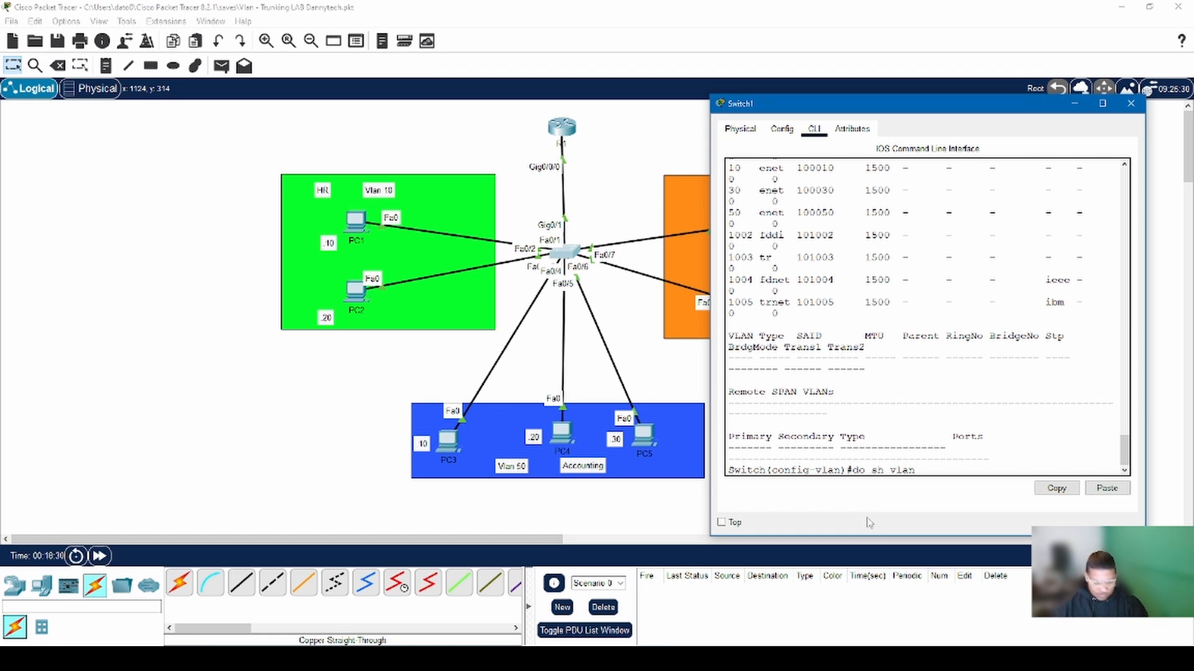
pyautogui.write('bri')
pyautogui.press('Return')
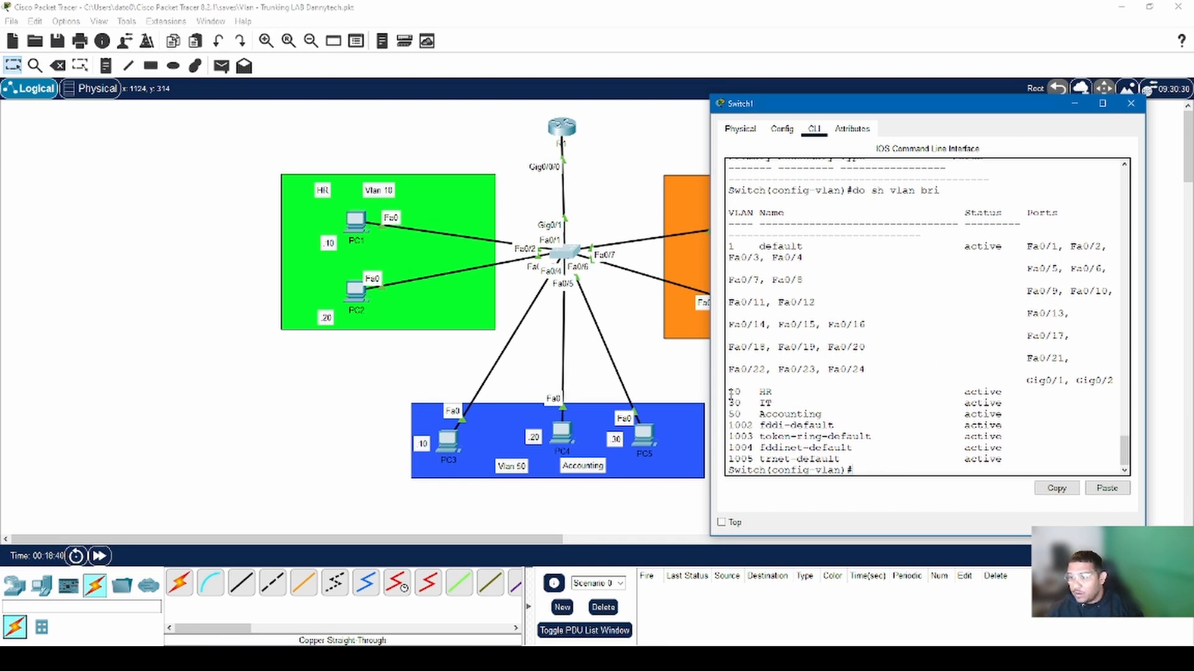
pyautogui.doubleClick(733, 212)
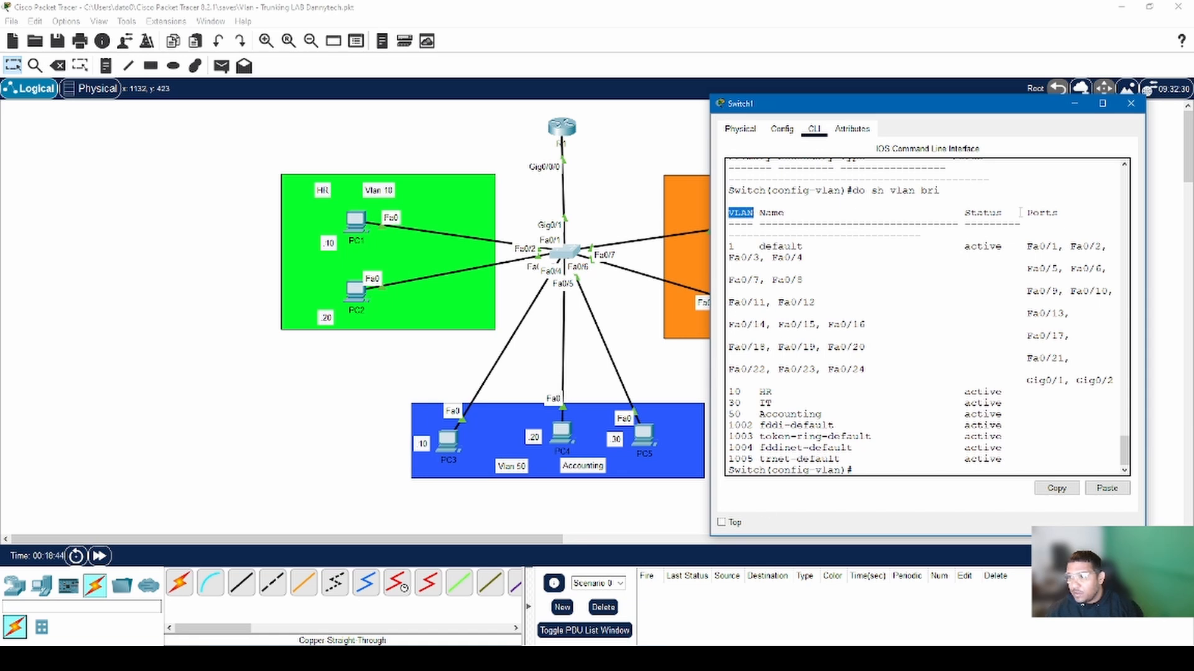
pyautogui.moveTo(1020, 213); pyautogui.dragTo(1063, 212)
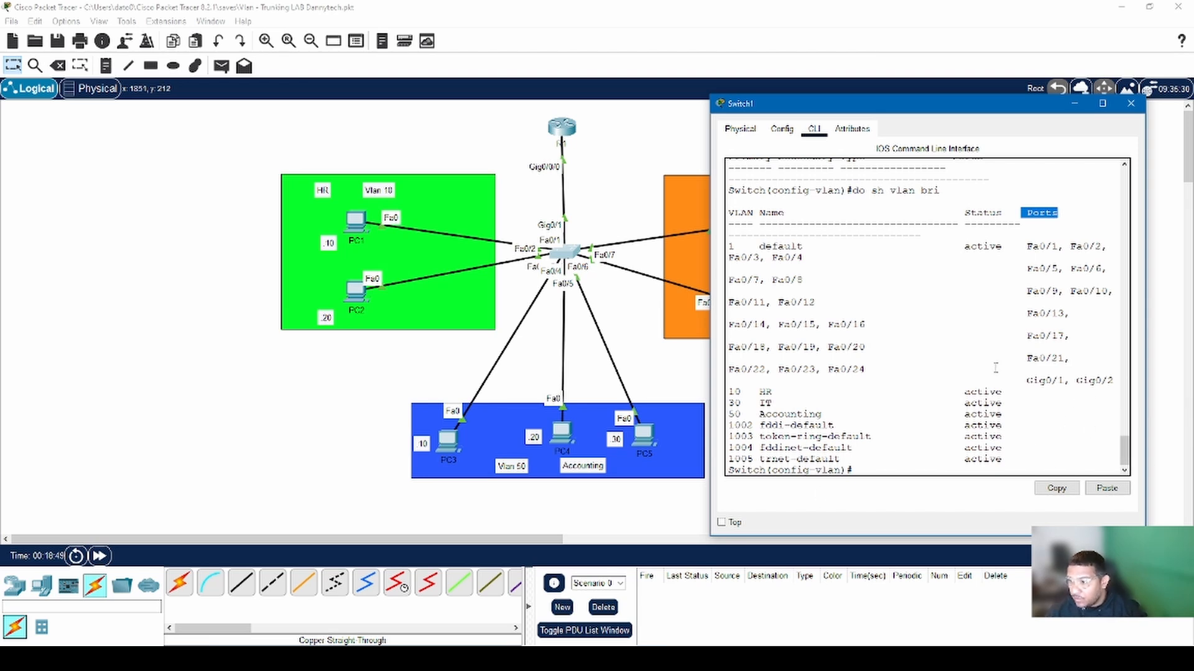
pyautogui.click(901, 391)
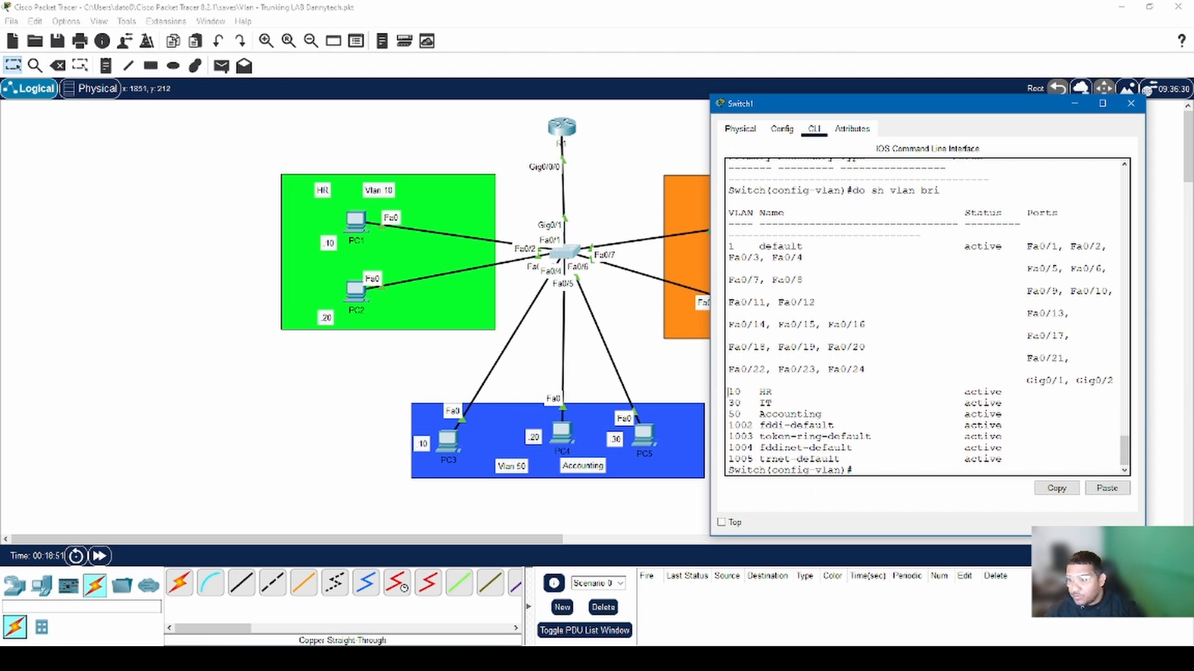
pyautogui.moveTo(729, 393); pyautogui.dragTo(834, 415)
pyautogui.click(749, 415)
pyautogui.click(1073, 401)
pyautogui.scroll(-1, 886, 435)
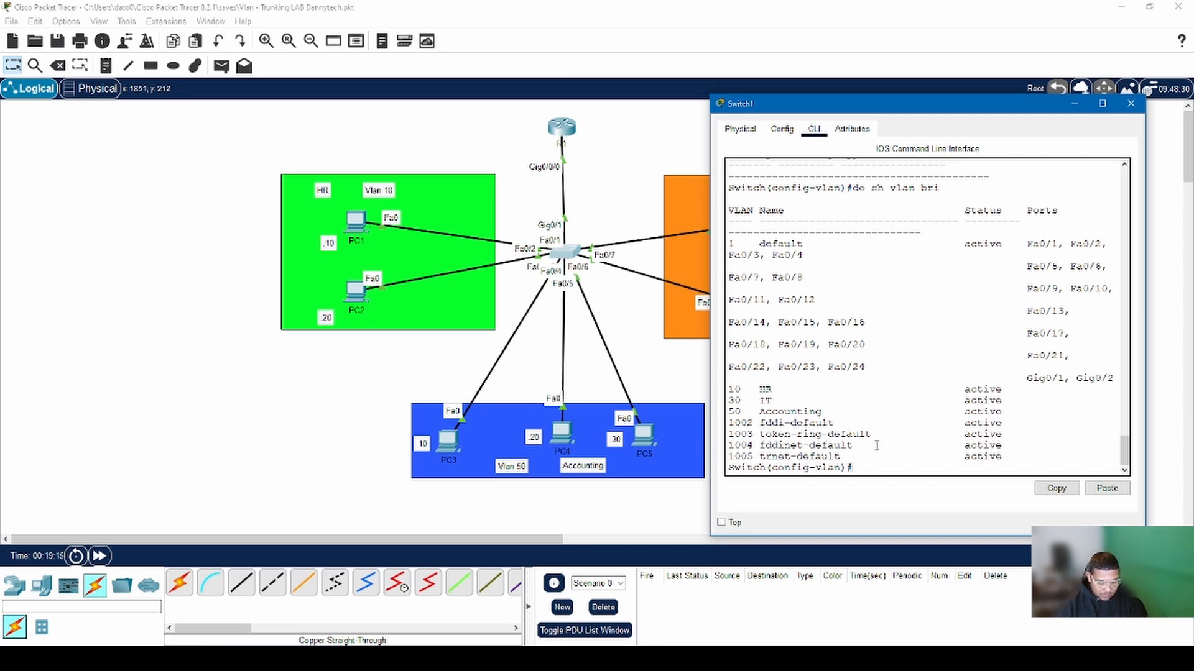
# Step: Try to select the port range with interface range f0/1 - 0/2 from Switch1's VLAN configuration mode
pyautogui.write('interfac')
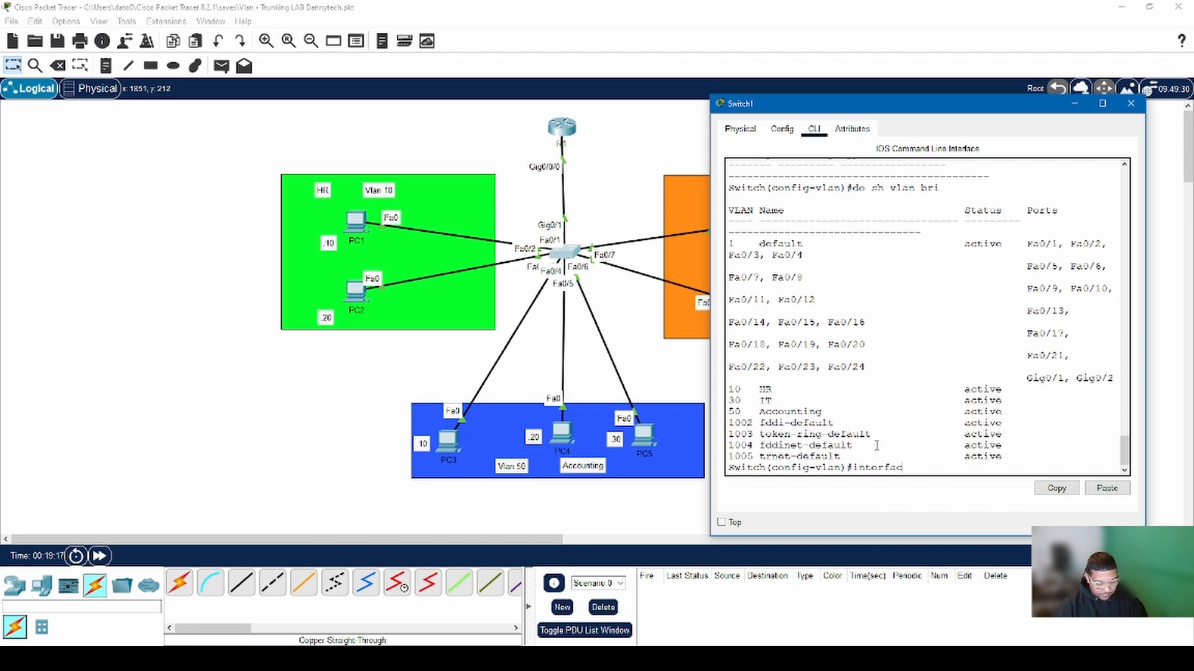
pyautogui.write('e ran')
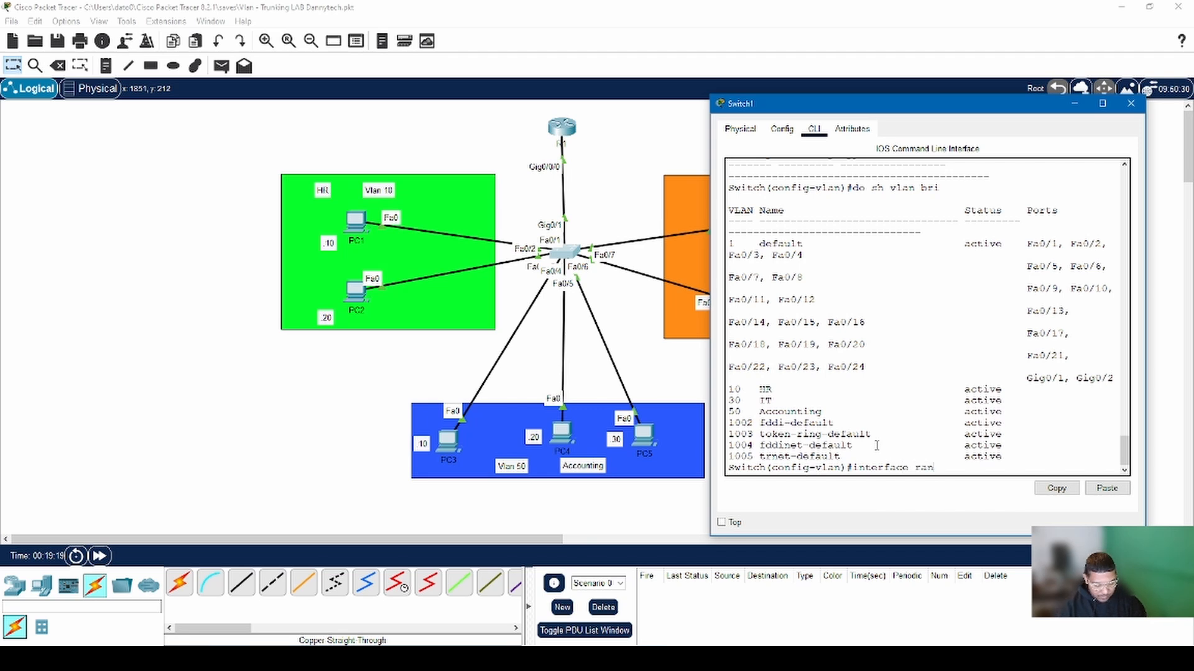
pyautogui.write('ge')
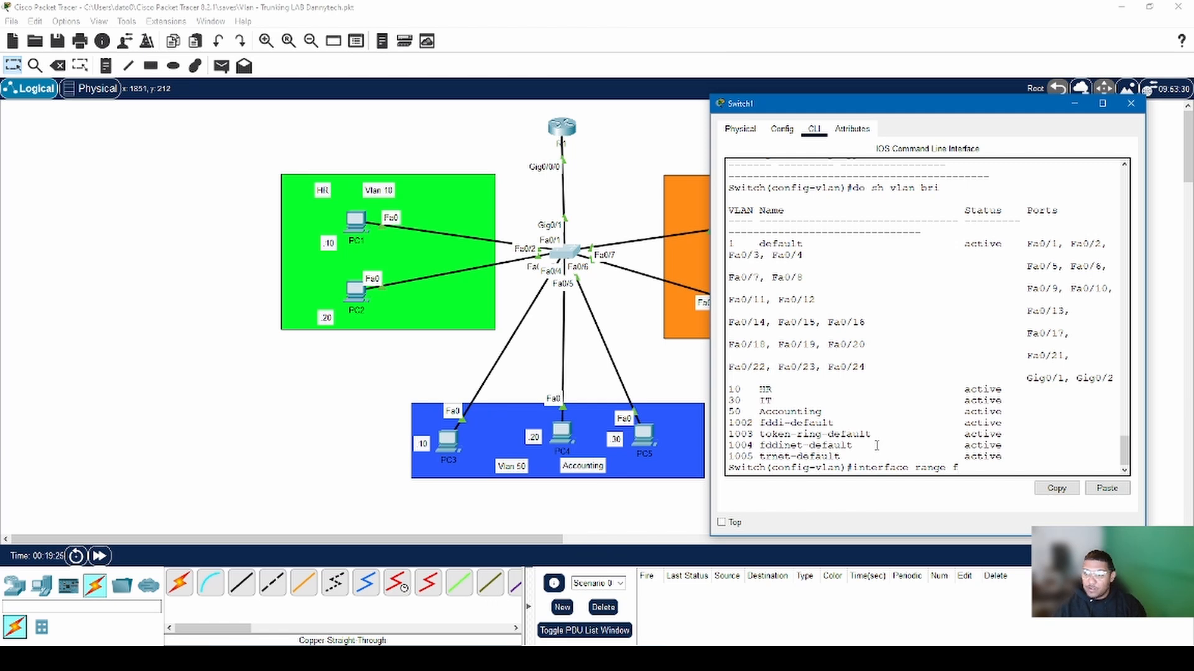
pyautogui.write('f0/1')
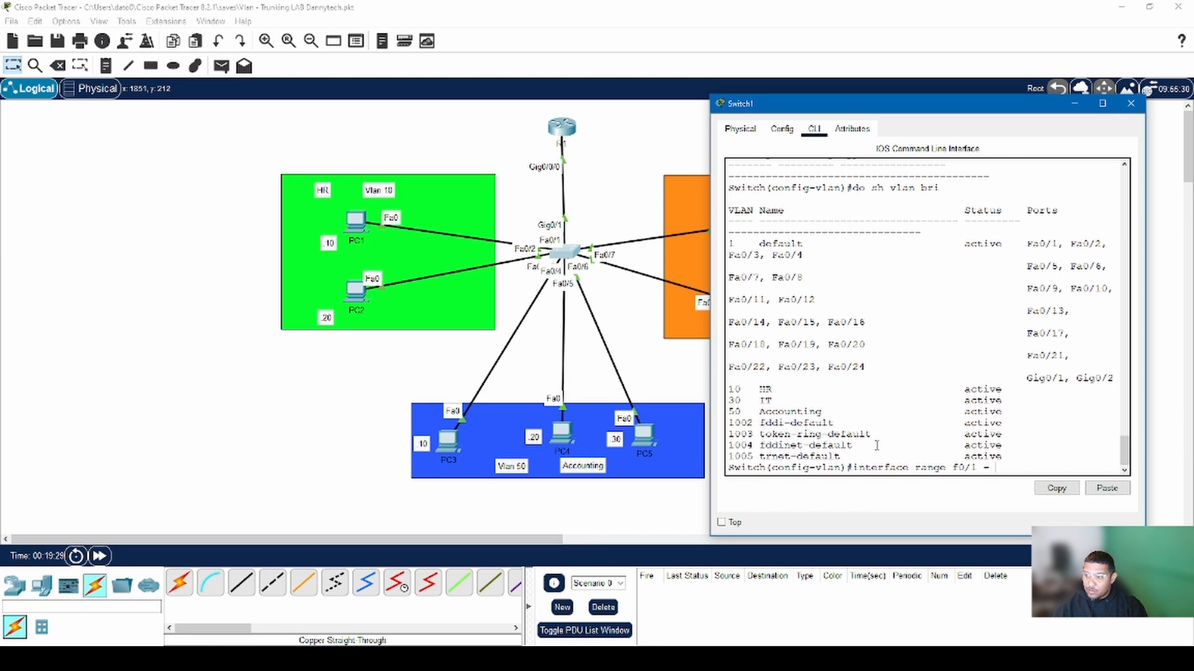
pyautogui.write(' - ')
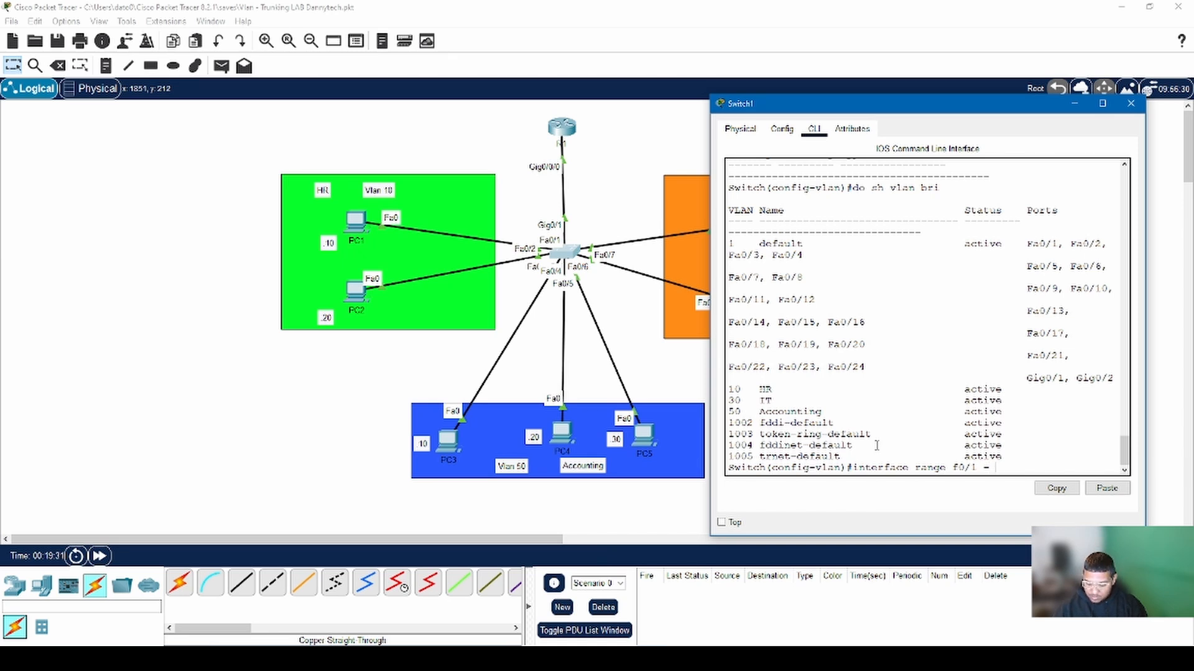
pyautogui.write('0/2')
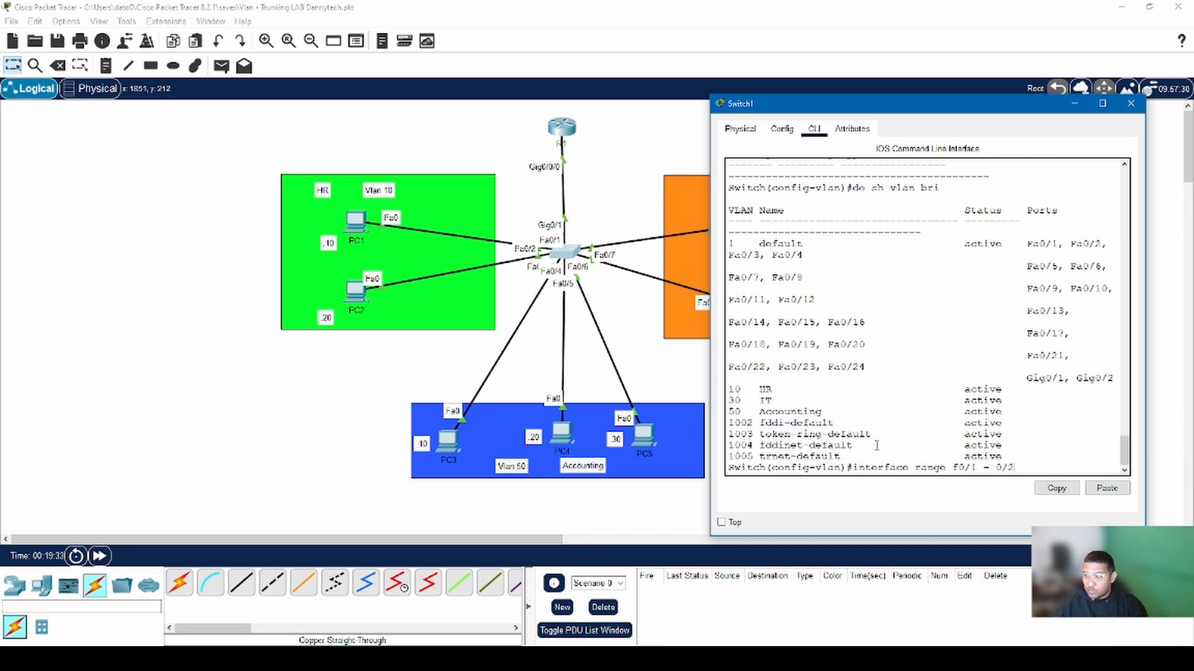
pyautogui.press('Return')
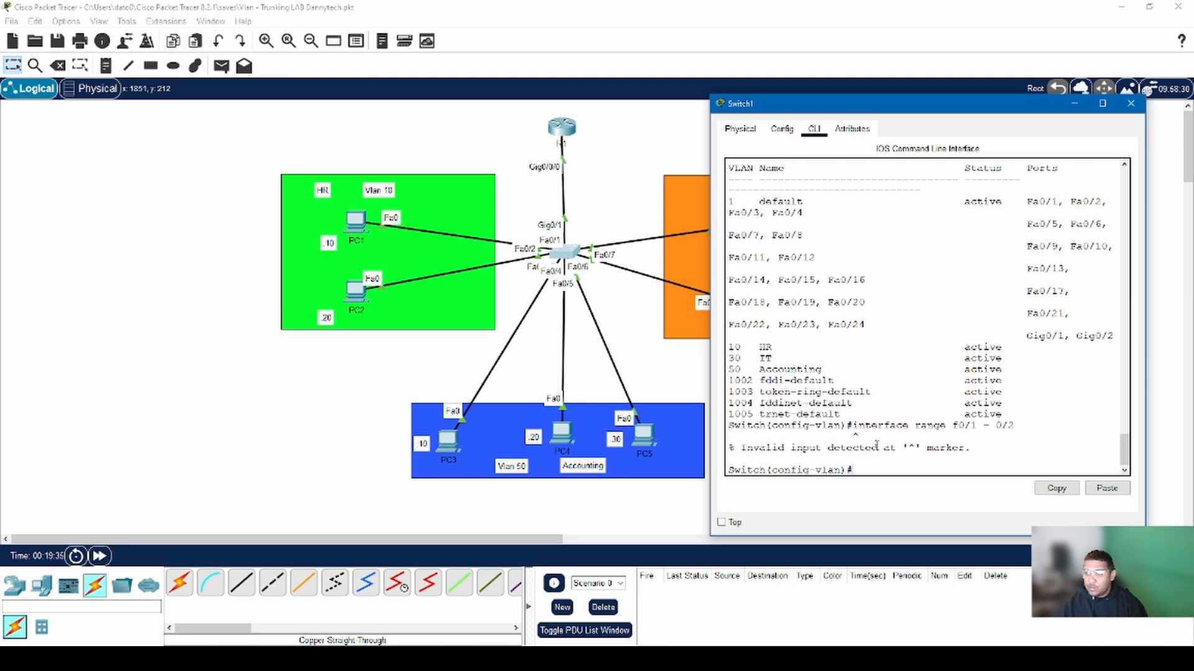
# Step: Exit to global configuration mode and try to select the ports with interface range f0/1 - 0/2 and f0/1 - f.0/2
pyautogui.write('exit')
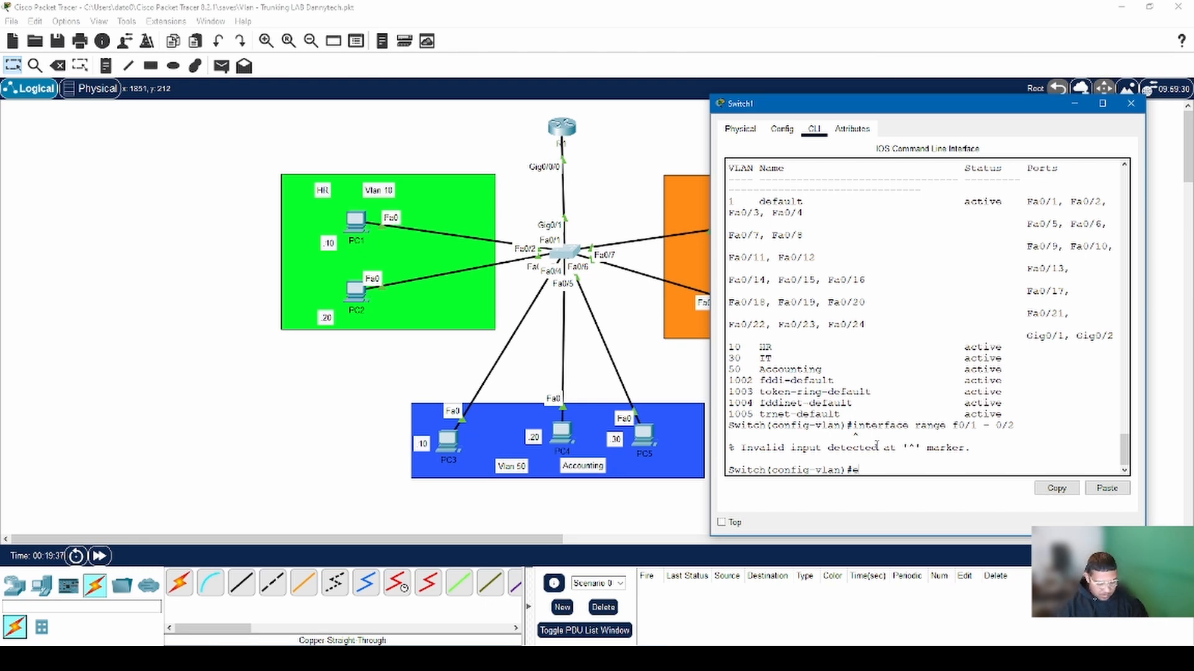
pyautogui.press('Return')
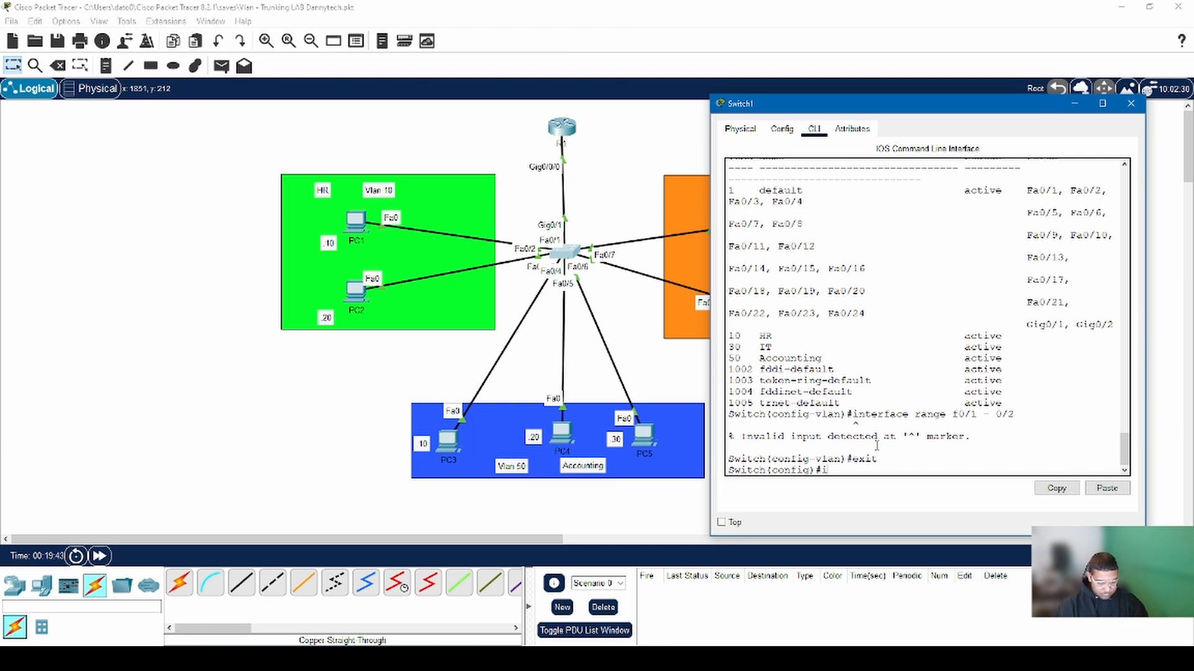
pyautogui.write('nterface')
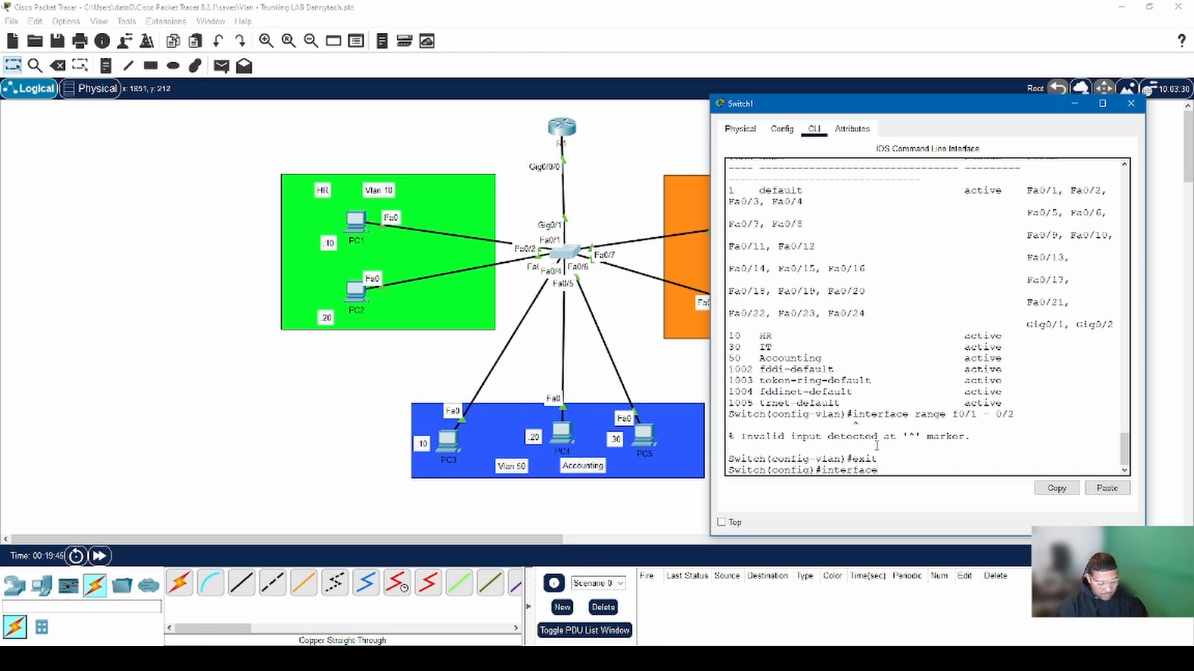
pyautogui.write(' rang')
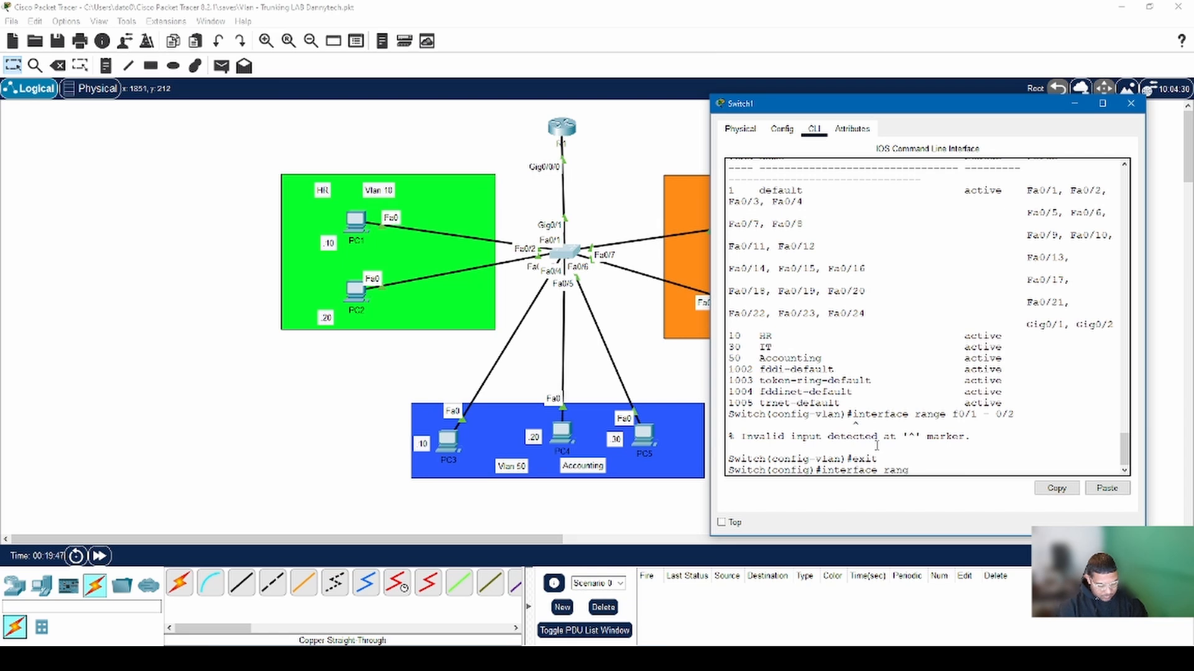
pyautogui.write('e')
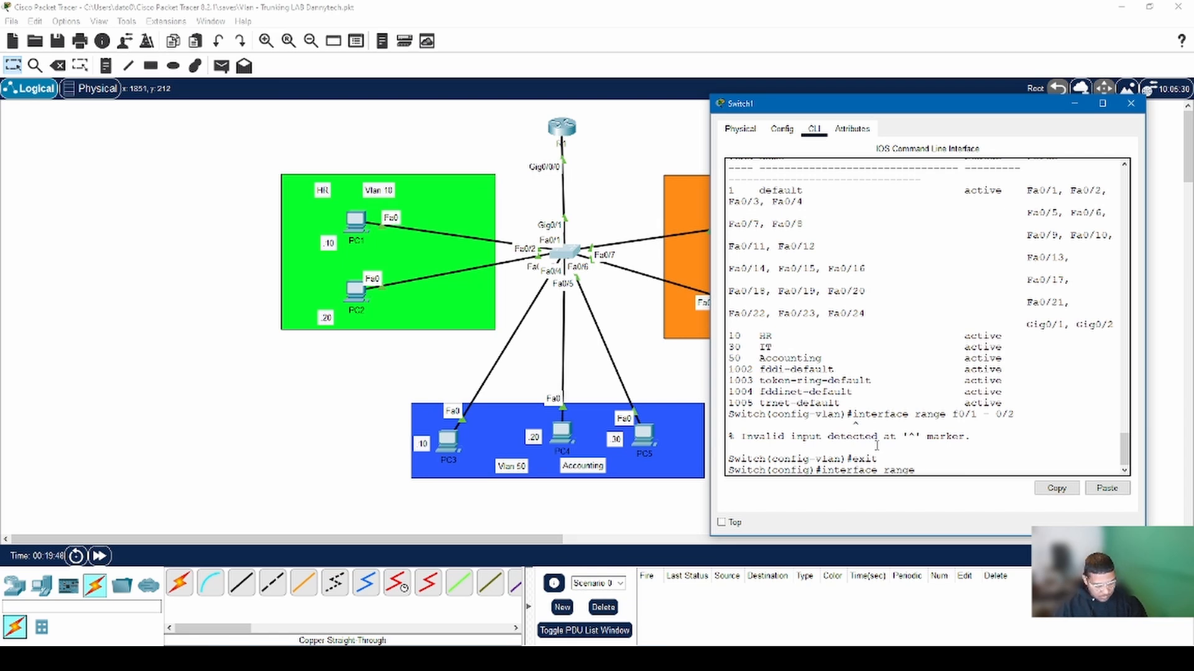
pyautogui.write(' f0')
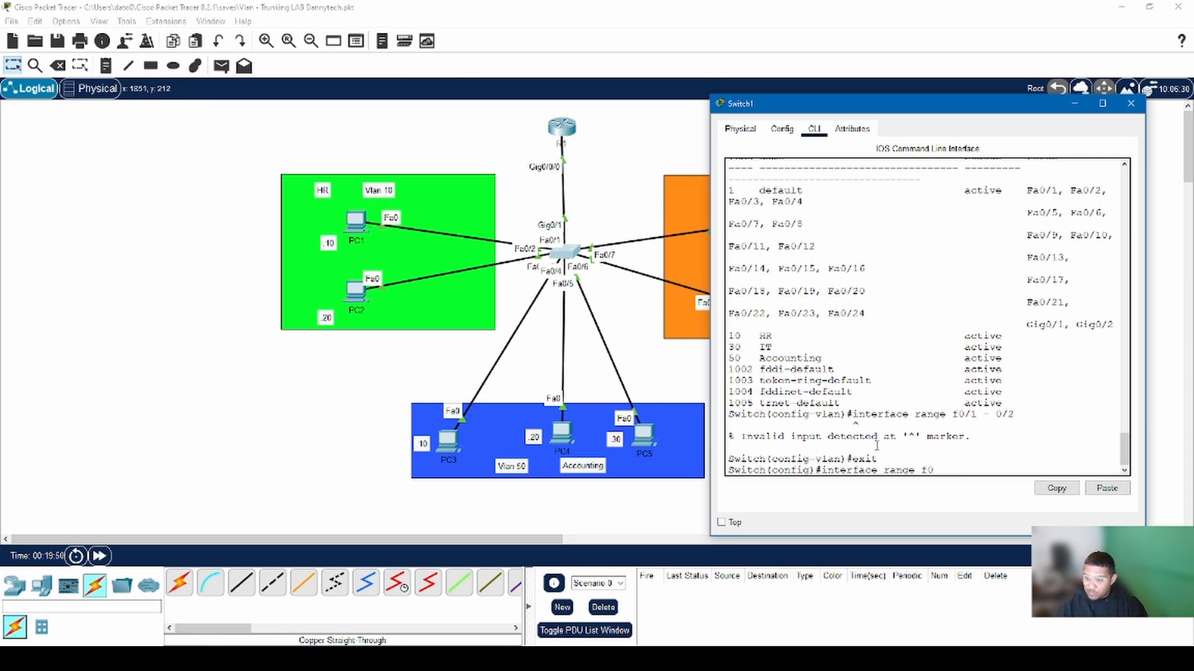
pyautogui.write('/1 - ')
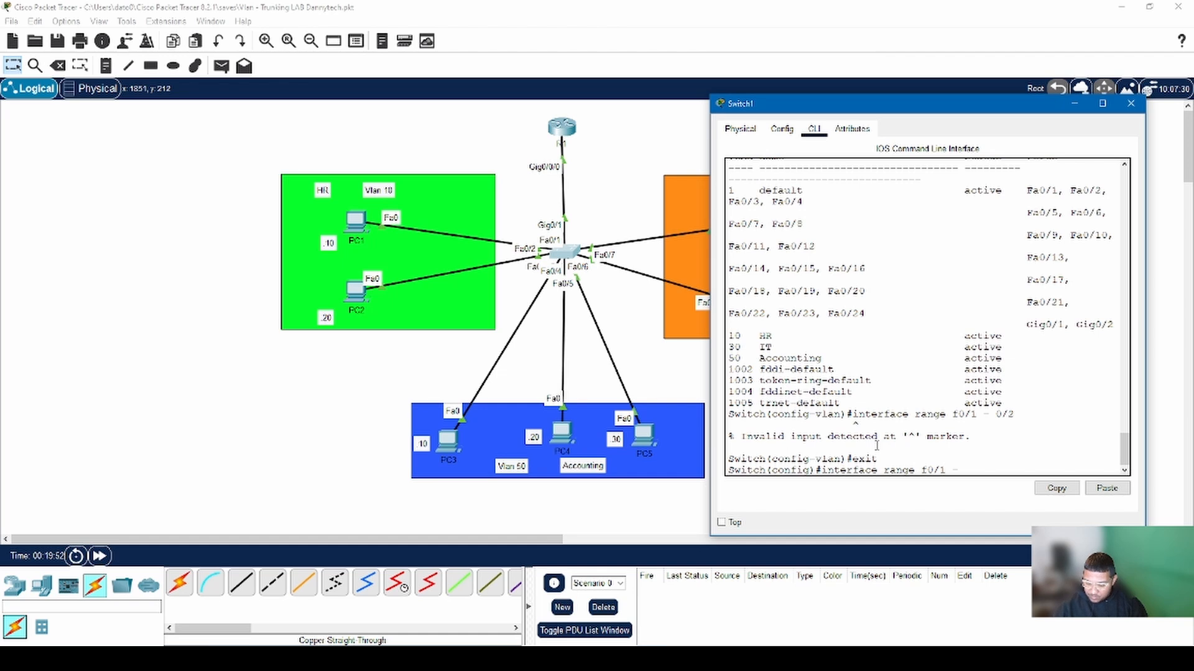
pyautogui.write('0/2')
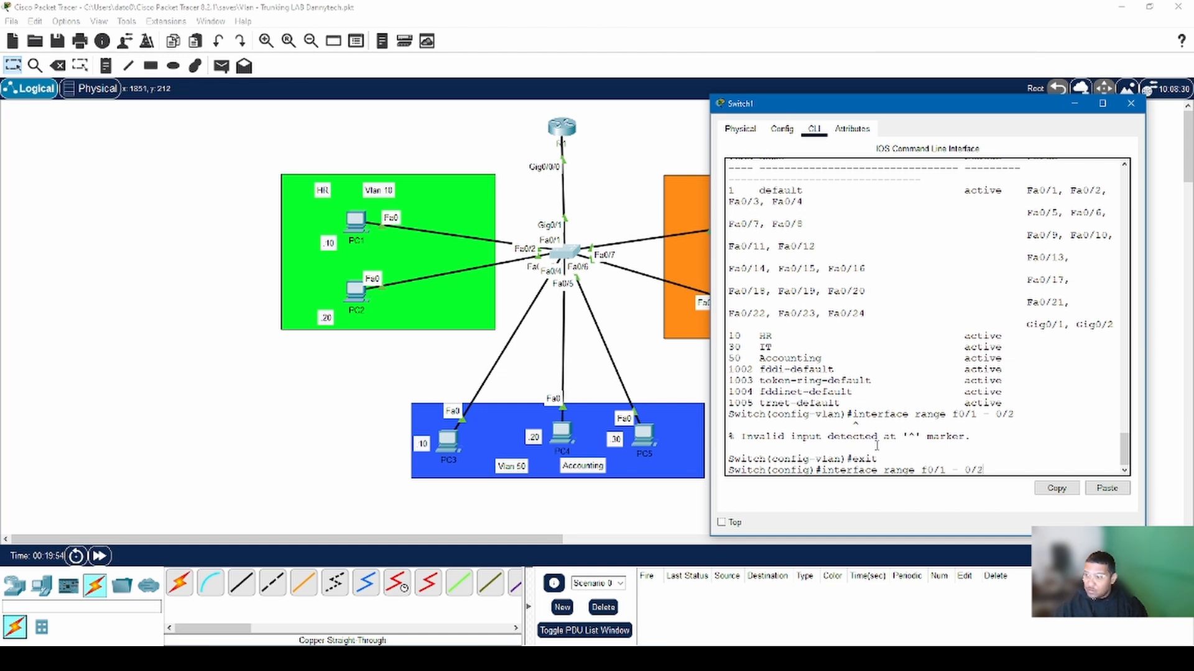
pyautogui.press('Return')
pyautogui.press('Up')
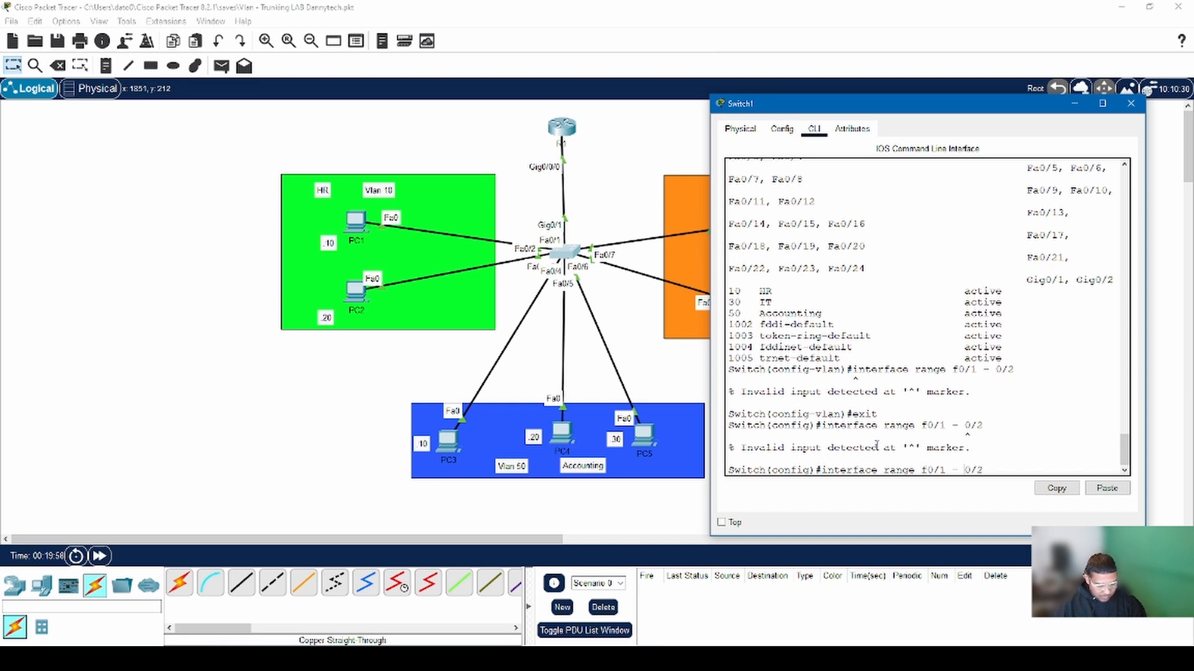
pyautogui.write('f.')
pyautogui.press('Return')
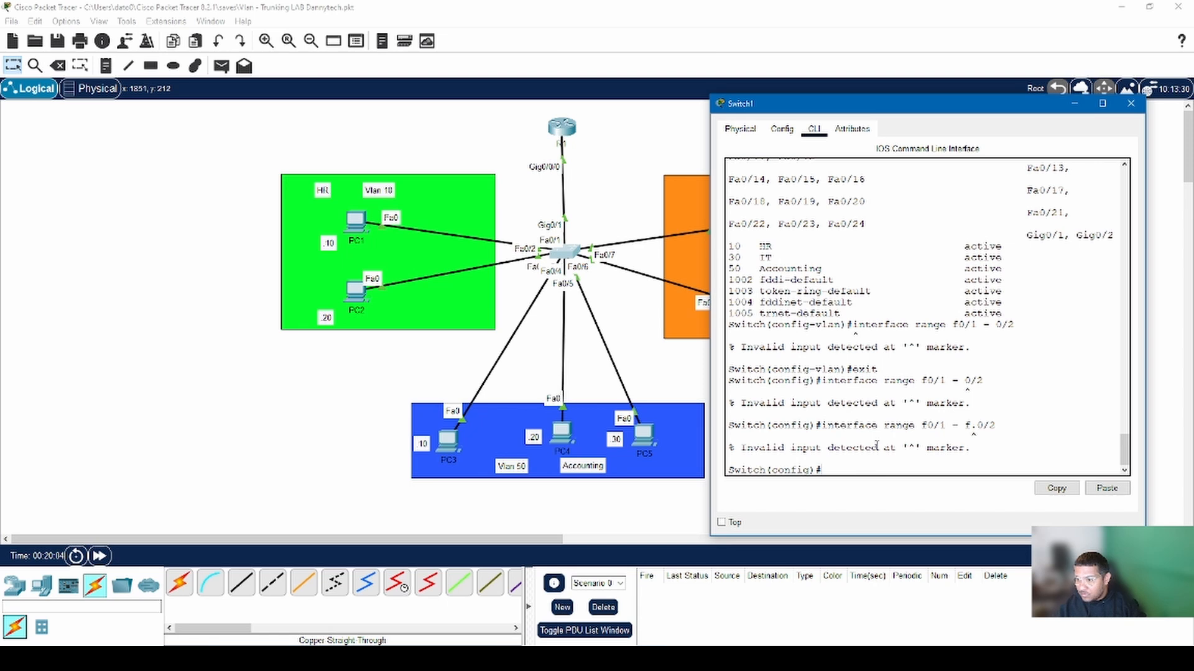
# Step: Correct the recalled command to interface range f0/1 - f0/2 and enter configuration for that port range
pyautogui.press('Up')
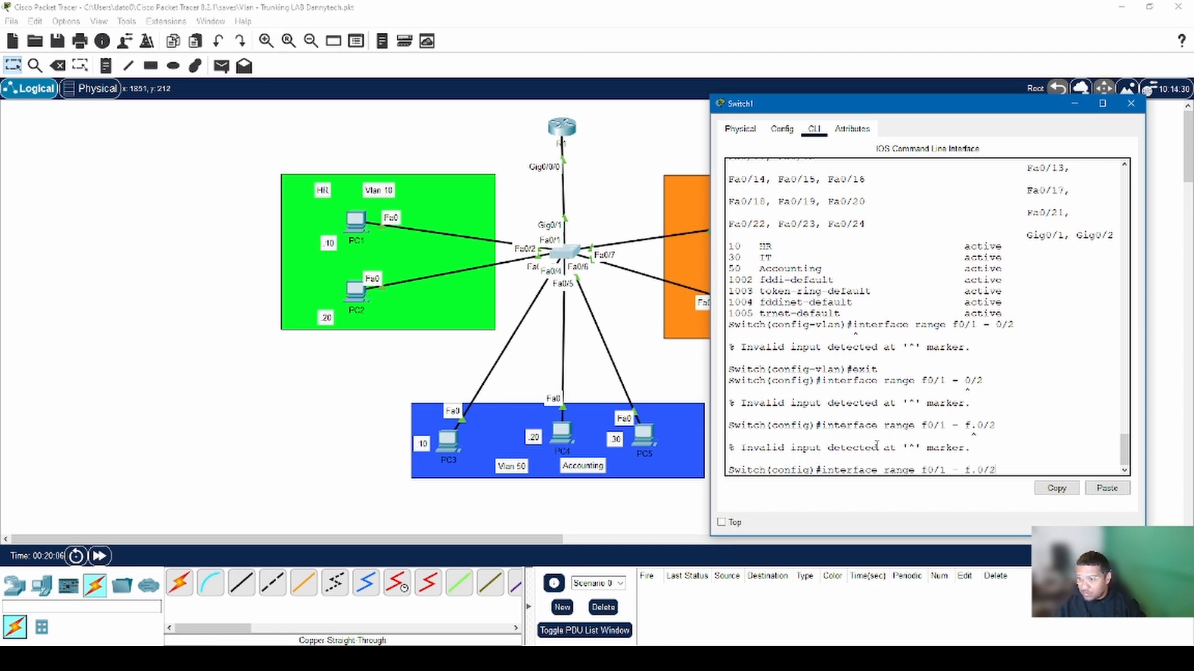
pyautogui.press('Left')
pyautogui.press('Left')
pyautogui.press('Left')
pyautogui.press('BackSpace')
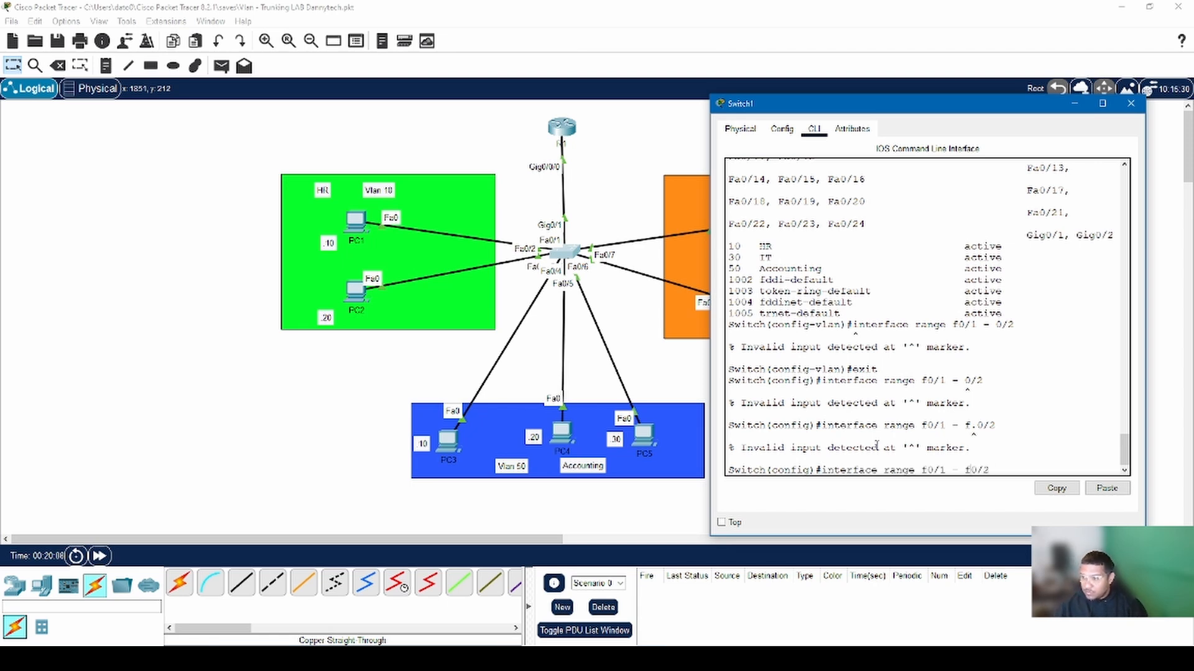
pyautogui.press('Return')
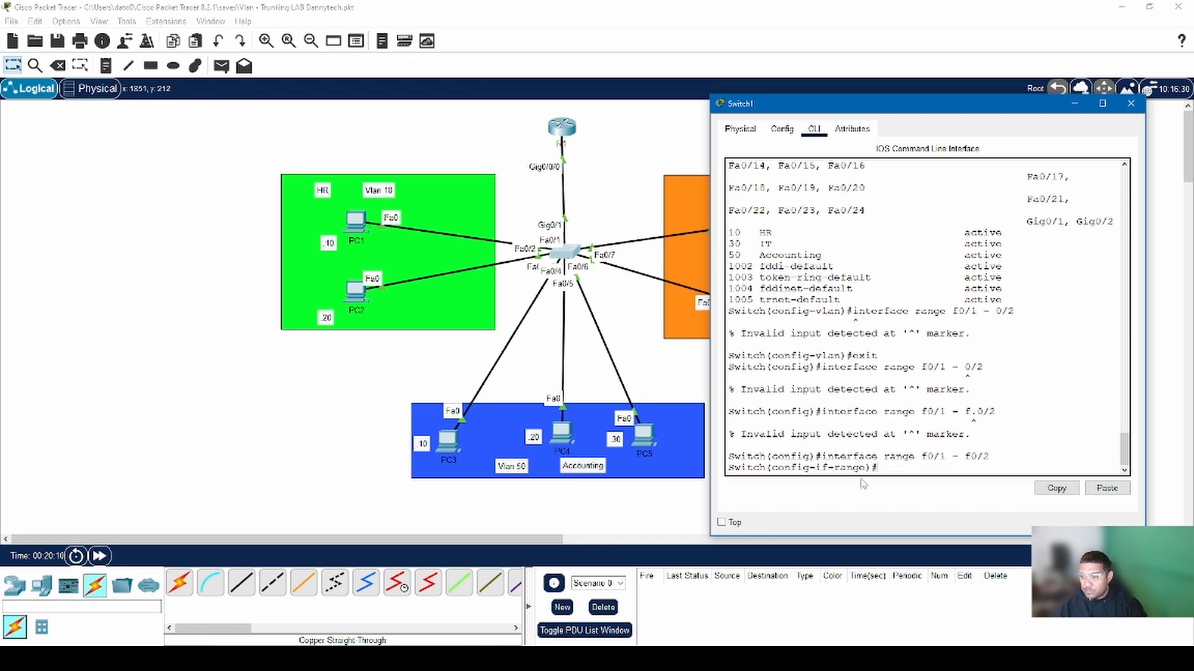
pyautogui.moveTo(879, 468); pyautogui.dragTo(744, 467)
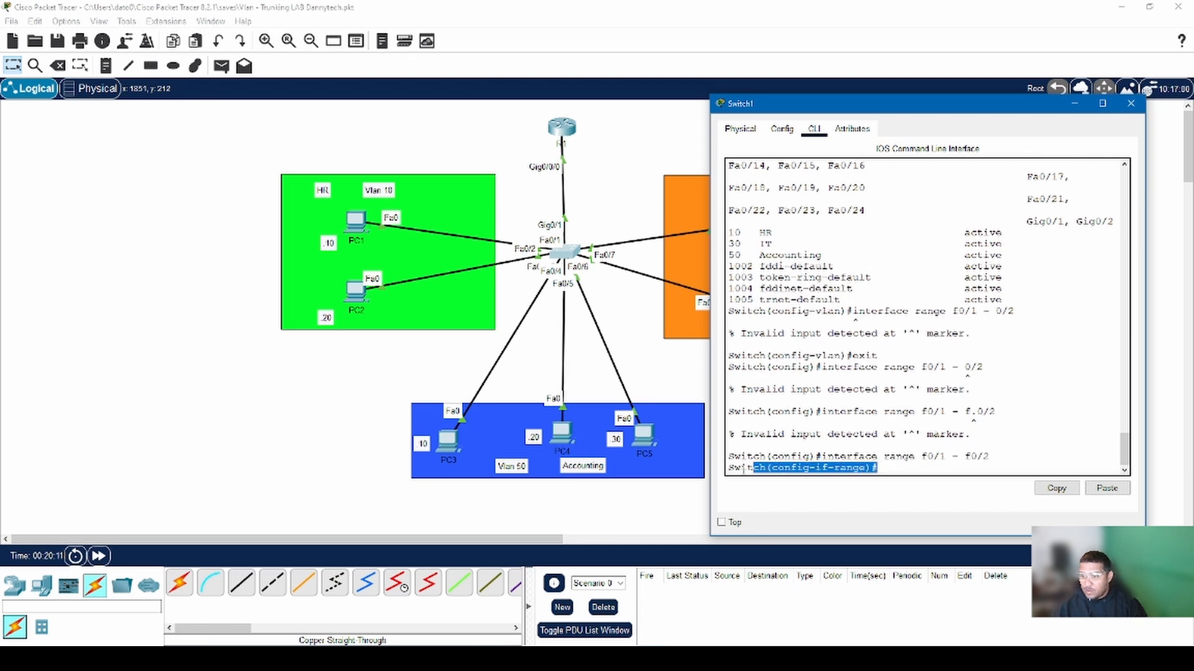
pyautogui.moveTo(879, 467); pyautogui.dragTo(728, 470)
pyautogui.click(868, 470)
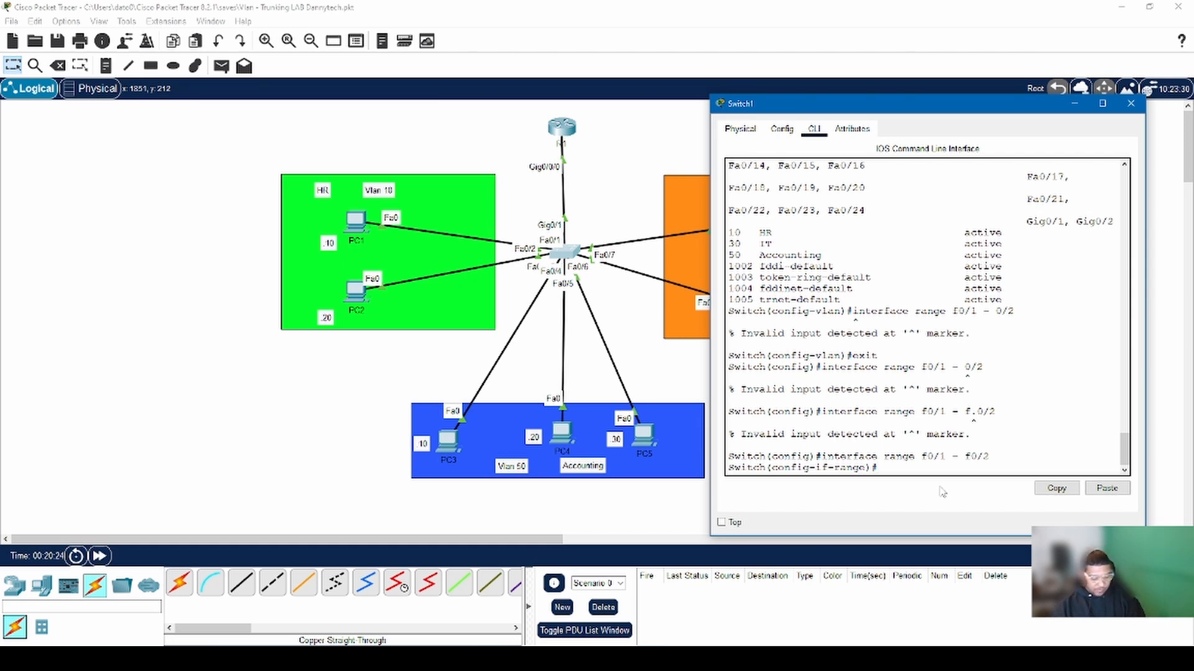
# Step: Set the f0/1 - f0/2 port range to access mode with switchport mode access
pyautogui.write('witchport')
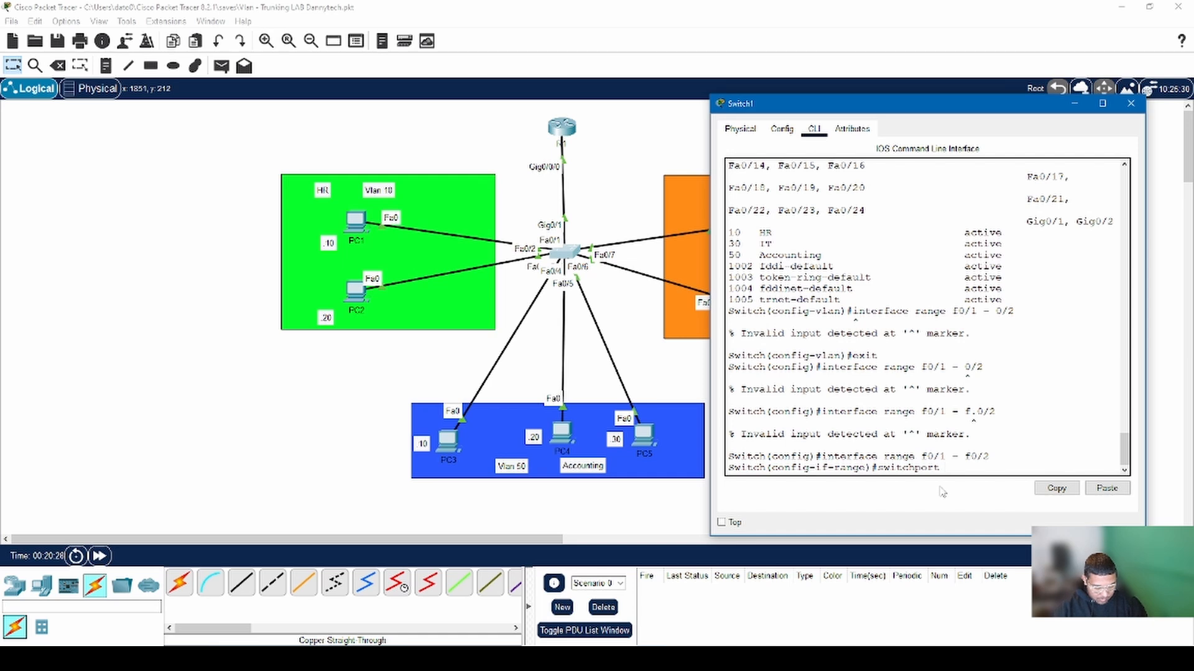
pyautogui.write(' mo')
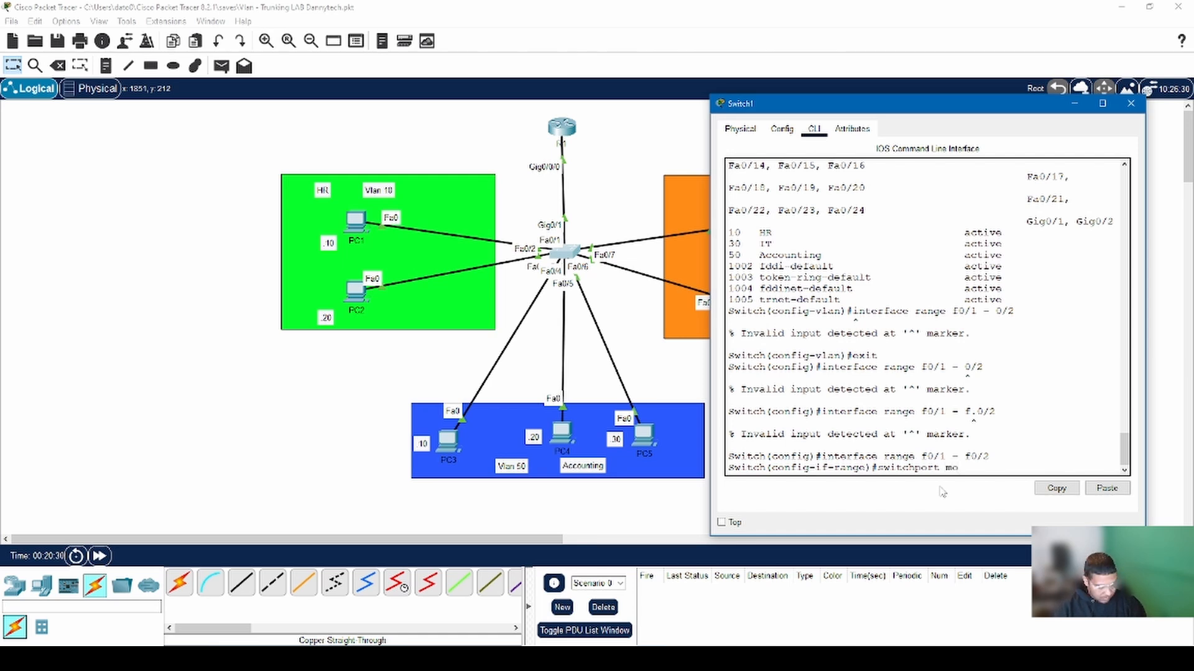
pyautogui.write('de access')
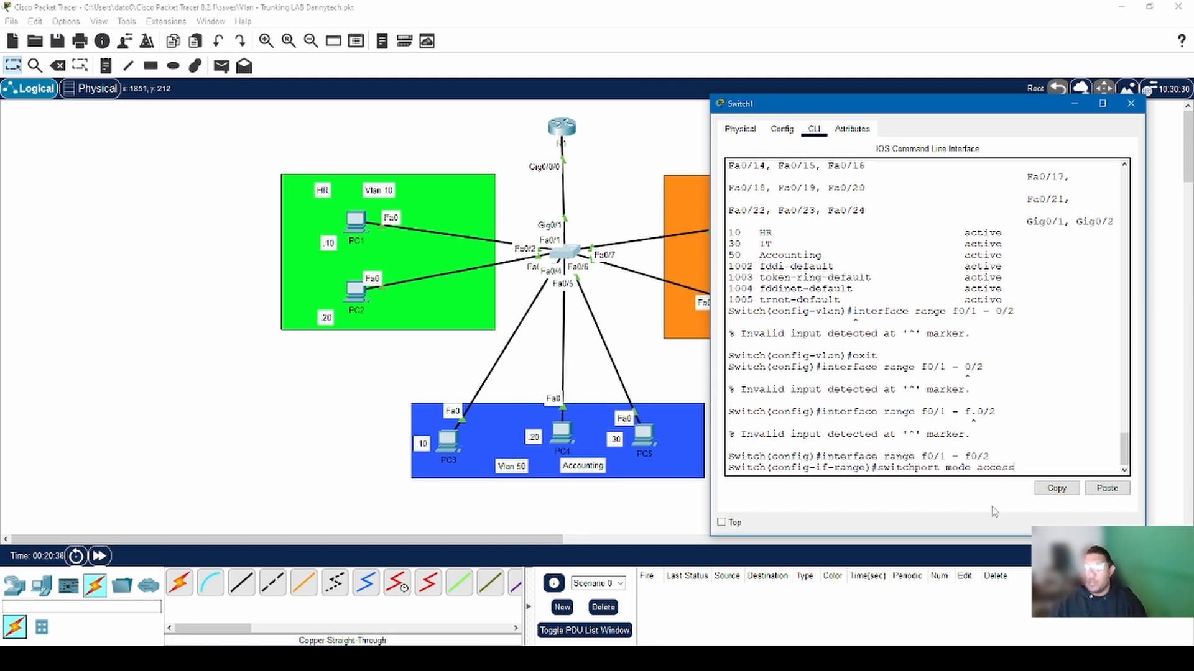
pyautogui.press('Return')
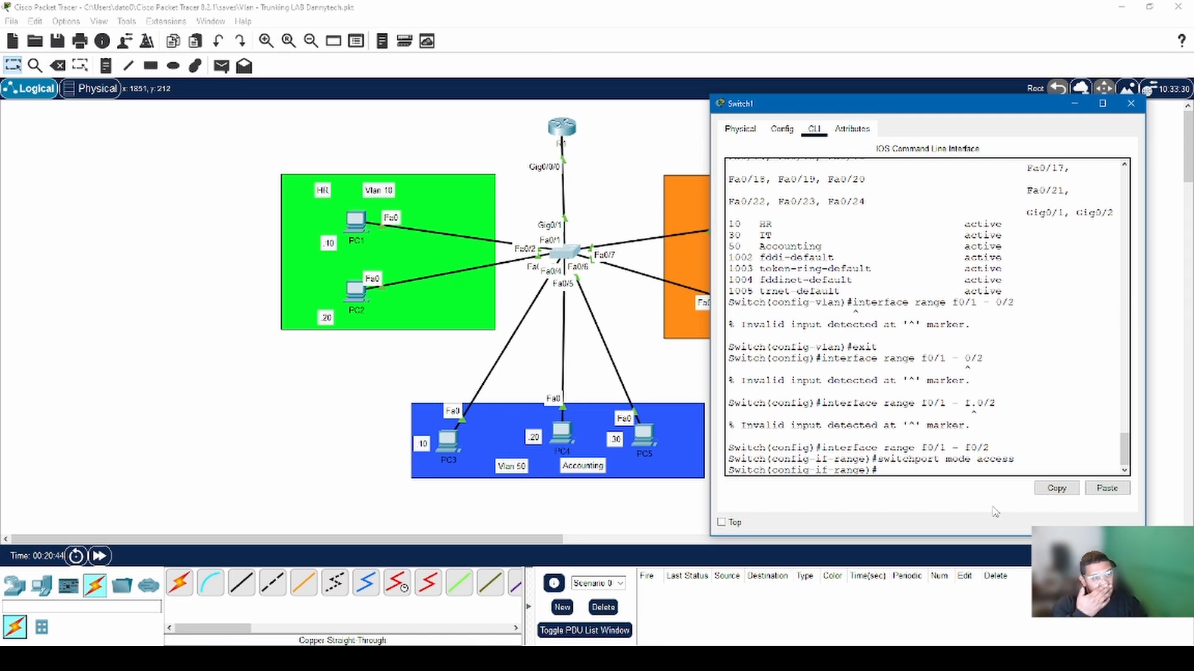
# Step: Try to assign the selected port range with switchport access 10
pyautogui.write('m')
pyautogui.press('BackSpace')
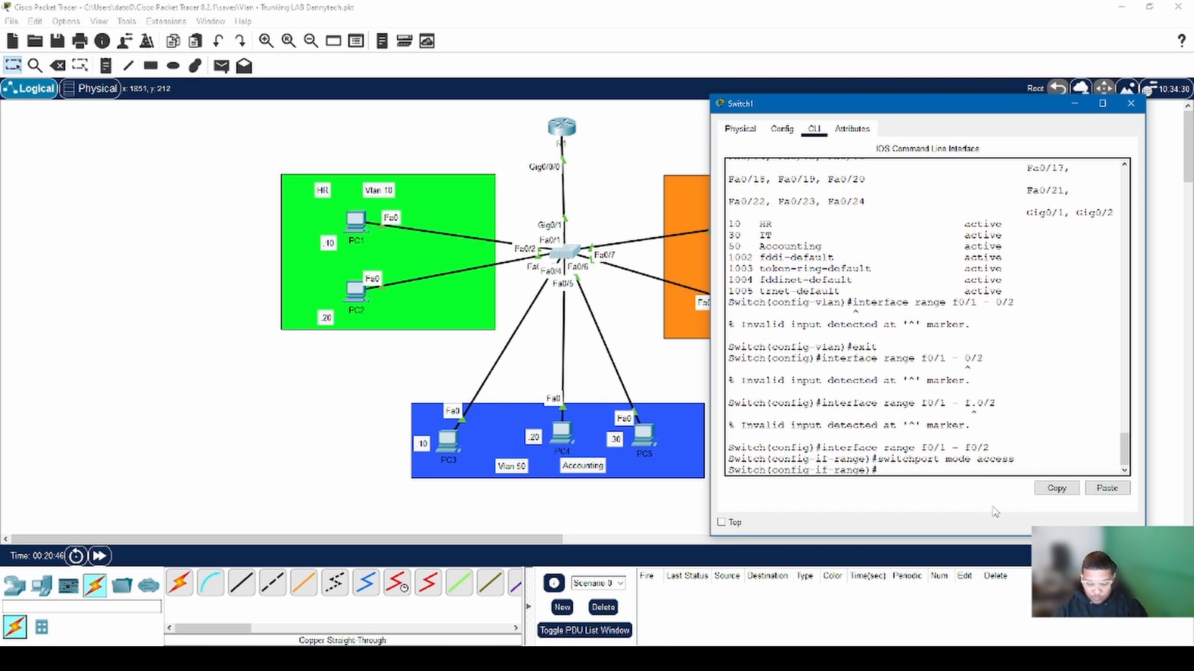
pyautogui.write('swi')
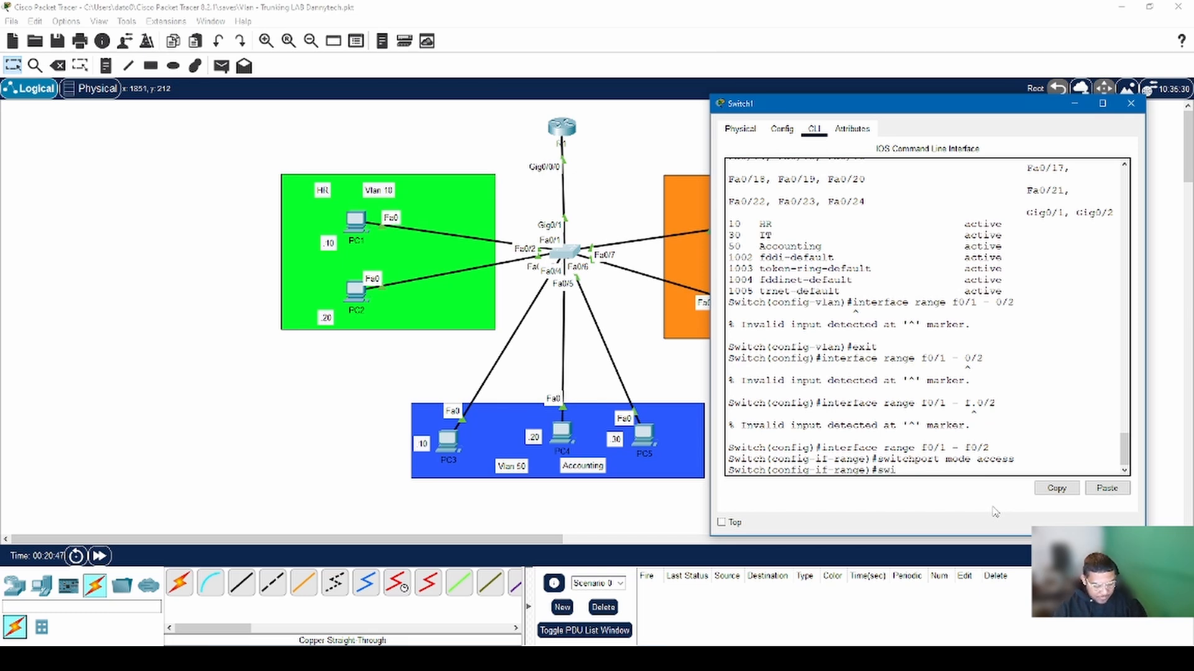
pyautogui.write('tchport')
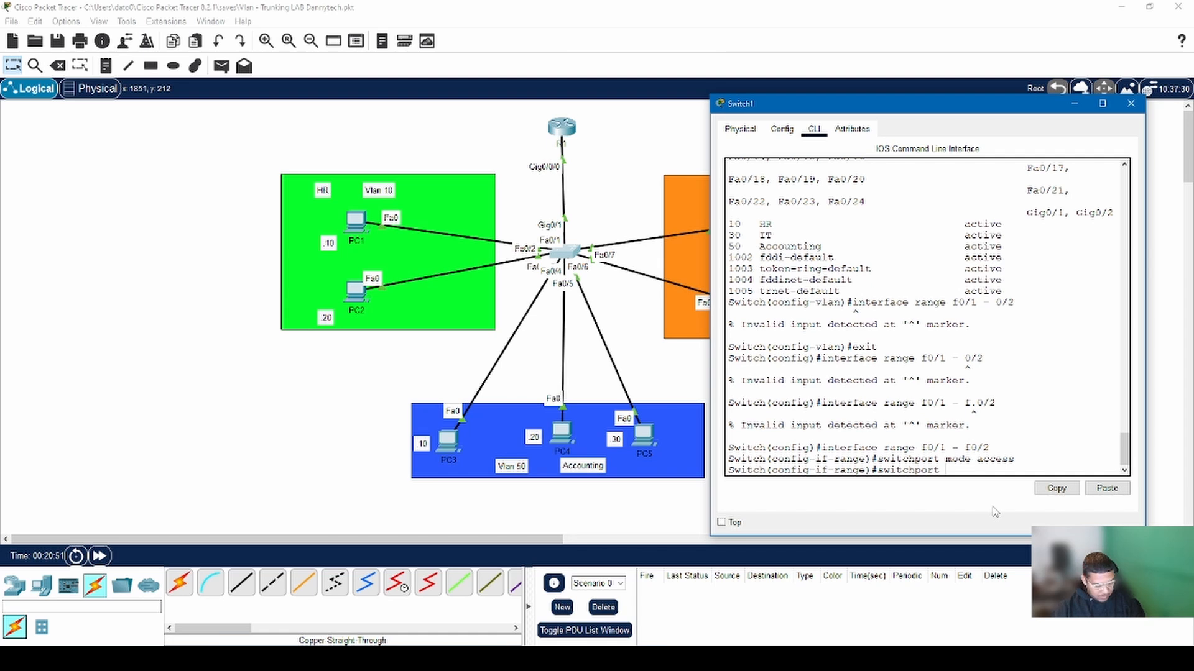
pyautogui.write(' access')
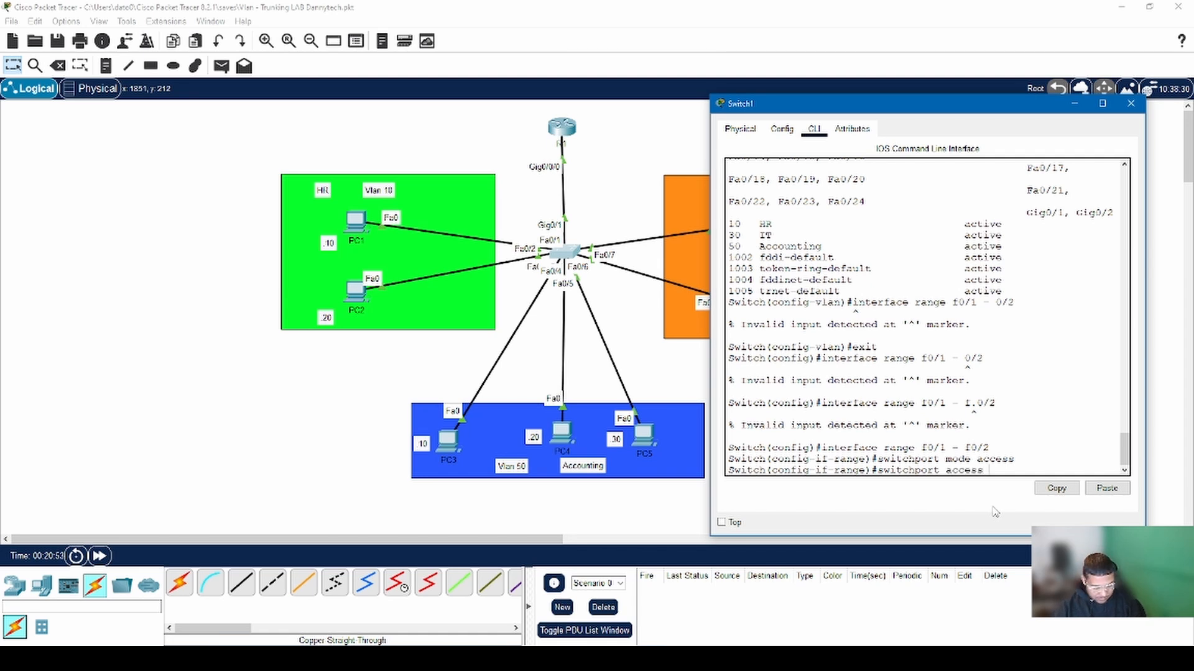
pyautogui.write(' 10')
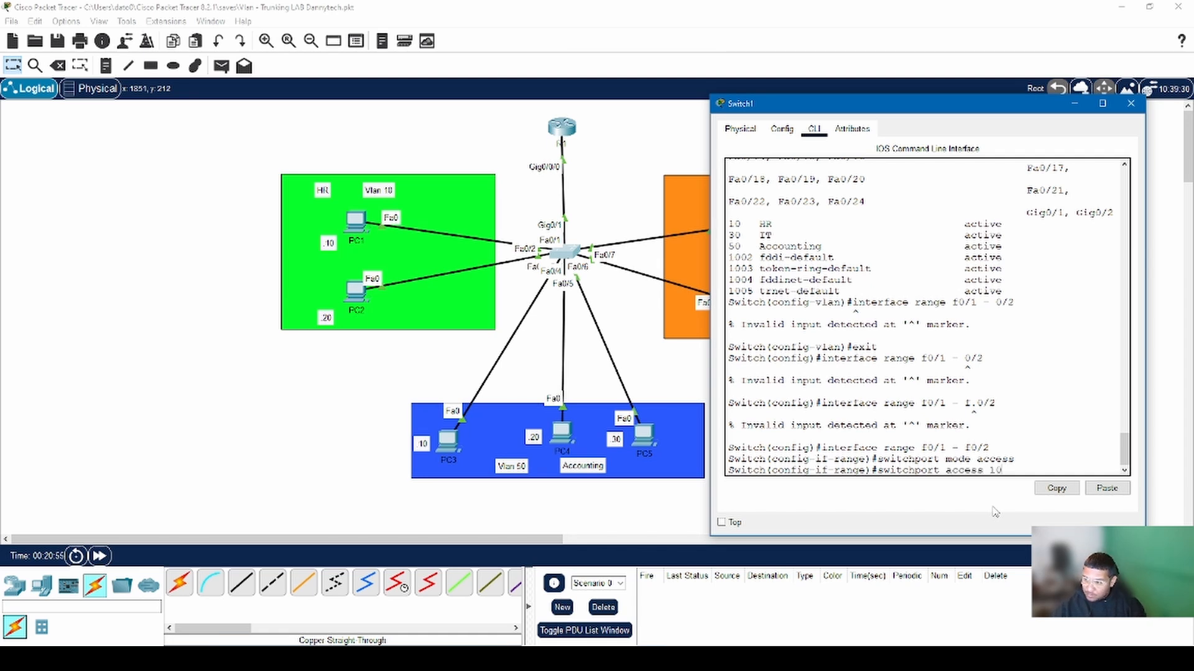
pyautogui.press('Return')
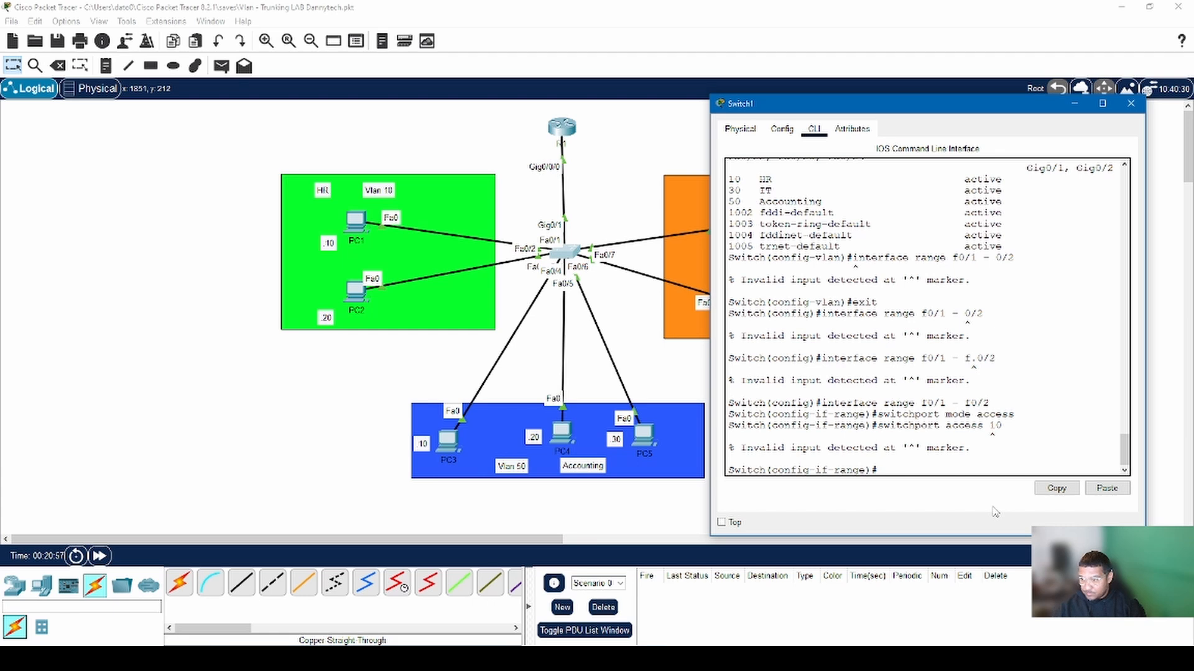
# Step: Assign ports f0/1 - f0/2 to VLAN 10 by correcting the command to switchport access vlan 10
pyautogui.press('Up')
pyautogui.press('Left')
pyautogui.press('Left')
pyautogui.press('Left')
pyautogui.write('vla')
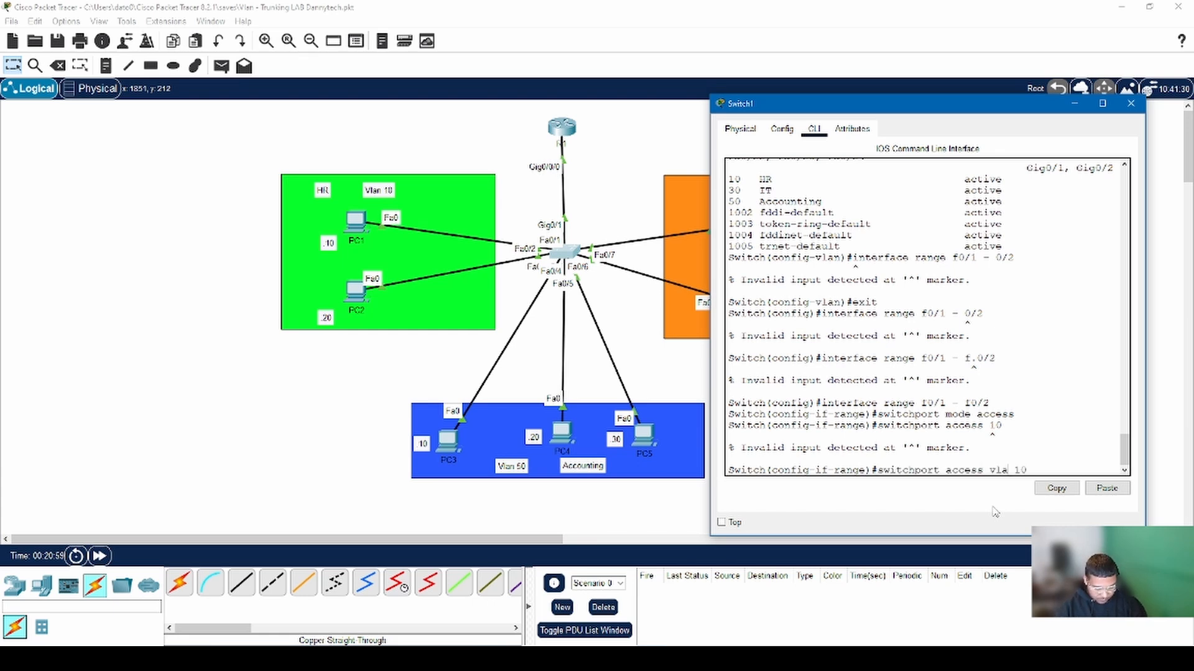
pyautogui.write('n')
pyautogui.press('Return')
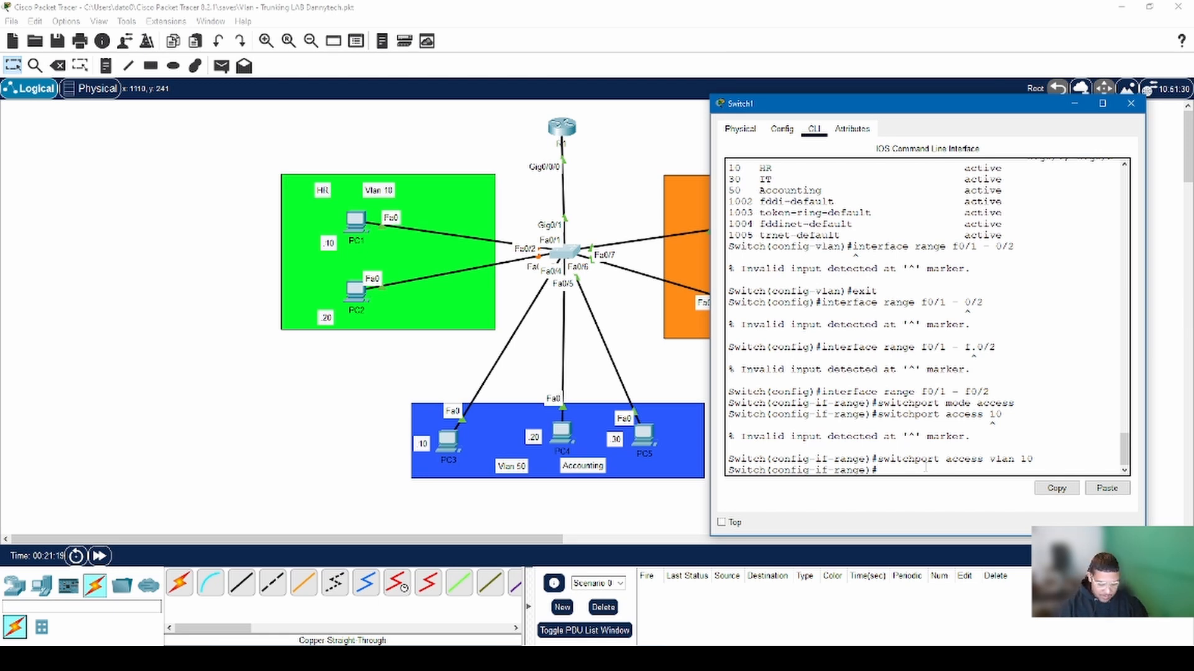
# Step: Try to enter configuration for Switch1's next port range with interface range f0/3-0/5
pyautogui.write('inter')
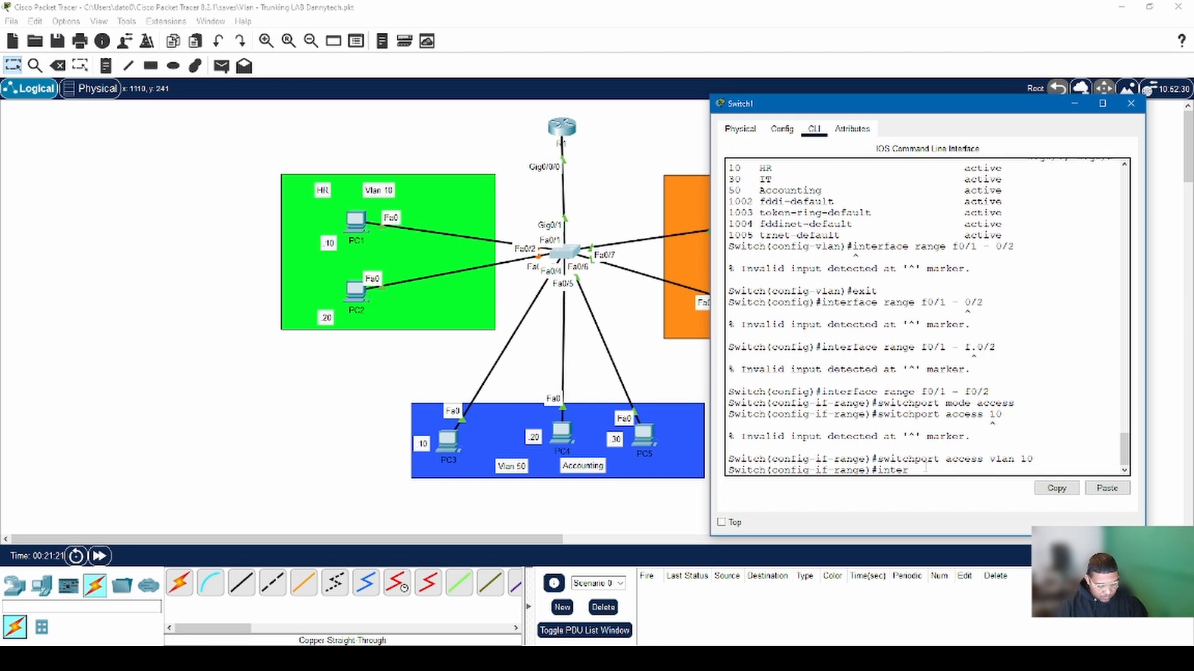
pyautogui.write('face')
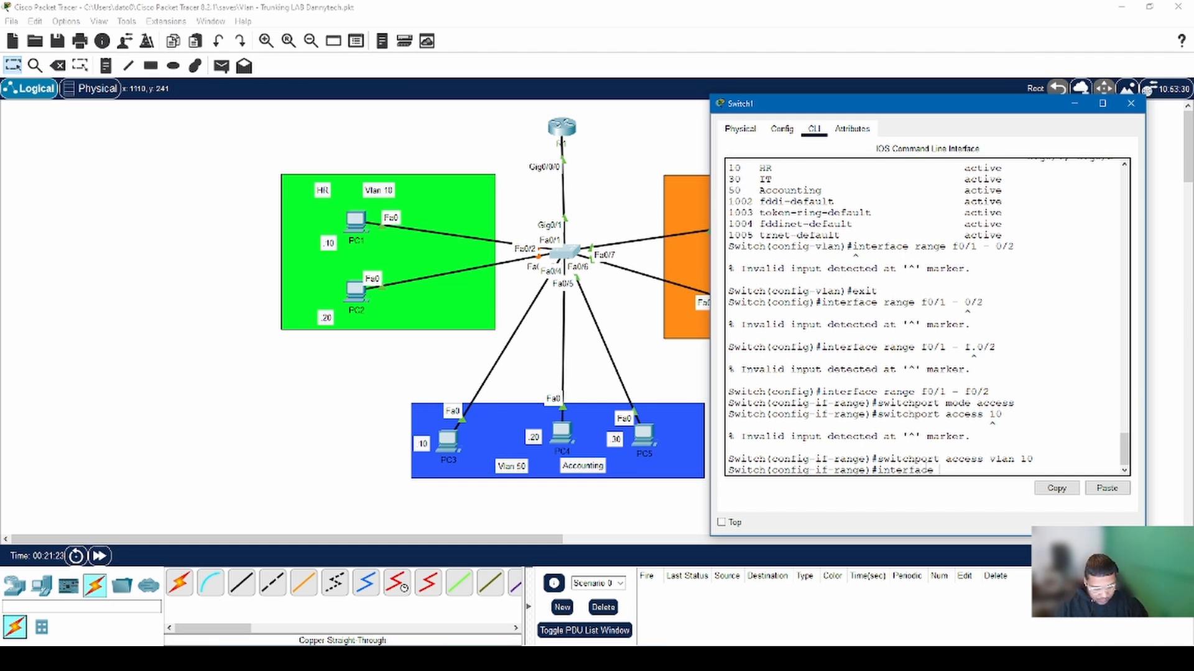
pyautogui.write(' range f')
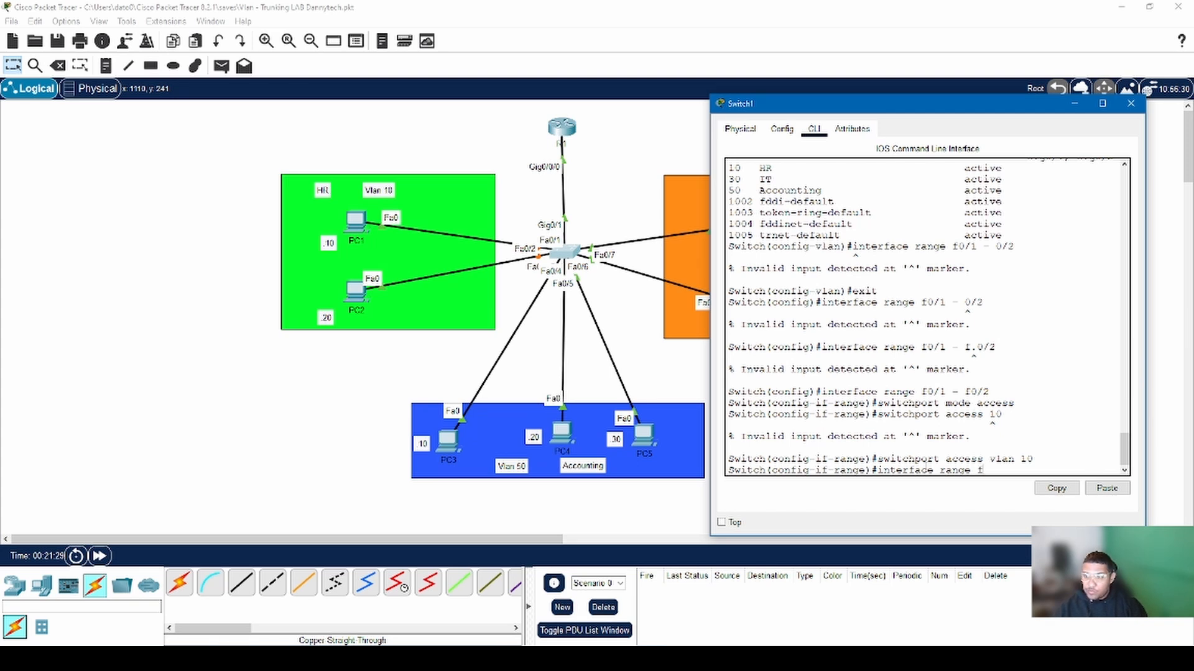
pyautogui.write('0/')
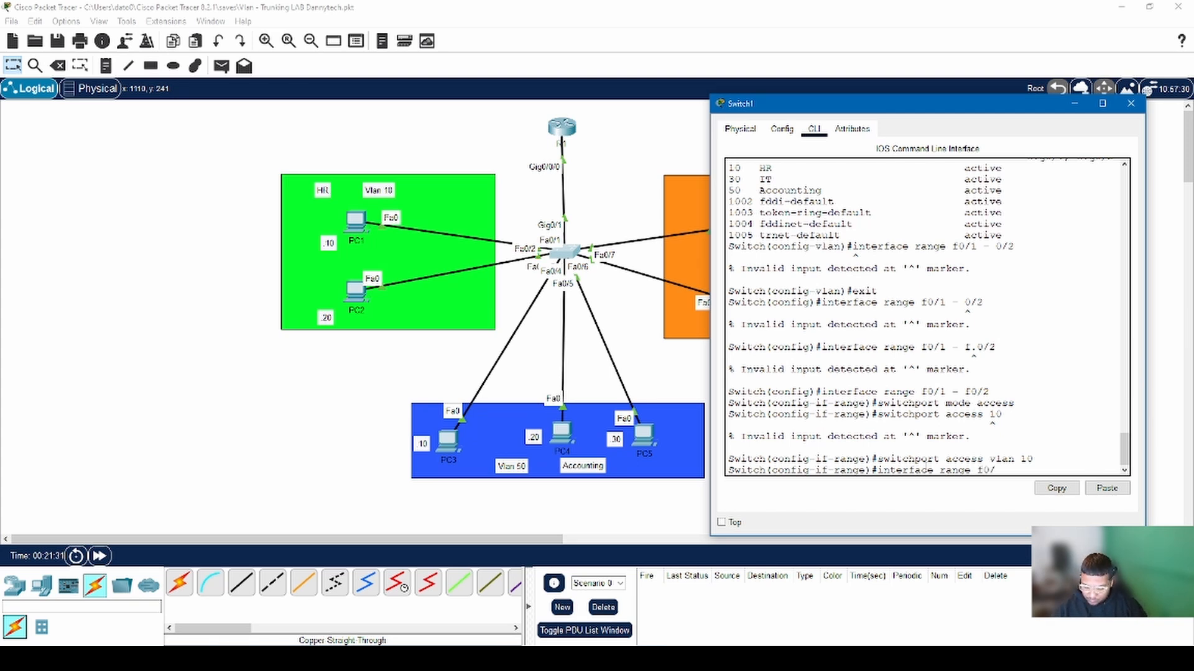
pyautogui.write('3-')
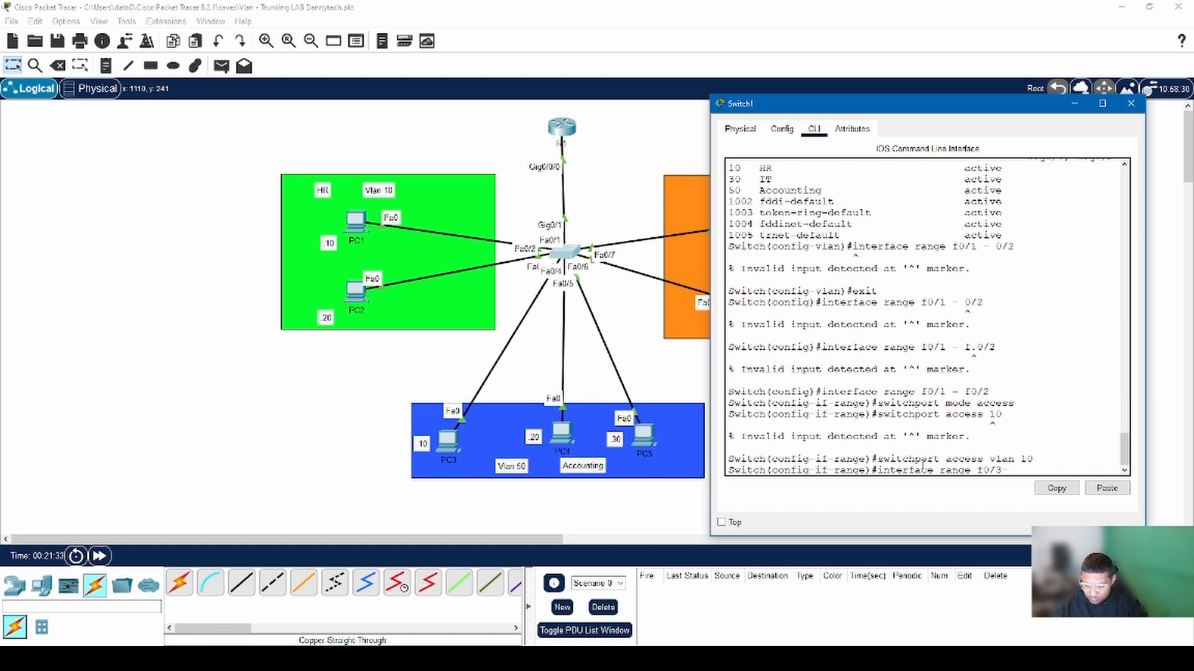
pyautogui.write('0/')
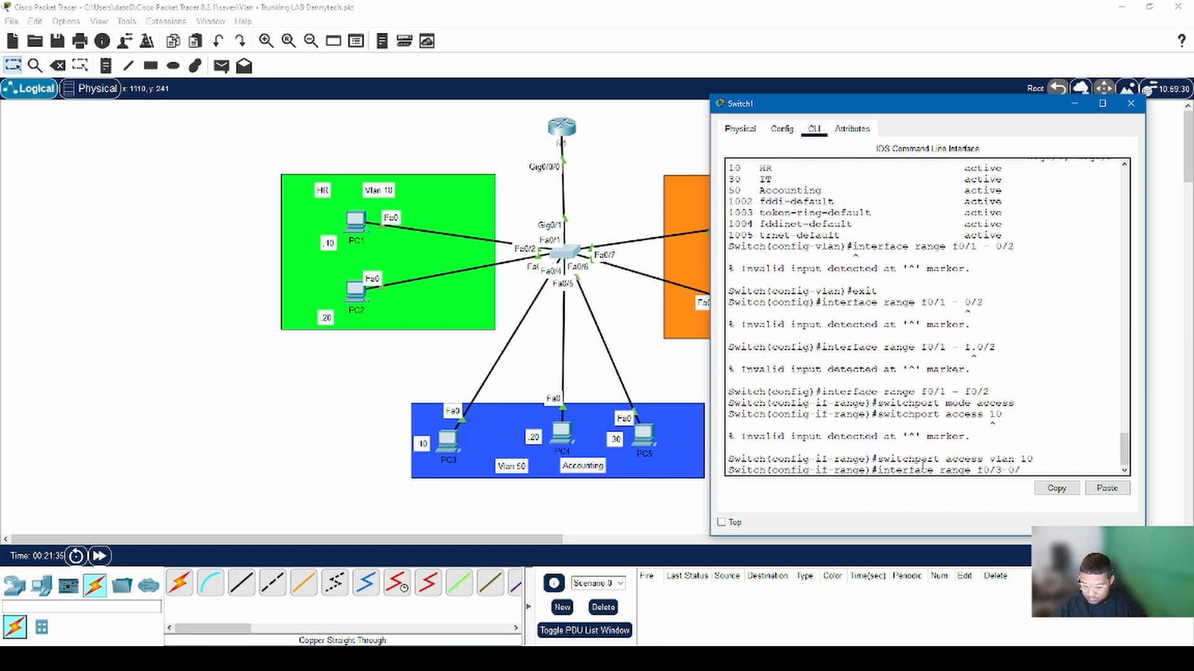
pyautogui.write('6')
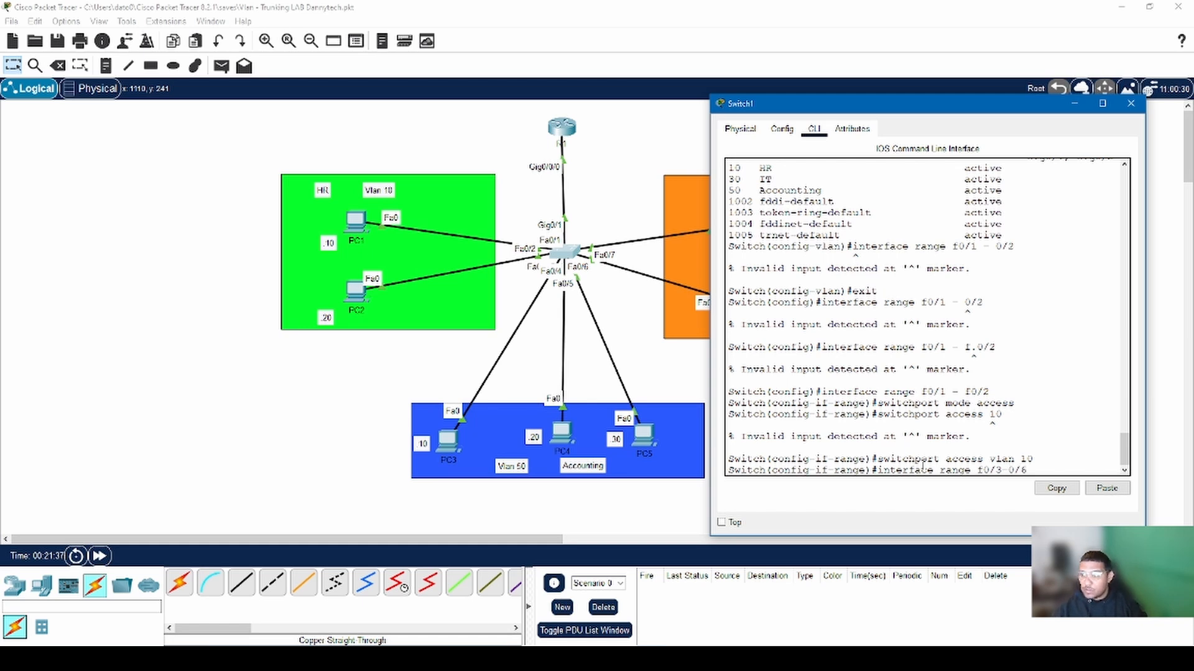
pyautogui.press('Return')
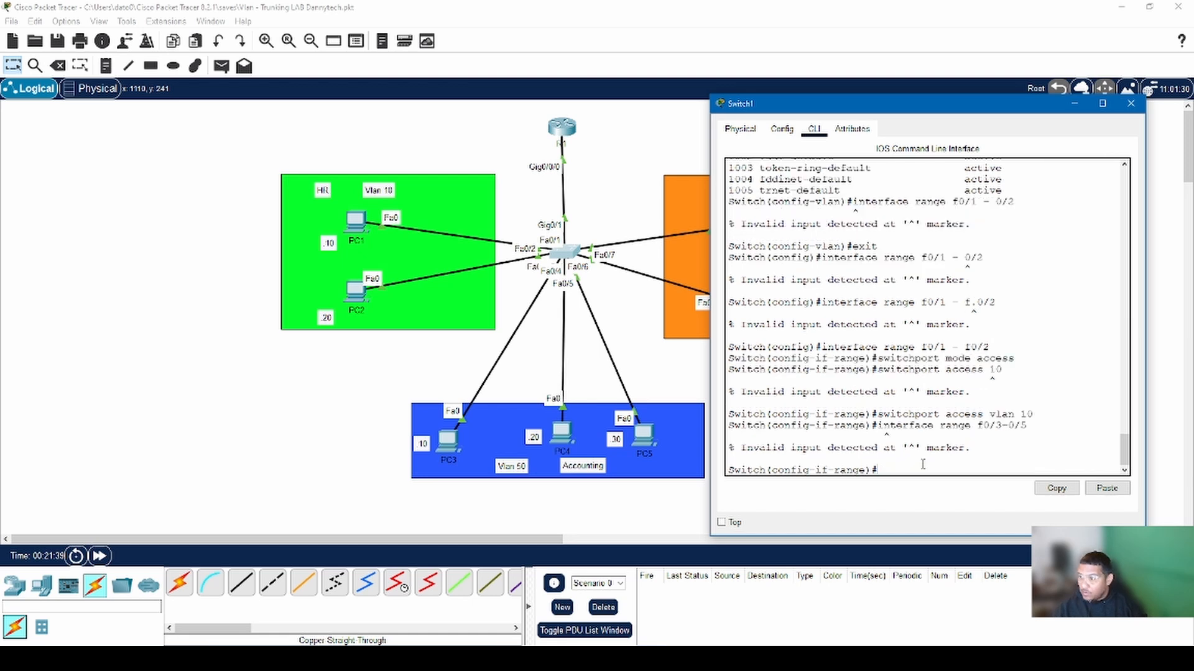
# Step: Correct the recalled command to interface range f0/3 - f0/5 and enter configuration for that port range
pyautogui.press('Up')
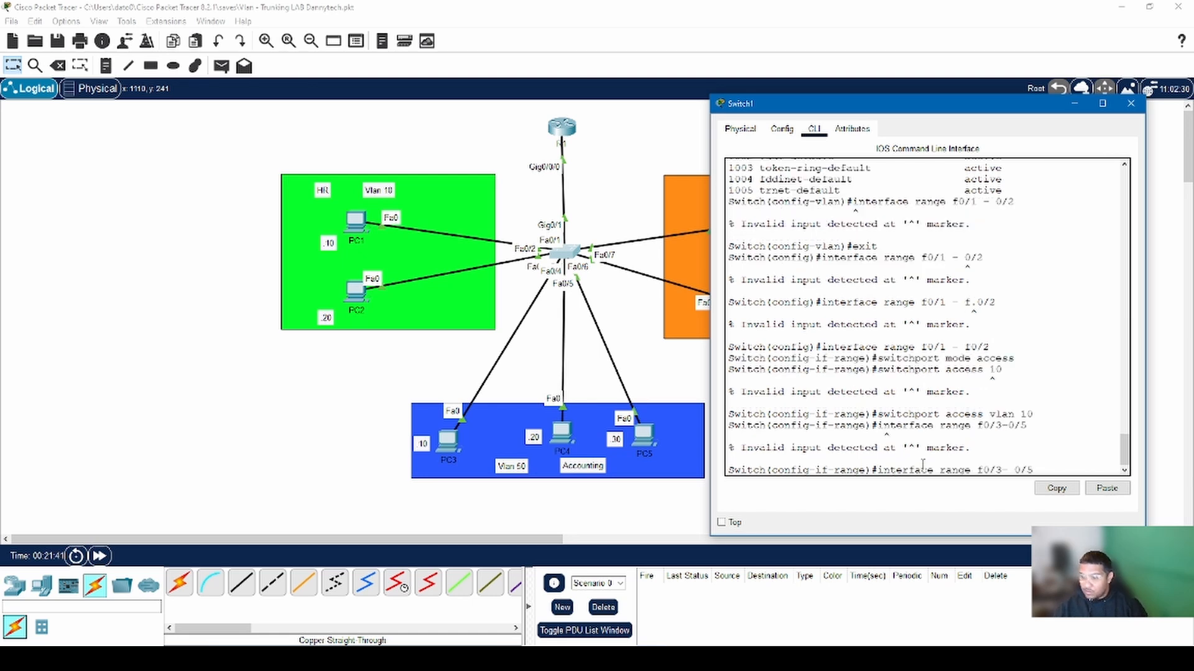
pyautogui.write('f')
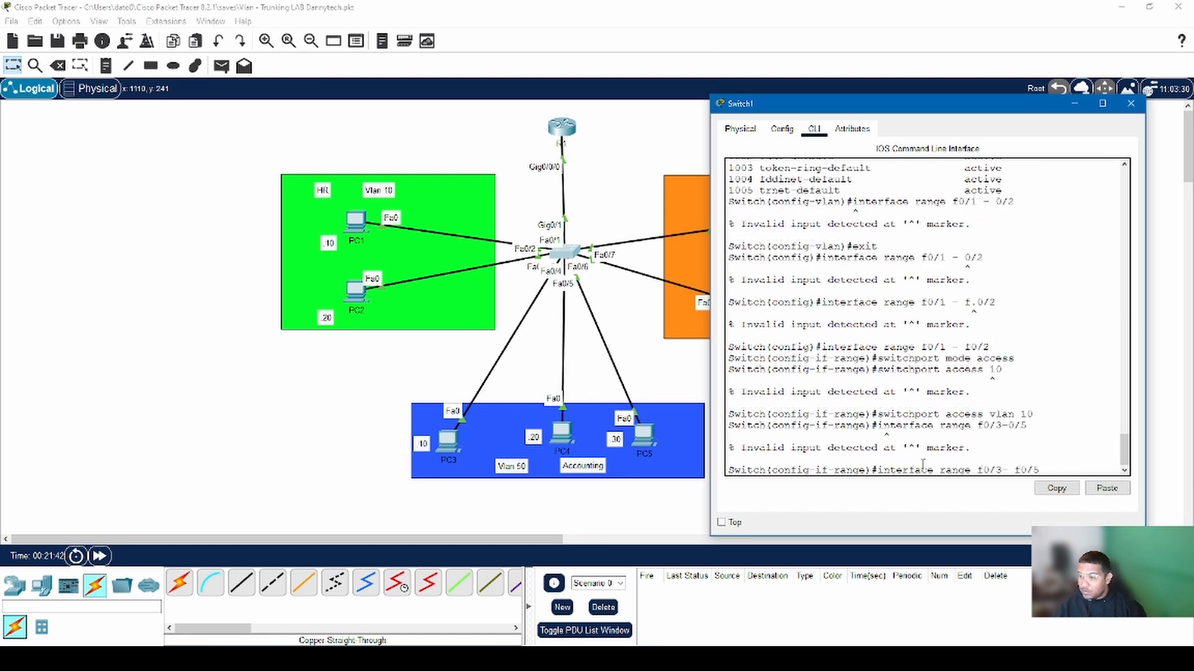
pyautogui.press('Return')
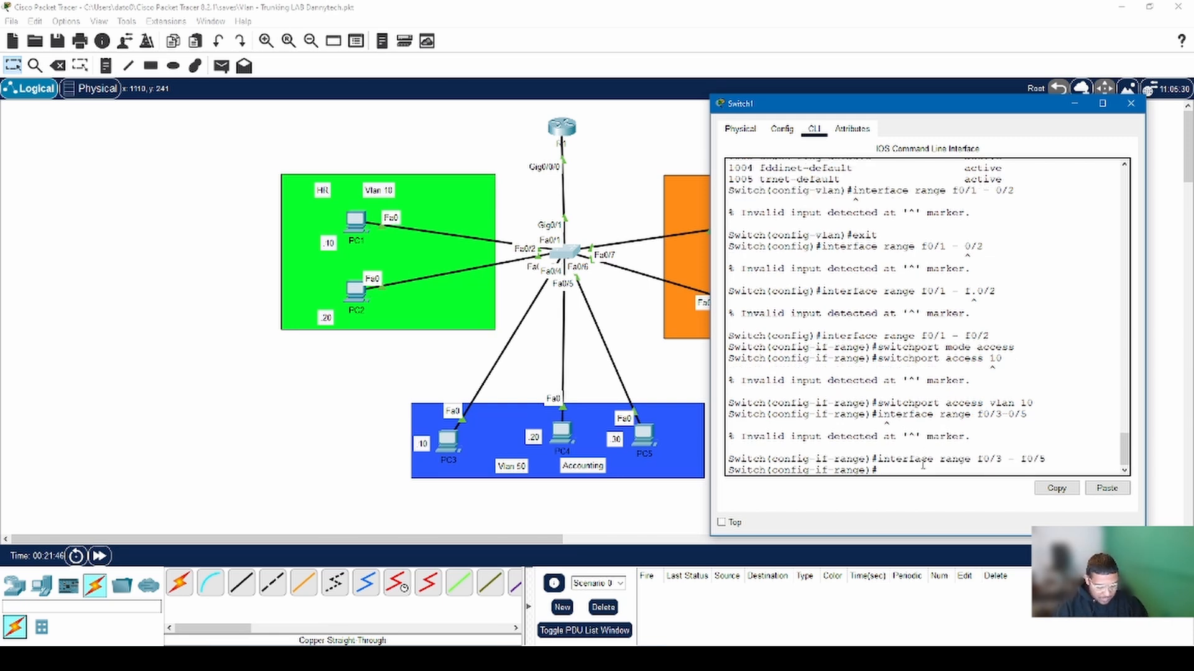
# Step: Set the f0/3 - f0/5 port range to access mode with switchport mode access
pyautogui.write('switchp')
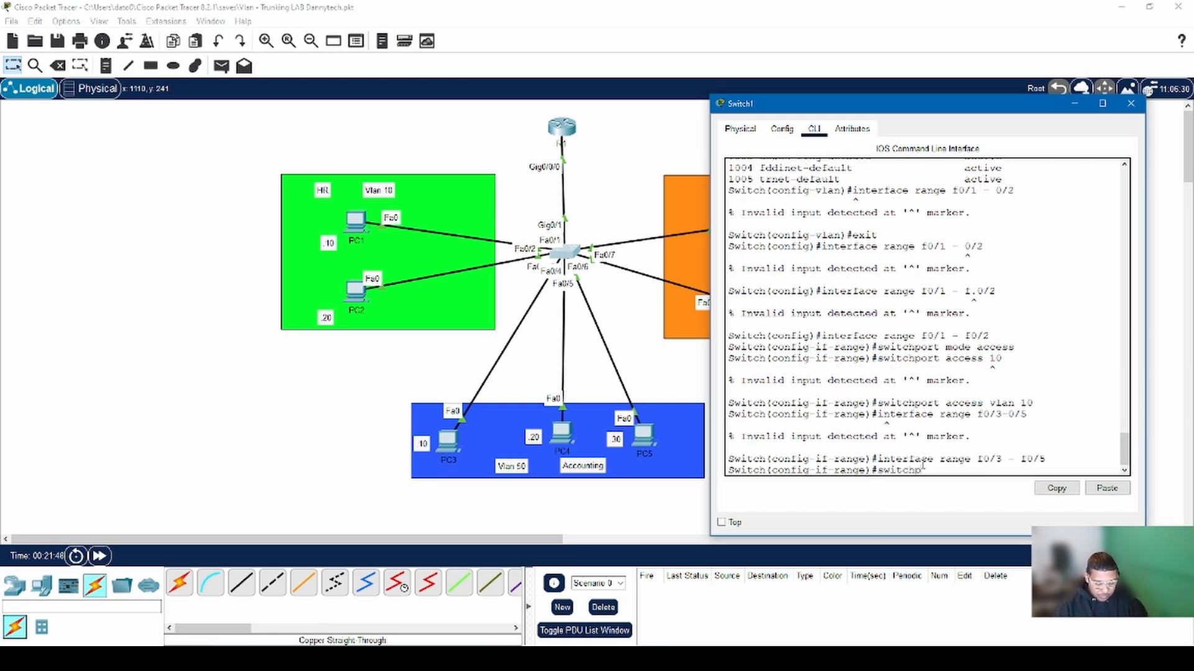
pyautogui.write('ort mode ')
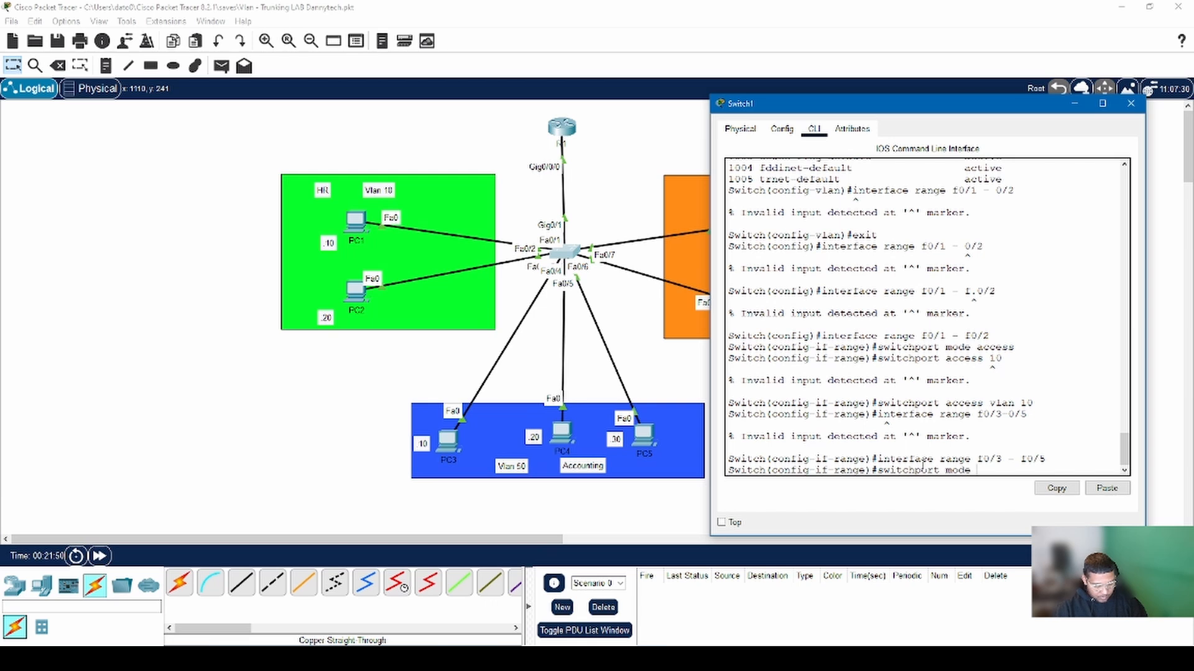
pyautogui.write('access')
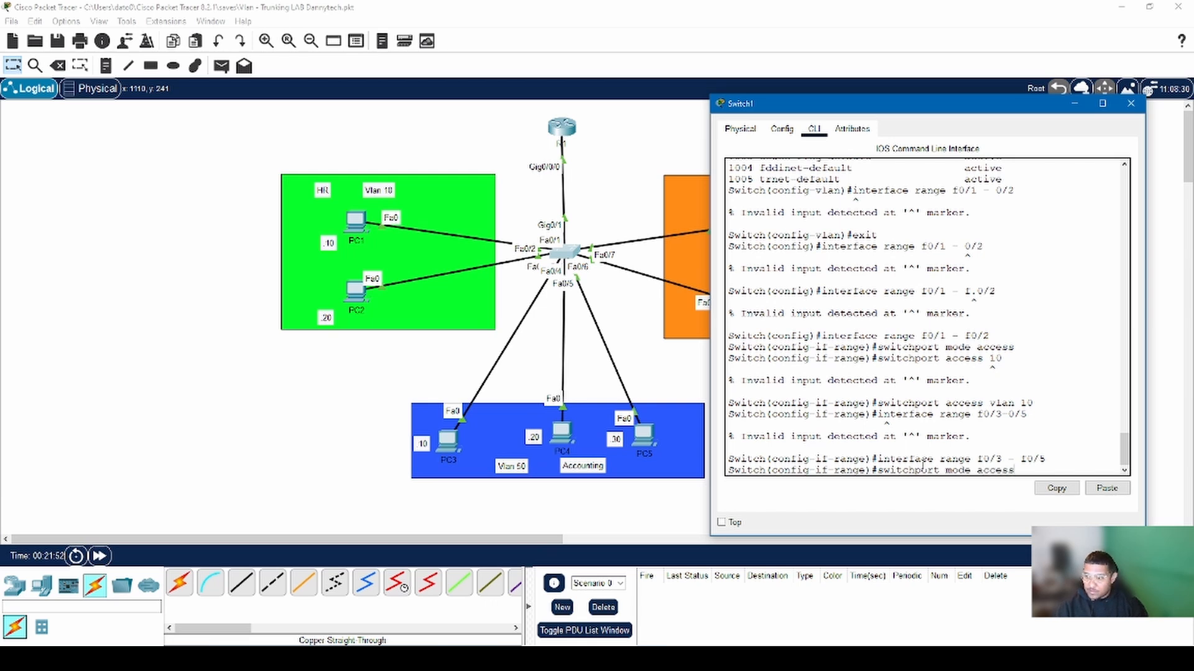
pyautogui.press('Return')
# Step: Assign ports f0/3 - f0/5 to VLAN 50 with switchport access vlan 50
pyautogui.write('swit')
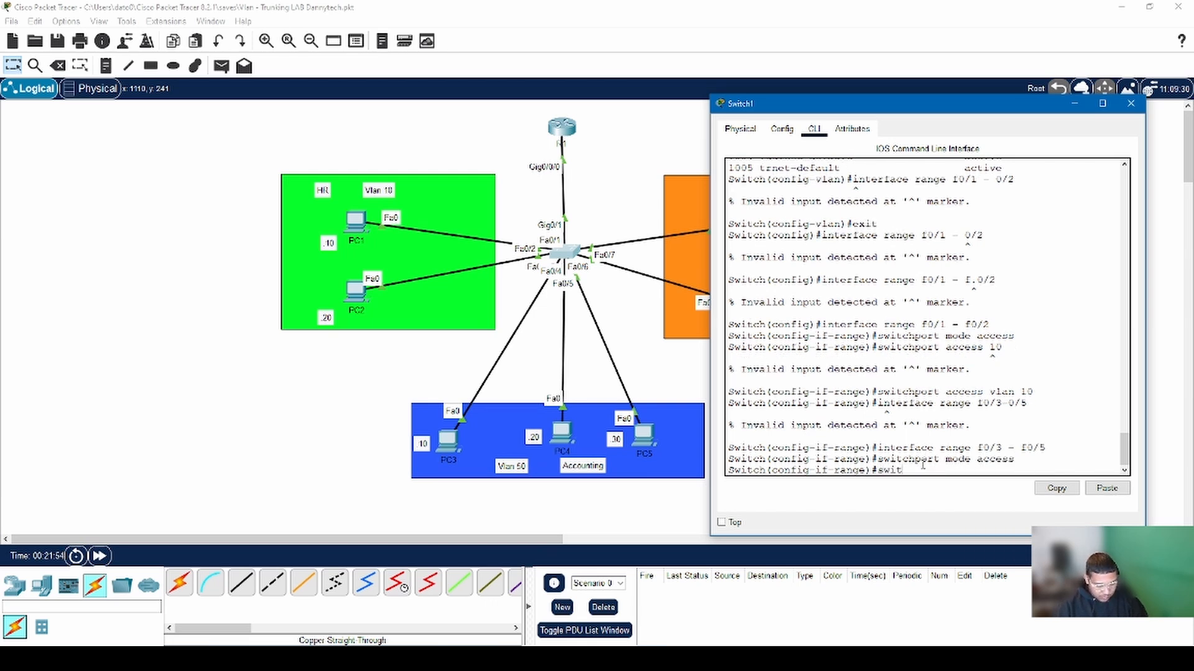
pyautogui.write('chport')
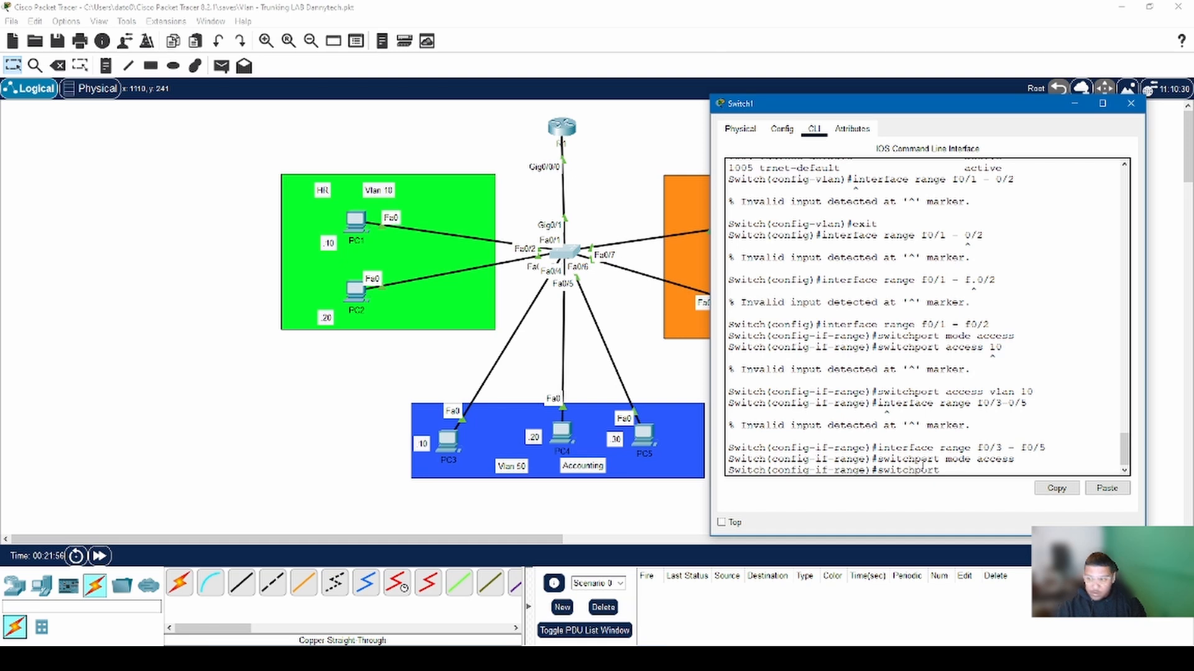
pyautogui.write(' acces')
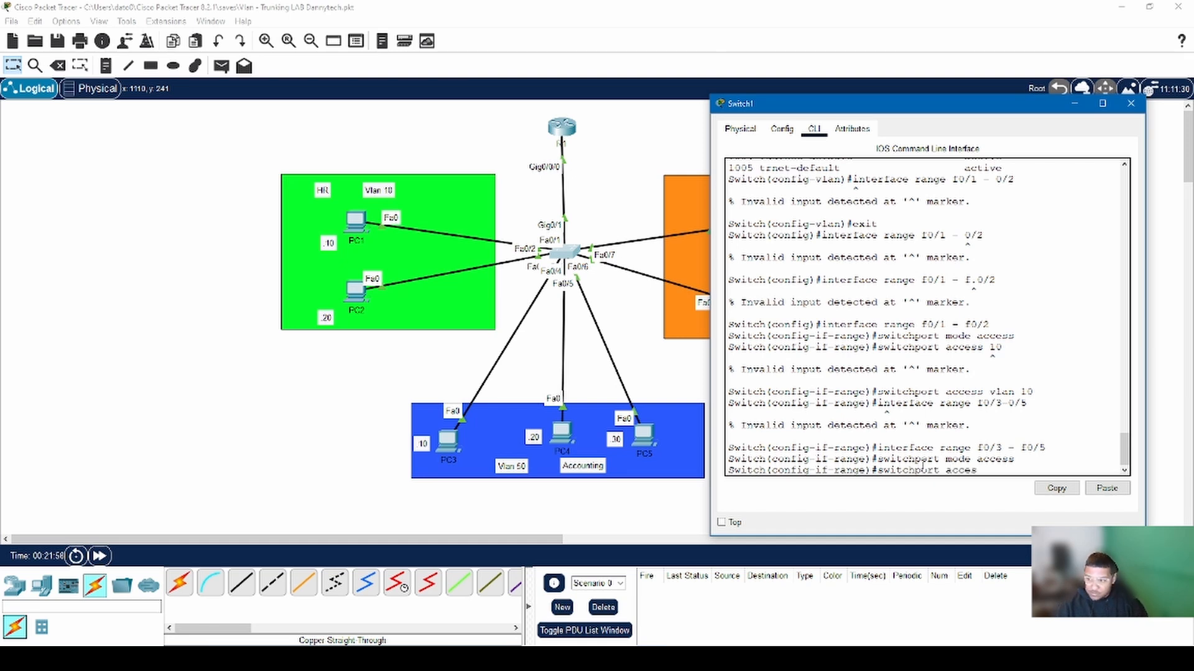
pyautogui.write('s')
pyautogui.write(' vlan 50')
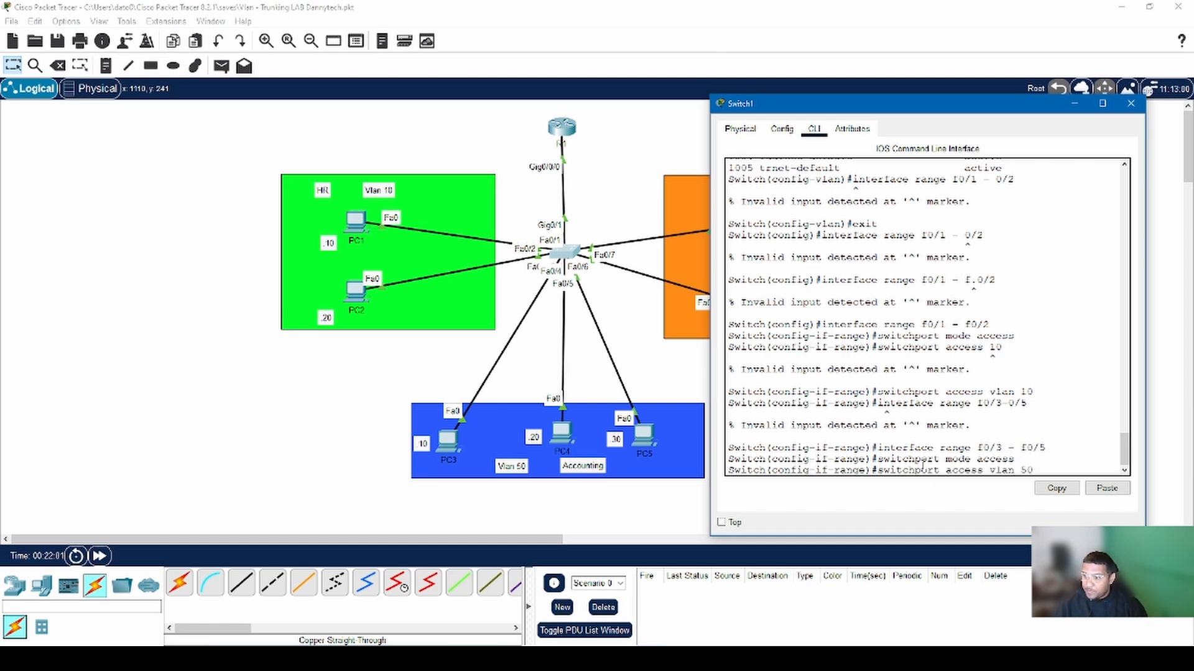
pyautogui.press('Return')
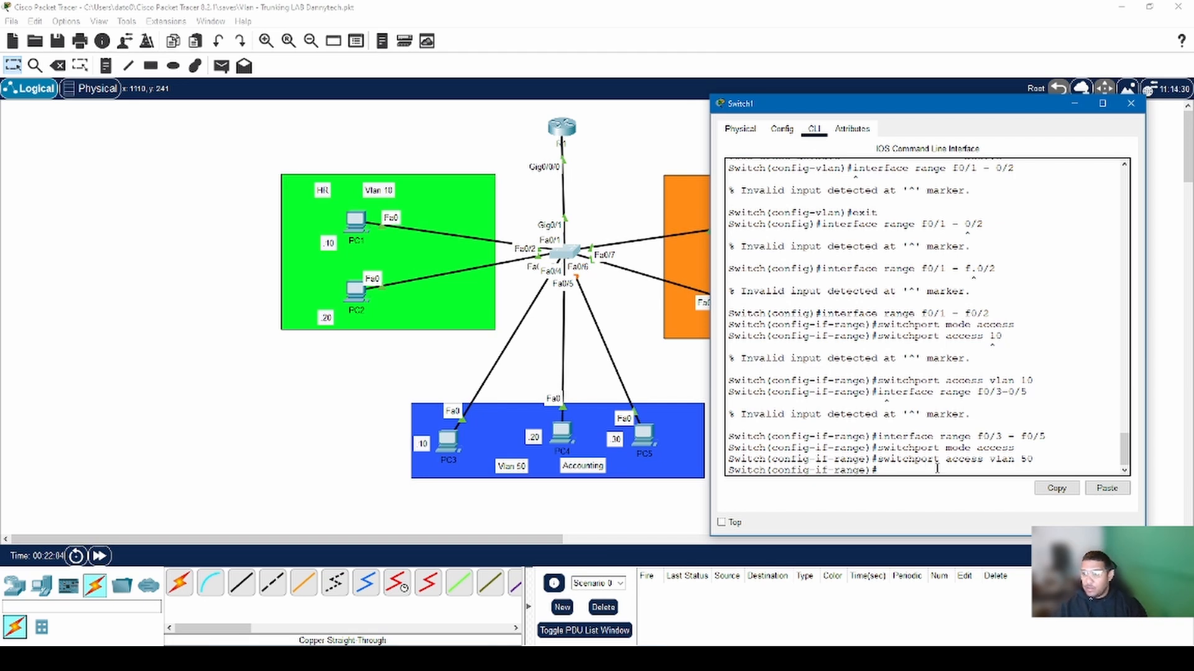
# Step: Recall the earlier interface range command, change it to f0/6 - f0/7, and enter configuration for those ports
pyautogui.press('Up')
pyautogui.press('Up')
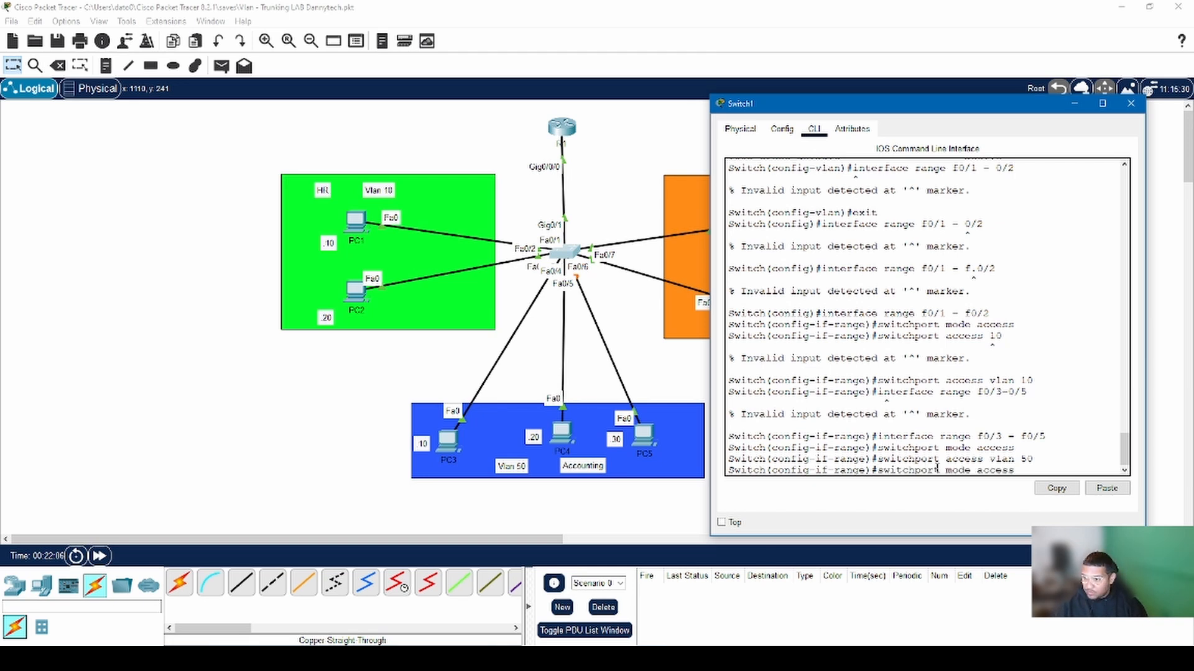
pyautogui.press('Up')
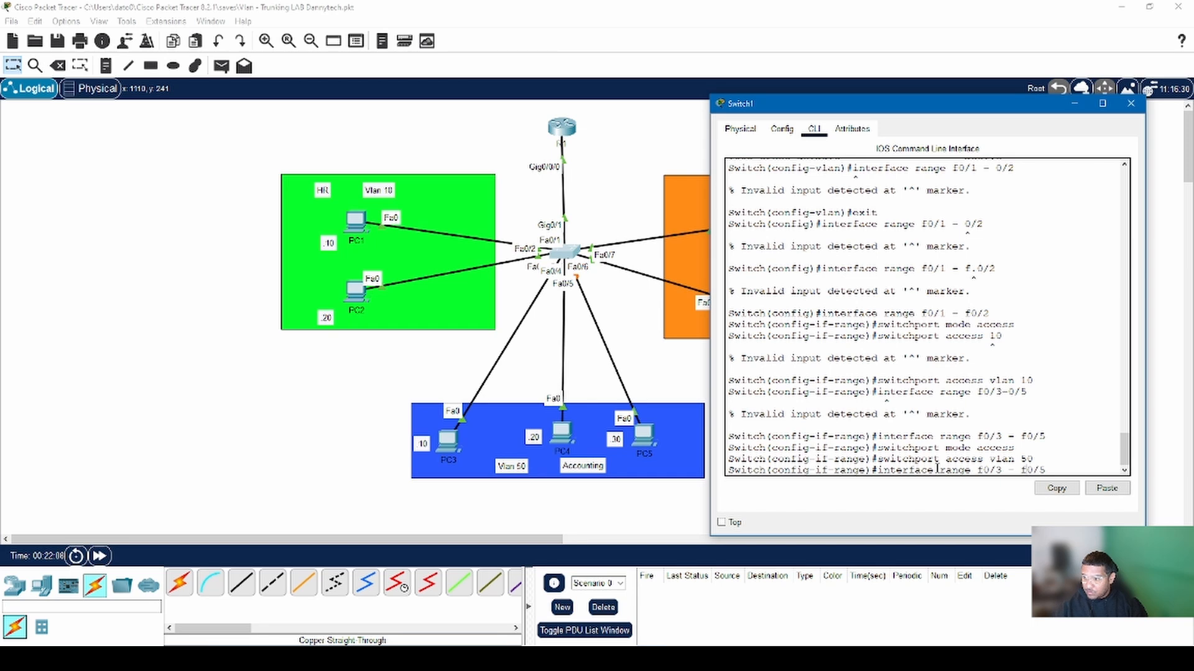
pyautogui.moveTo(981, 107); pyautogui.dragTo(1061, 95)
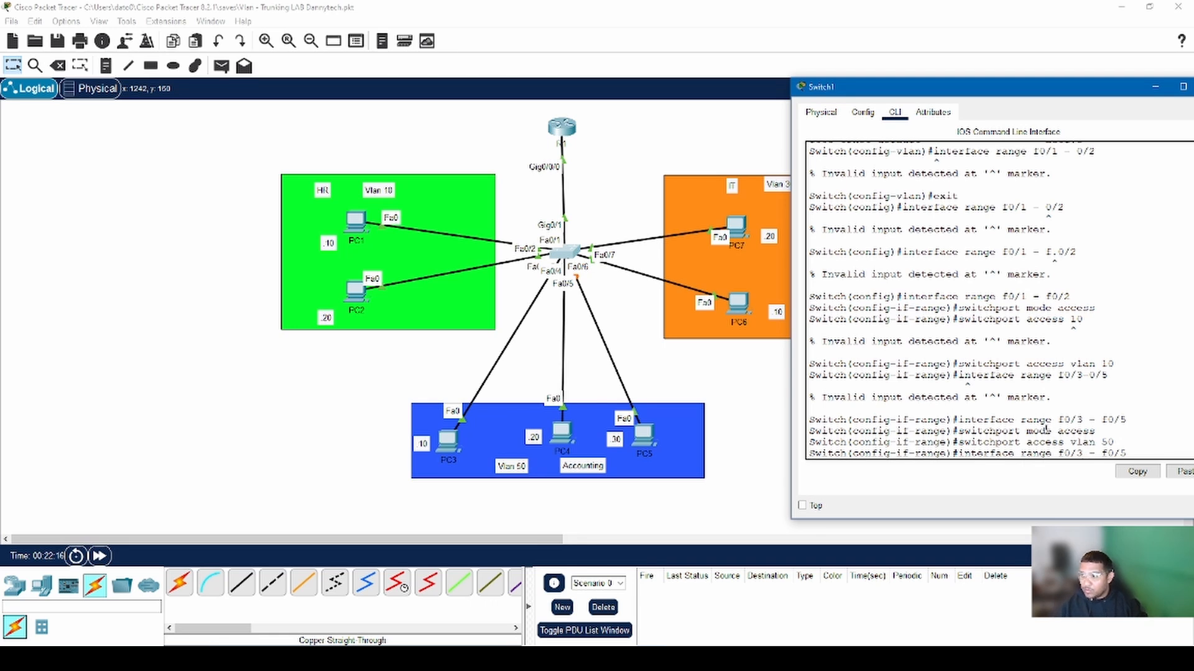
pyautogui.press('BackSpace')
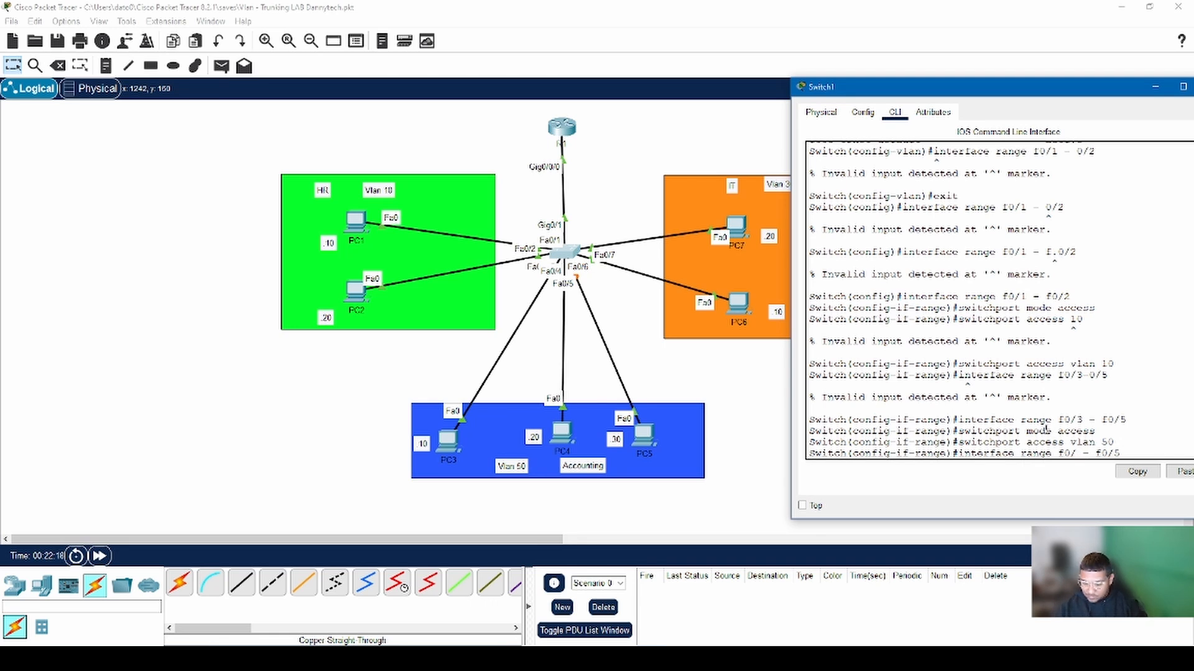
pyautogui.write('6')
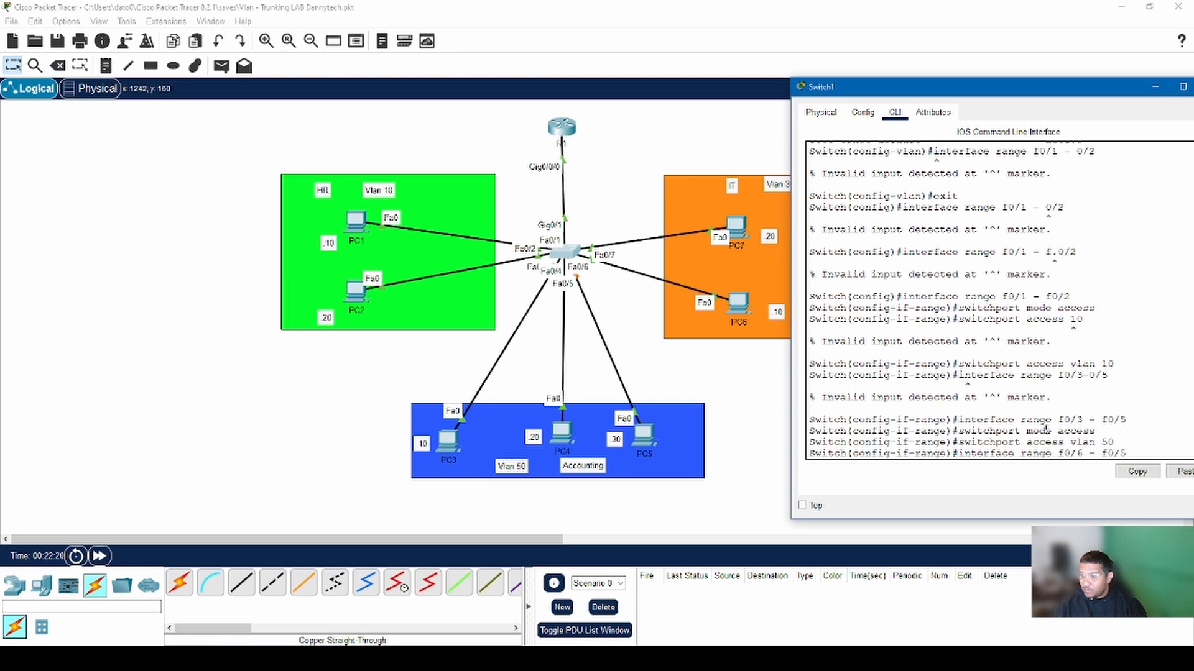
pyautogui.press('BackSpace')
pyautogui.write('7')
pyautogui.press('Return')
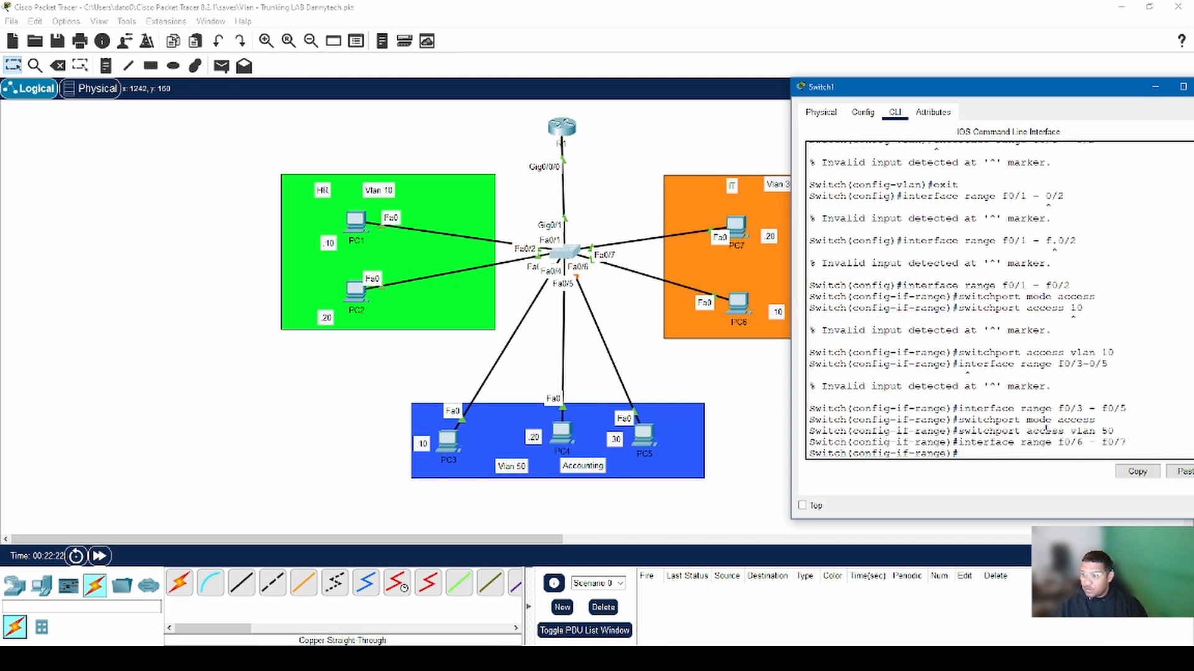
# Step: Set the f0/6 - f0/7 port range to access mode with switchport mode access
pyautogui.write('swit')
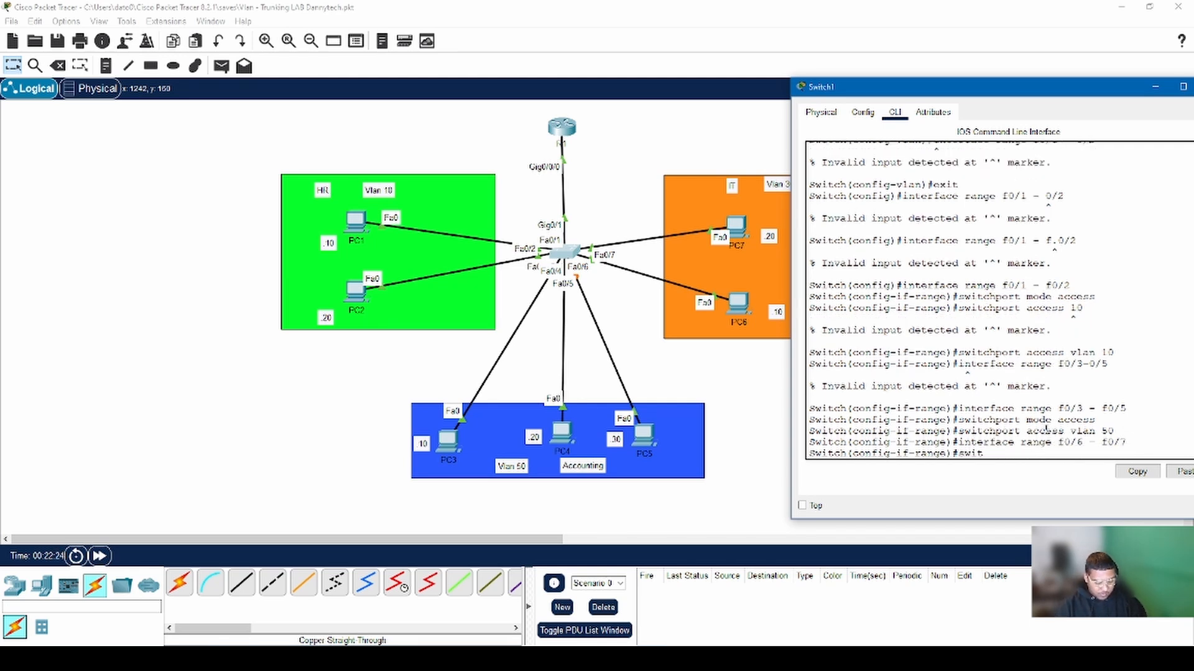
pyautogui.write('chpo')
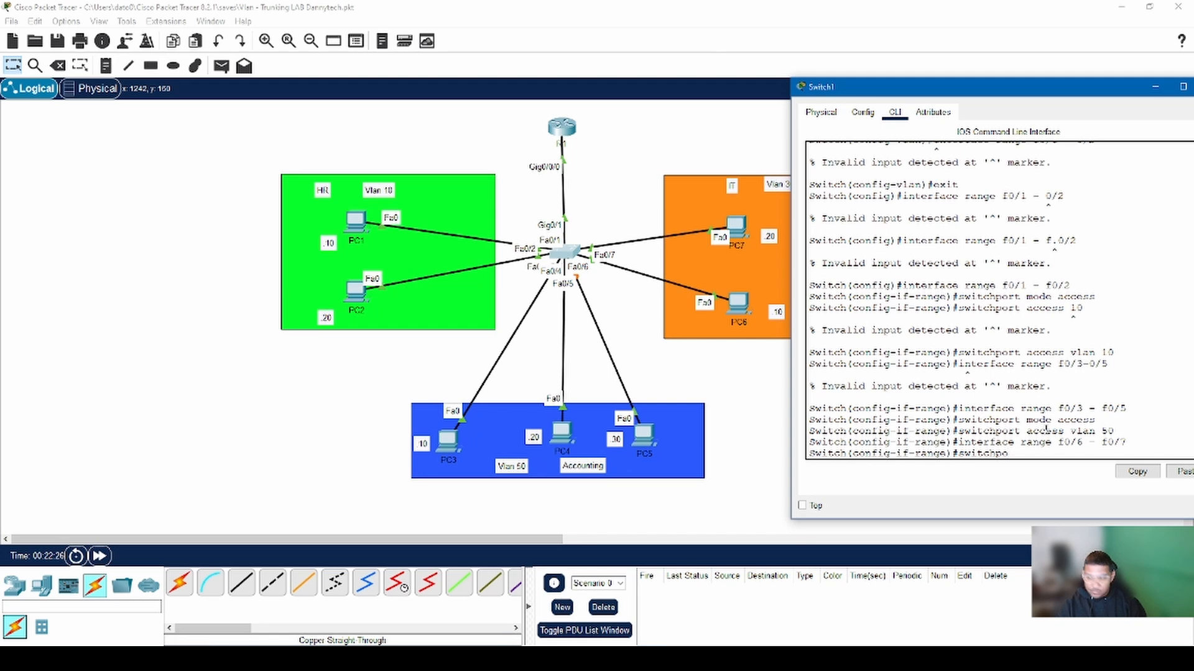
pyautogui.write('rt mode')
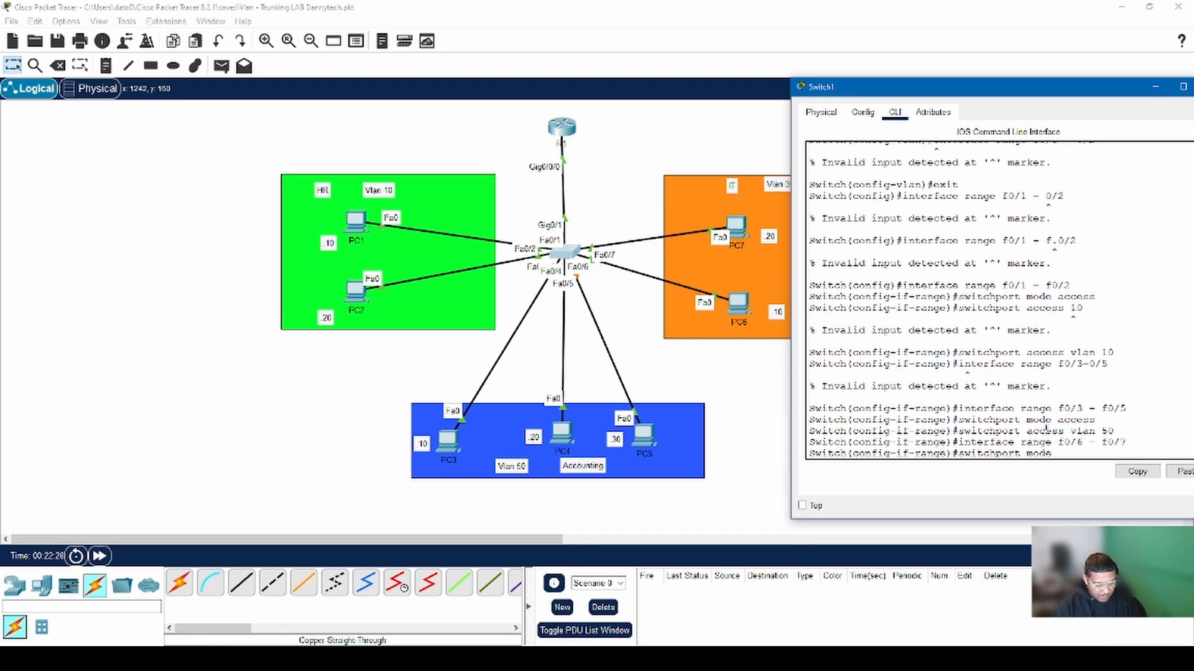
pyautogui.write(' access')
pyautogui.press('Return')
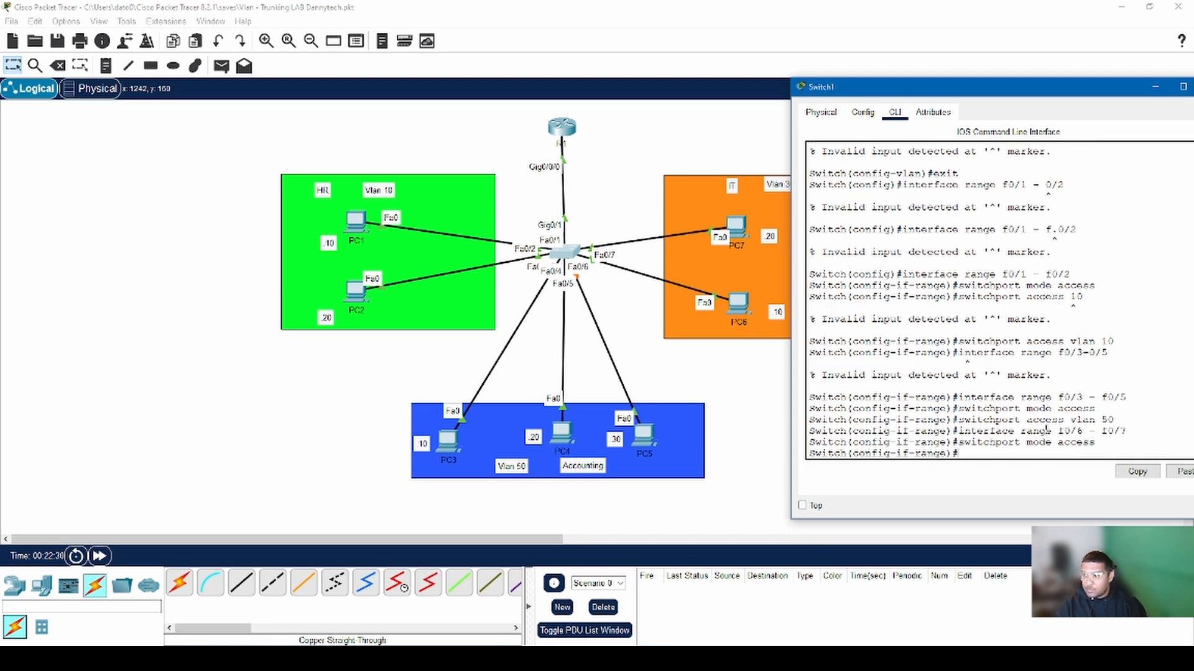
# Step: Assign ports f0/6 - f0/7 to VLAN 30 with switchport access vlan 30
pyautogui.write('switc')
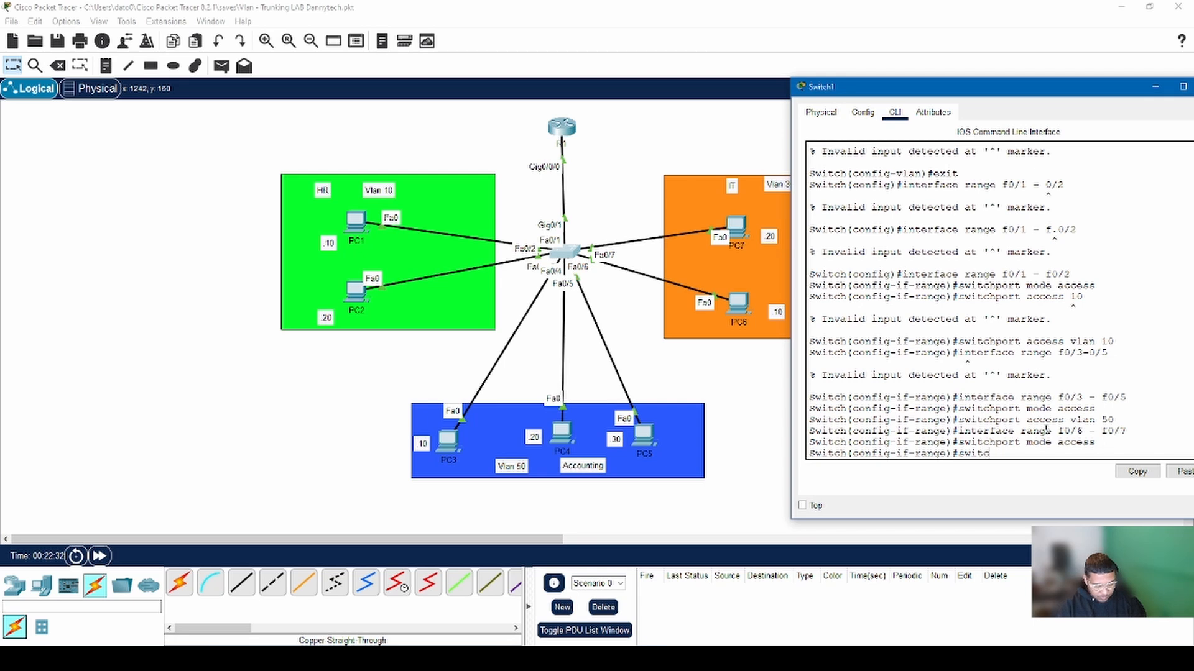
pyautogui.write('hport')
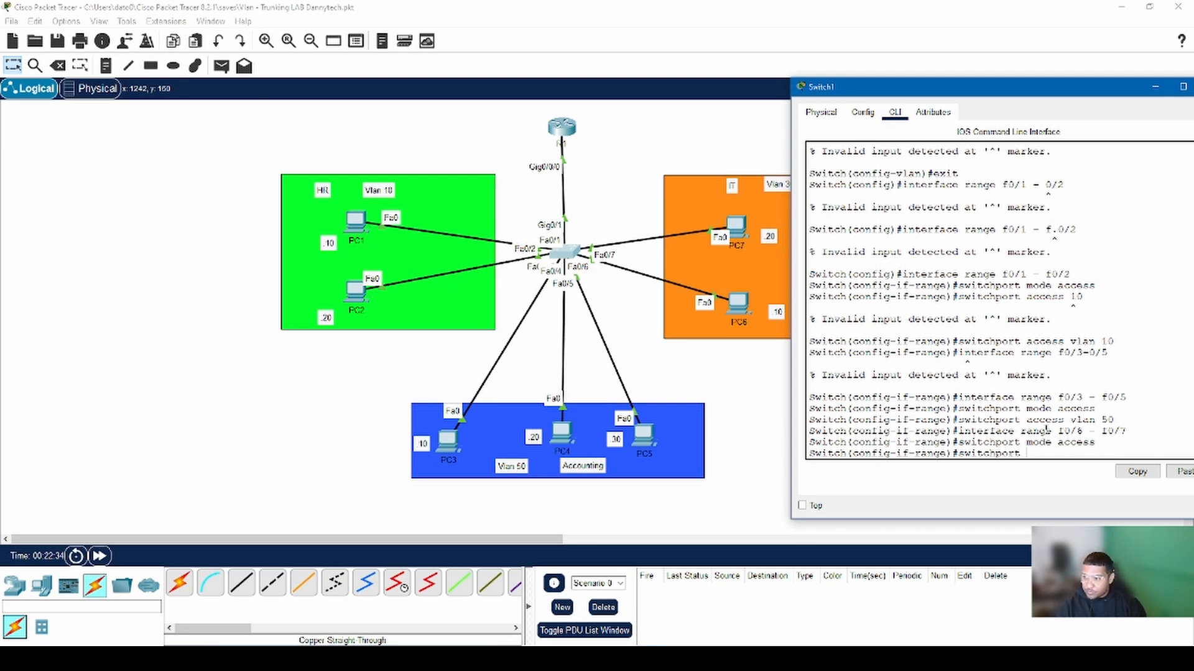
pyautogui.write(' acce')
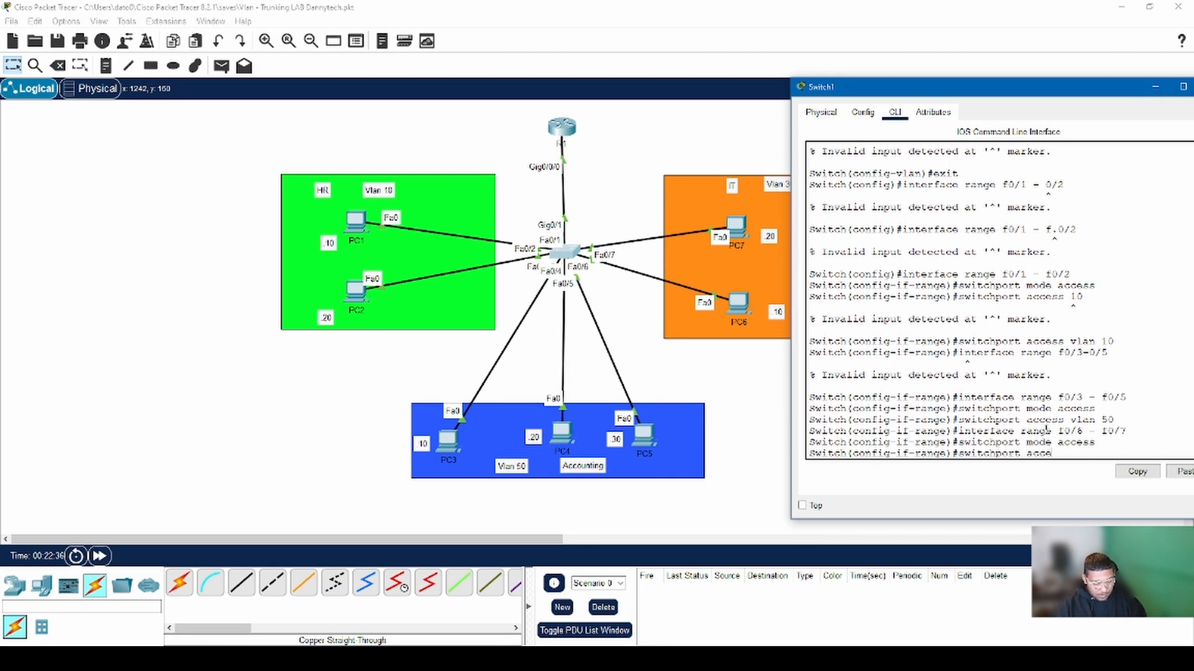
pyautogui.write('ss')
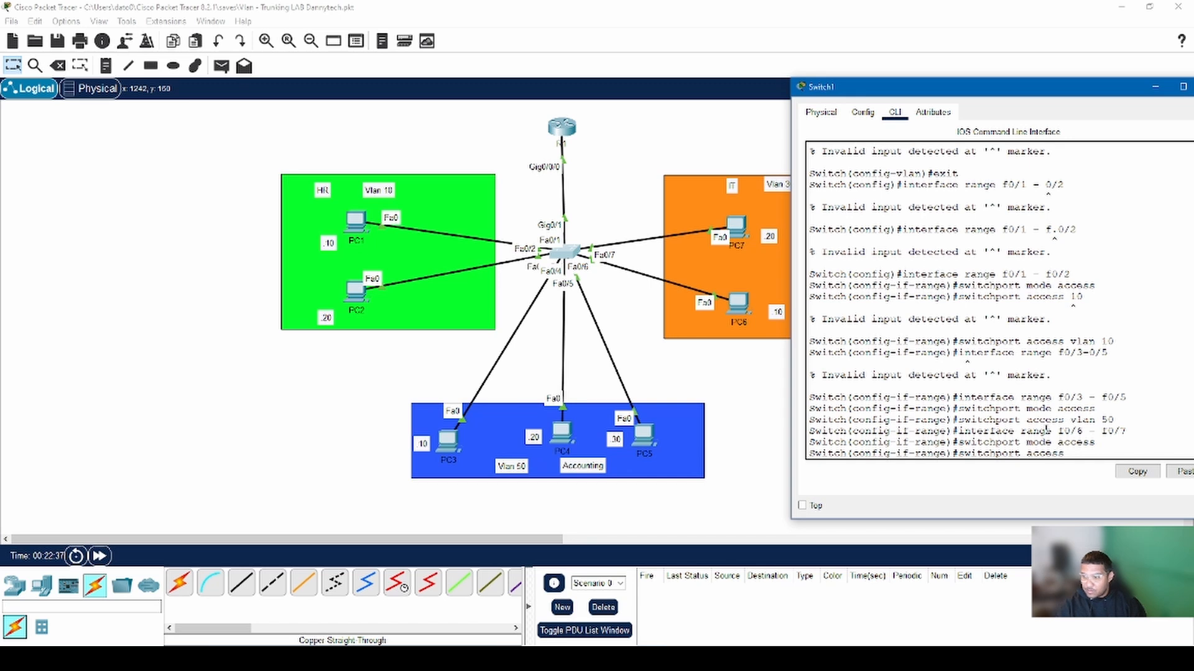
pyautogui.write(' vlan')
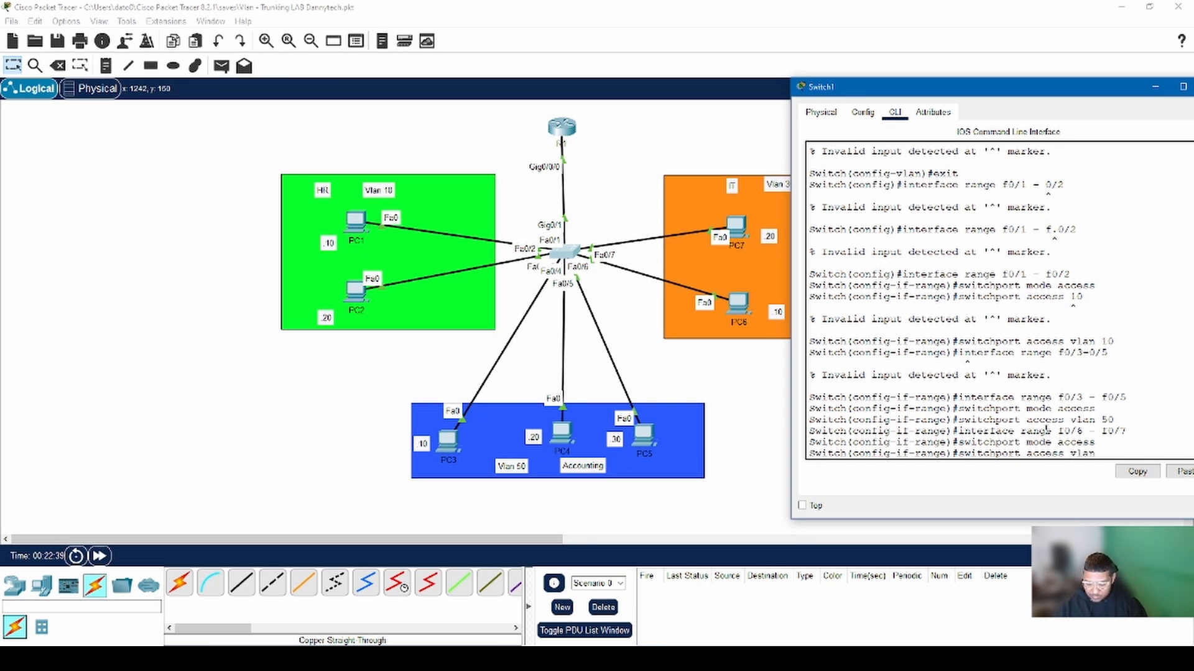
pyautogui.write(' 30')
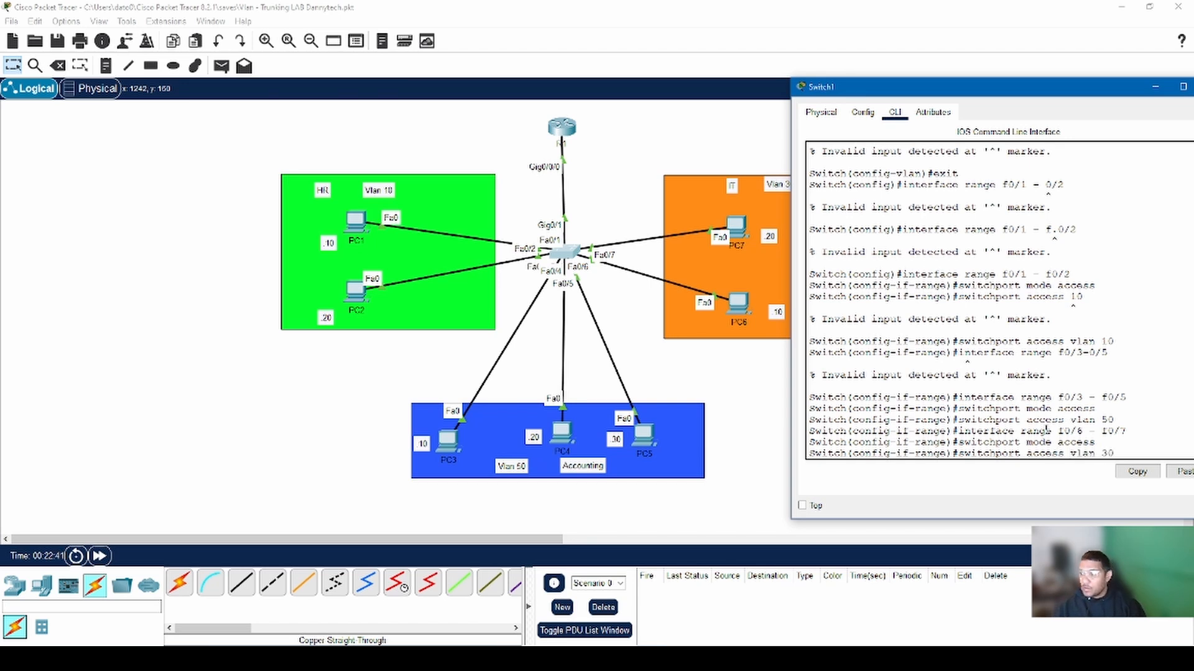
pyautogui.press('Return')
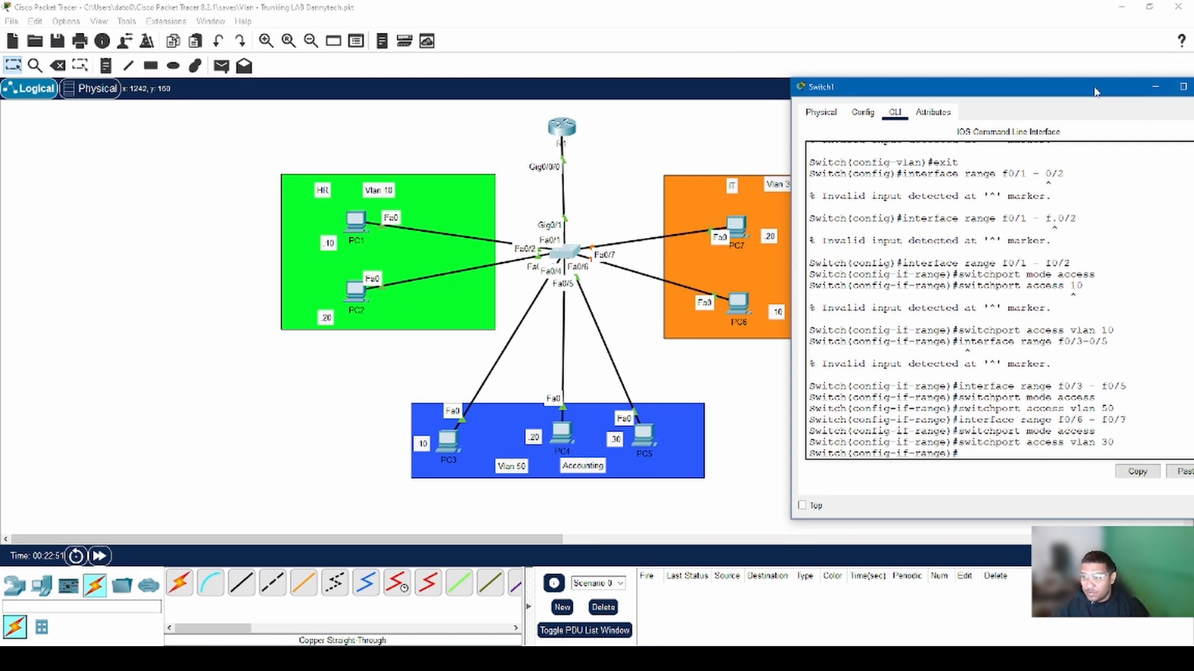
# Step: Bring the whole Switch1 window into view and enter configuration for the router uplink with int g0/1
pyautogui.moveTo(1096, 90); pyautogui.dragTo(1044, 54)
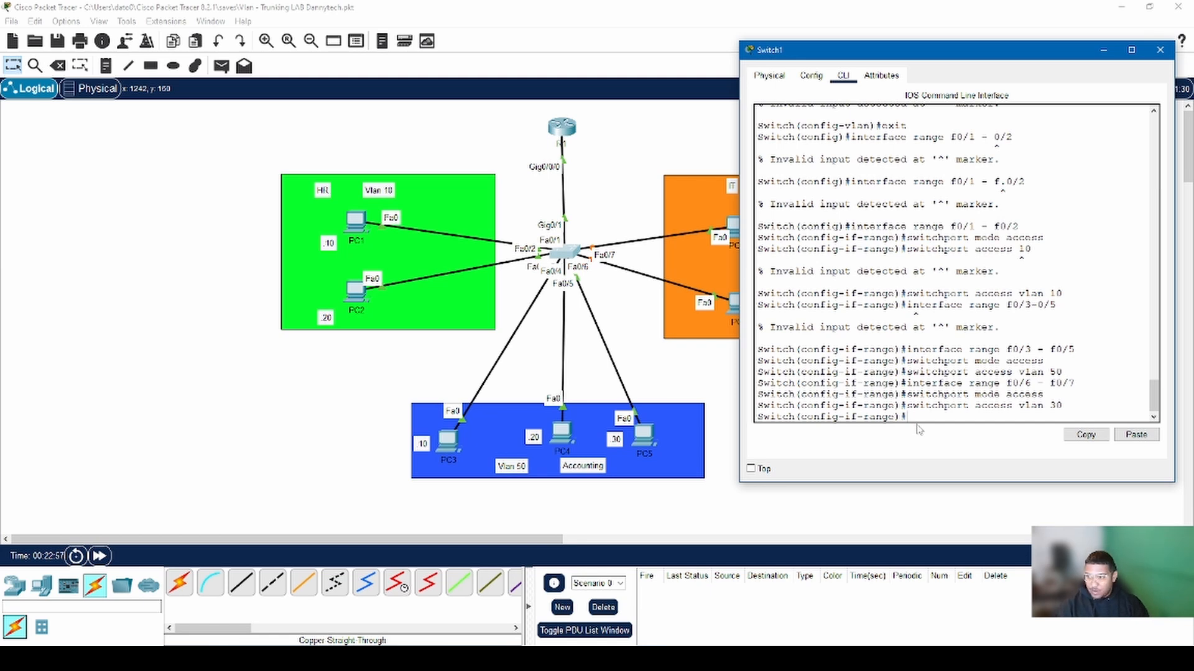
pyautogui.write('int')
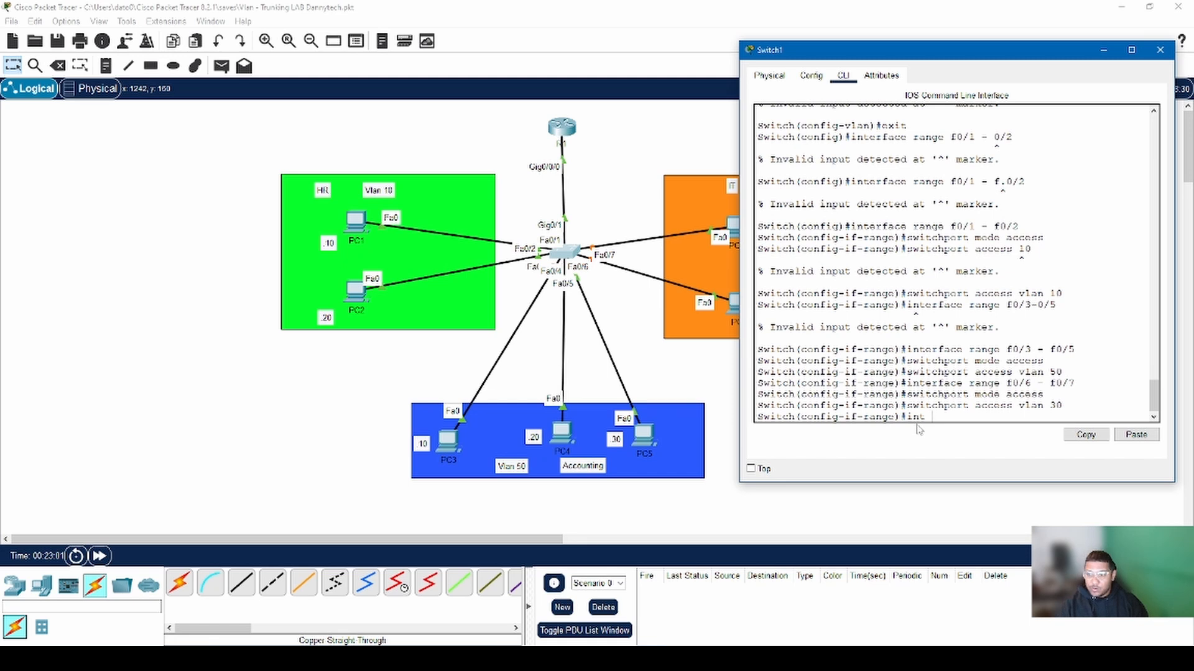
pyautogui.write(' g0/')
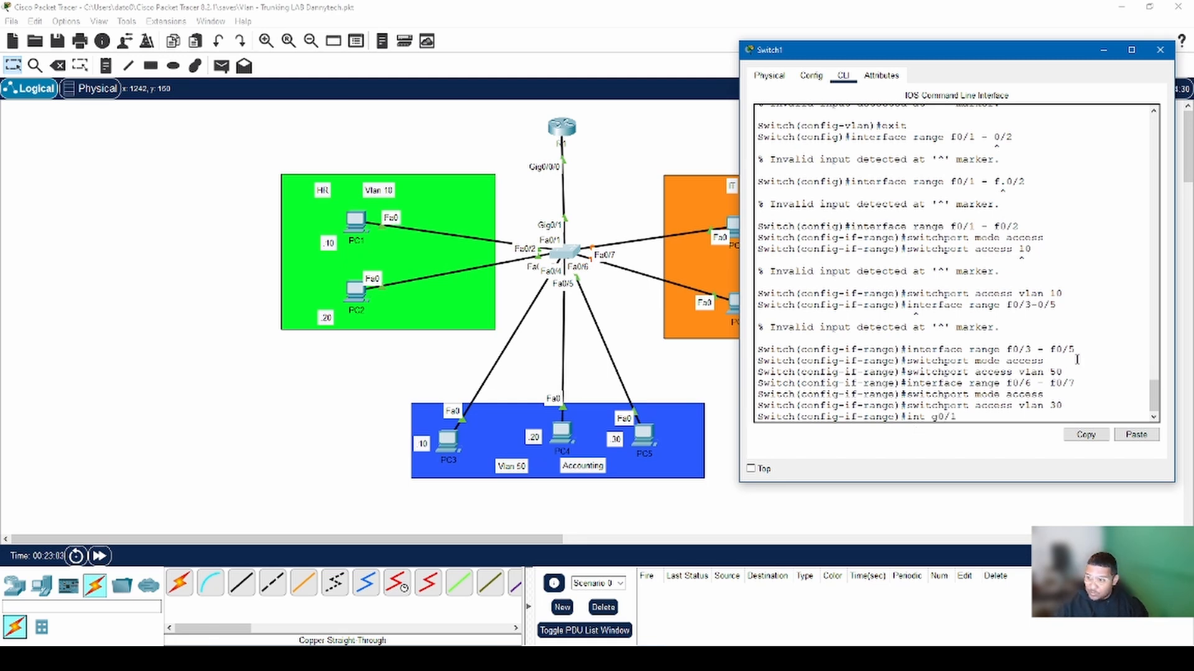
pyautogui.write('1')
pyautogui.press('Return')
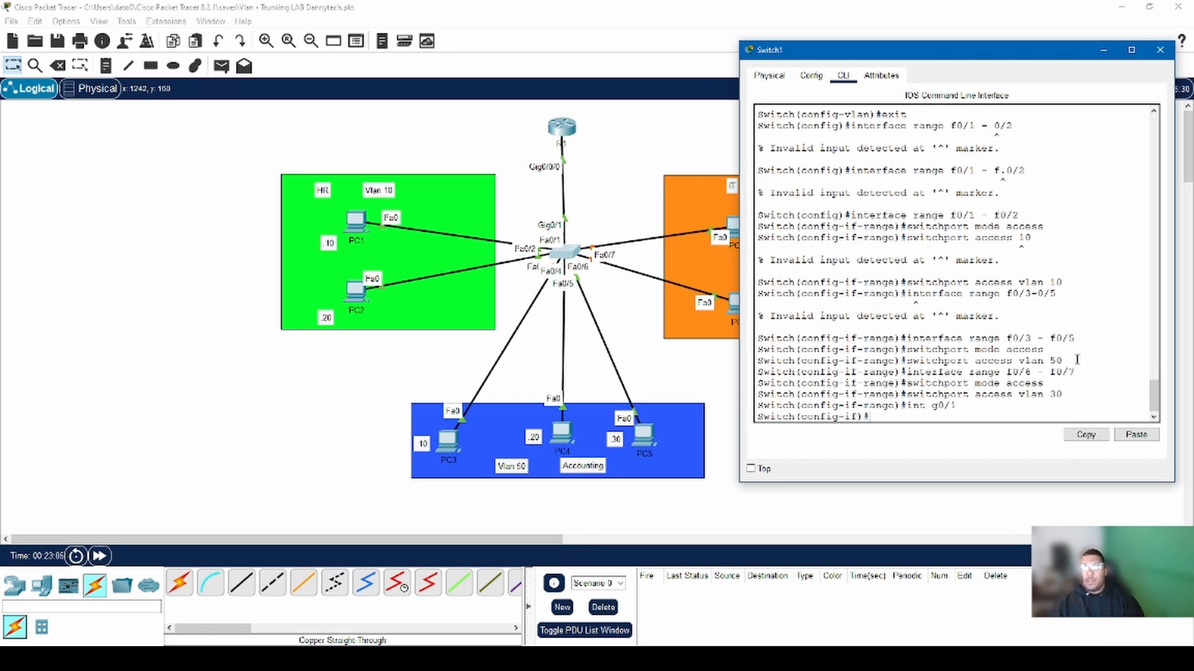
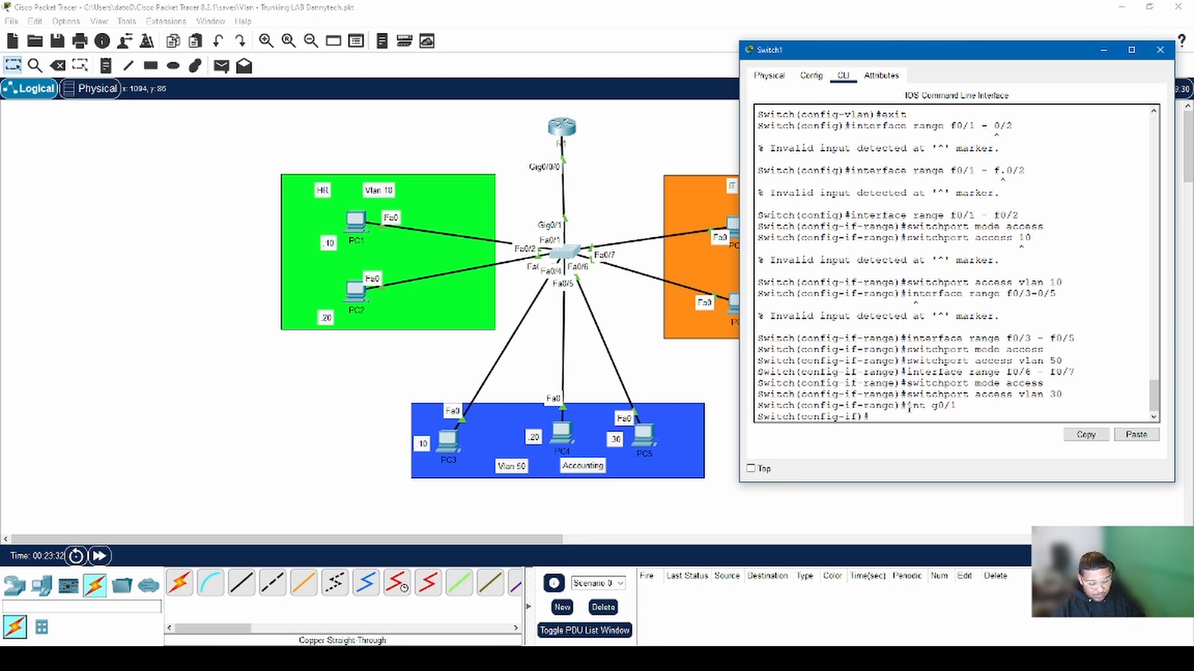
# Step: Set Switch1's g0/1 uplink to trunk mode with switchport mode trunk
pyautogui.write('swit')
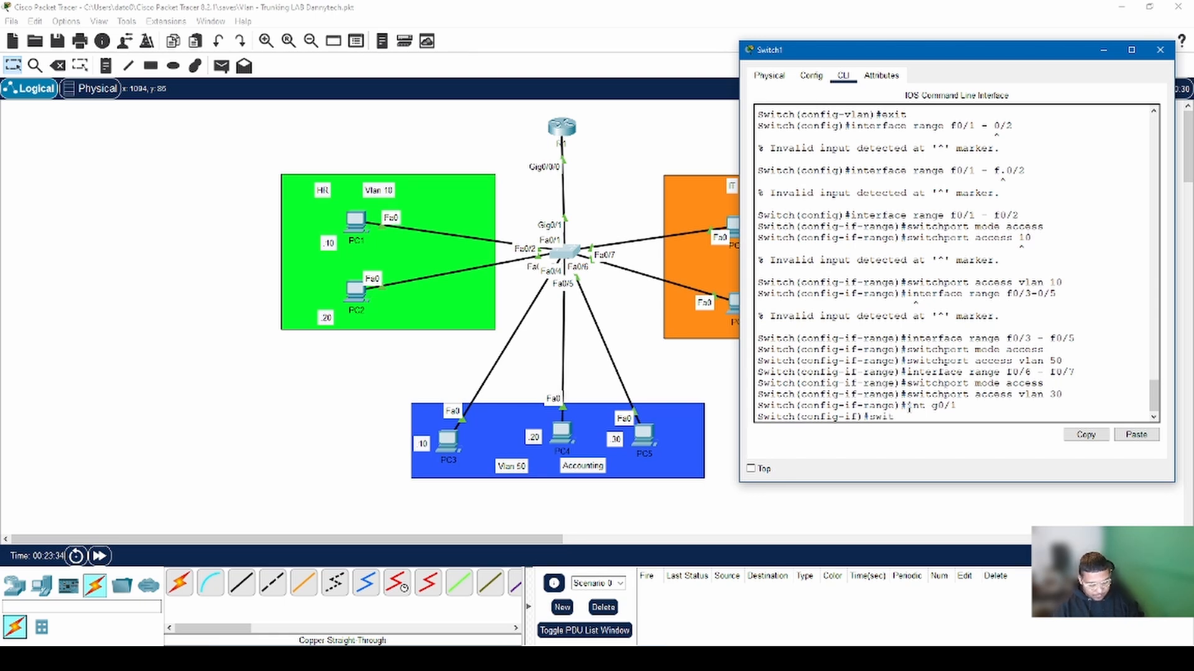
pyautogui.write('chport m')
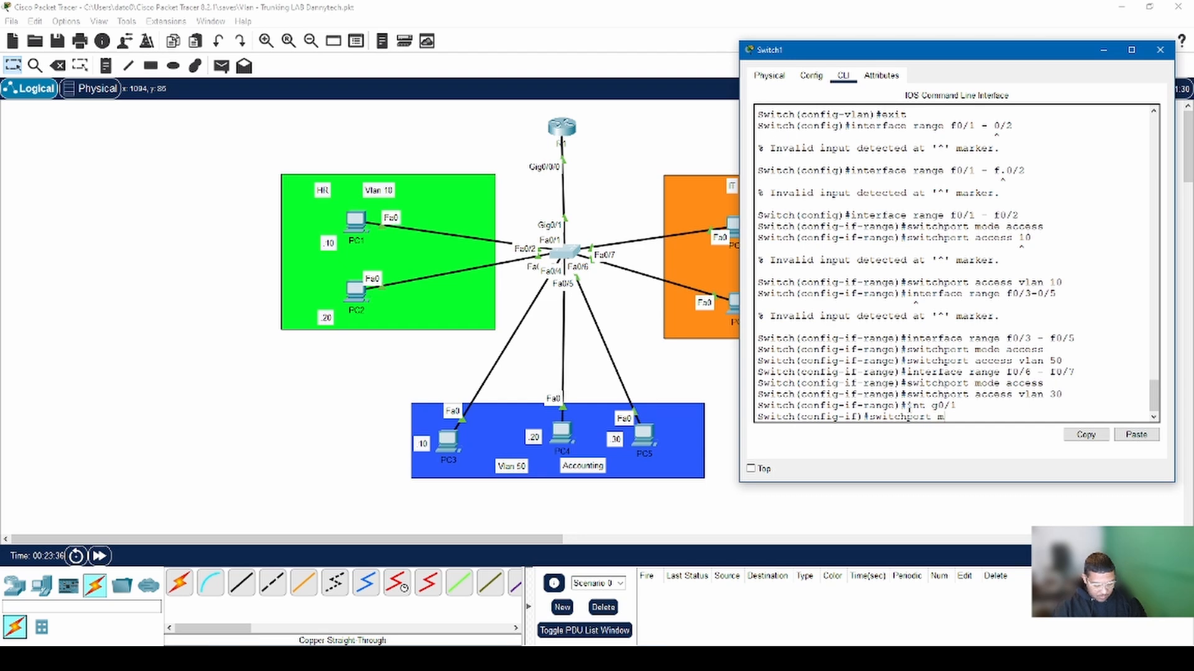
pyautogui.write('ode trunk')
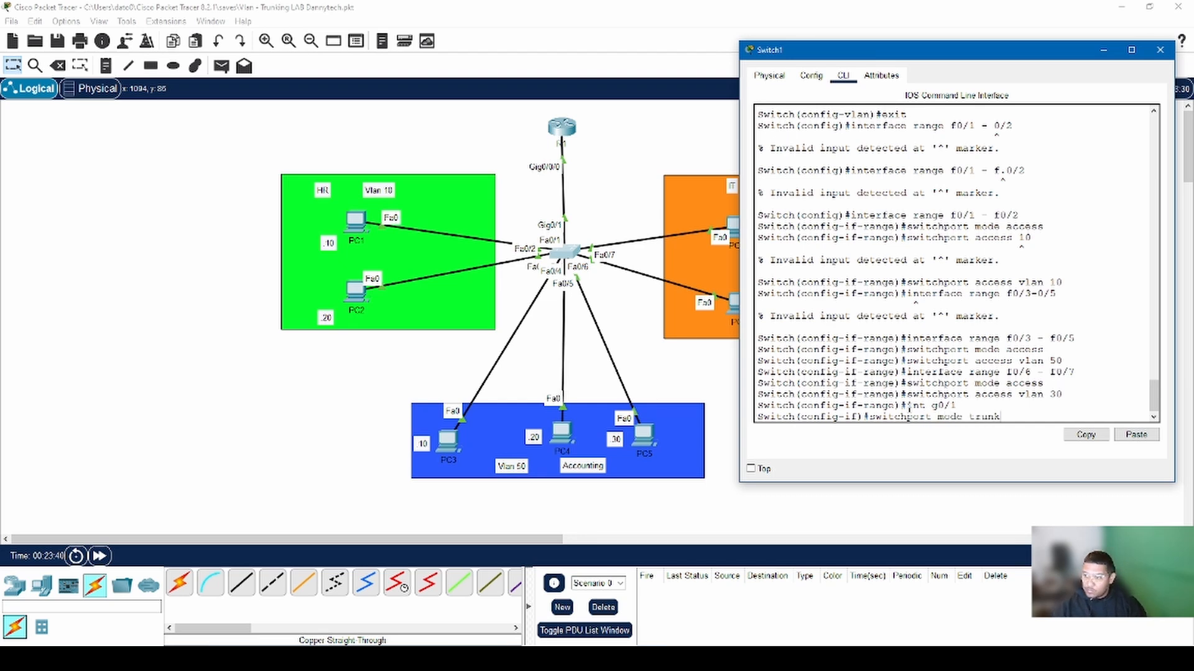
pyautogui.press('Return')
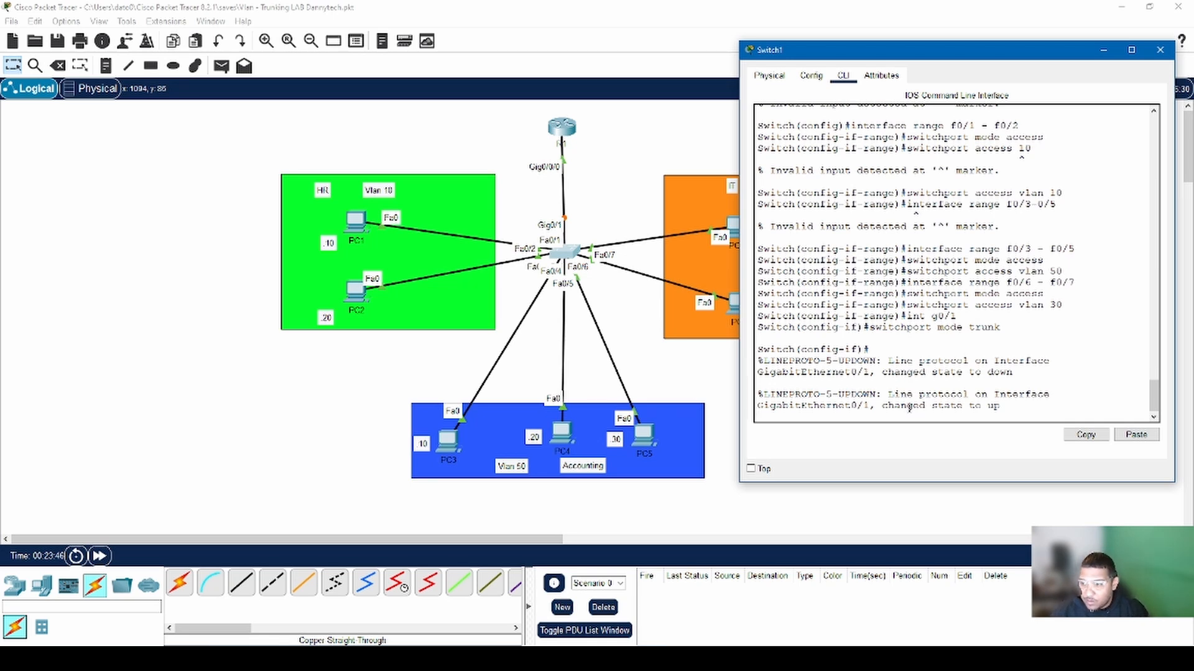
pyautogui.press('Return')
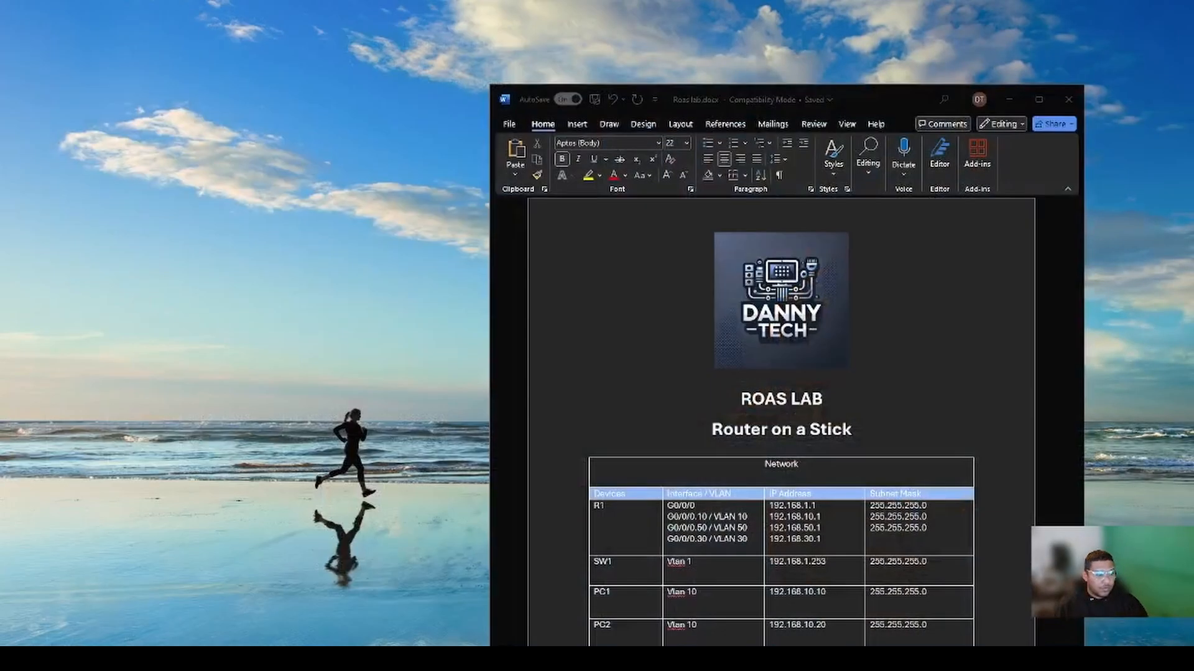
# Step: Clear the lab document off the switch console and allow the three VLANs on the g0/1 trunk with switch trunk allow vlan 10,30,50
pyautogui.click(414, 603)
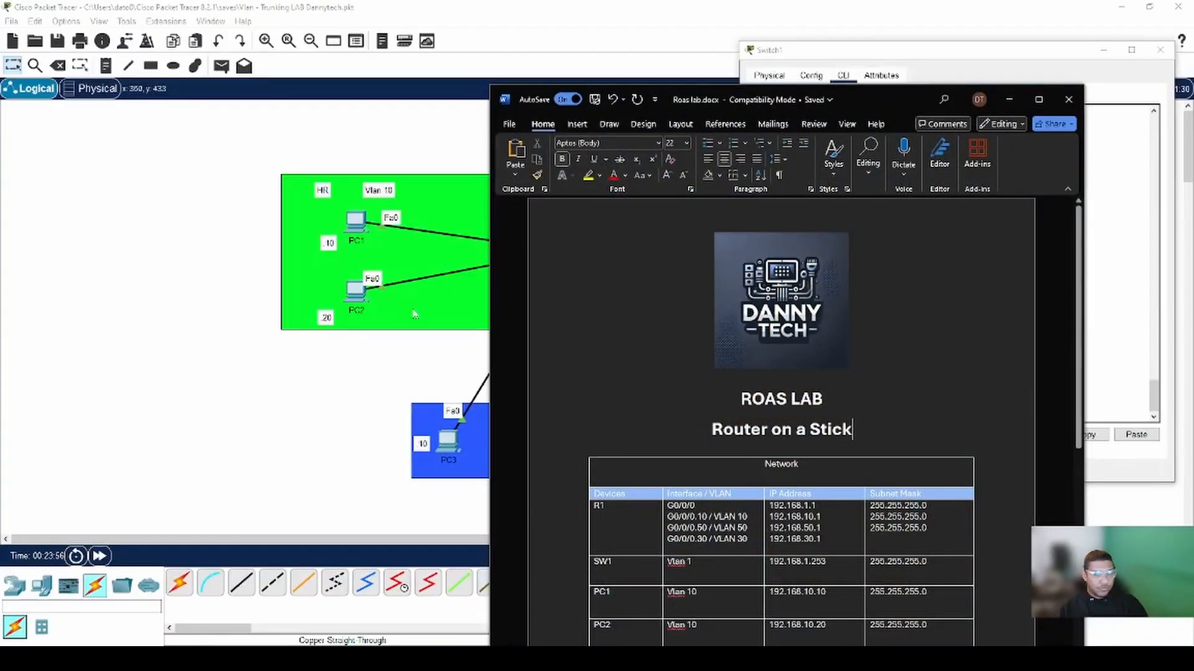
pyautogui.moveTo(909, 95); pyautogui.dragTo(482, 670)
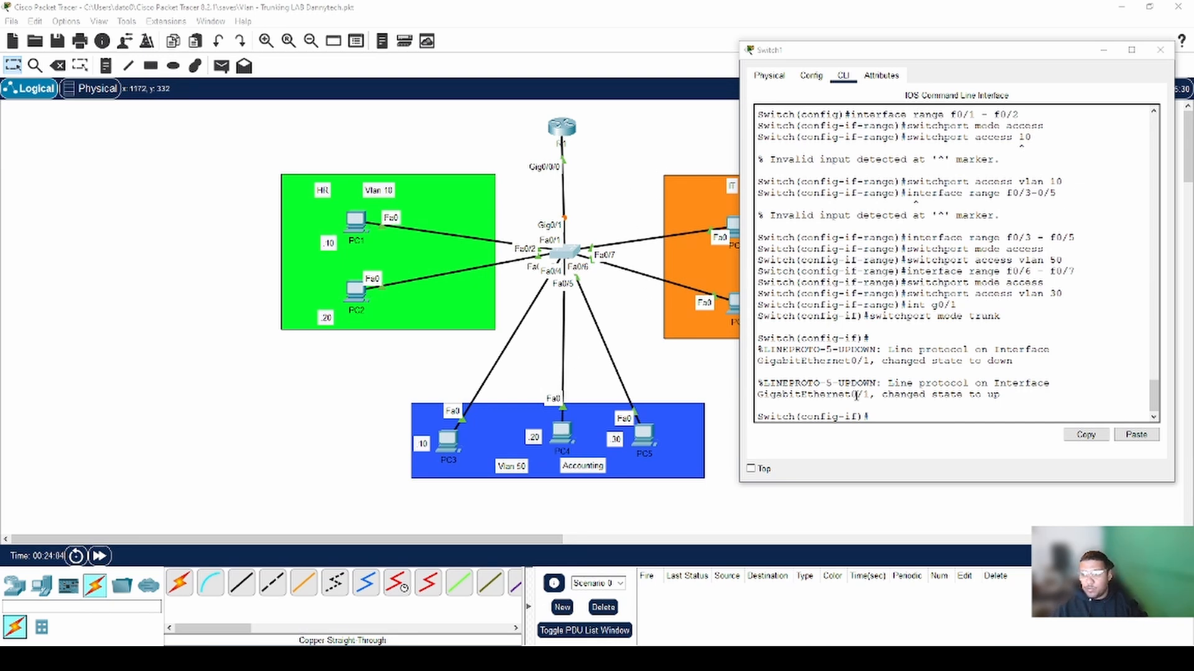
pyautogui.click(876, 413)
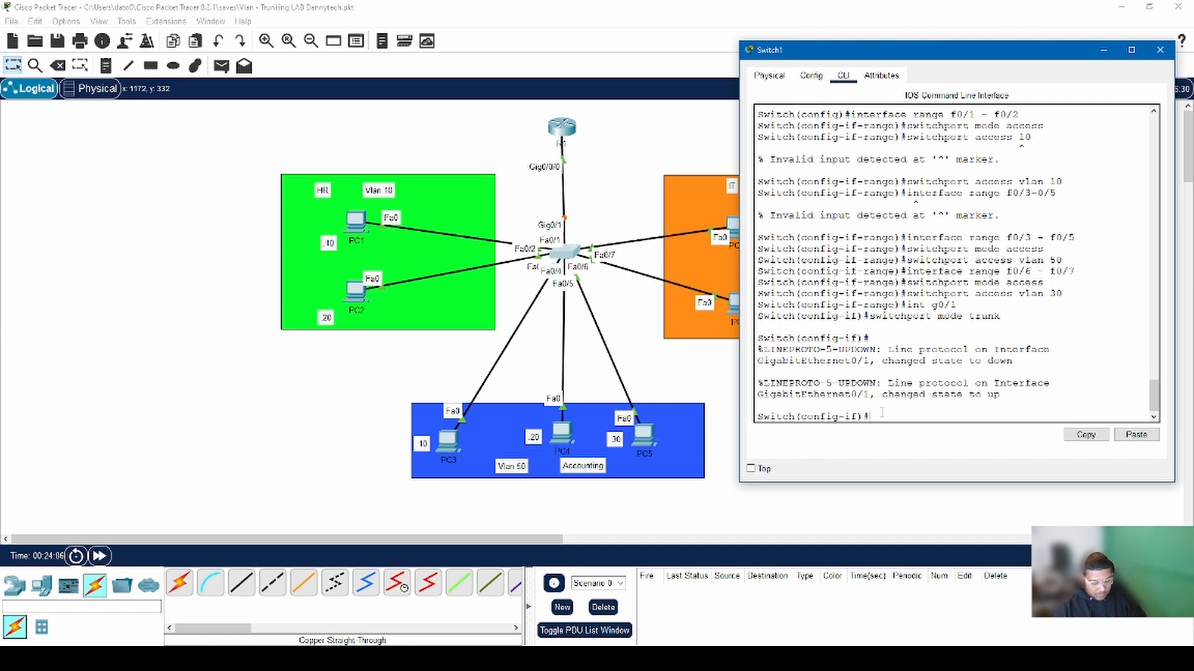
pyautogui.write('sw')
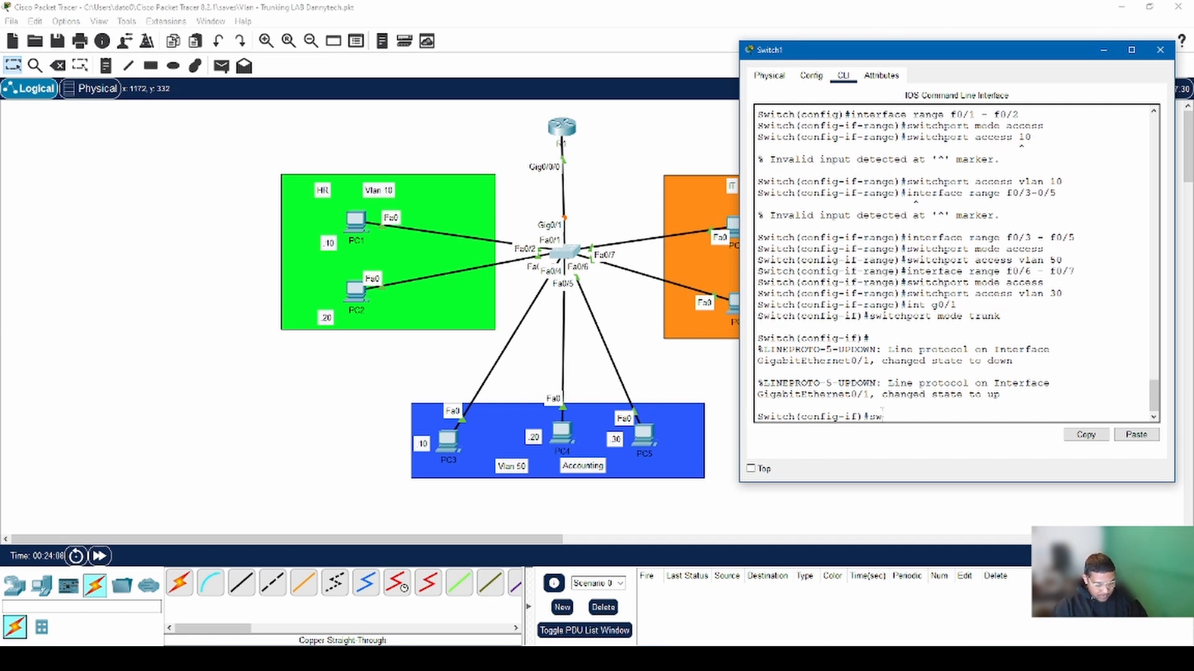
pyautogui.write('itch trunk ')
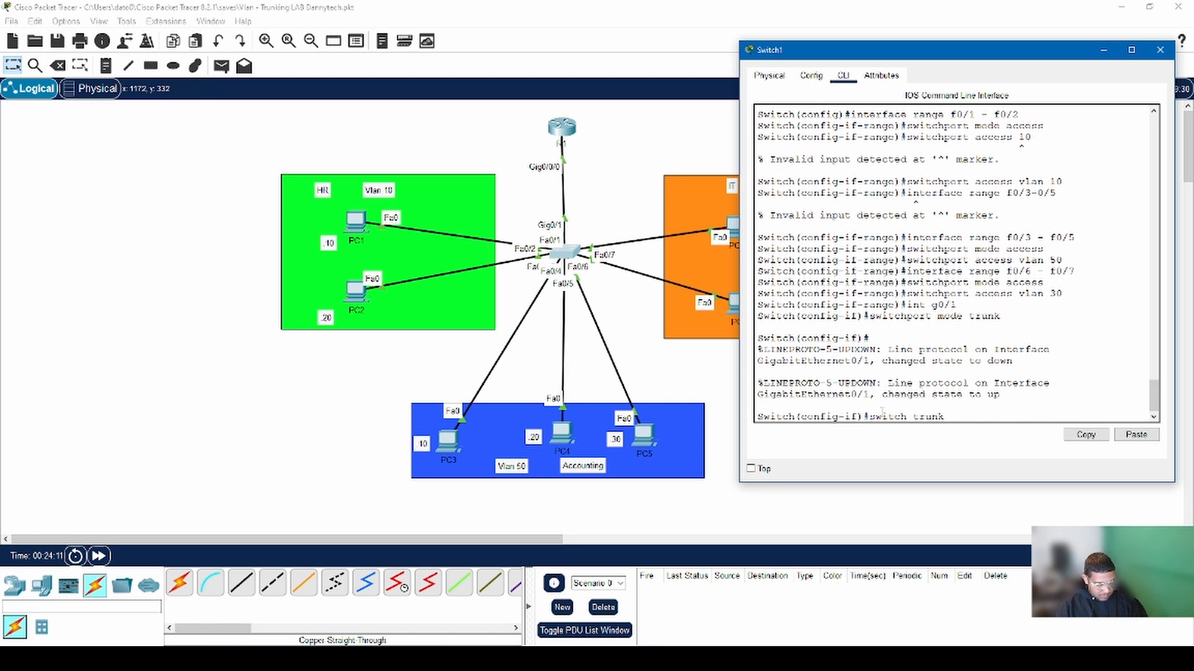
pyautogui.write('all')
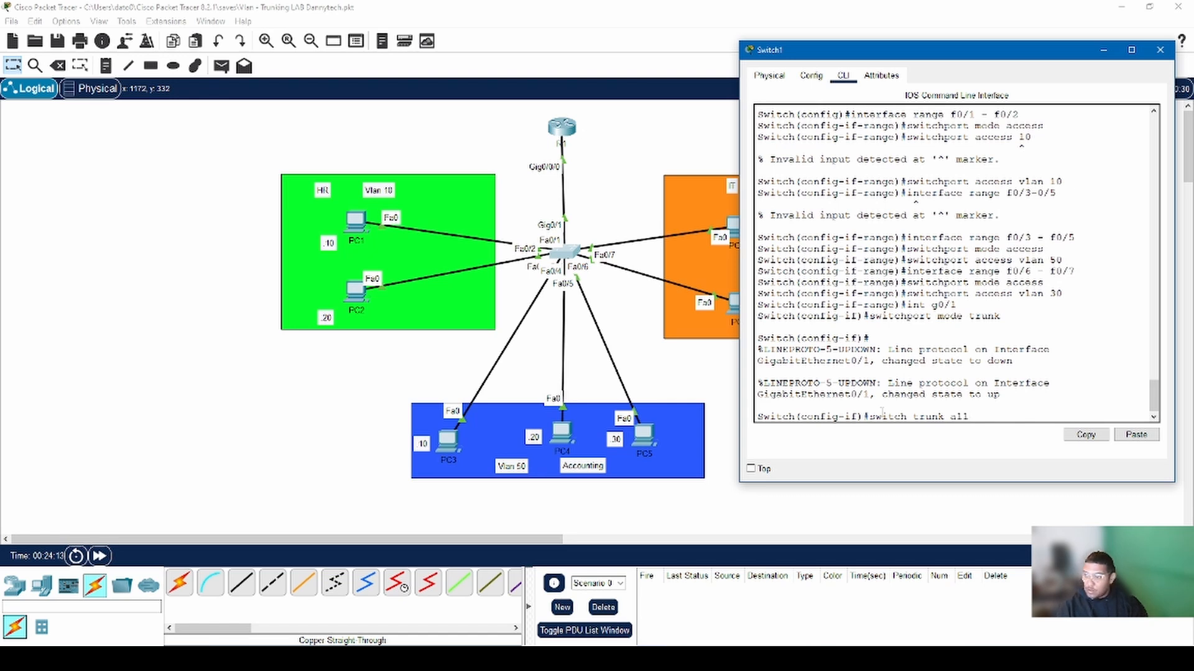
pyautogui.write('ow')
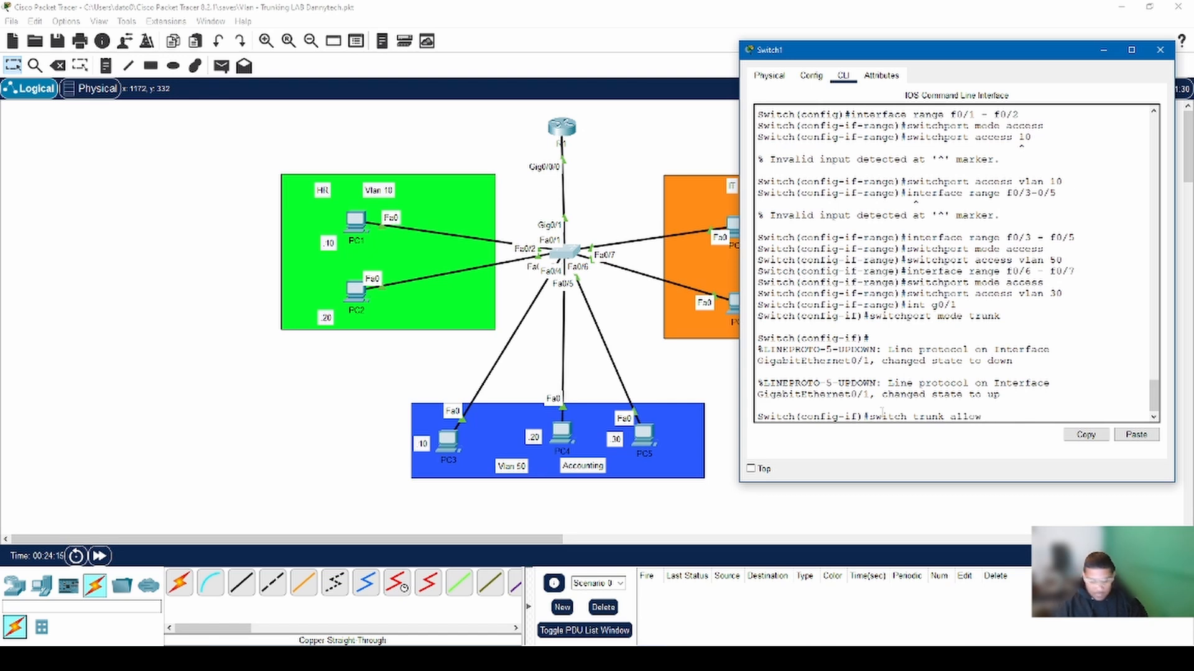
pyautogui.write(' vl')
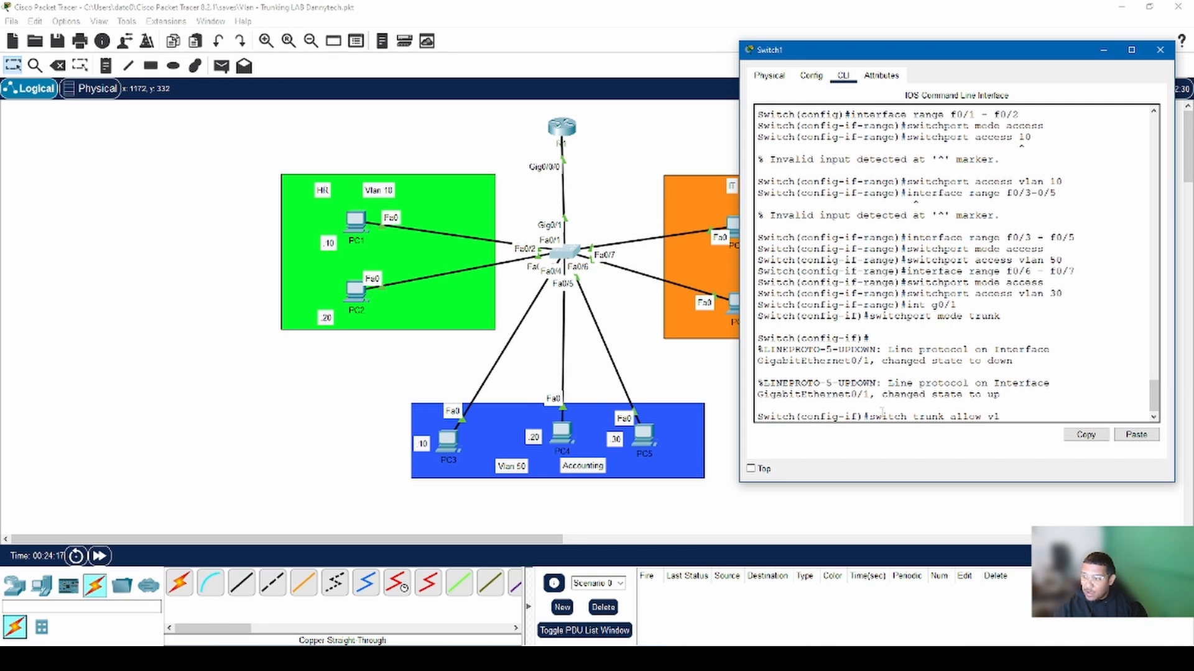
pyautogui.write('an')
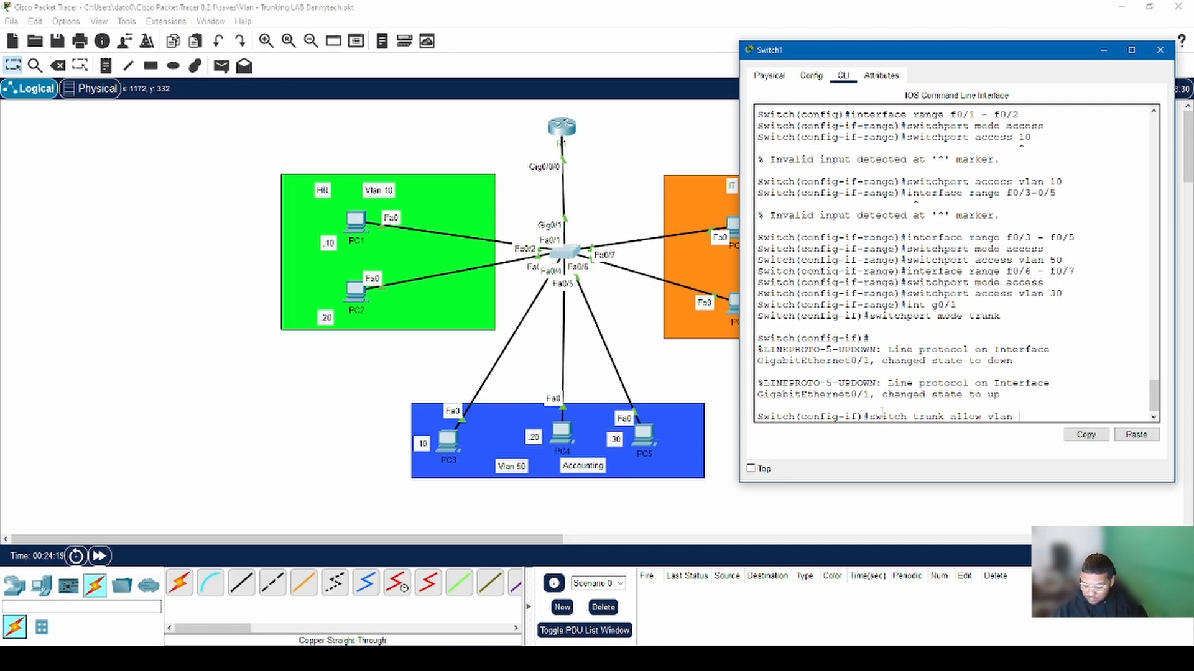
pyautogui.write(' 10')
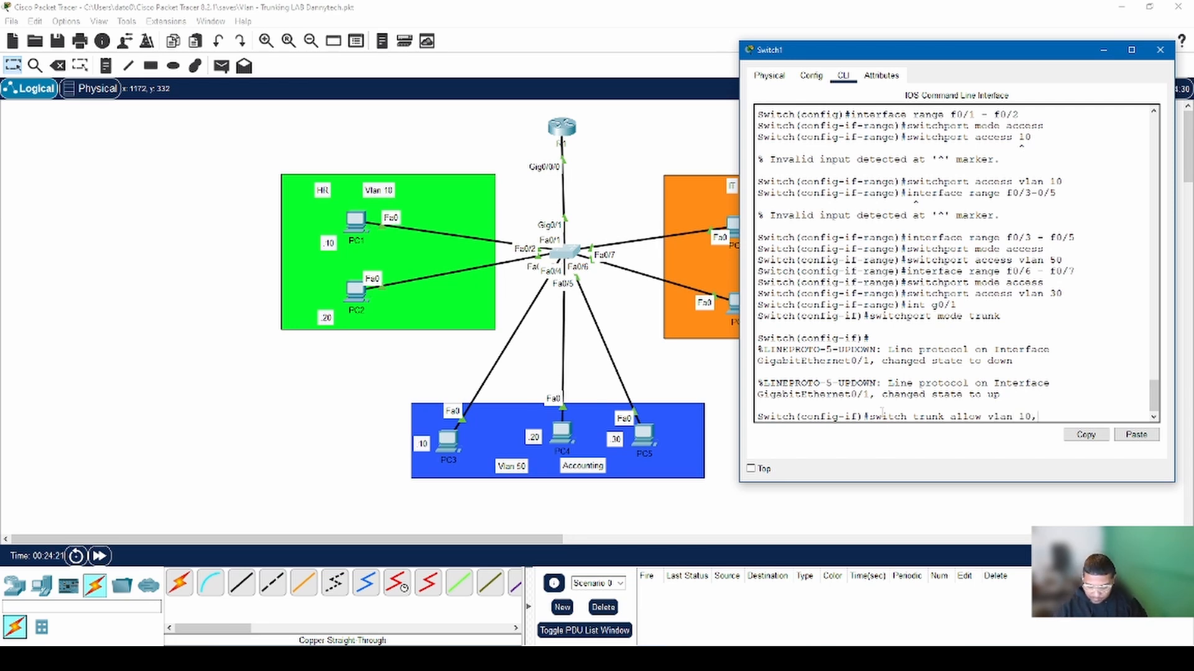
pyautogui.write(',30')
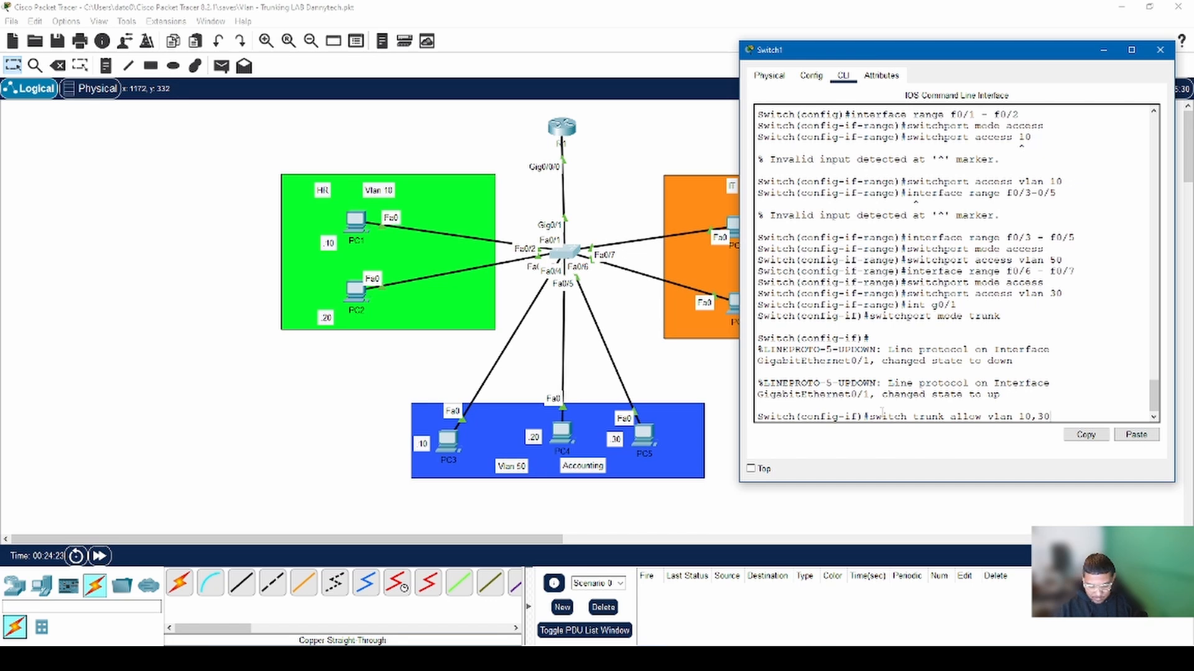
pyautogui.write(',50')
pyautogui.press('Return')
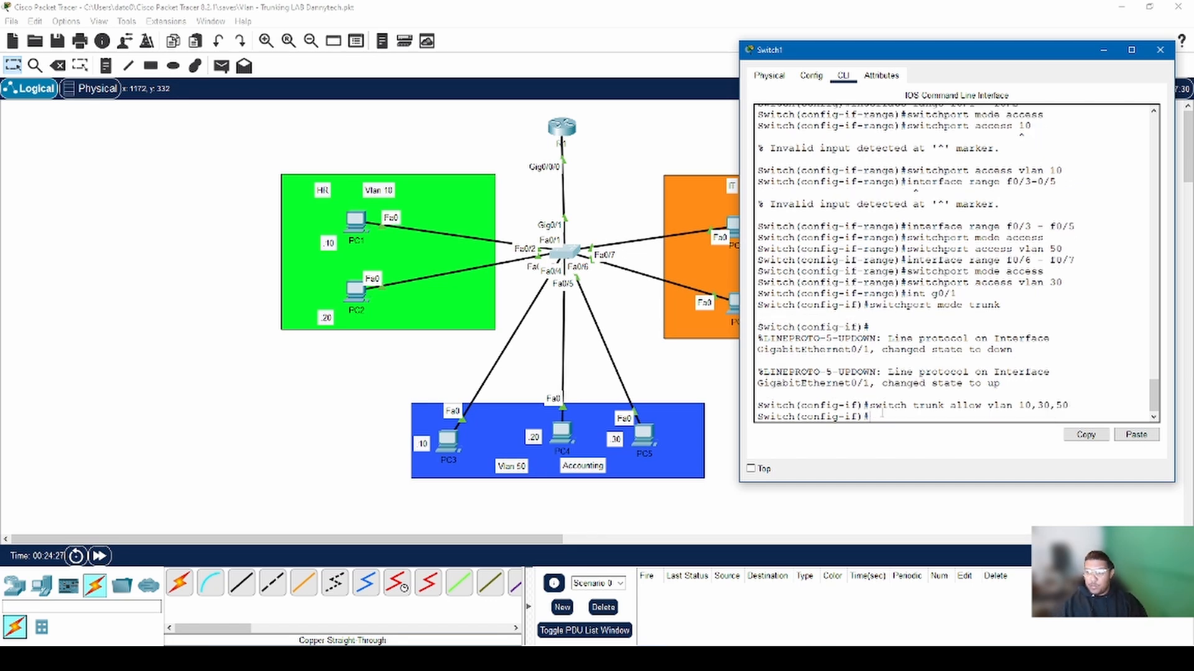
# Step: Leave the g0/1 interface configuration with exit, returning to global configuration mode
pyautogui.press('Return')
pyautogui.press('Return')
pyautogui.press('Return')
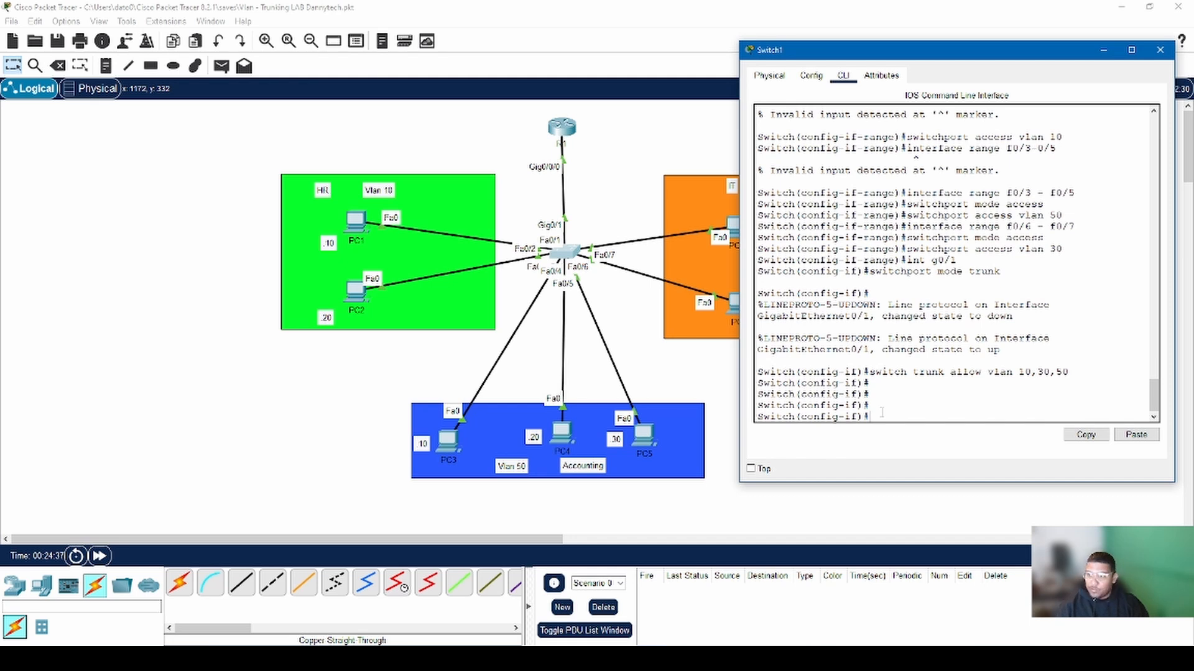
pyautogui.press('BackSpace')
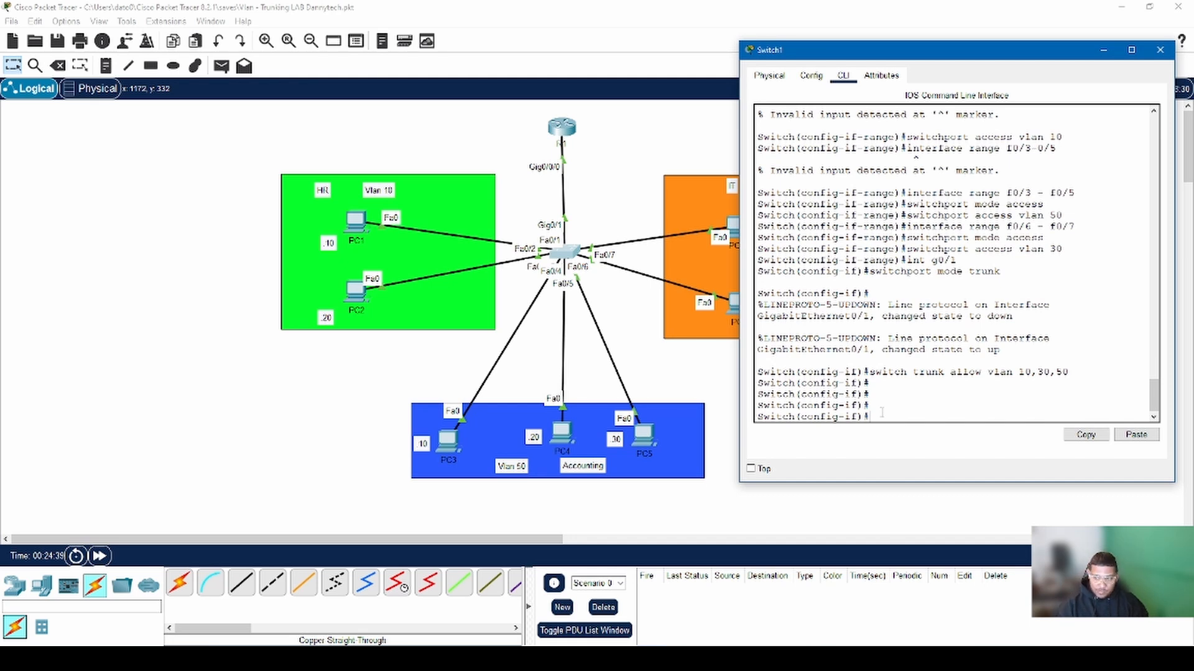
pyautogui.write('exit')
pyautogui.press('Return')
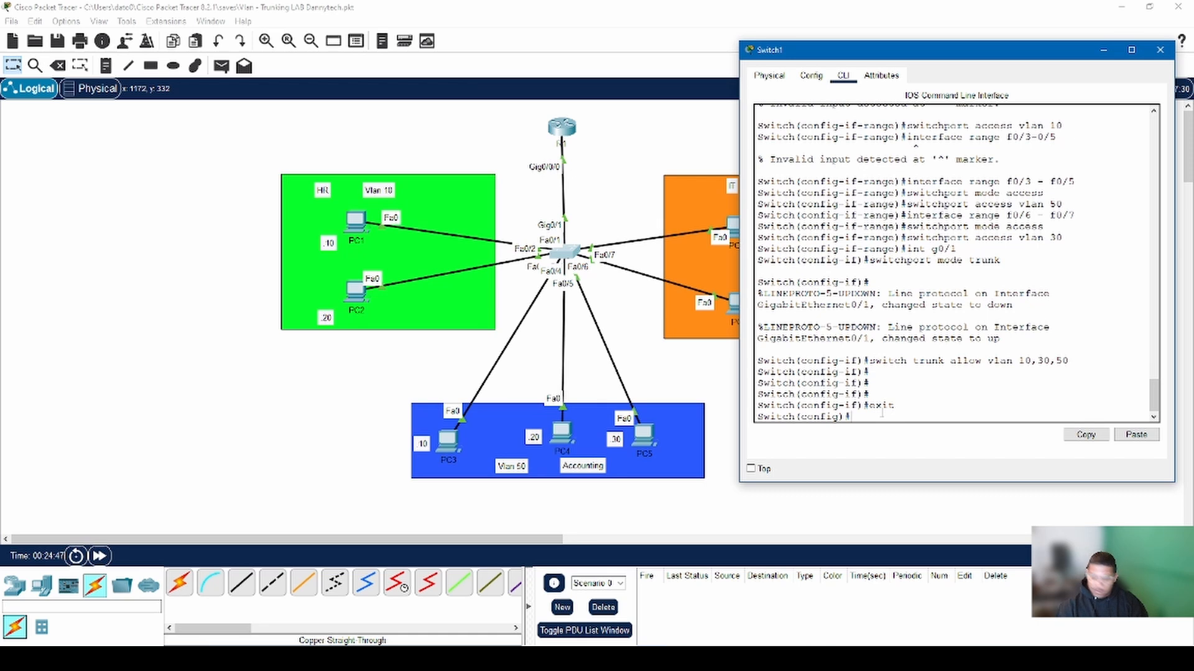
# Step: Check Switch1's VLAN names and port assignments with do show vlan bri
pyautogui.write('do sh')
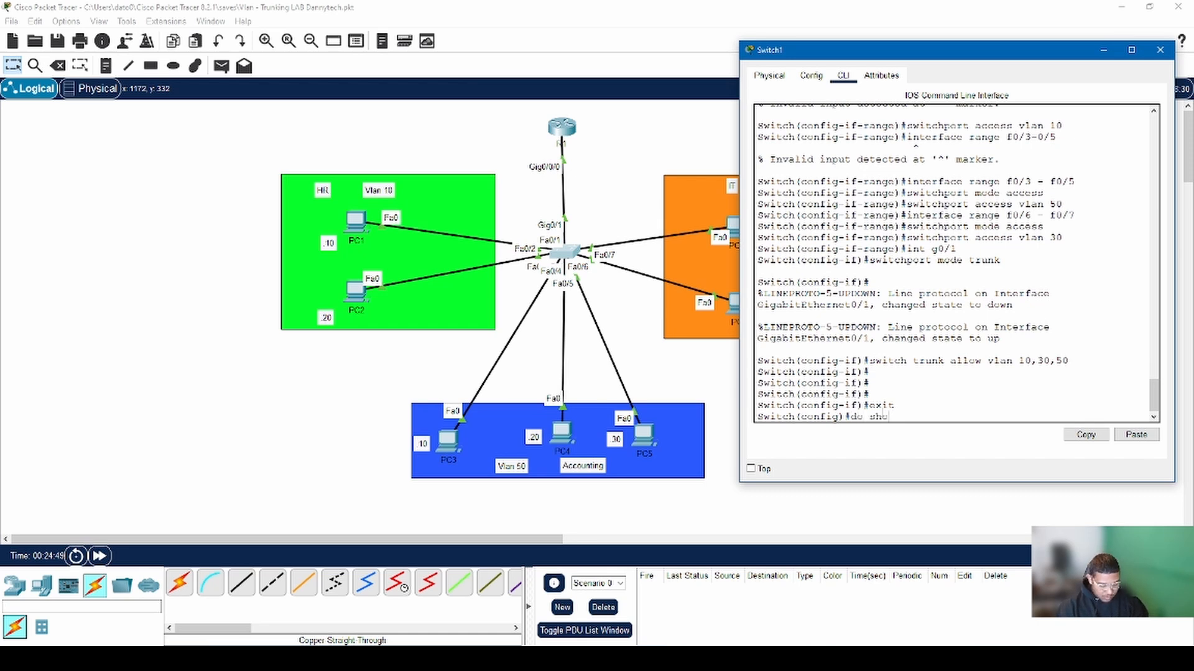
pyautogui.write('ow vlan ')
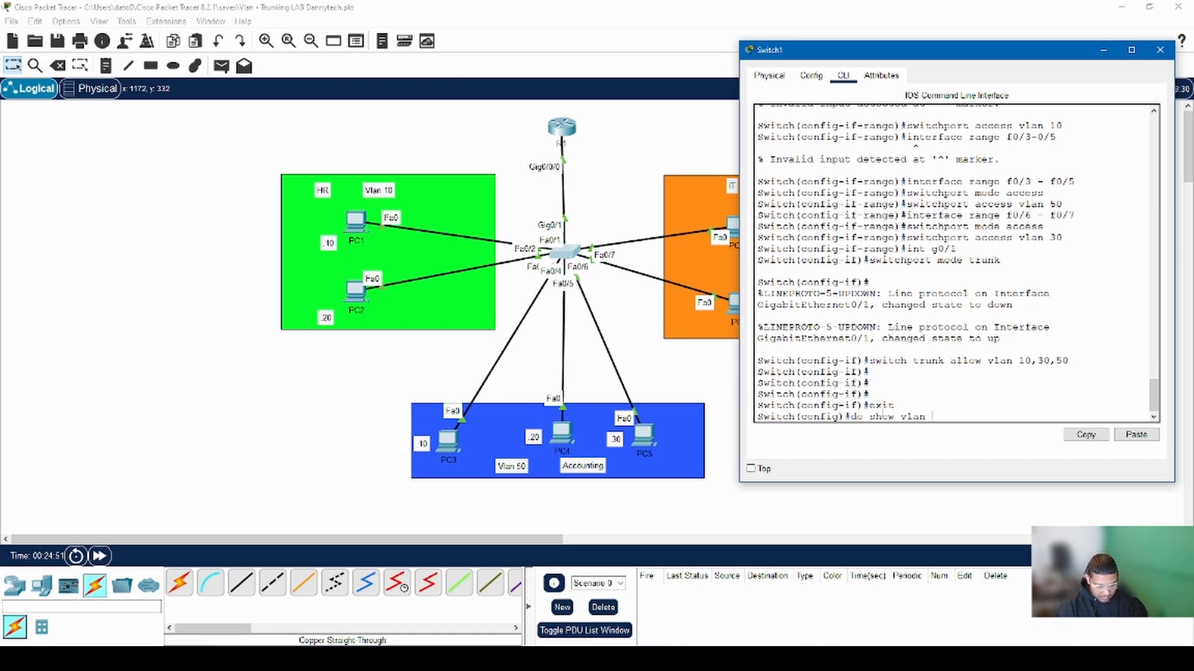
pyautogui.write('bri')
pyautogui.press('Return')
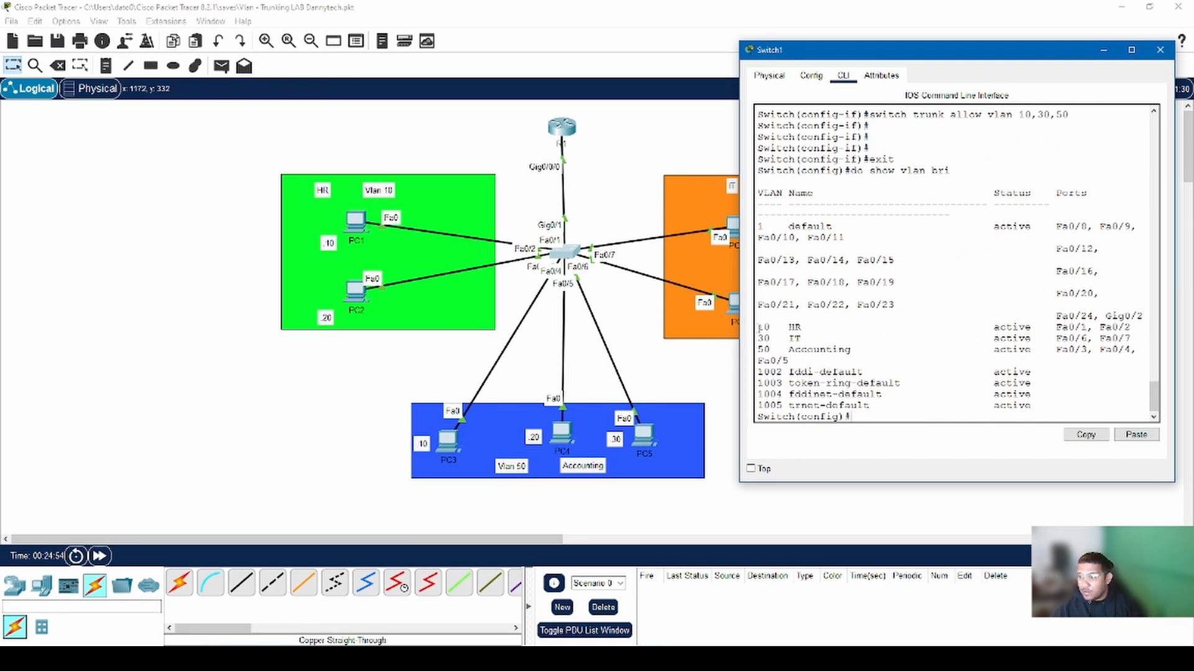
# Step: Examine the HR, IT and Accounting rows of Switch1's VLAN table, checking the VLAN numbers and assigned ports
pyautogui.moveTo(757, 327); pyautogui.dragTo(1128, 329)
pyautogui.rightClick(1133, 331)
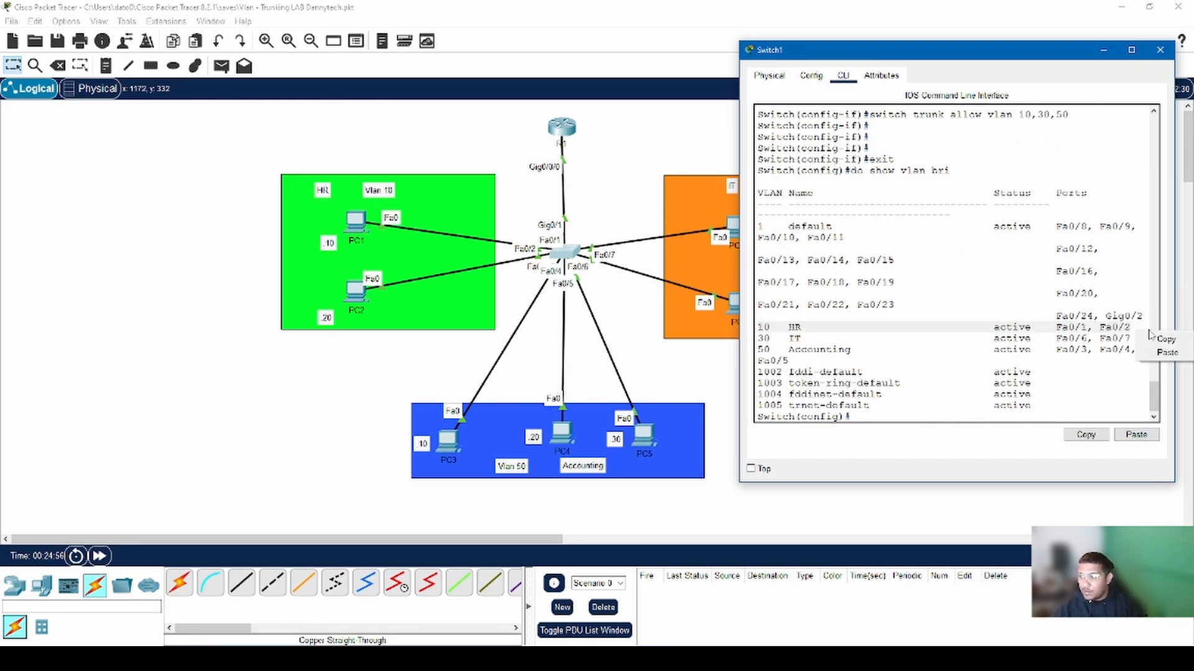
pyautogui.click(1085, 339)
pyautogui.moveTo(759, 328); pyautogui.dragTo(1132, 329)
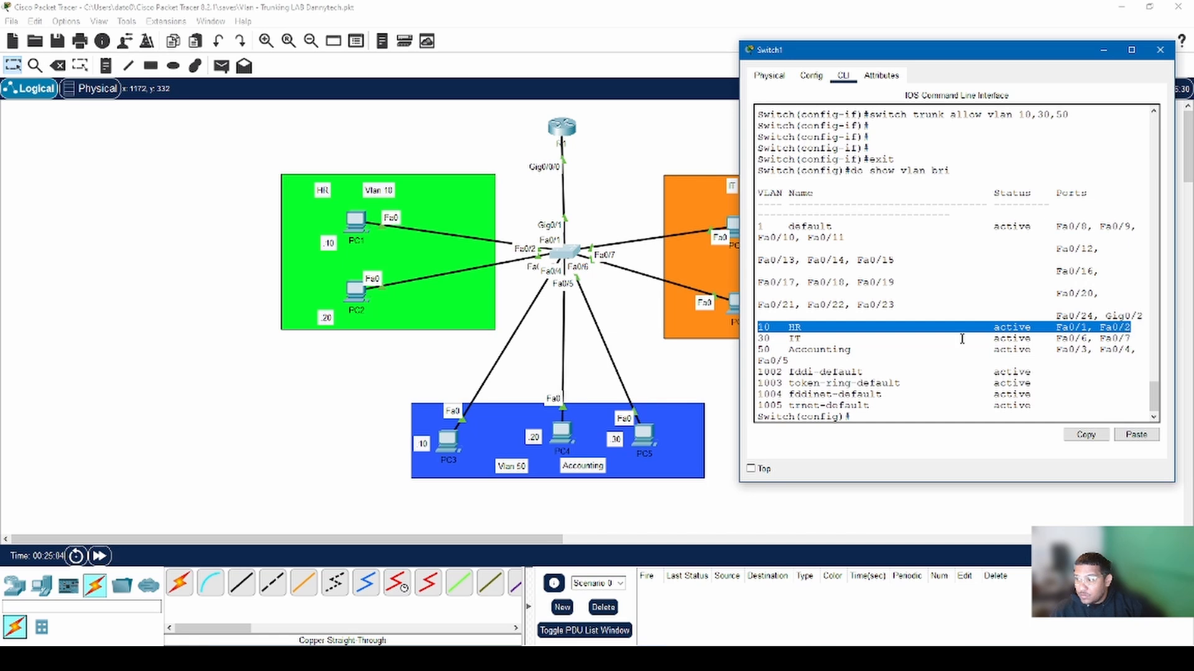
pyautogui.click(771, 337)
pyautogui.moveTo(758, 338); pyautogui.dragTo(1133, 338)
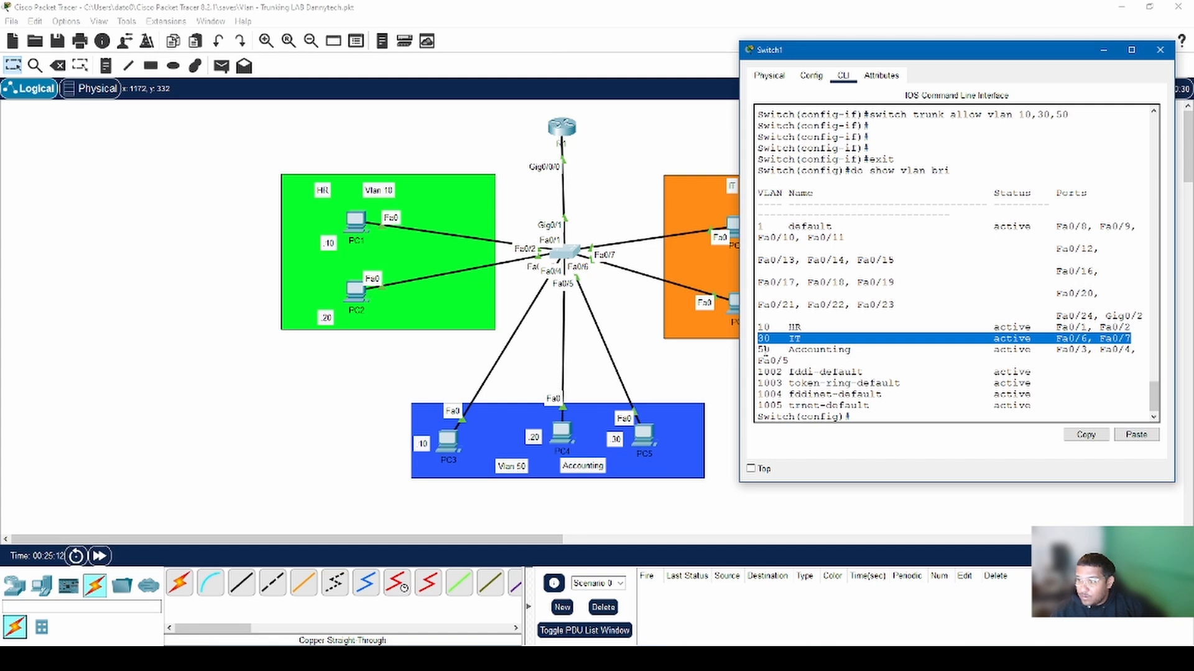
pyautogui.moveTo(759, 349); pyautogui.dragTo(876, 343)
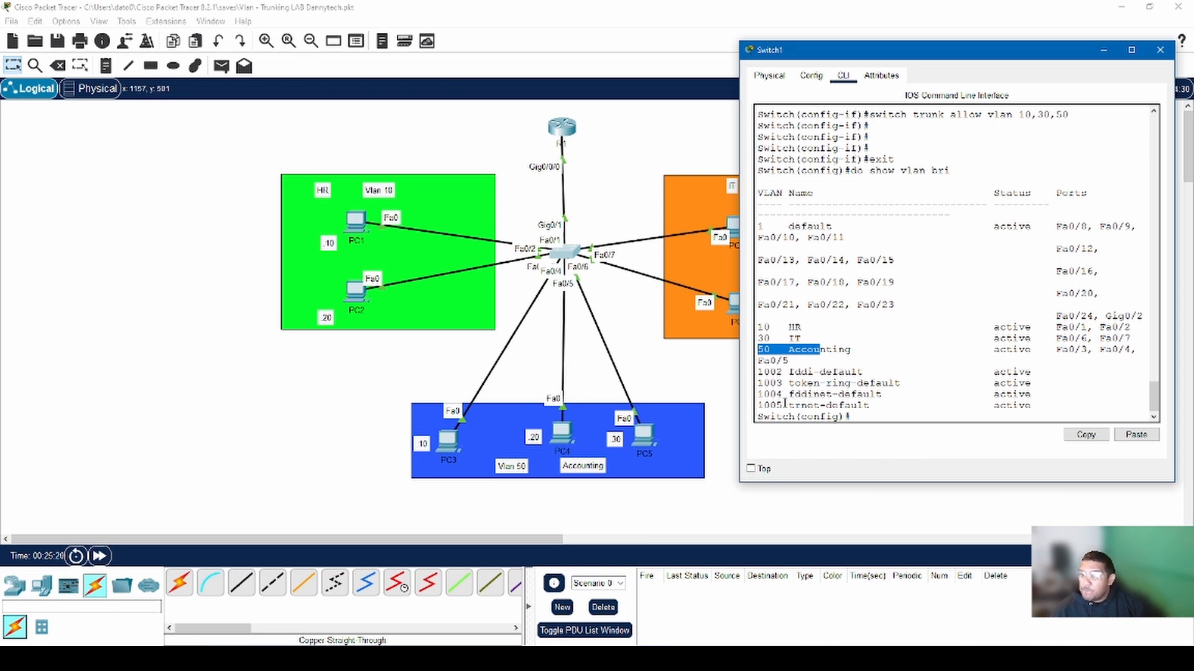
pyautogui.scroll(-1, 767, 274)
pyautogui.scroll(3, 784, 287)
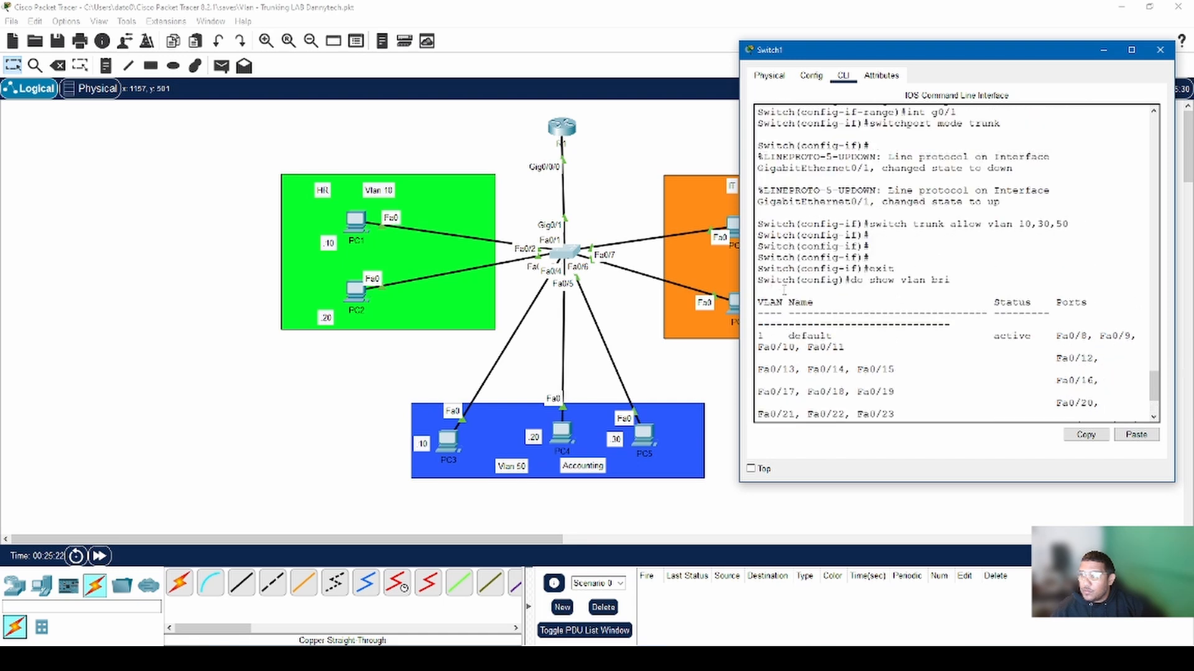
pyautogui.scroll(-3, 784, 287)
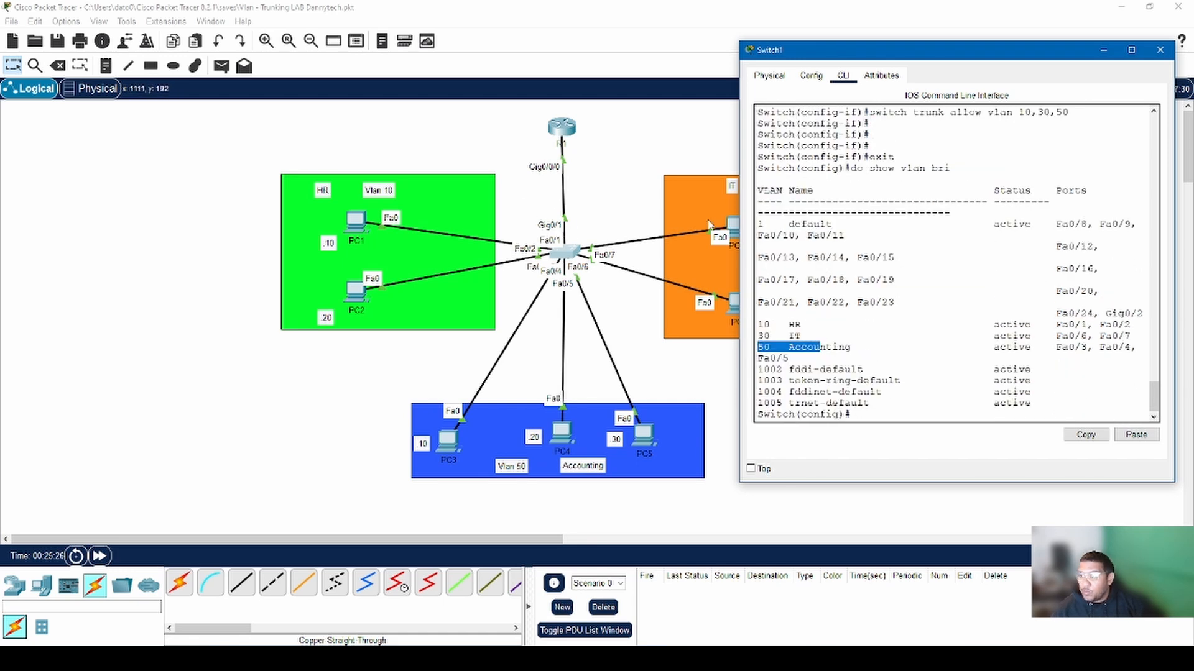
# Step: Check Switch1's trunk with do show int trunk, reviewing the allowed VLANs and encapsulation, and close the switch window
pyautogui.click(884, 418)
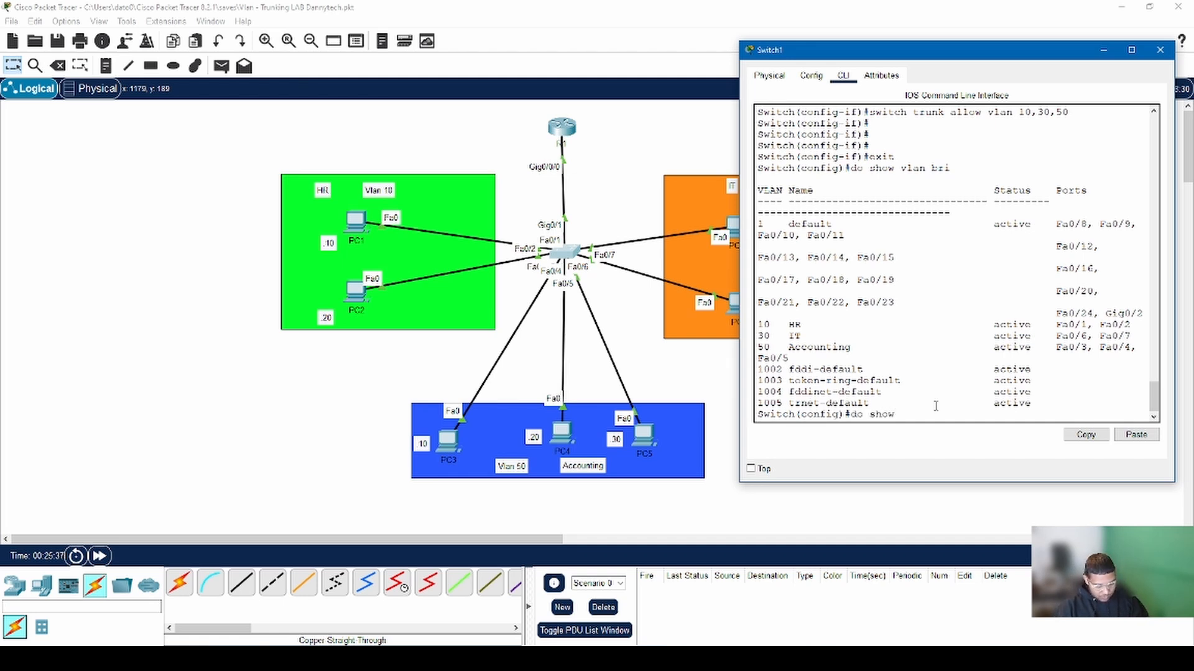
pyautogui.write('nt trunk')
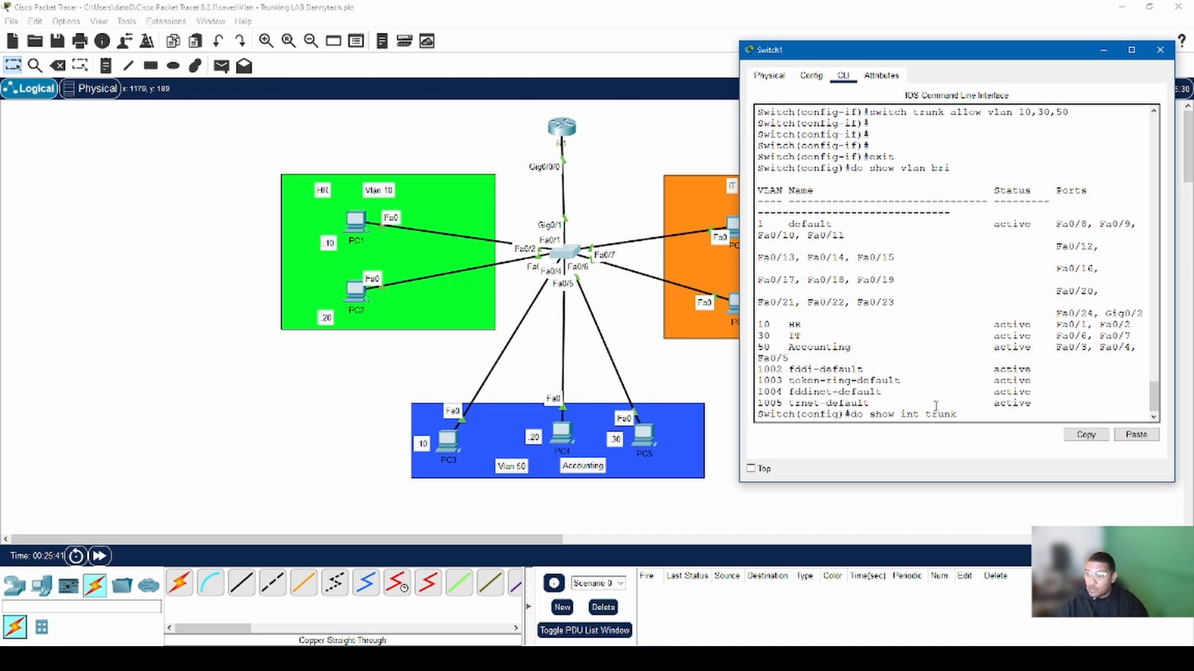
pyautogui.press('Return')
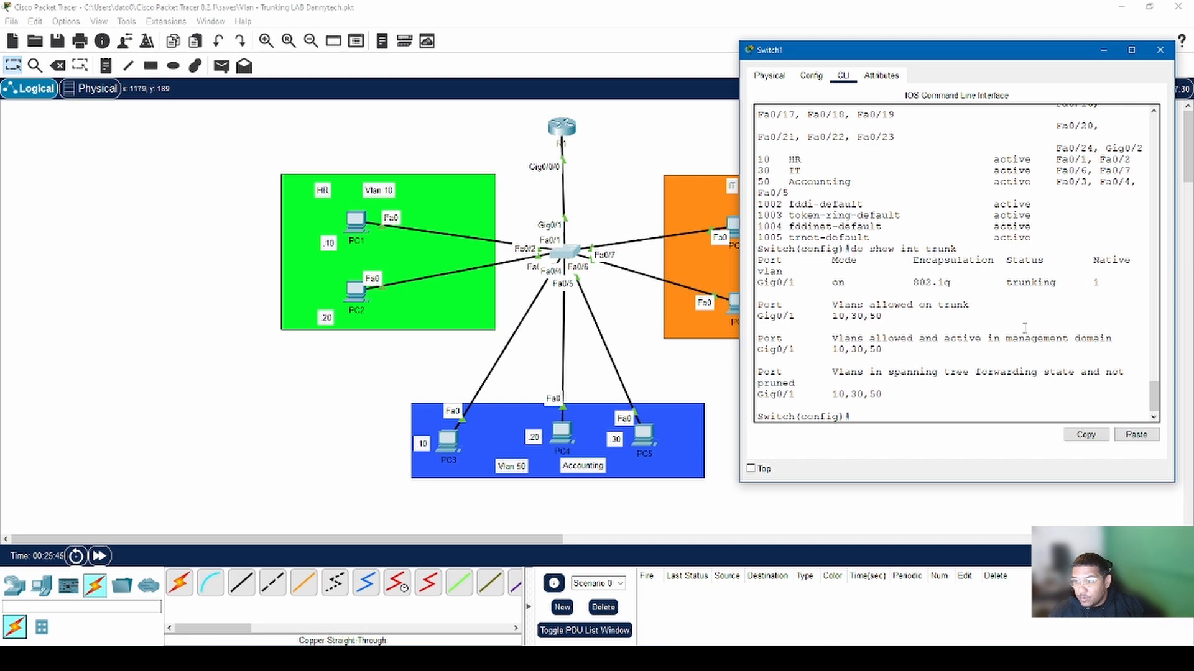
pyautogui.moveTo(894, 316); pyautogui.dragTo(832, 316)
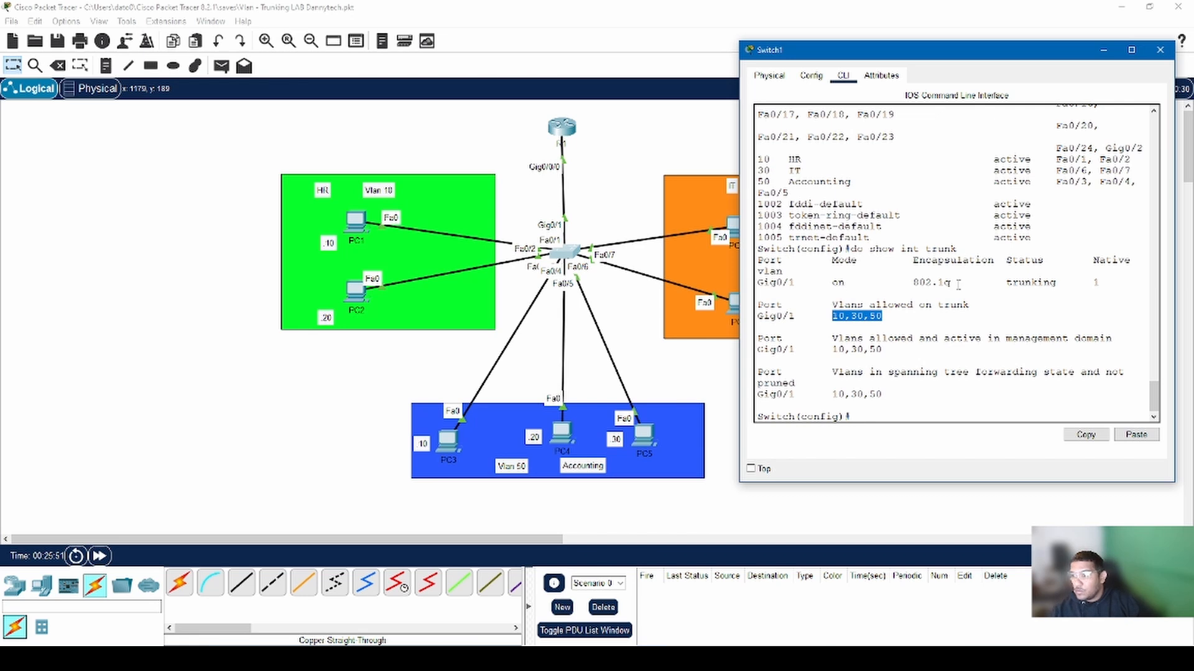
pyautogui.moveTo(958, 283); pyautogui.dragTo(907, 285)
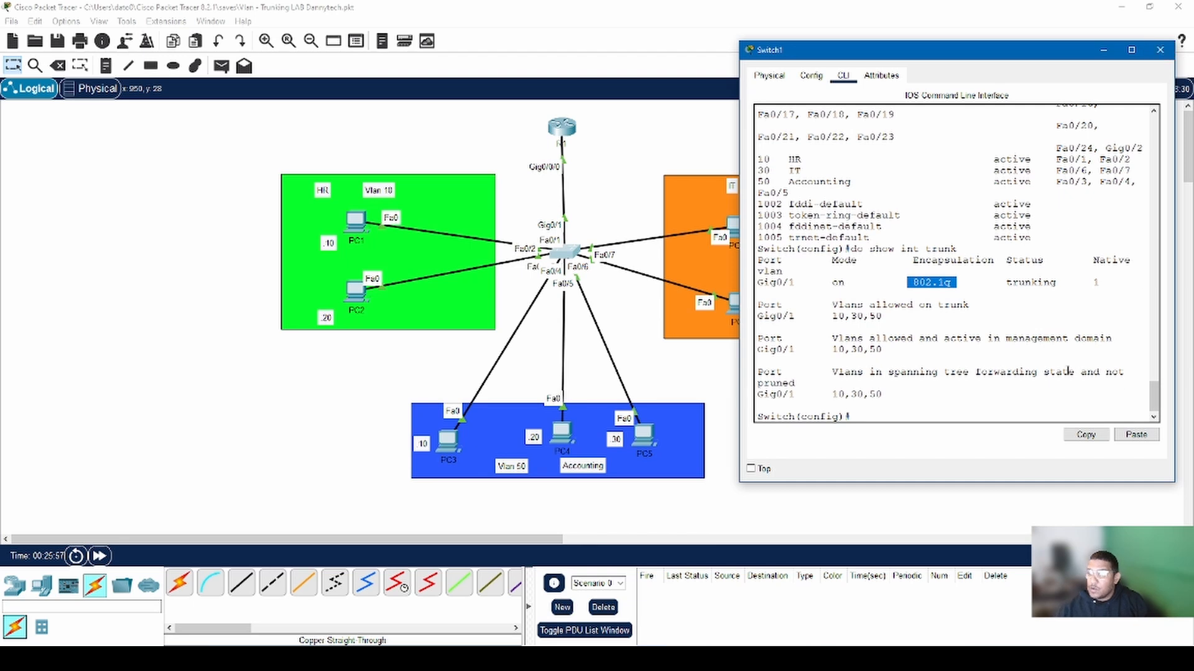
pyautogui.click(1160, 50)
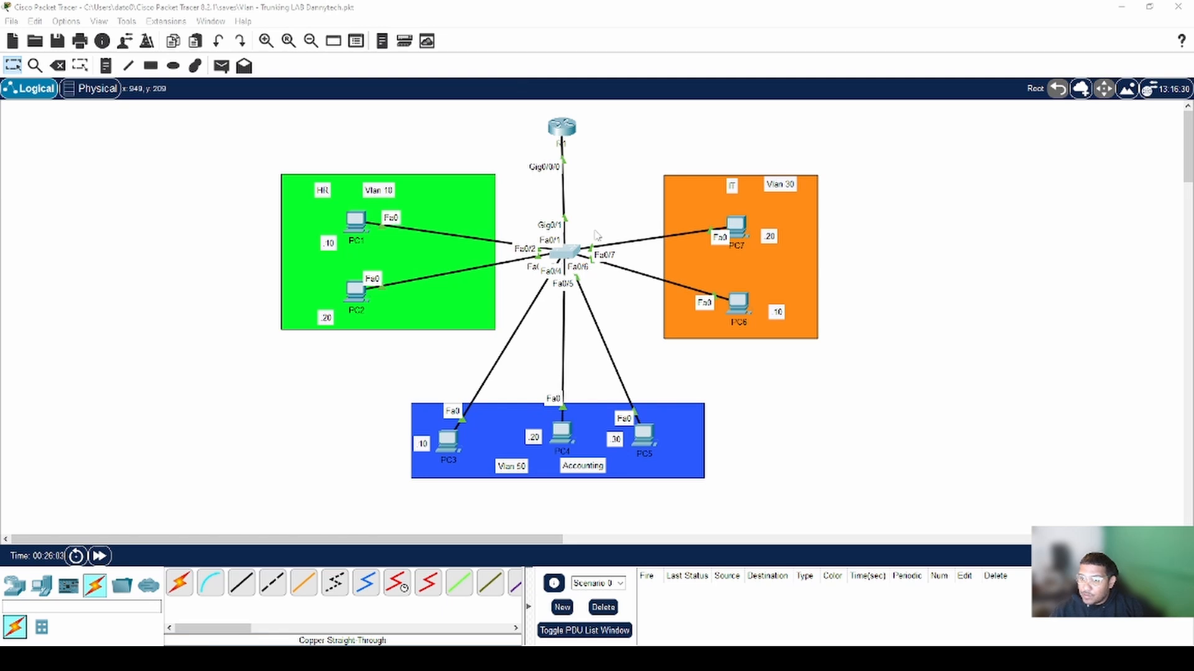
# Step: Open PC1's Command Prompt beside the topology and ping the VLAN 10 gateway at 192.168.10.1
pyautogui.click(357, 219)
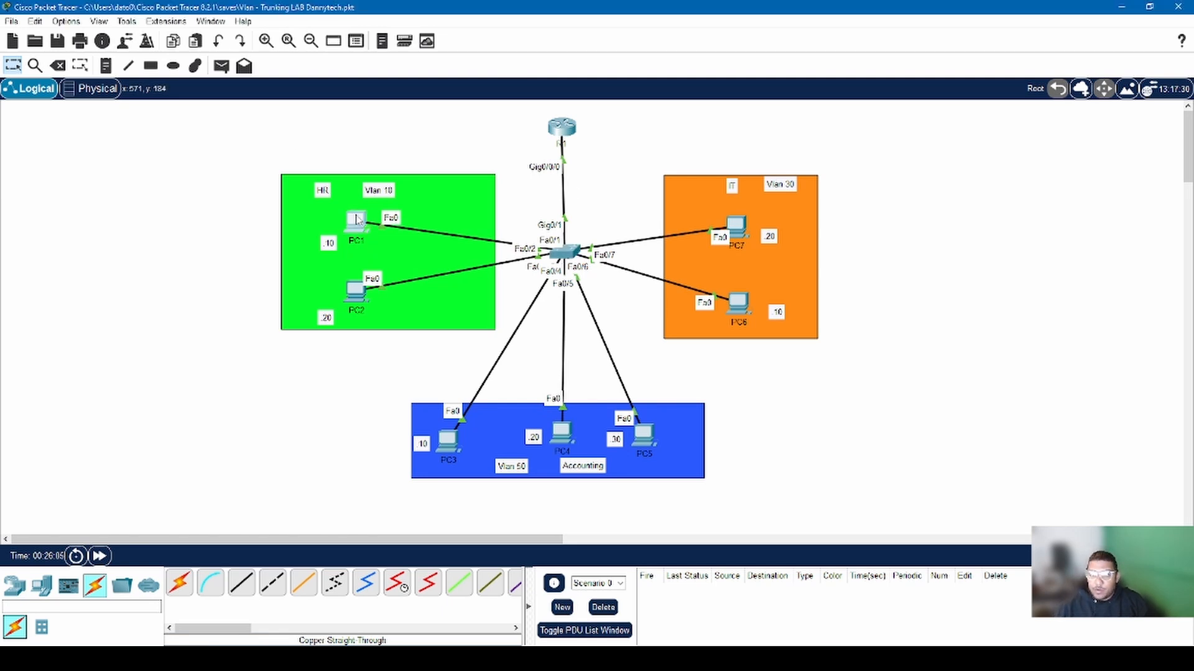
pyautogui.click(357, 218)
pyautogui.moveTo(719, 147); pyautogui.dragTo(1031, 84)
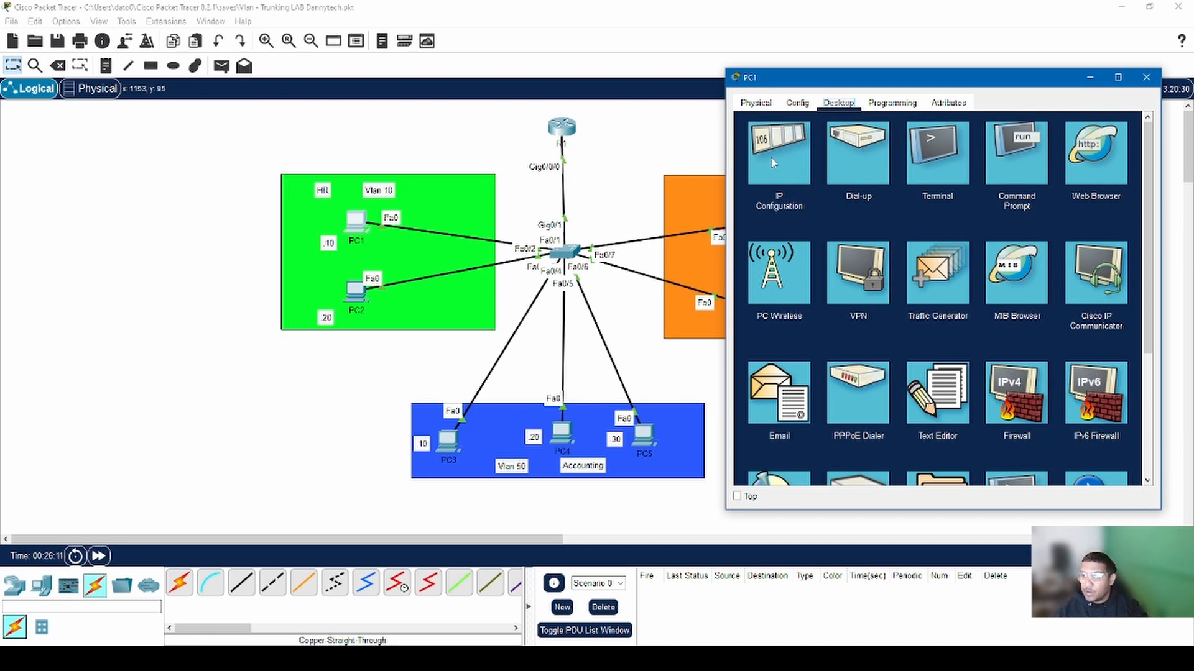
pyautogui.click(991, 179)
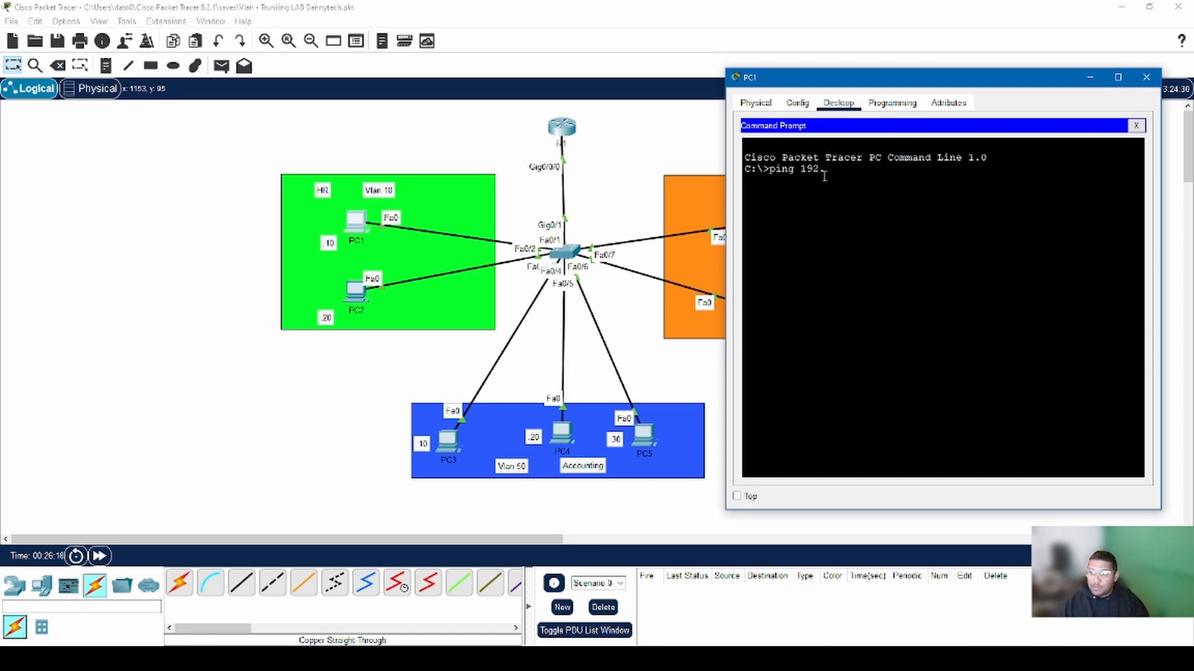
pyautogui.write('ping 192.168.10.1')
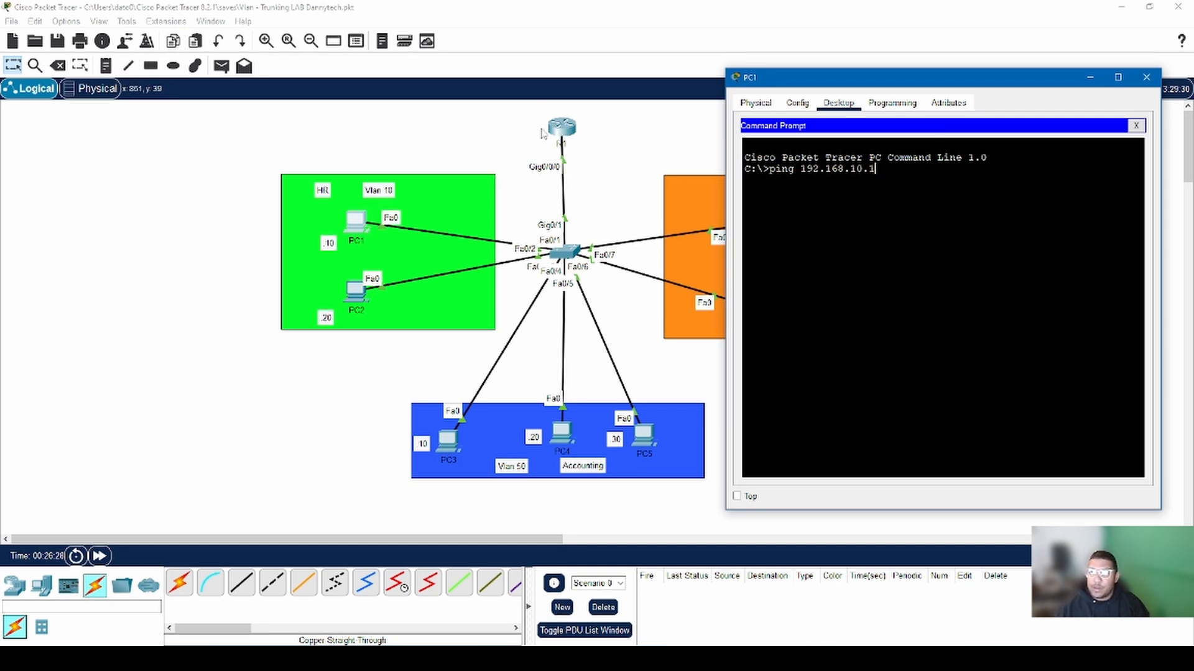
pyautogui.press('Return')
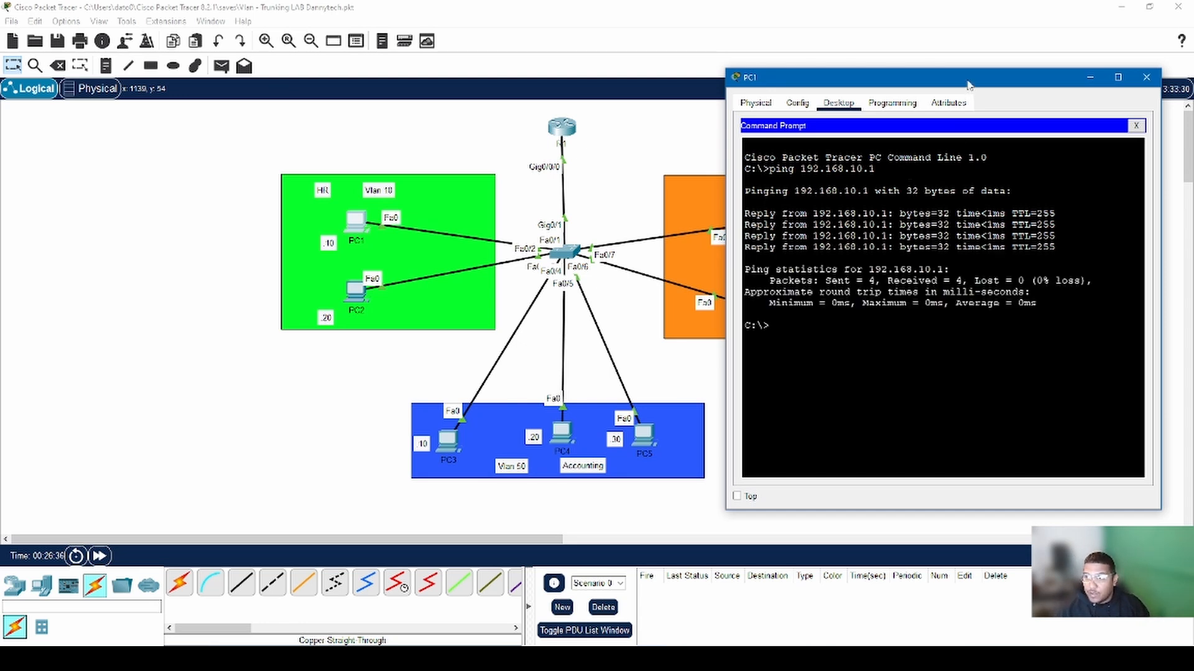
# Step: Test inter-VLAN routing from PC1 by pinging PC7 in VLAN 30 at 192.168.30.20
pyautogui.click(1090, 77)
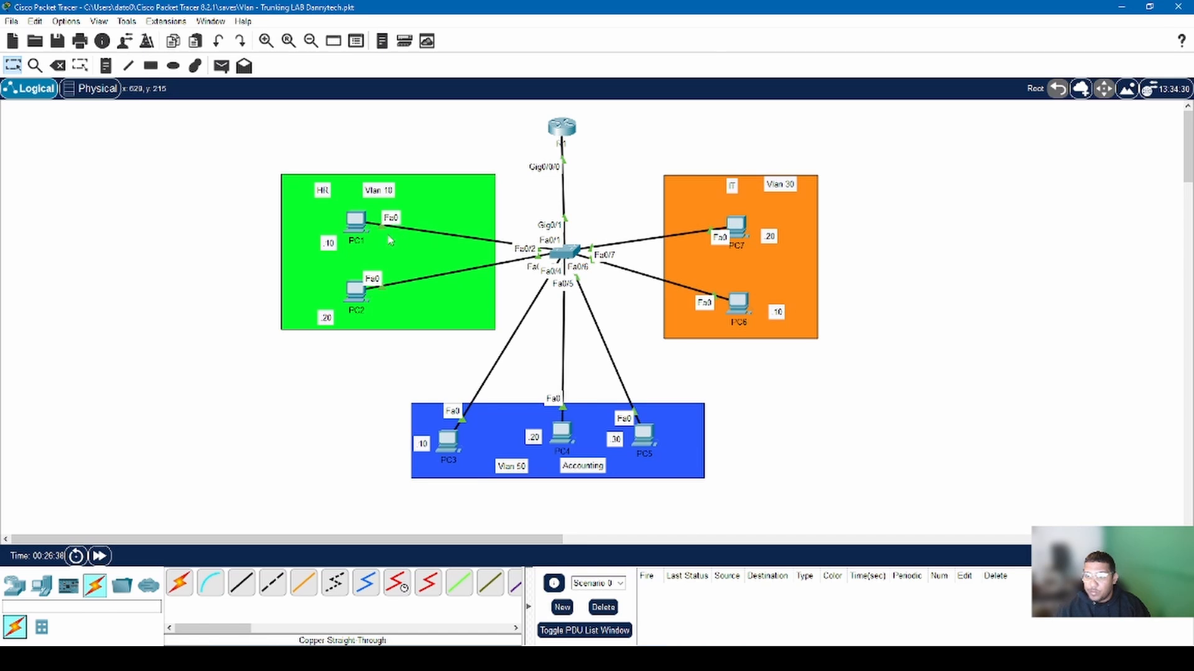
pyautogui.click(360, 228)
pyautogui.moveTo(858, 289); pyautogui.dragTo(892, 114)
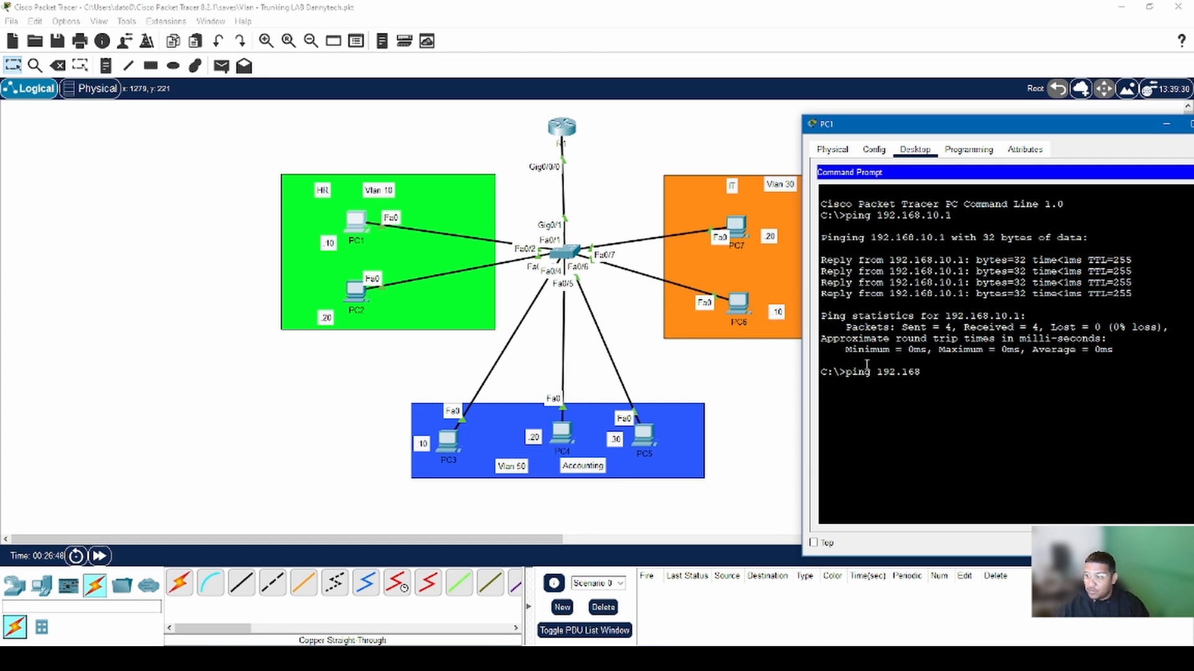
pyautogui.write('30.20')
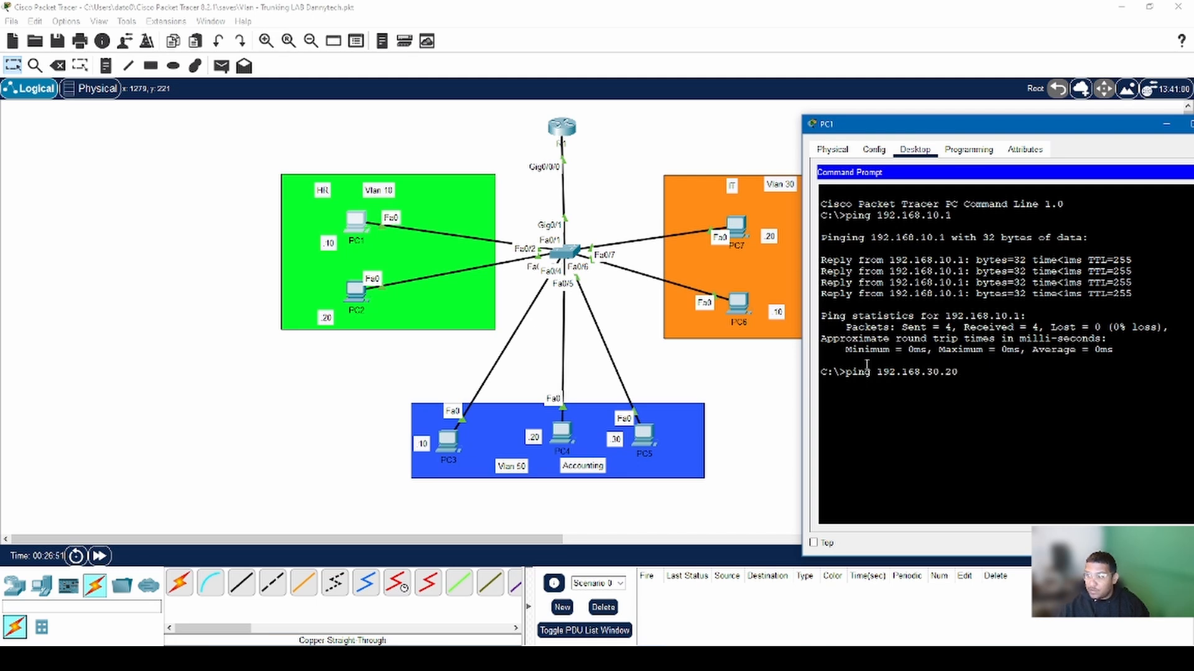
pyautogui.press('Return')
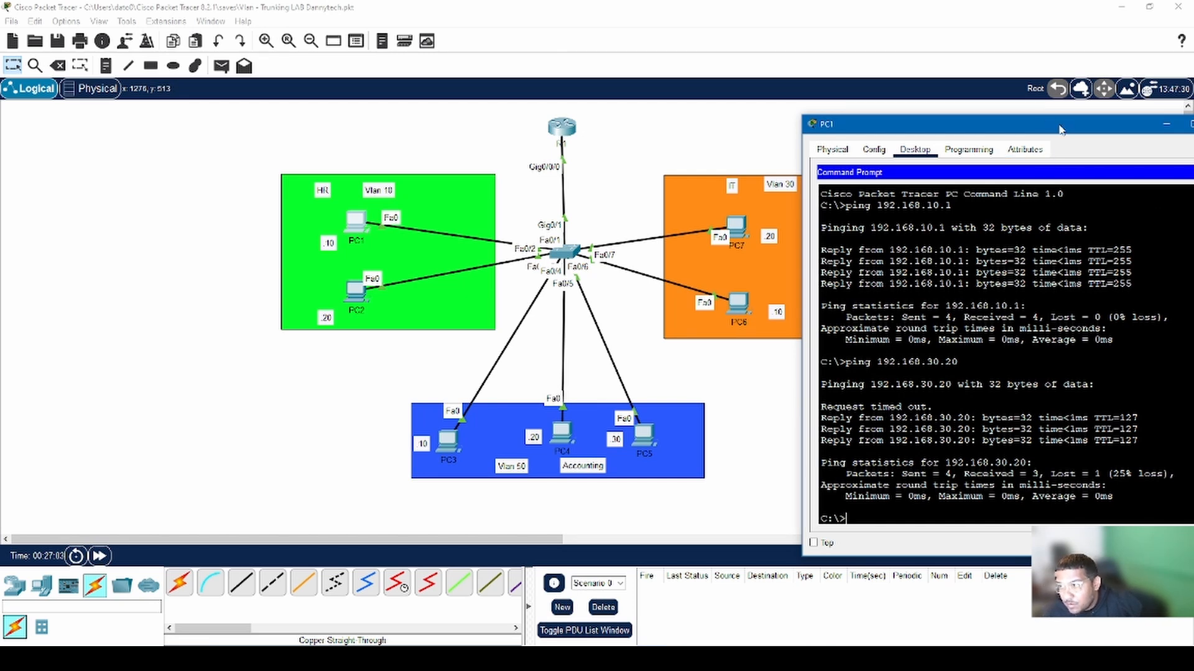
# Step: Enlarge PC1's window to examine the replies from 192.168.30.20, and return it to a smaller size beside the topology
pyautogui.moveTo(1060, 129); pyautogui.dragTo(1046, 58)
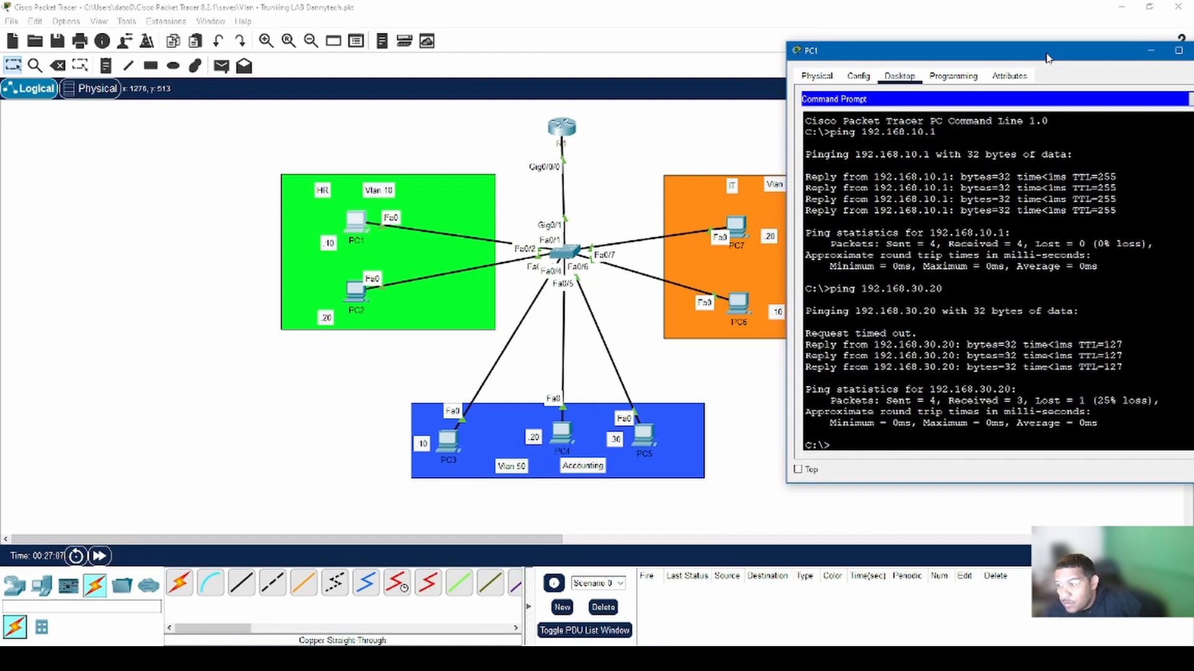
pyautogui.doubleClick(1046, 58)
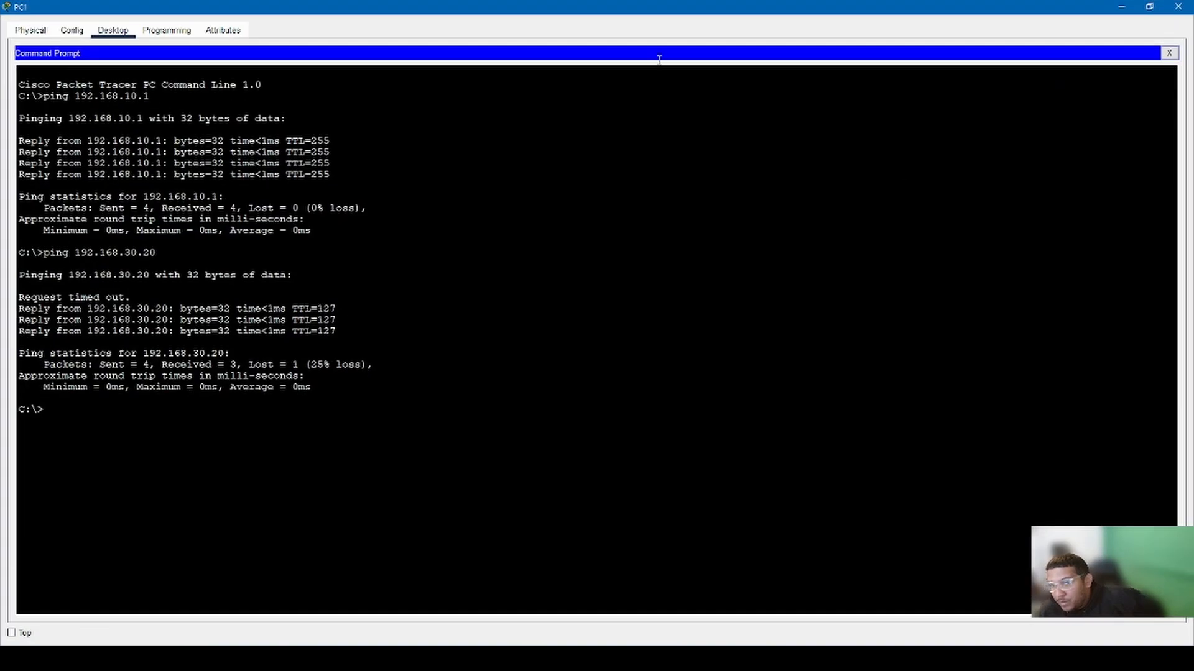
pyautogui.moveTo(341, 331); pyautogui.dragTo(25, 297)
pyautogui.moveTo(339, 331); pyautogui.dragTo(26, 306)
pyautogui.moveTo(687, 8); pyautogui.dragTo(1003, 80)
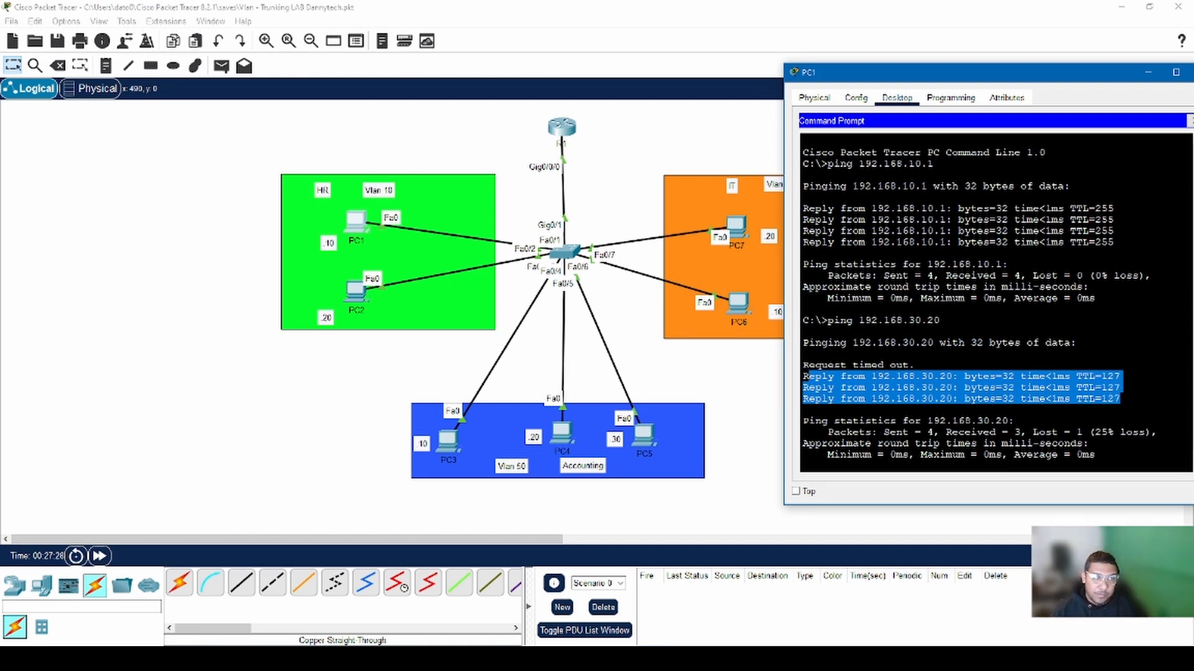
# Step: Bring up the Roas lab document in Word and review its network address tables and Commands table
pyautogui.moveTo(0, 125); pyautogui.dragTo(431, 17)
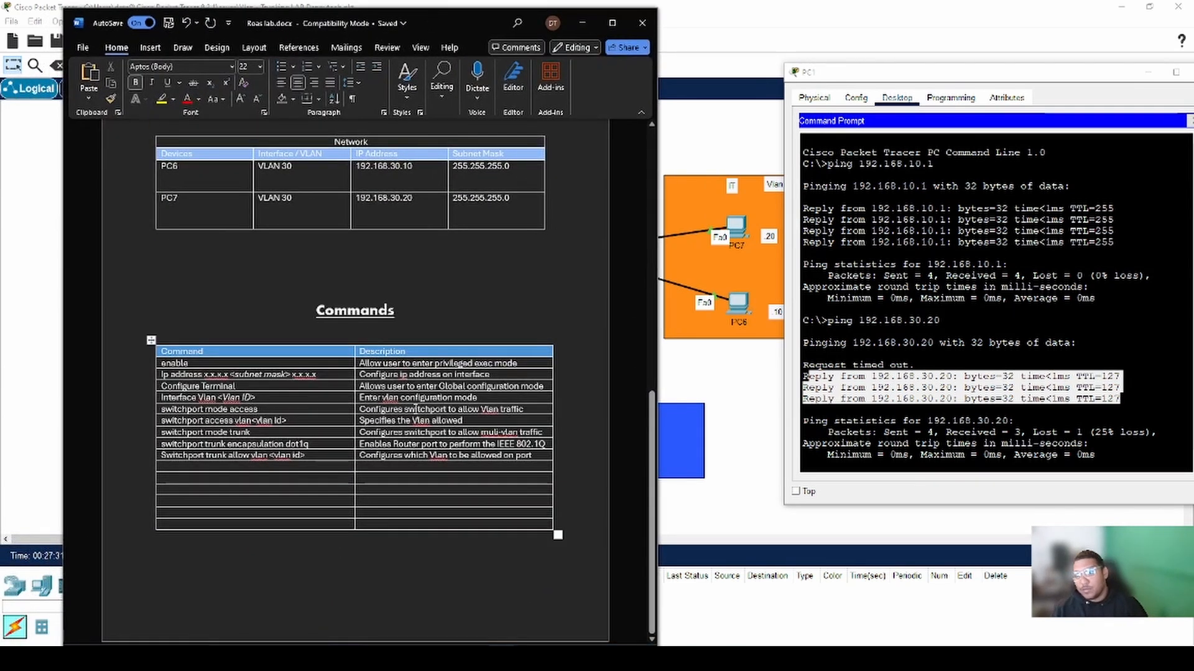
pyautogui.scroll(3, 557, 535)
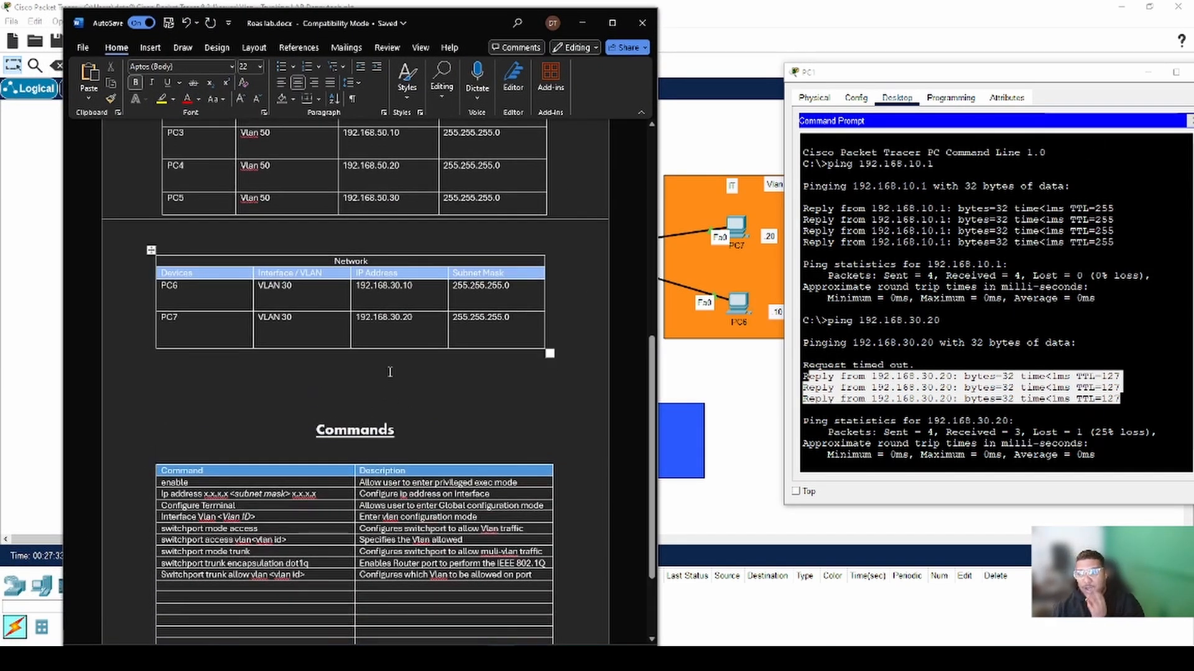
pyautogui.scroll(9, 355, 465)
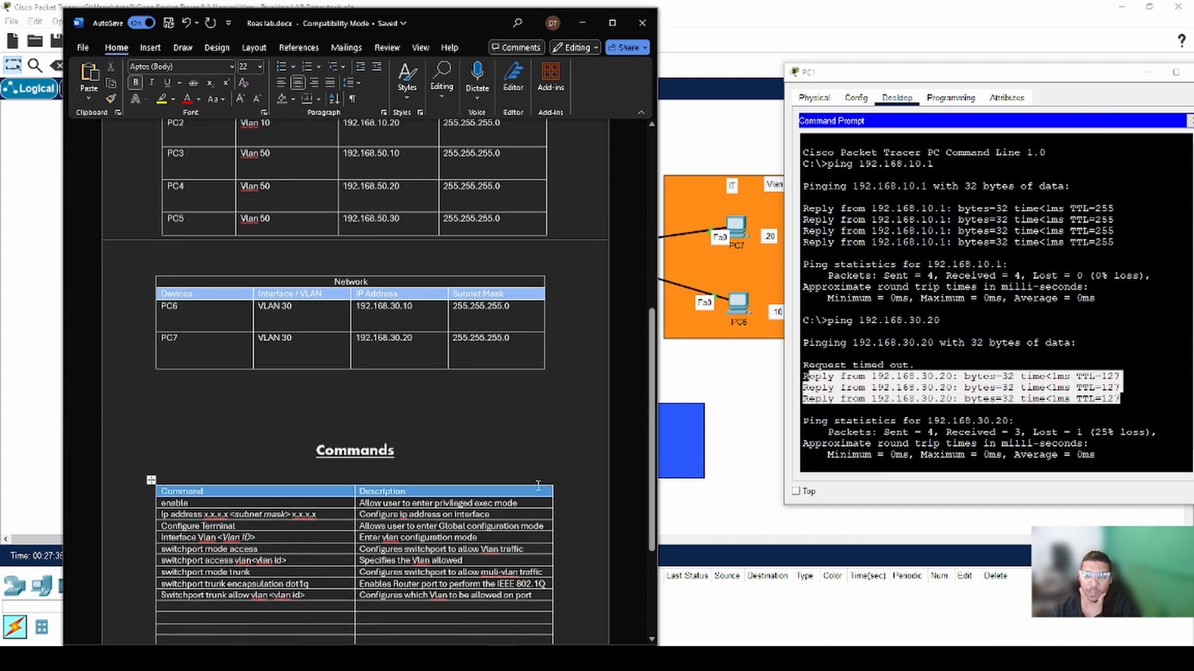
pyautogui.scroll(2, 581, 398)
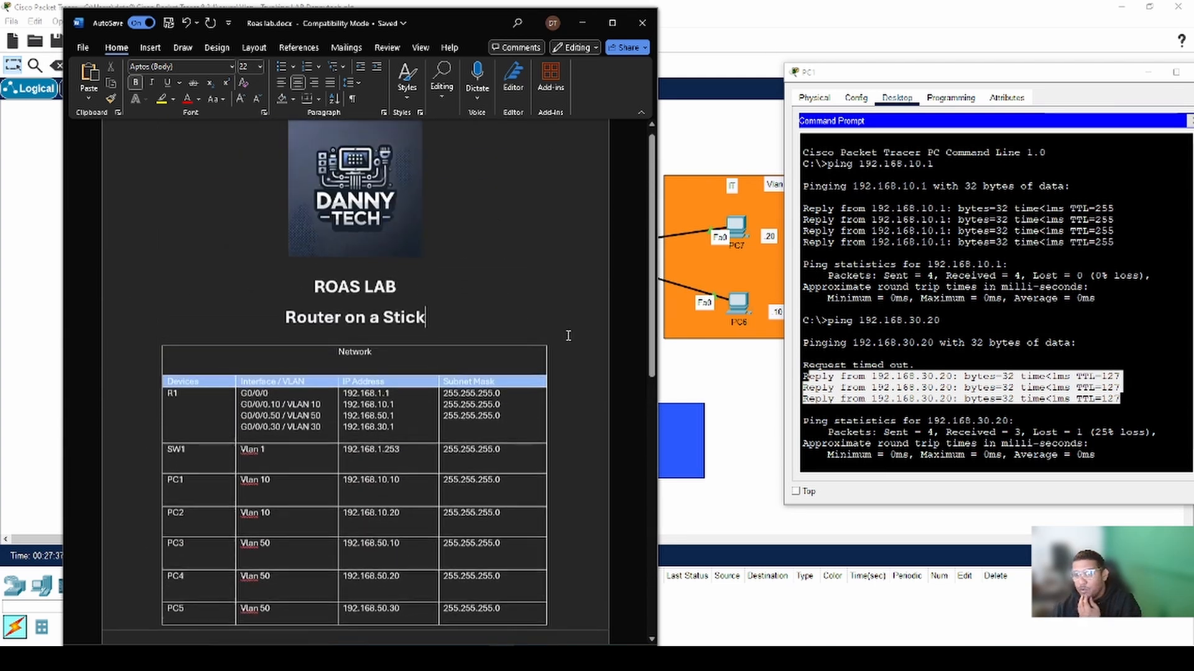
pyautogui.scroll(-10, 574, 340)
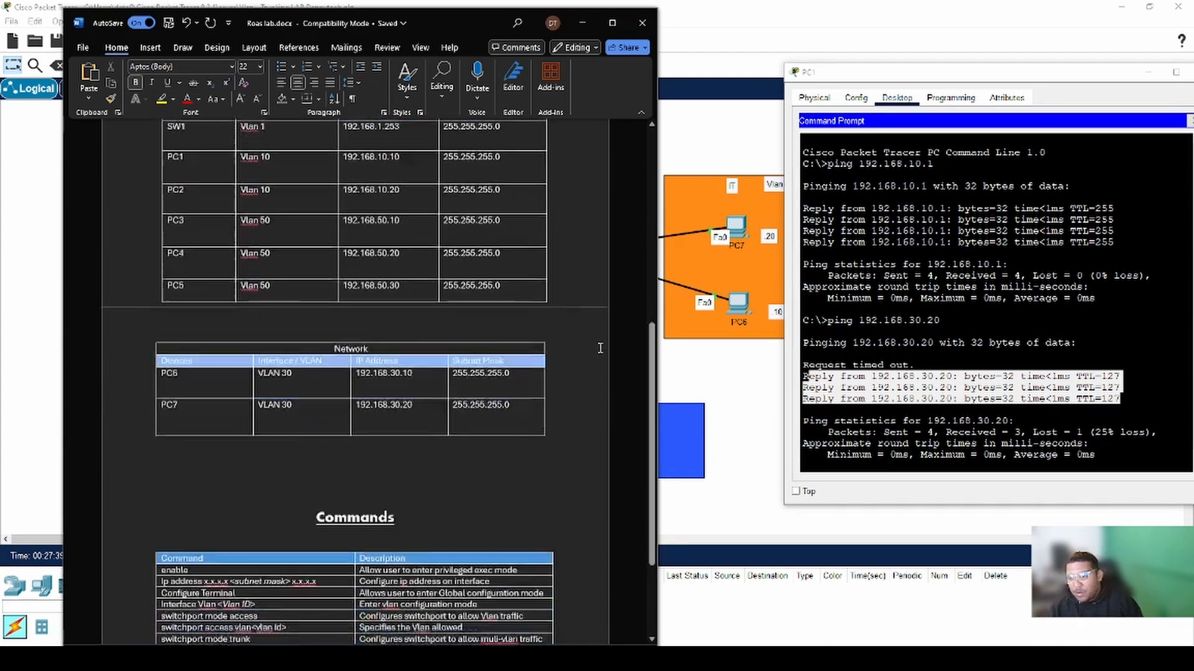
pyautogui.scroll(9, 578, 330)
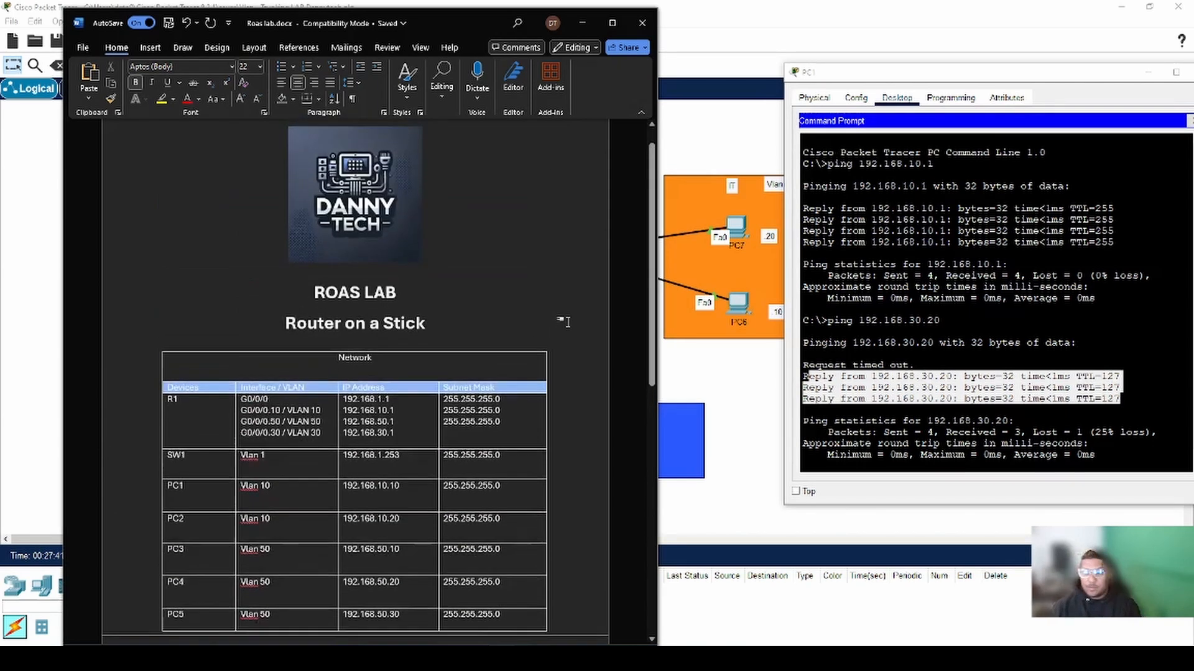
pyautogui.scroll(1, 569, 323)
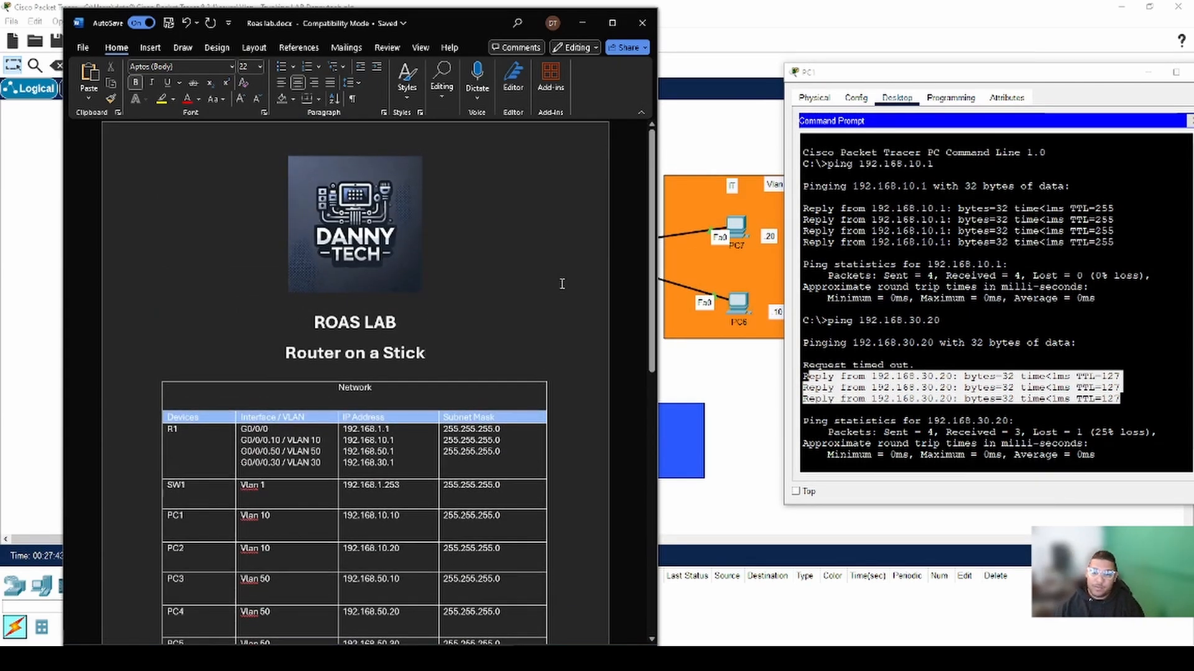
pyautogui.scroll(-2, 562, 282)
pyautogui.scroll(-7, 564, 474)
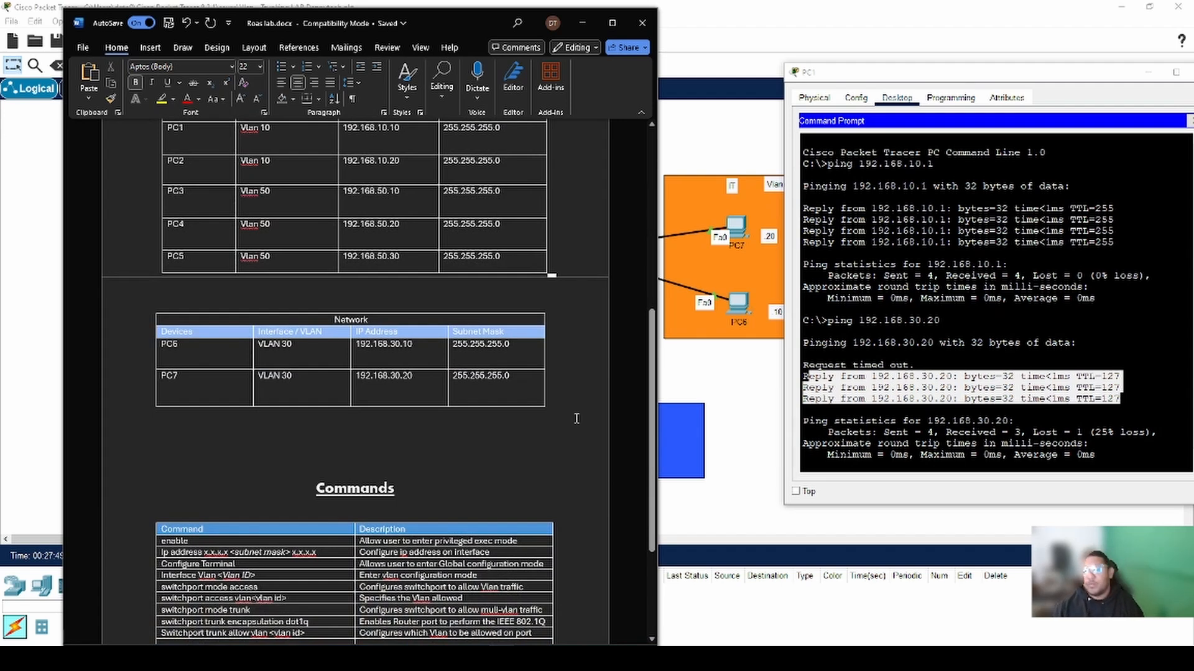
pyautogui.scroll(-4, 538, 457)
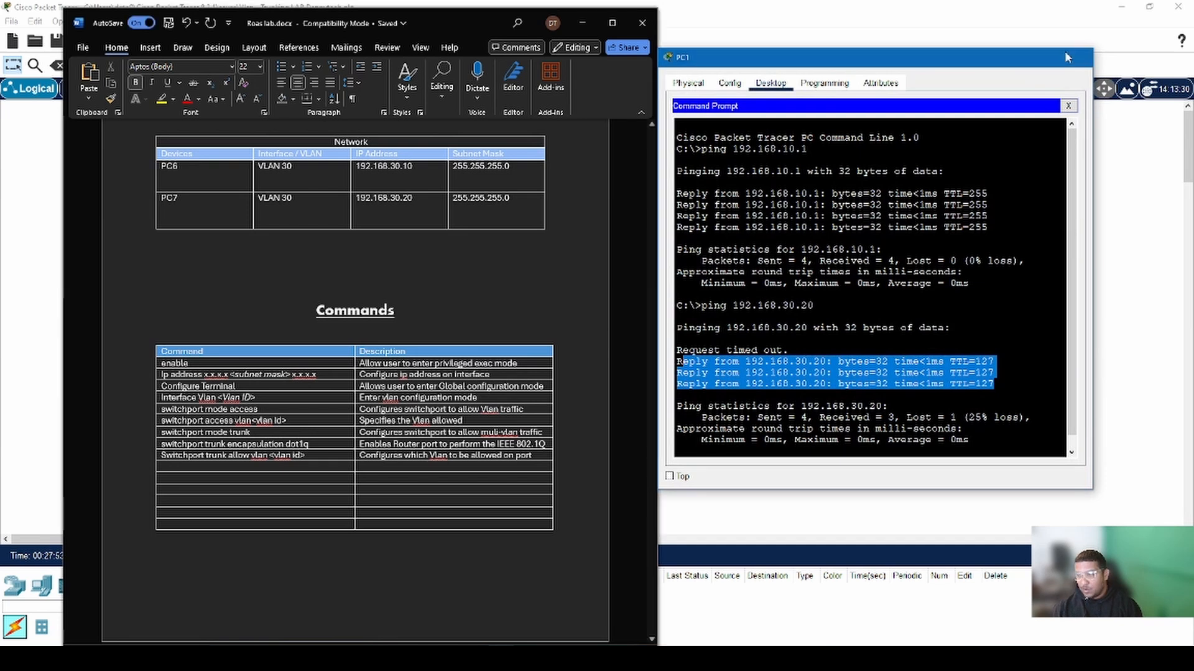
# Step: Put away PC1's window, look over the lab document back to its title, and minimize it to reveal the topology
pyautogui.click(1065, 52)
pyautogui.moveTo(461, 14); pyautogui.dragTo(623, 9)
pyautogui.scroll(3, 730, 461)
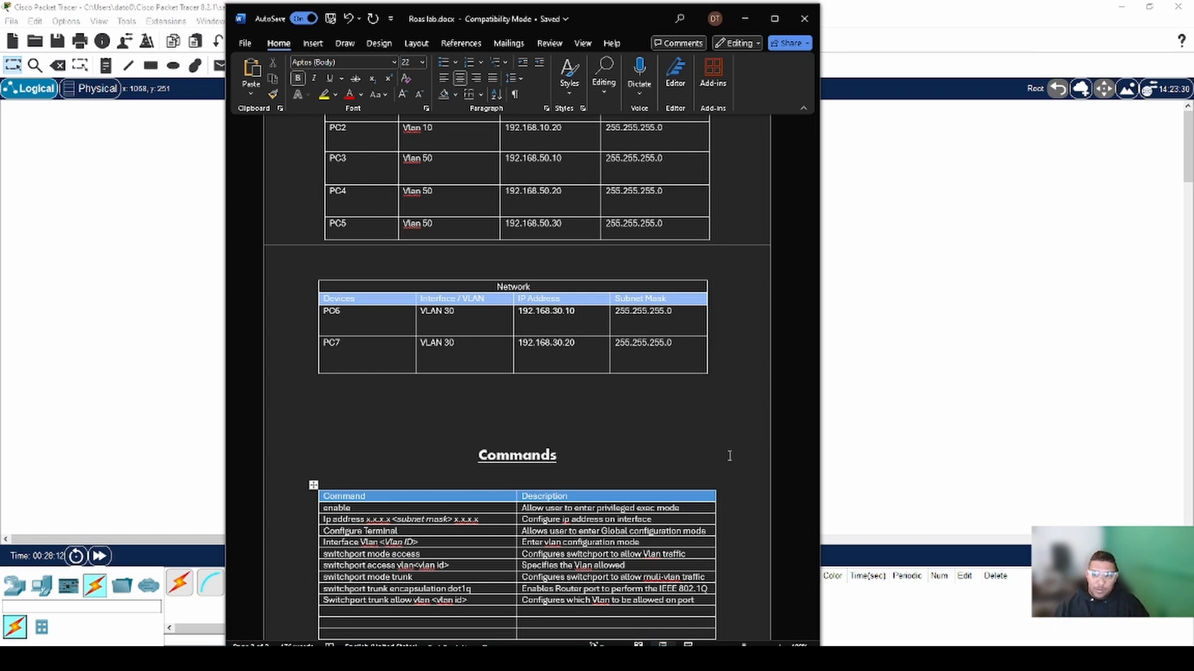
pyautogui.scroll(7, 729, 455)
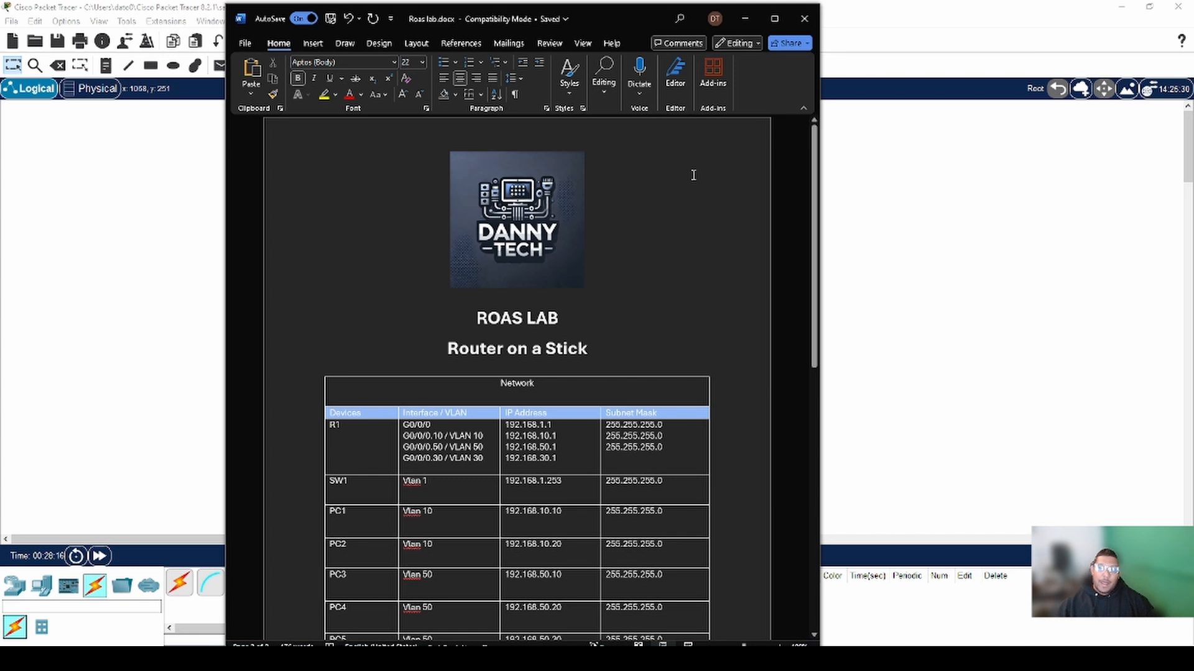
pyautogui.click(744, 18)
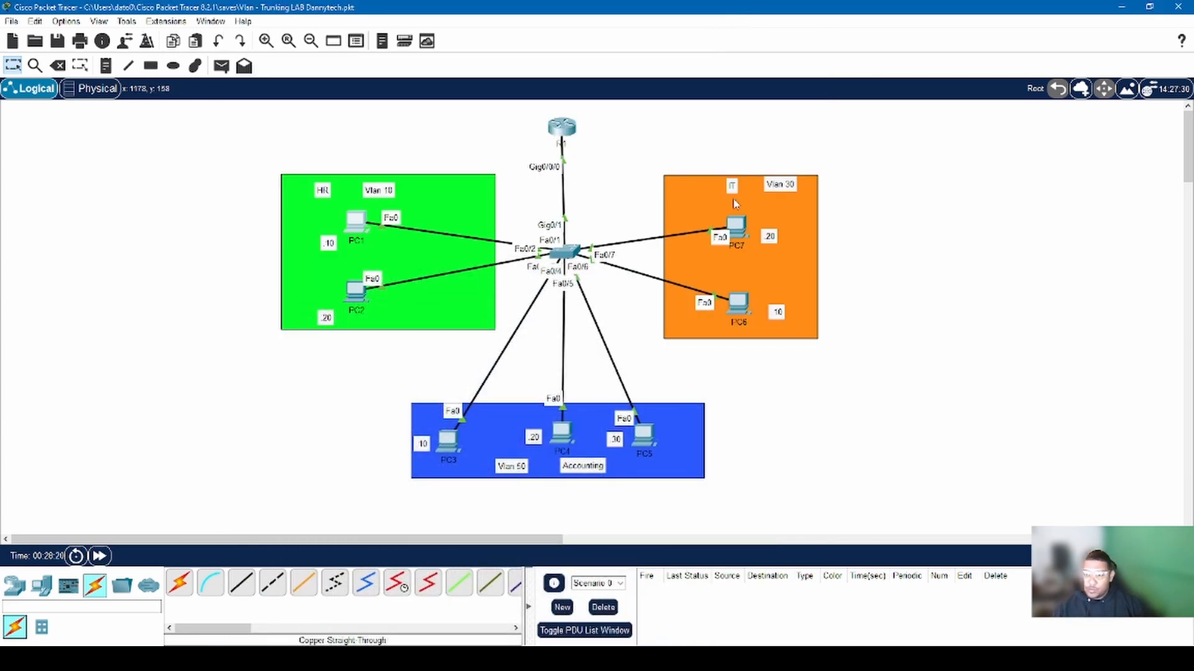